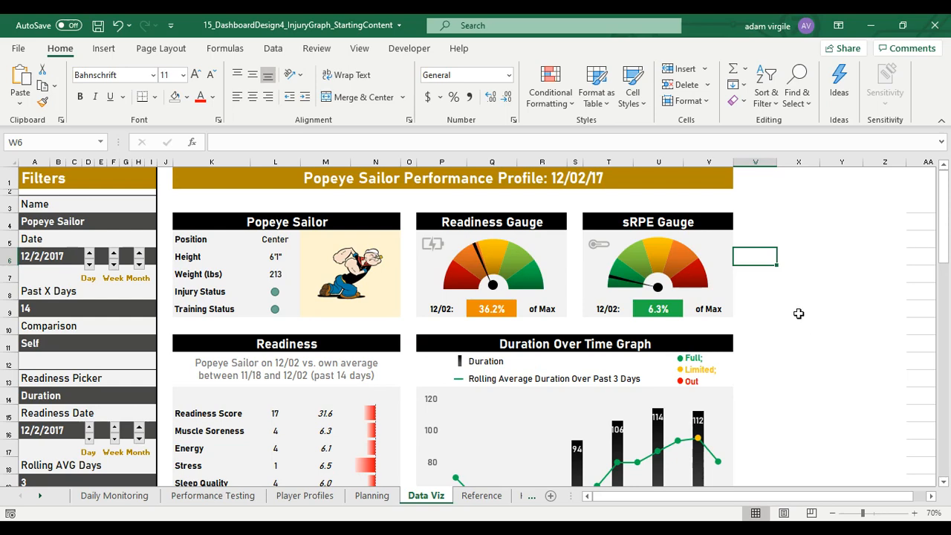
pyautogui.scroll(-2, 767, 297)
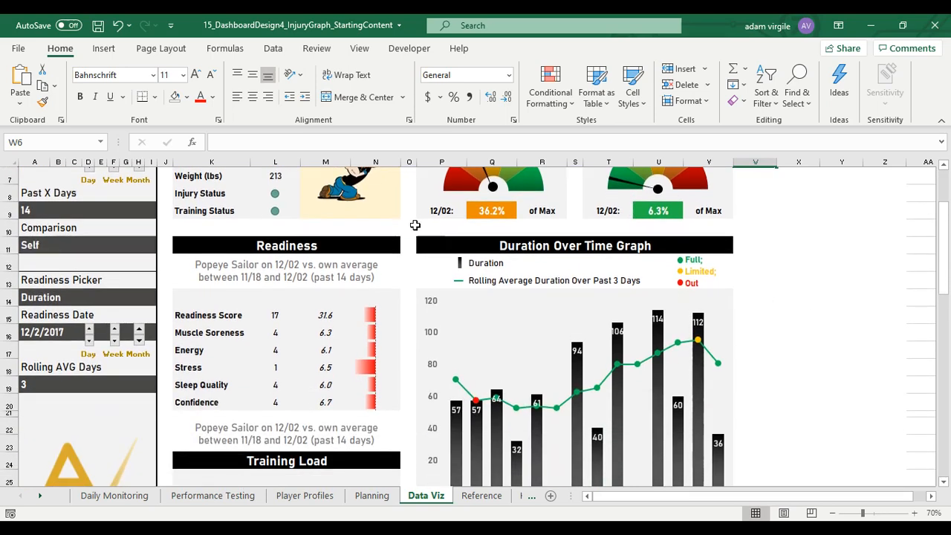
pyautogui.scroll(-1, 617, 297)
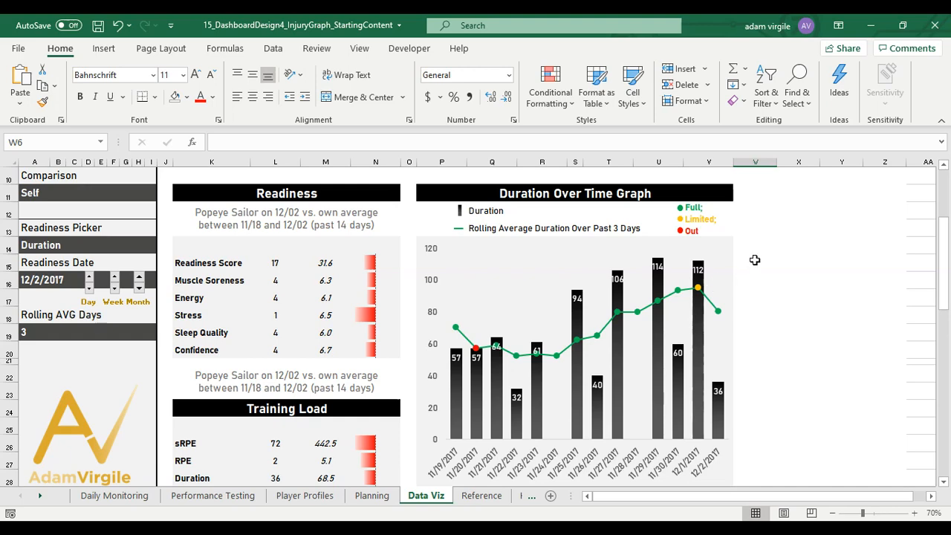
pyautogui.scroll(3, 754, 259)
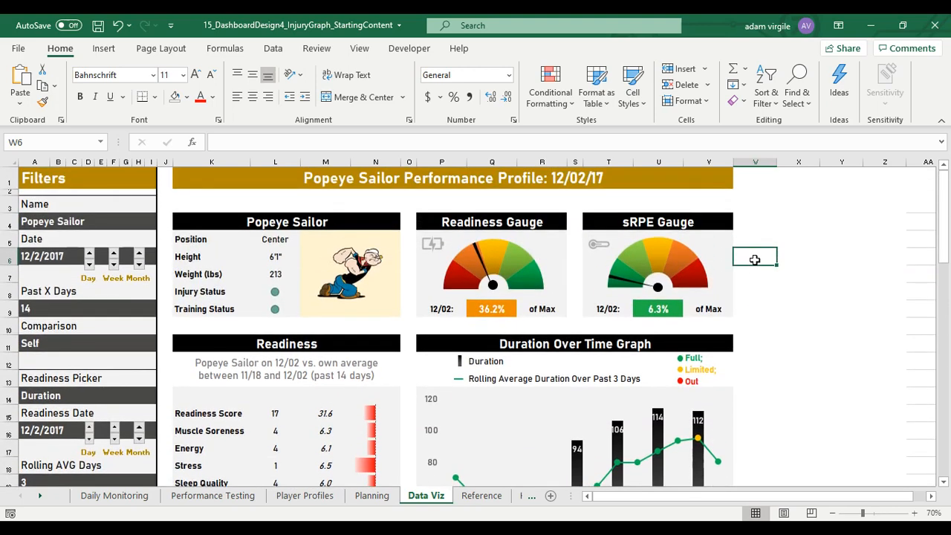
pyautogui.scroll(-2, 755, 259)
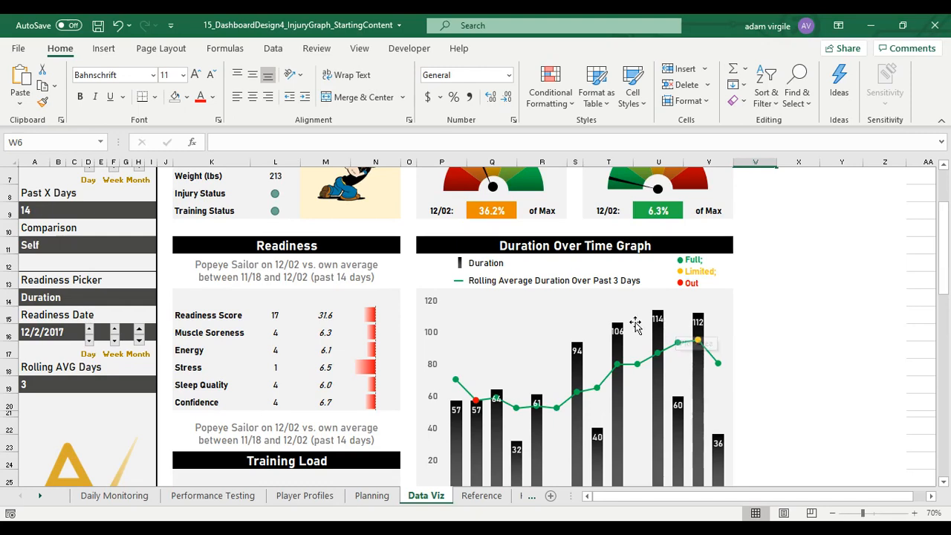
# Filter the Daily Monitoring table to Injury Status Out and inspect the first row's participation, RPE and duration values
pyautogui.click(119, 497)
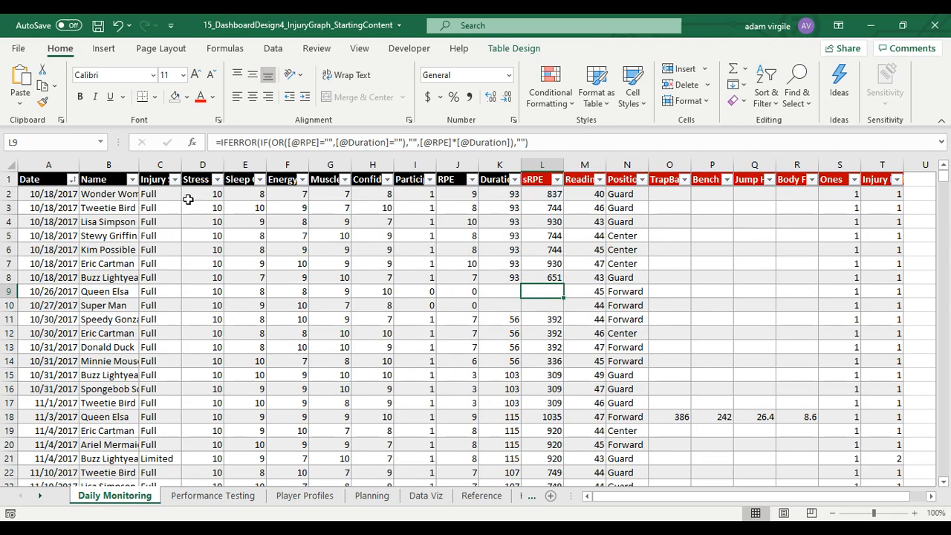
pyautogui.click(174, 179)
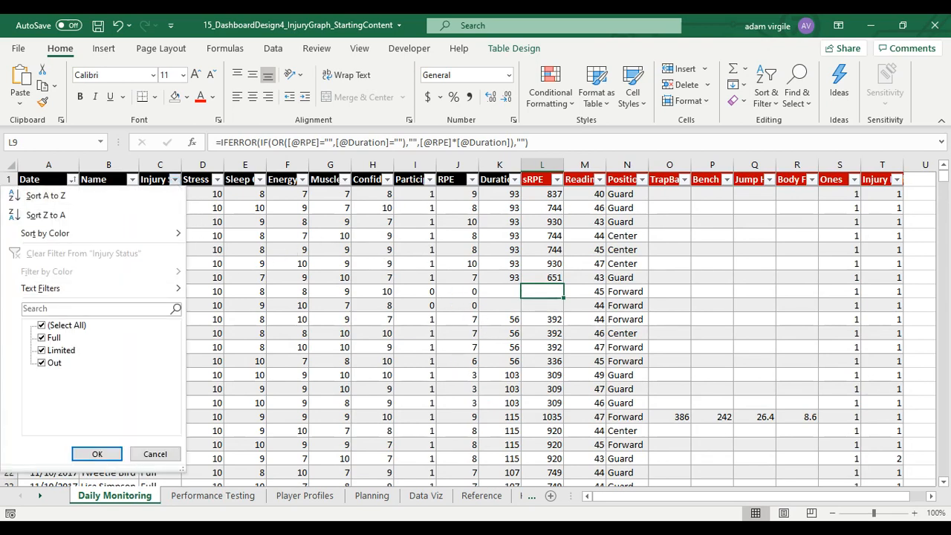
pyautogui.click(49, 325)
pyautogui.click(49, 363)
pyautogui.click(96, 454)
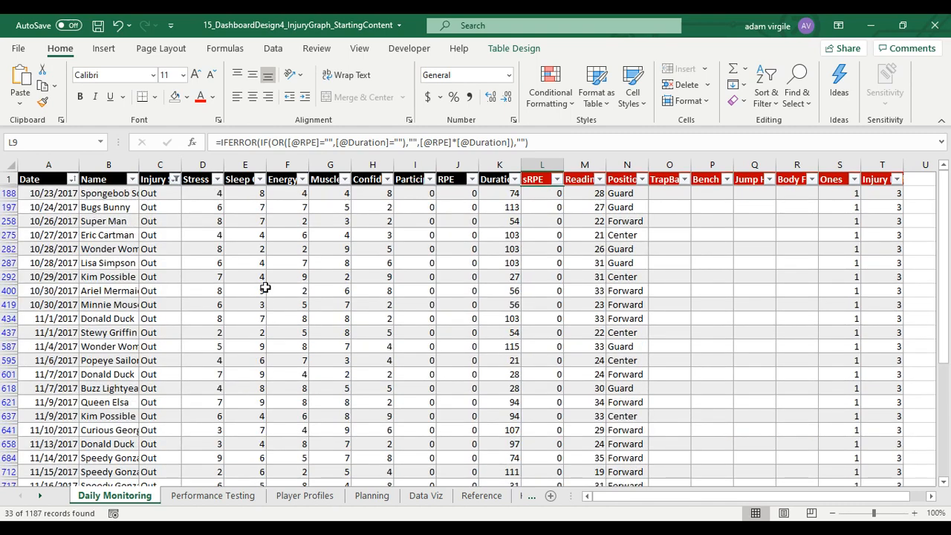
pyautogui.click(265, 290)
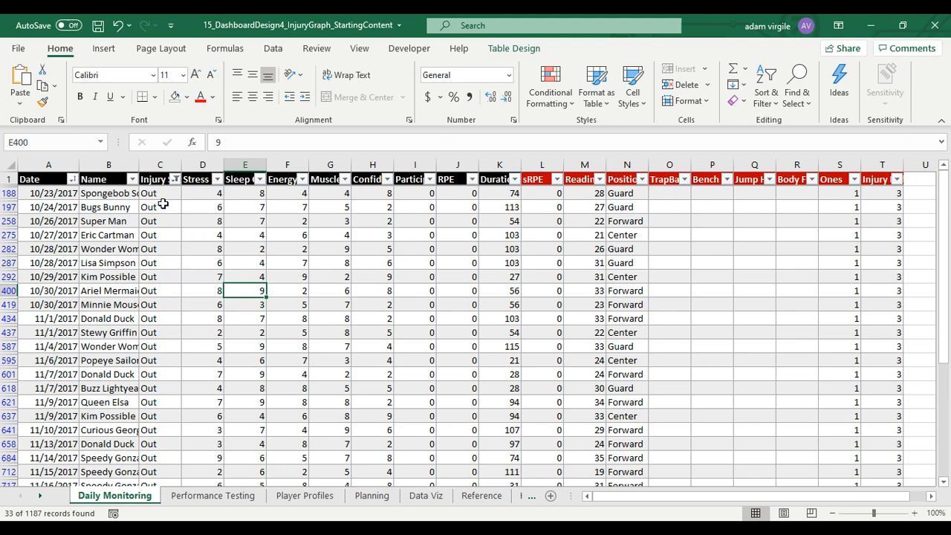
pyautogui.click(502, 193)
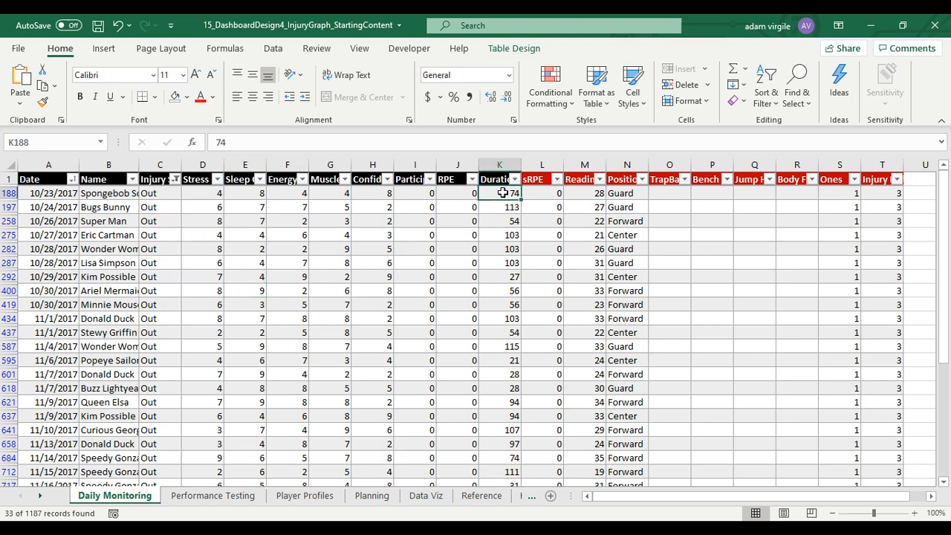
pyautogui.click(414, 195)
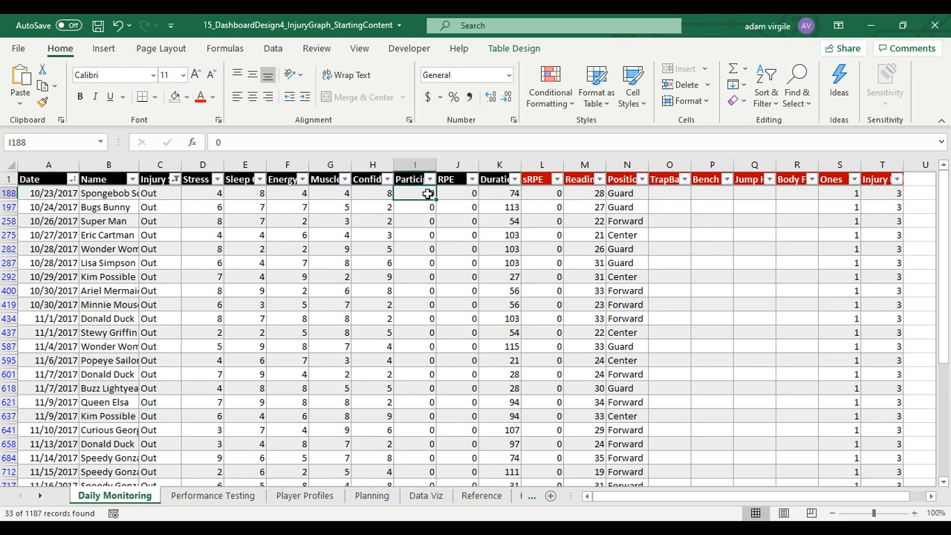
pyautogui.click(458, 195)
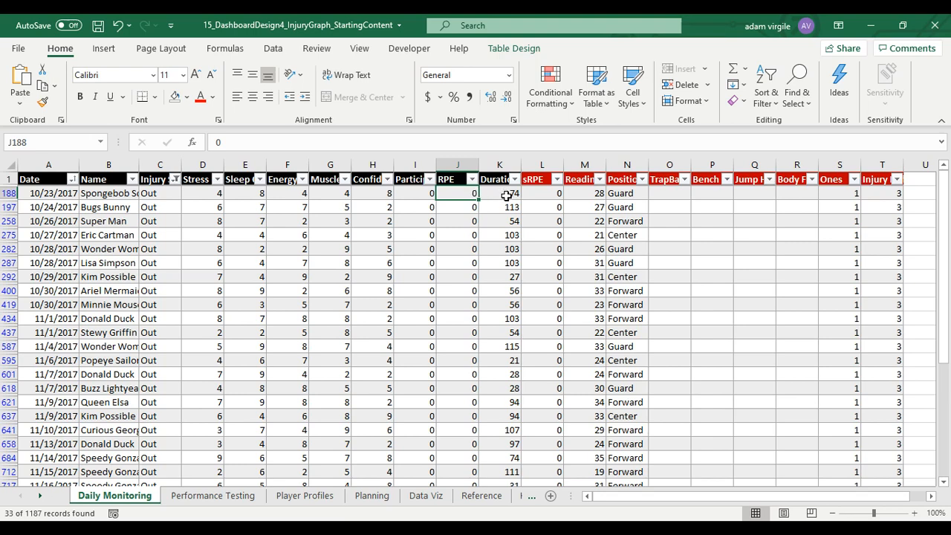
pyautogui.click(506, 194)
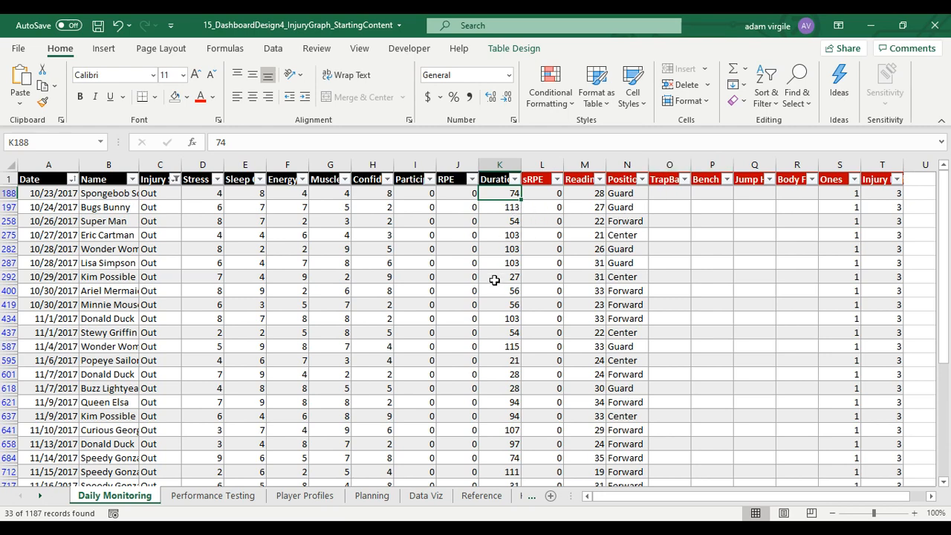
# Insert a table column before TrapBar Deadlift 1RM (lbs) and name it "Duration Refine"
pyautogui.click(656, 165)
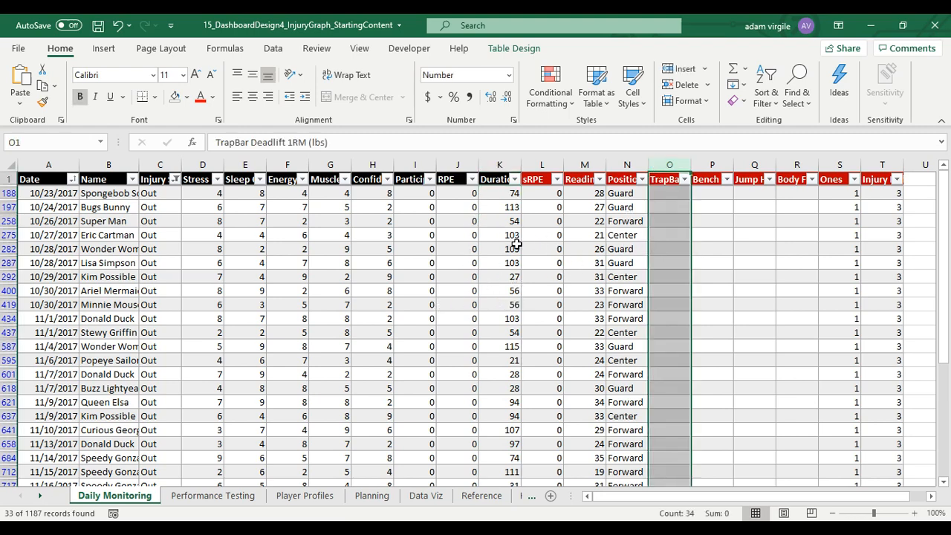
pyautogui.rightClick(667, 166)
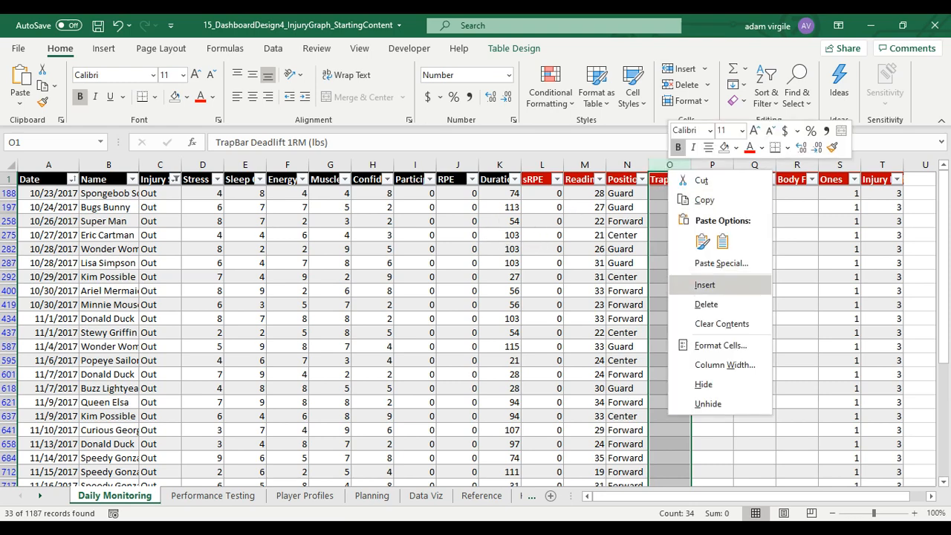
pyautogui.click(704, 285)
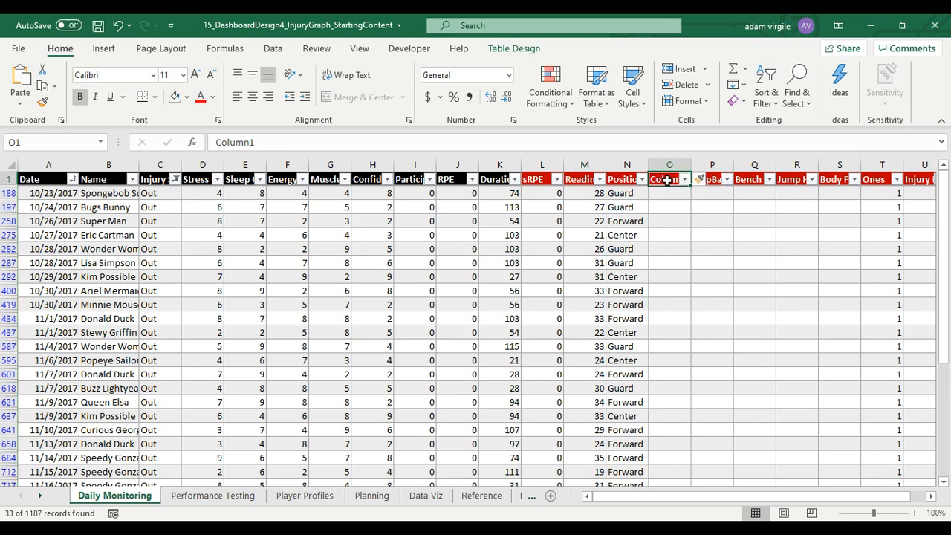
pyautogui.write('D')
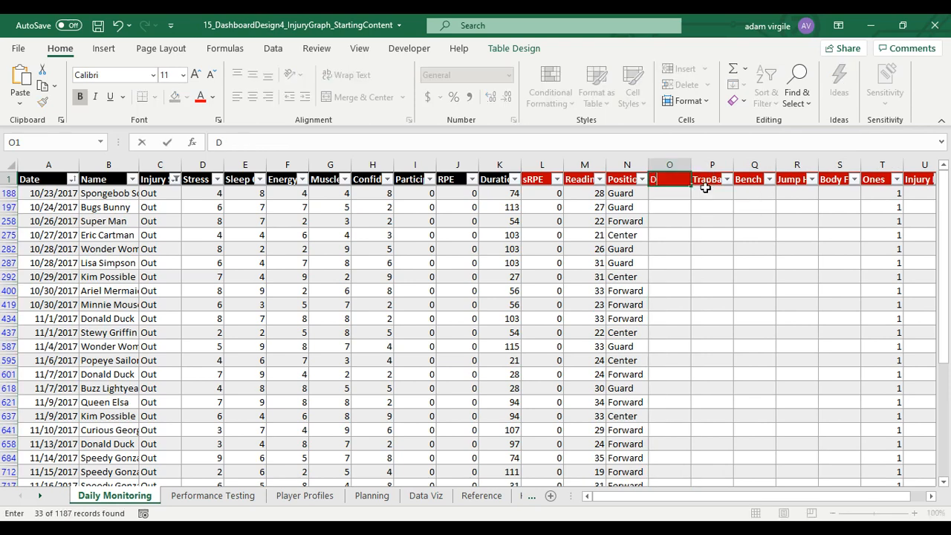
pyautogui.write('uration Refine')
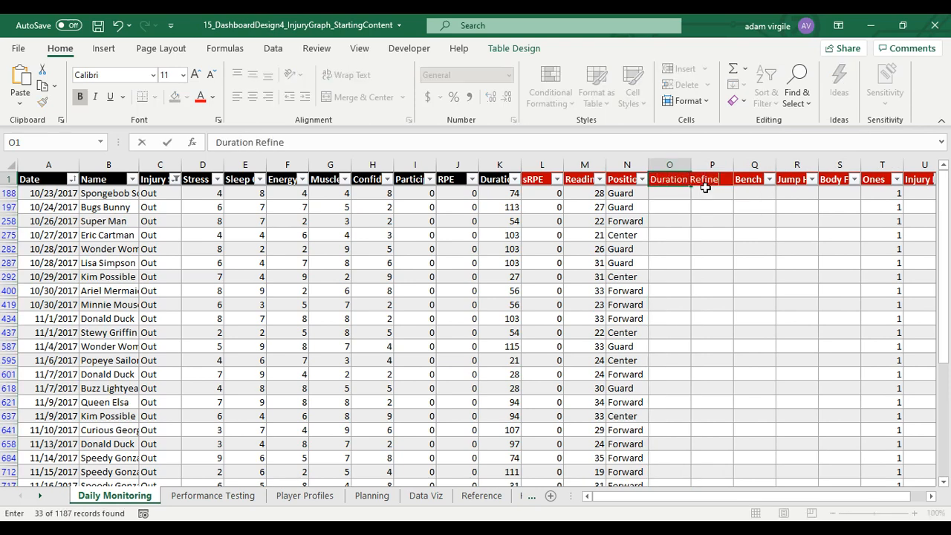
pyautogui.press('Return')
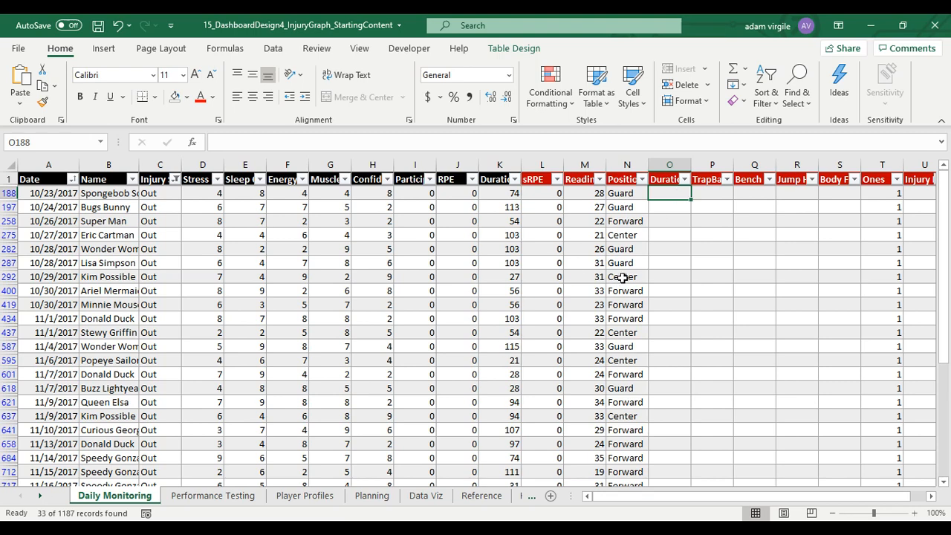
pyautogui.write('=IF(')
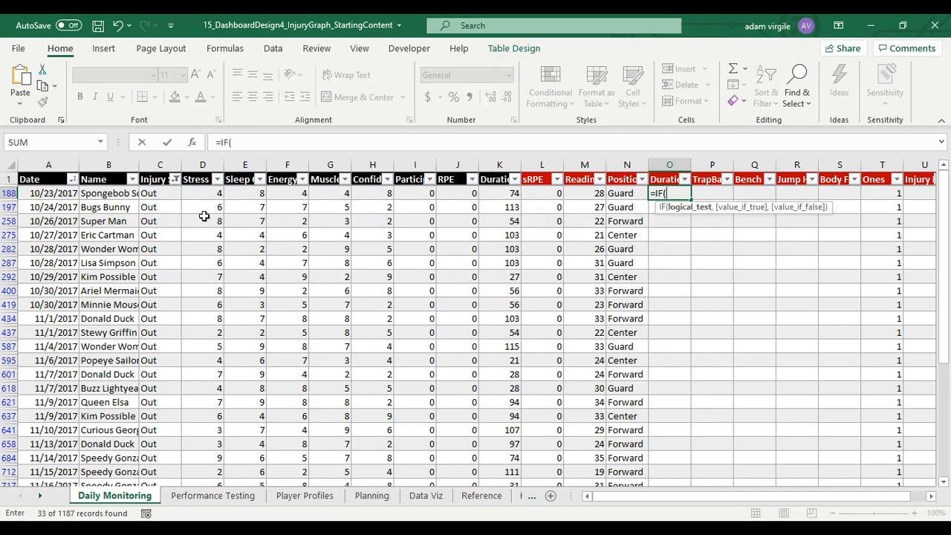
pyautogui.click(151, 195)
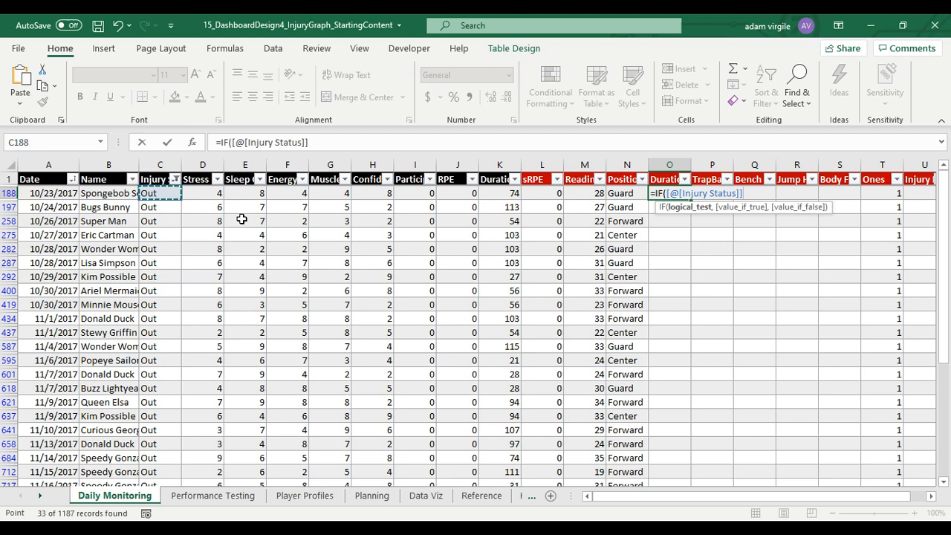
pyautogui.write('="Out')
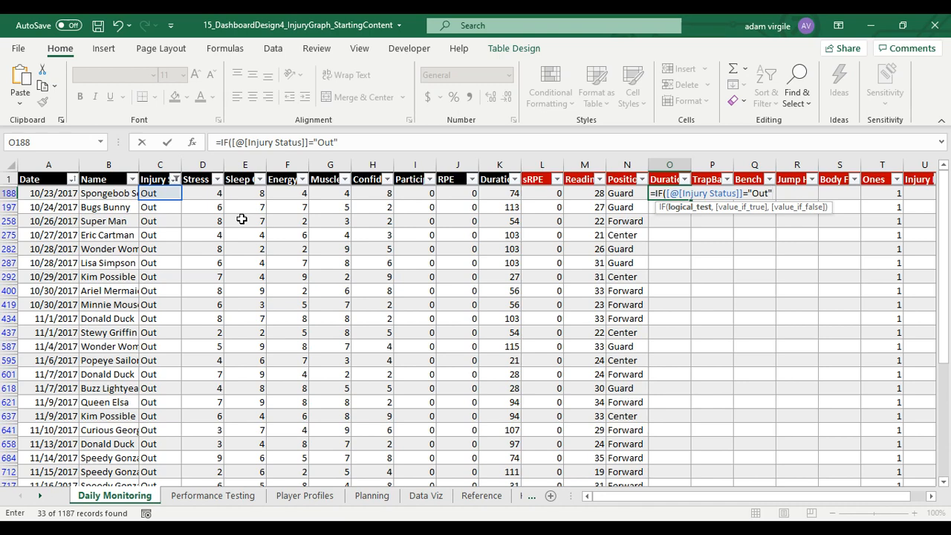
pyautogui.write('",')
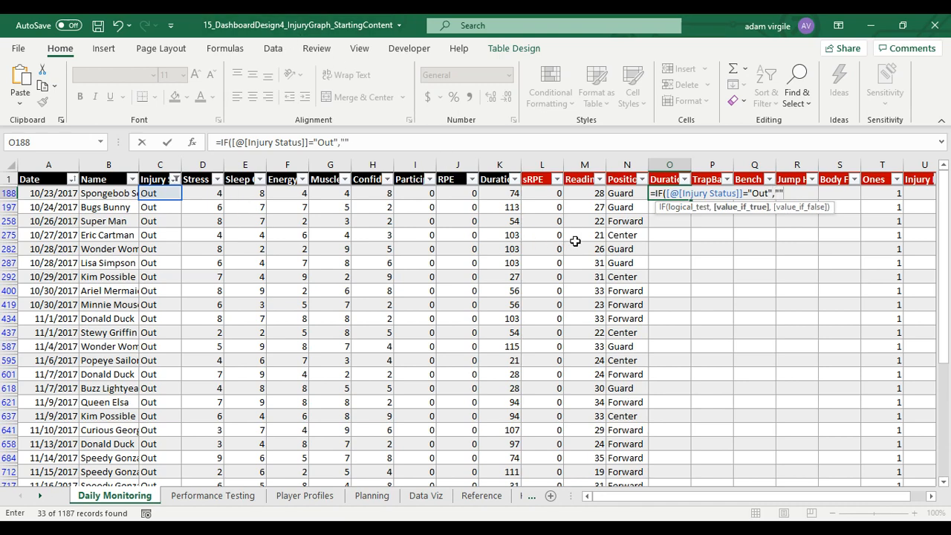
pyautogui.click(471, 146)
pyautogui.write('""')
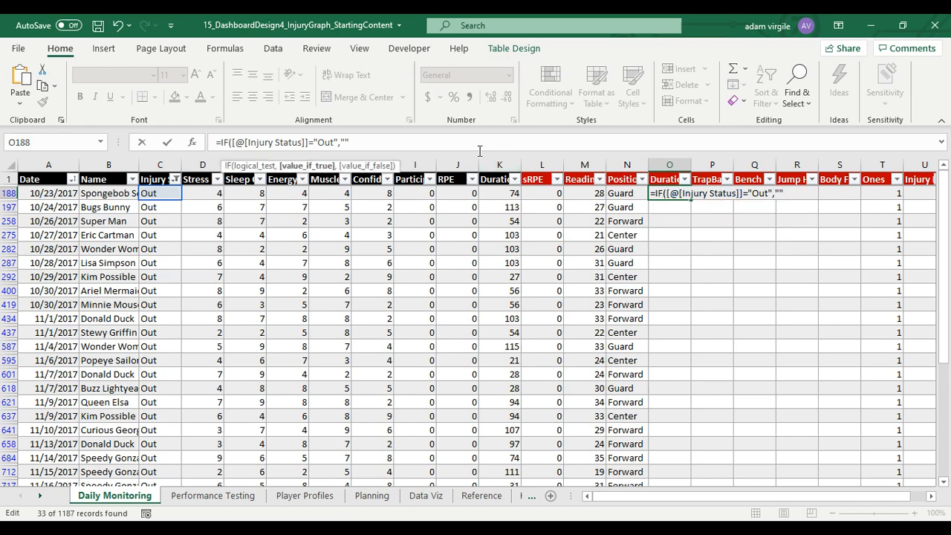
pyautogui.write(',')
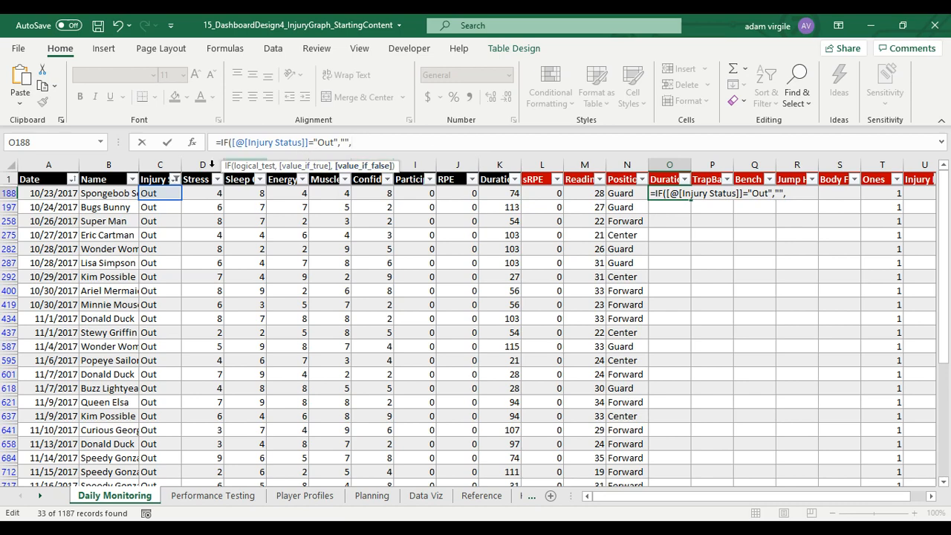
pyautogui.click(505, 192)
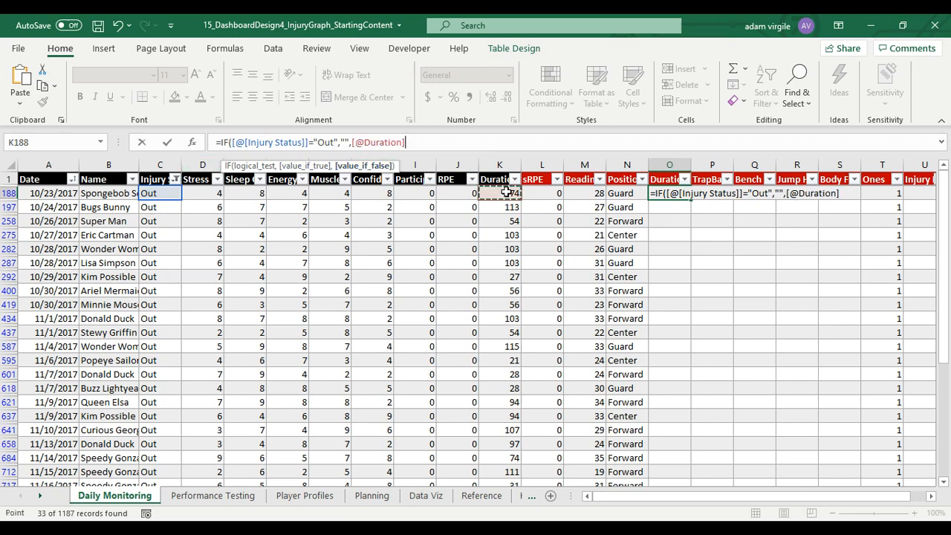
pyautogui.write(')')
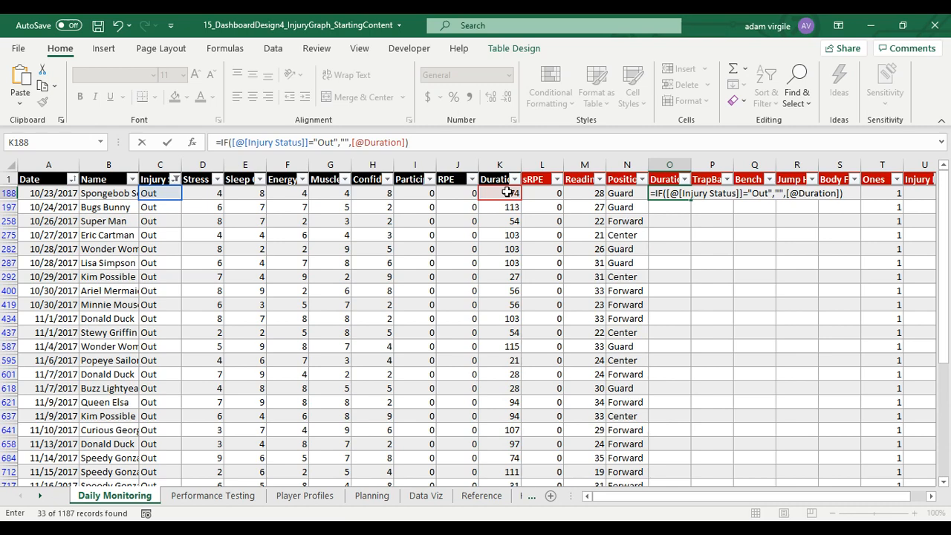
pyautogui.hotkey('ctrl', 'Return')
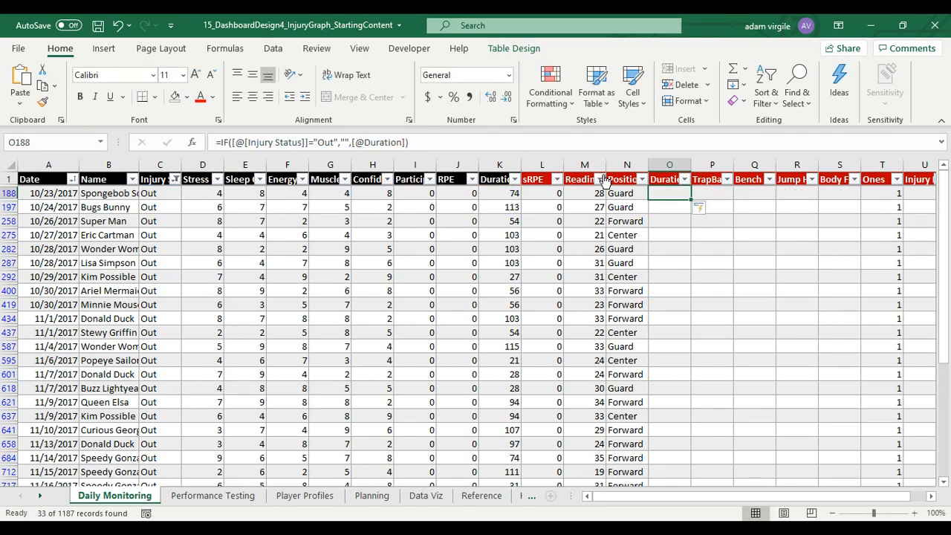
# Wrap the new column's IF formula in IFERROR with an empty string as the error value
pyautogui.click(221, 142)
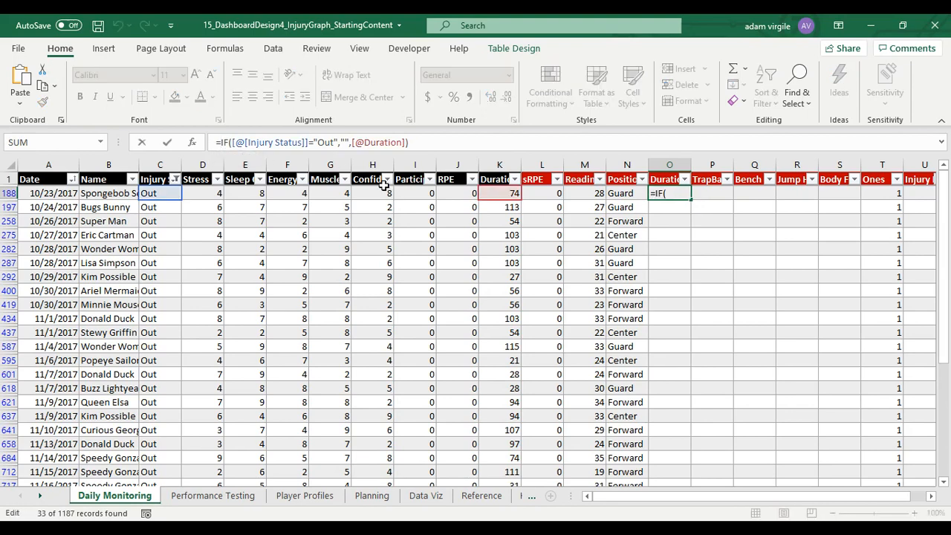
pyautogui.write('IFERROR(')
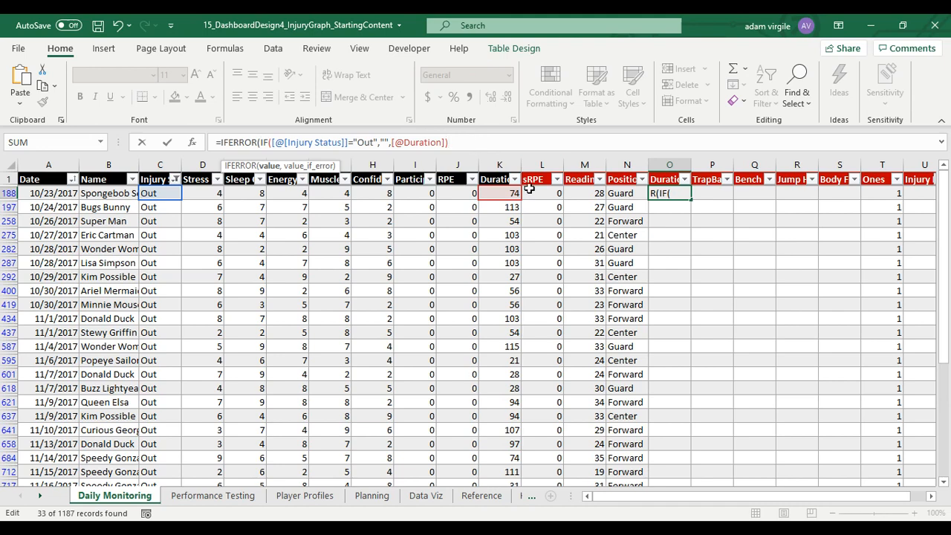
pyautogui.write(',"")')
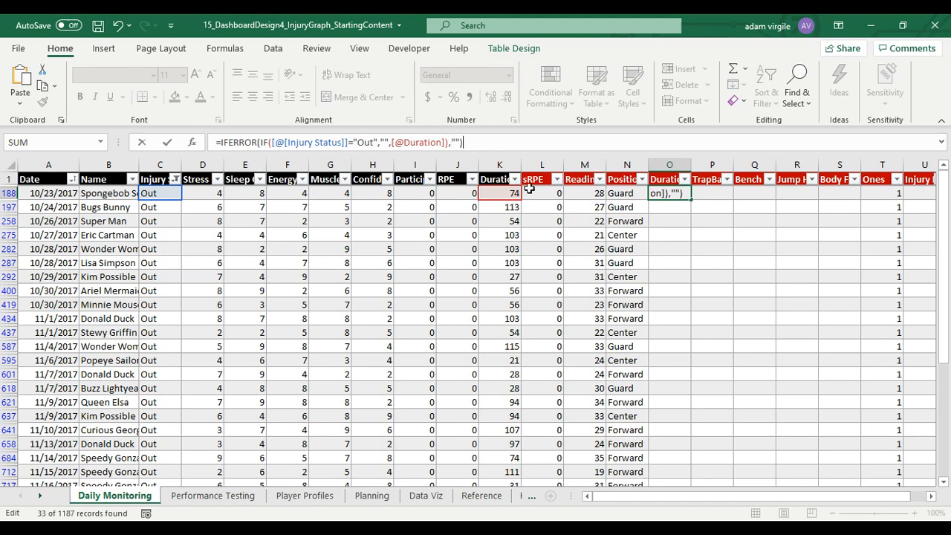
pyautogui.press('Return')
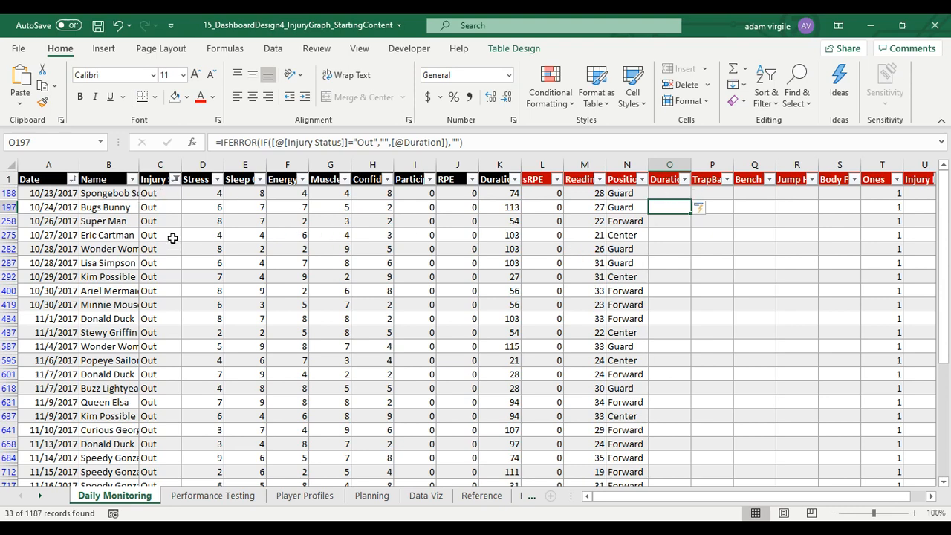
# Clear the Injury Status filter and check rows with Full and Limited status against the new duration column
pyautogui.click(175, 179)
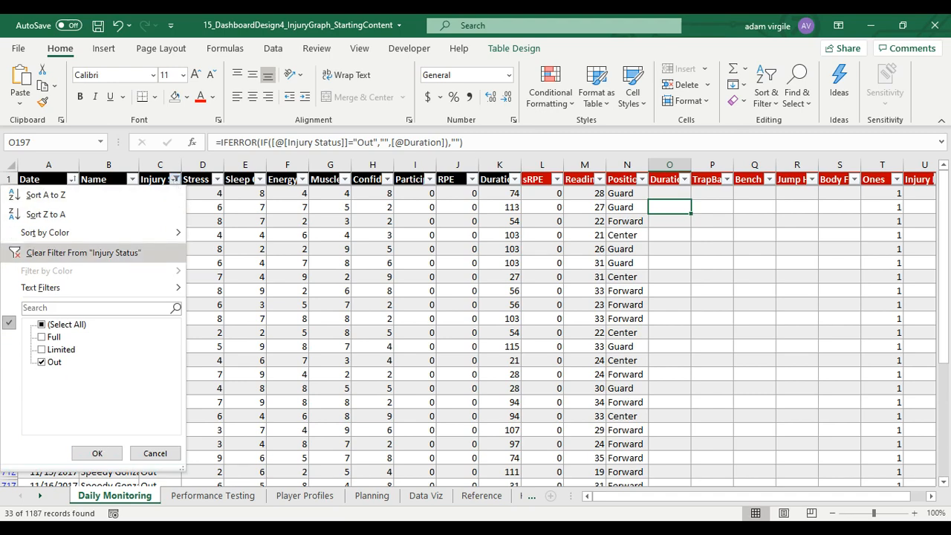
pyautogui.click(97, 252)
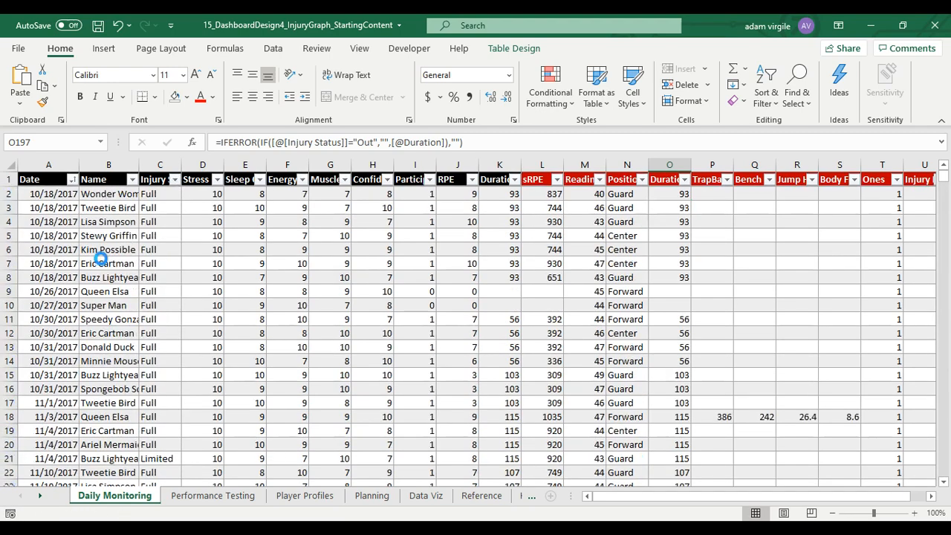
pyautogui.click(159, 194)
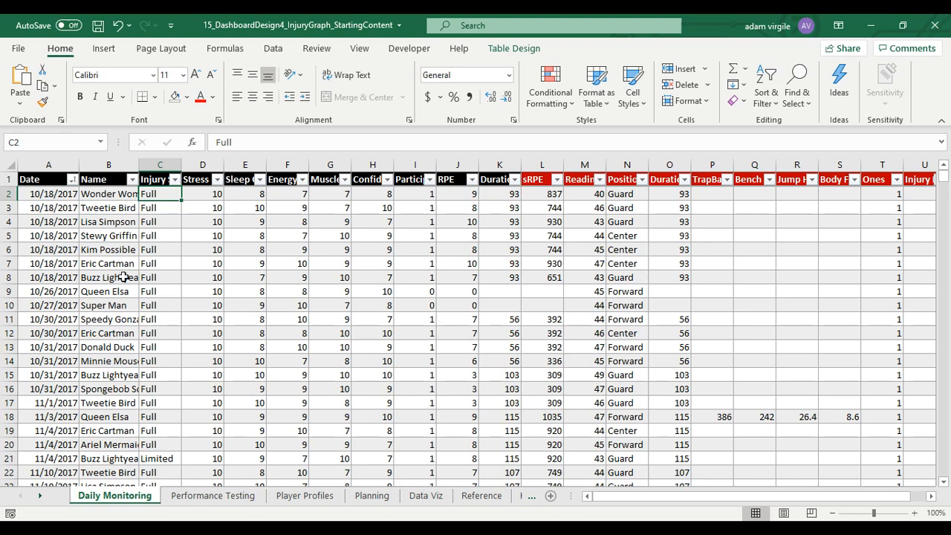
pyautogui.click(158, 460)
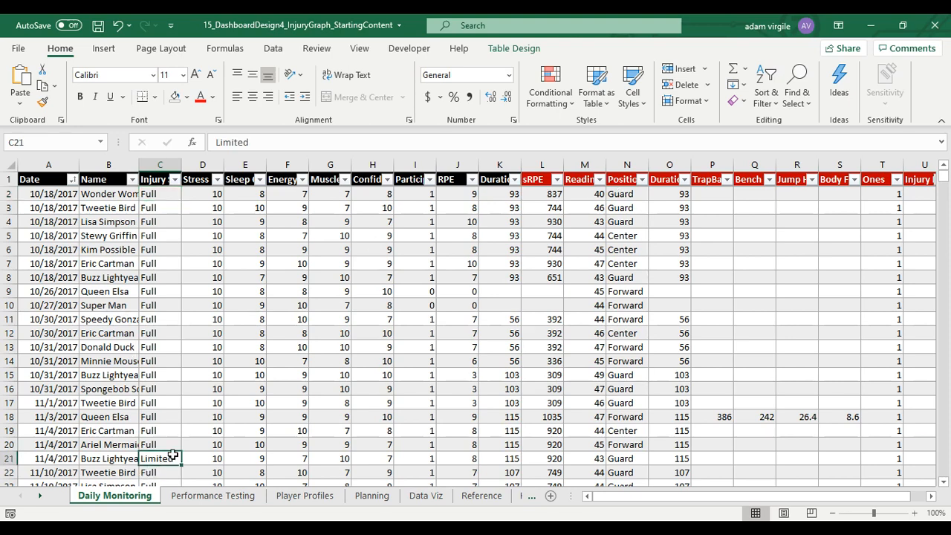
# Compare the refined duration formula for the Limited athlete on 11/4/2017 and the Duration Refined header with the original Duration column
pyautogui.click(679, 459)
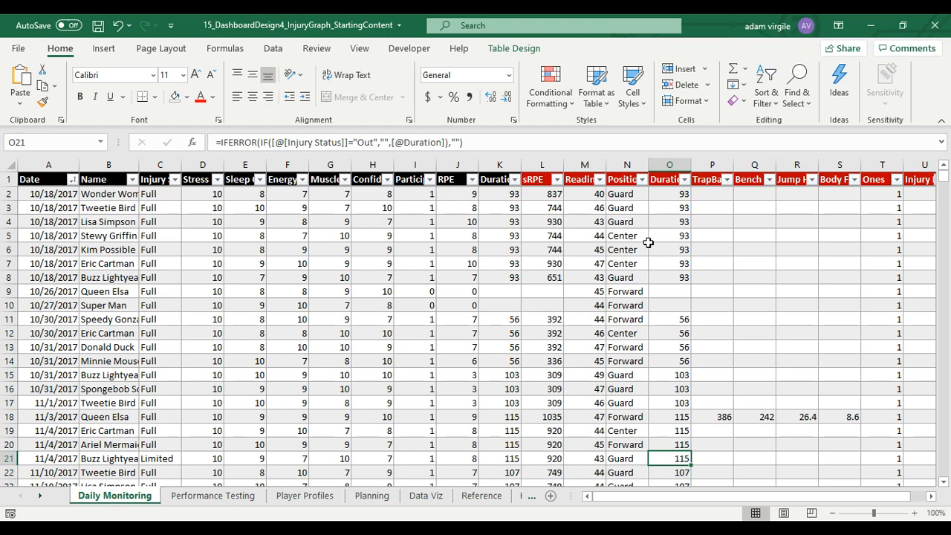
pyautogui.click(669, 181)
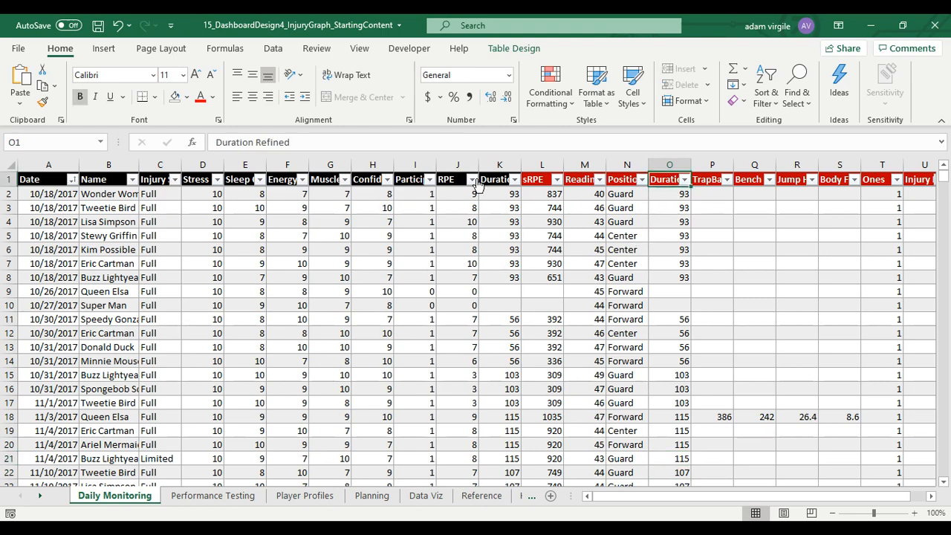
pyautogui.click(500, 182)
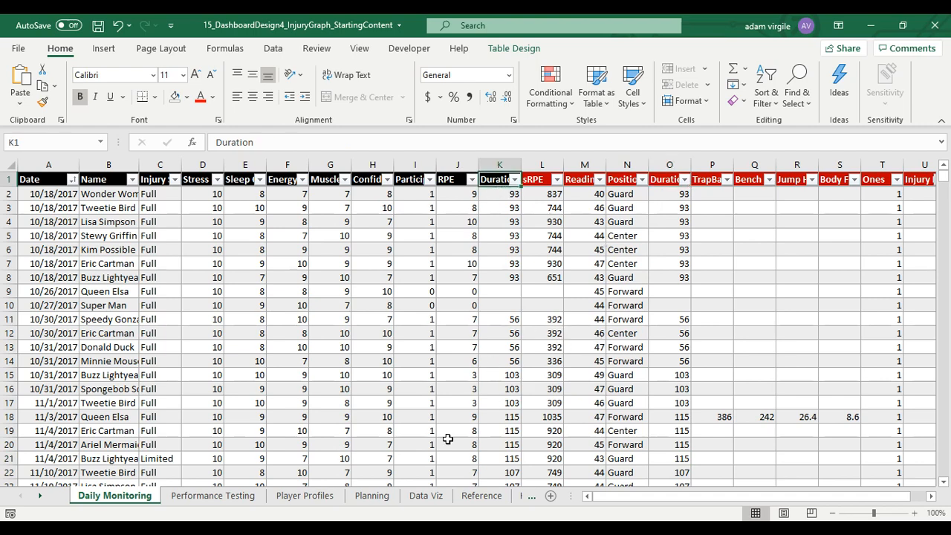
# Examine the 11/20/2017 Out marker and duration bar in the Data Viz sheet's Duration Over Time Graph
pyautogui.click(422, 496)
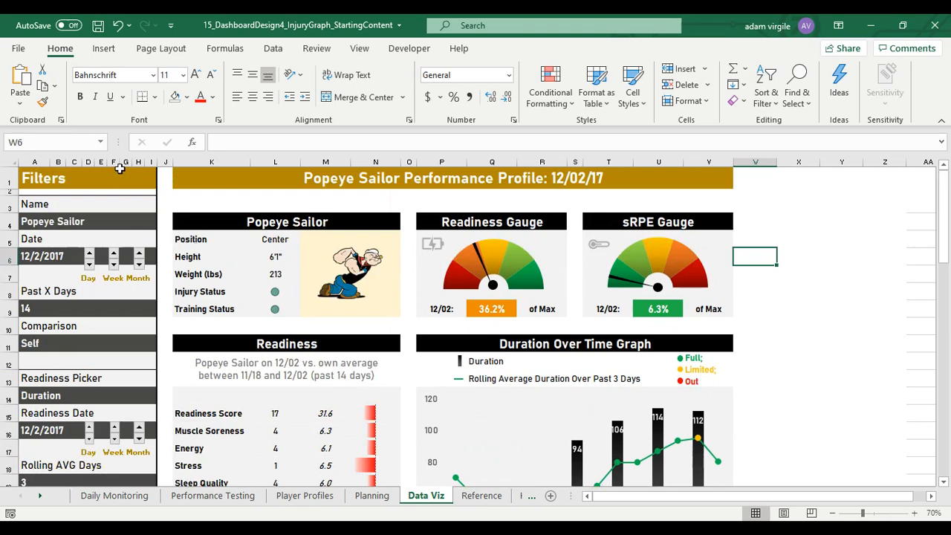
pyautogui.click(119, 170)
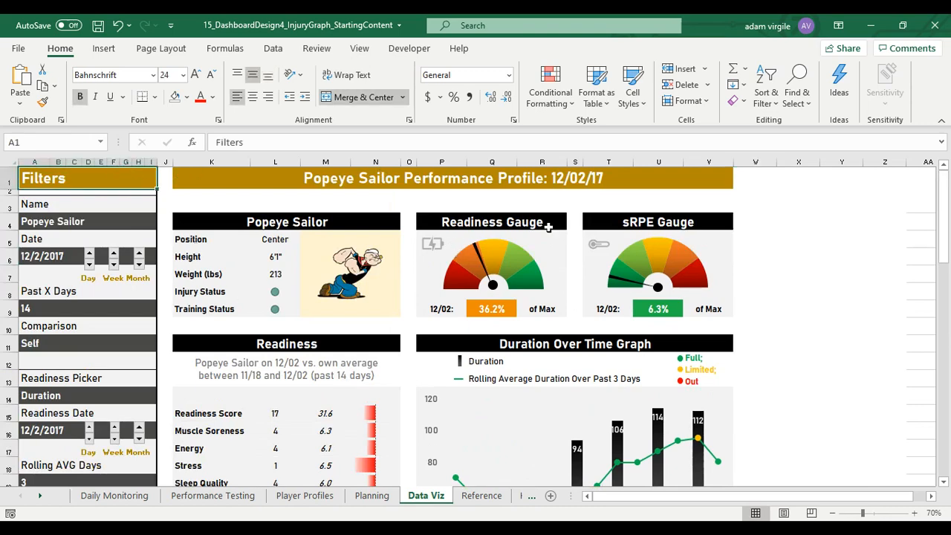
pyautogui.scroll(-1, 743, 233)
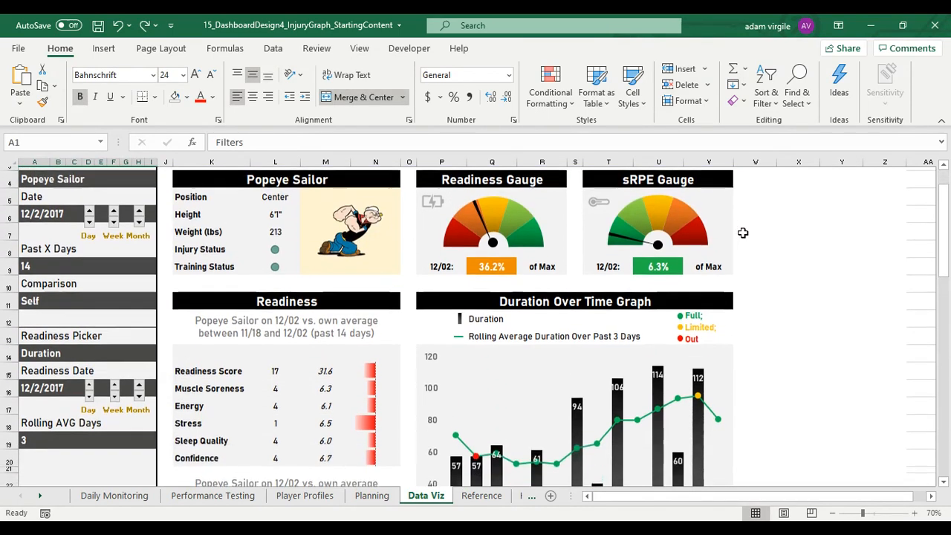
pyautogui.scroll(-1, 742, 232)
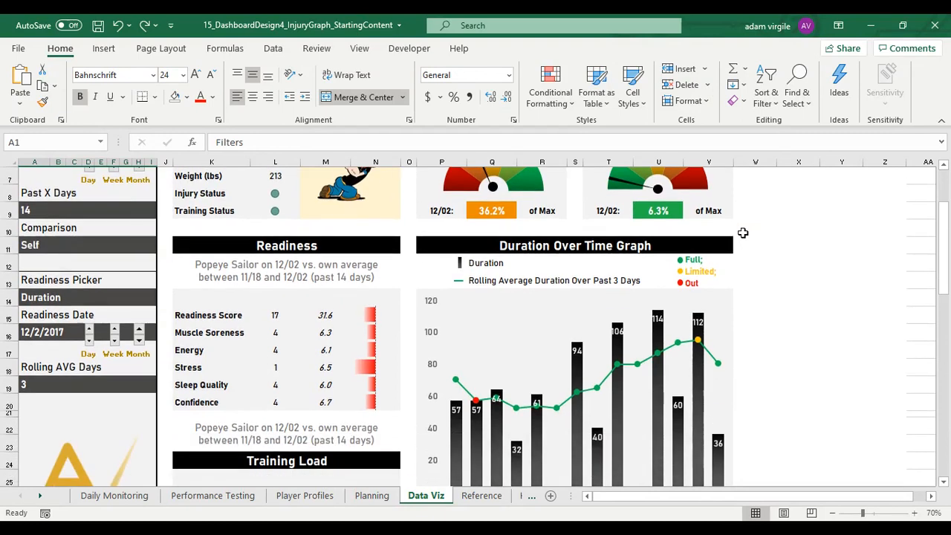
pyautogui.scroll(-1, 742, 233)
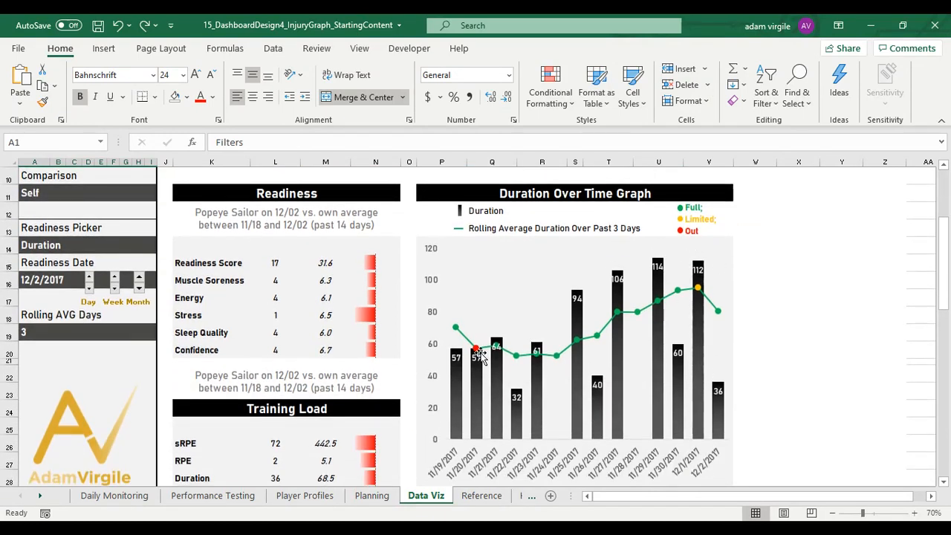
pyautogui.moveTo(479, 355)
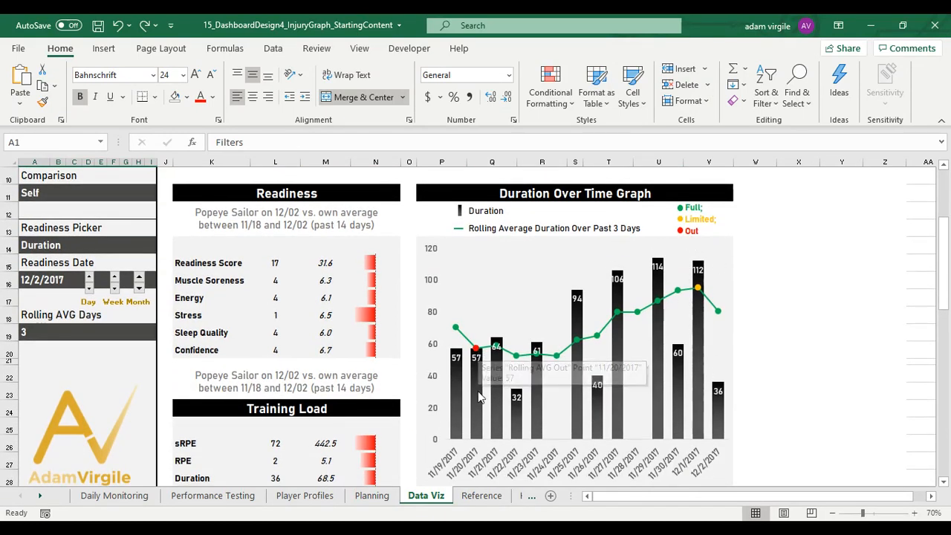
pyautogui.moveTo(476, 387)
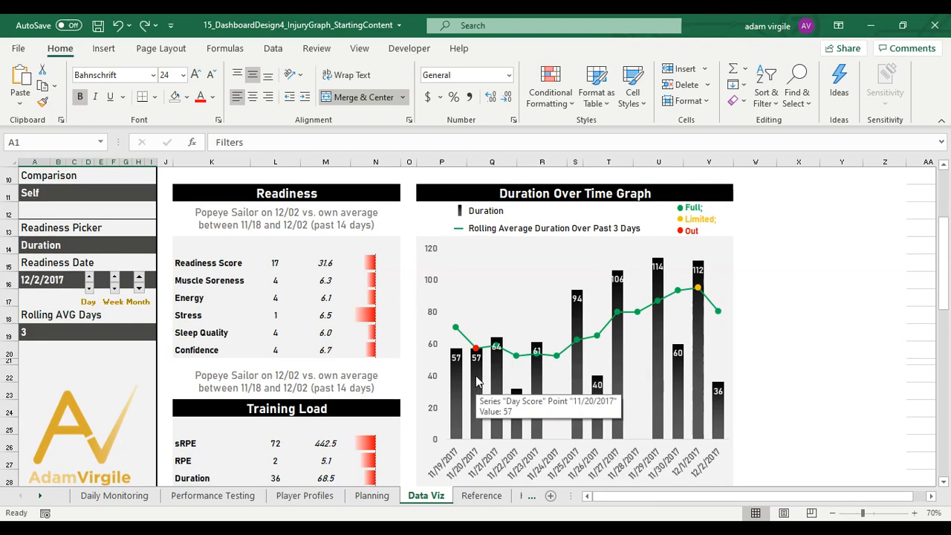
# Review the Duration Over Time Graph's source range and series, and leave them as they are
pyautogui.rightClick(540, 371)
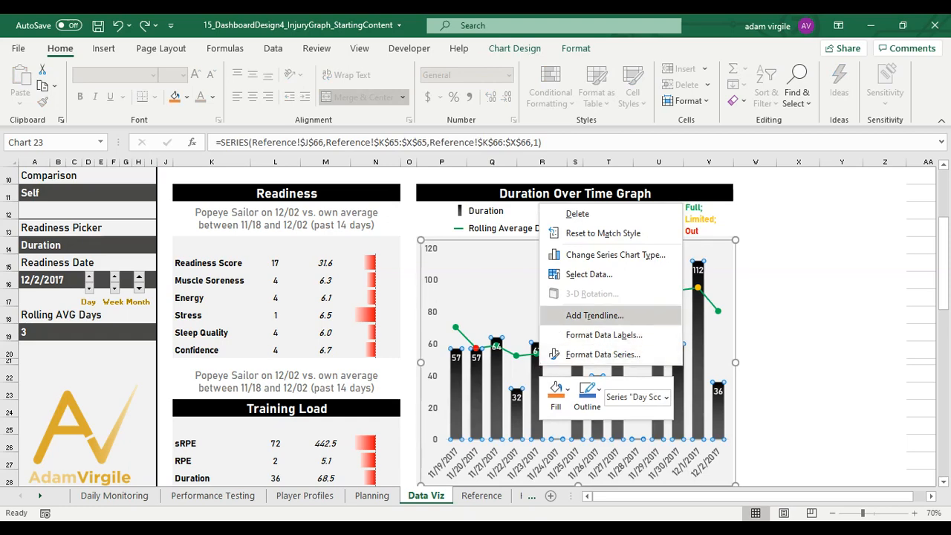
pyautogui.click(588, 274)
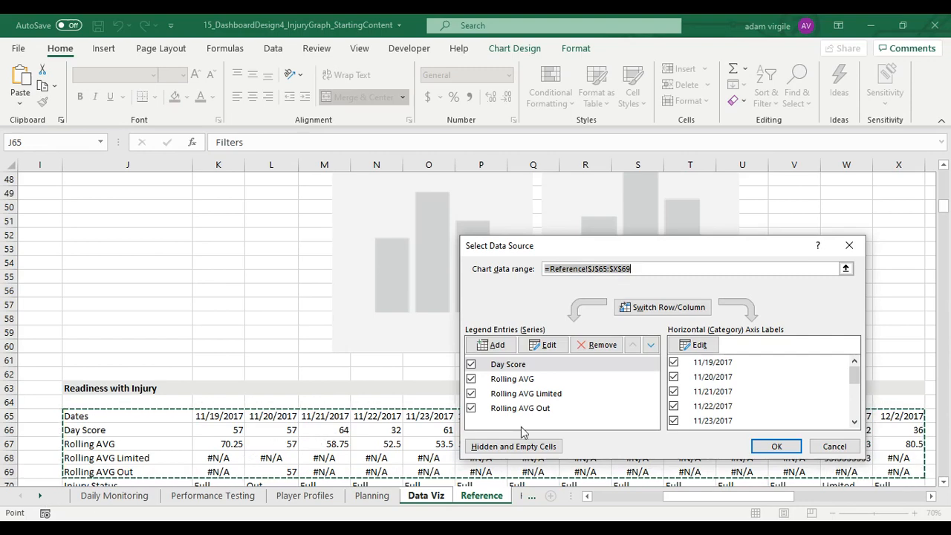
pyautogui.click(829, 448)
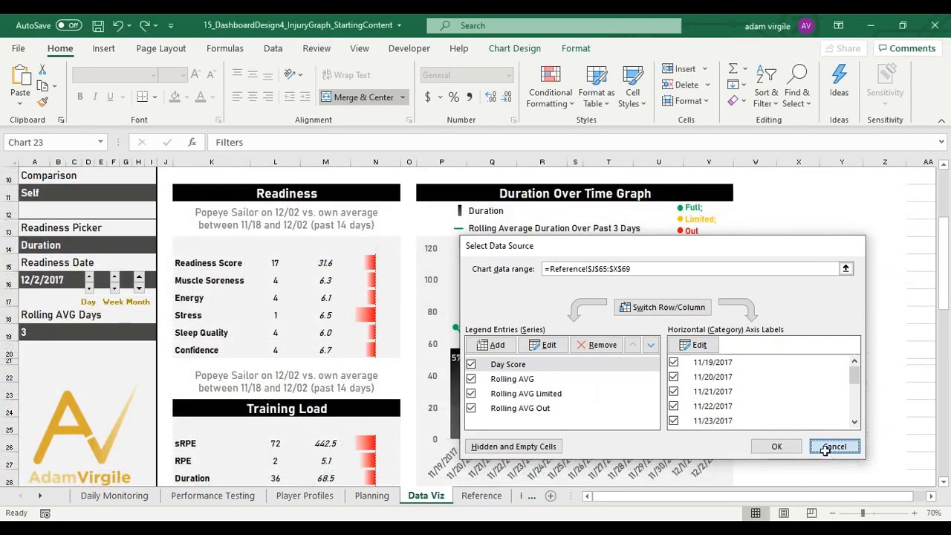
# Compare the Training Load table's Duration value with the 12/2/2017 bar in the Duration Over Time Graph
pyautogui.scroll(2, 663, 355)
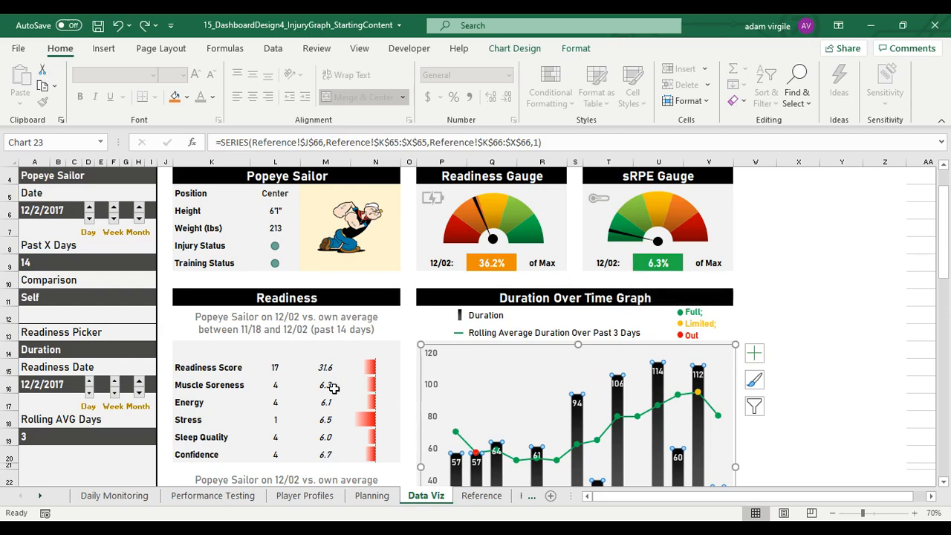
pyautogui.scroll(-1, 472, 401)
pyautogui.scroll(2, 476, 405)
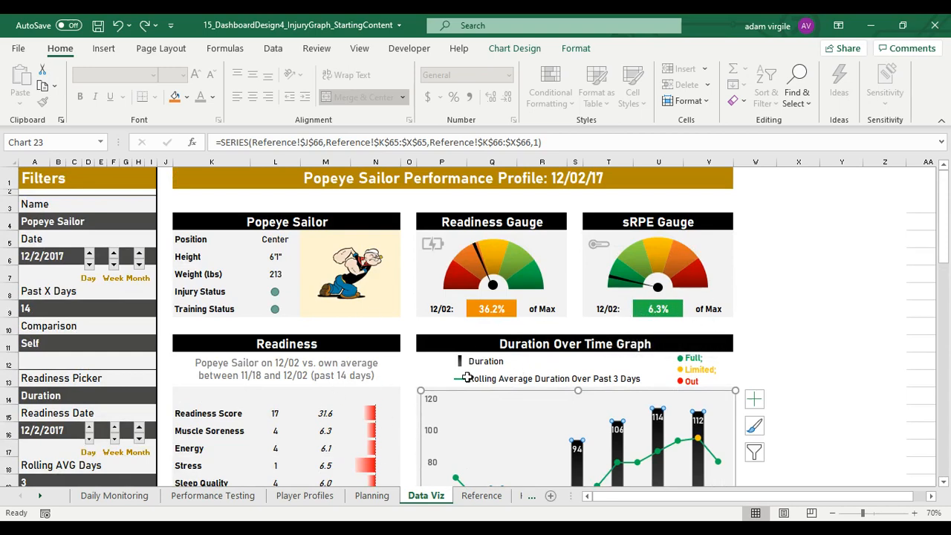
pyautogui.scroll(-1, 481, 382)
pyautogui.scroll(1, 481, 382)
pyautogui.scroll(-4, 358, 376)
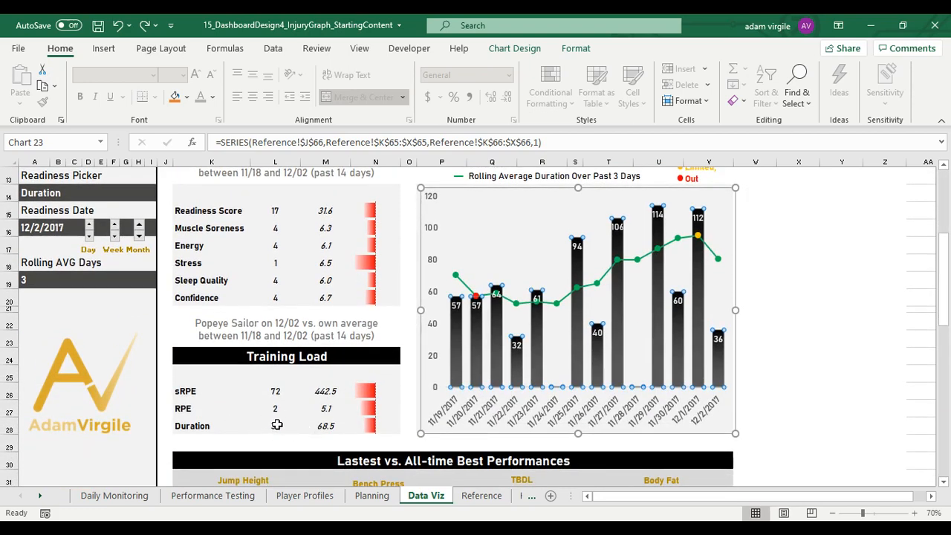
pyautogui.click(280, 425)
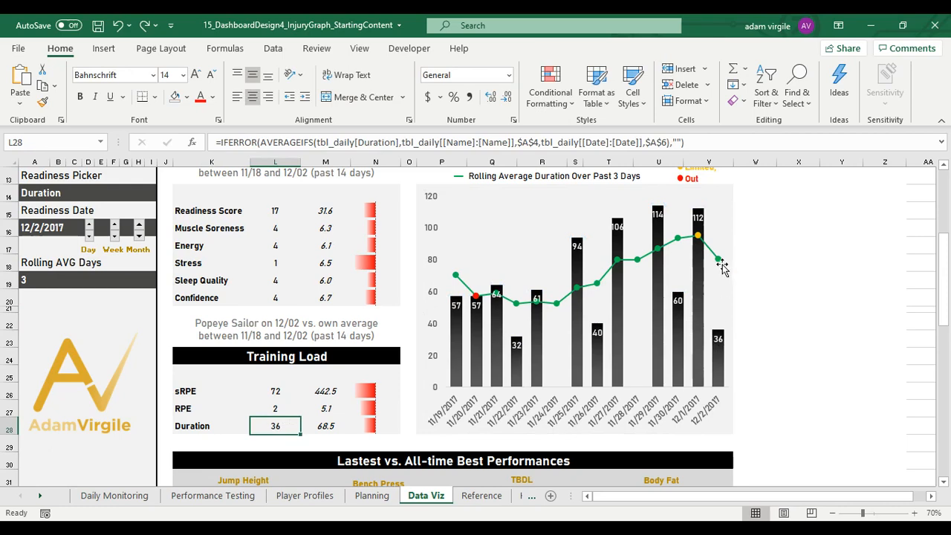
pyautogui.moveTo(721, 364)
# Inspect the tbl_daily[Duration] average range in the Training Load Duration formula without changing it
pyautogui.click(389, 142)
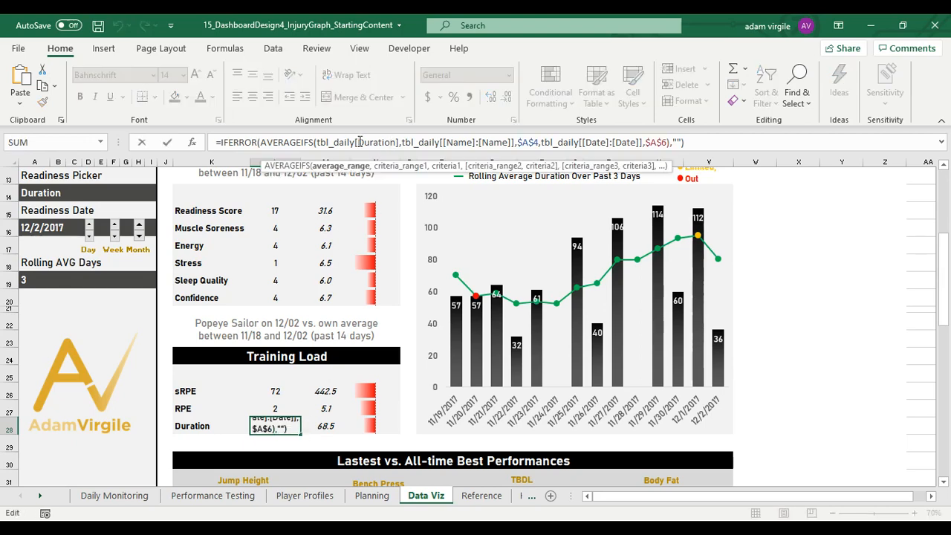
pyautogui.moveTo(355, 142); pyautogui.dragTo(397, 145)
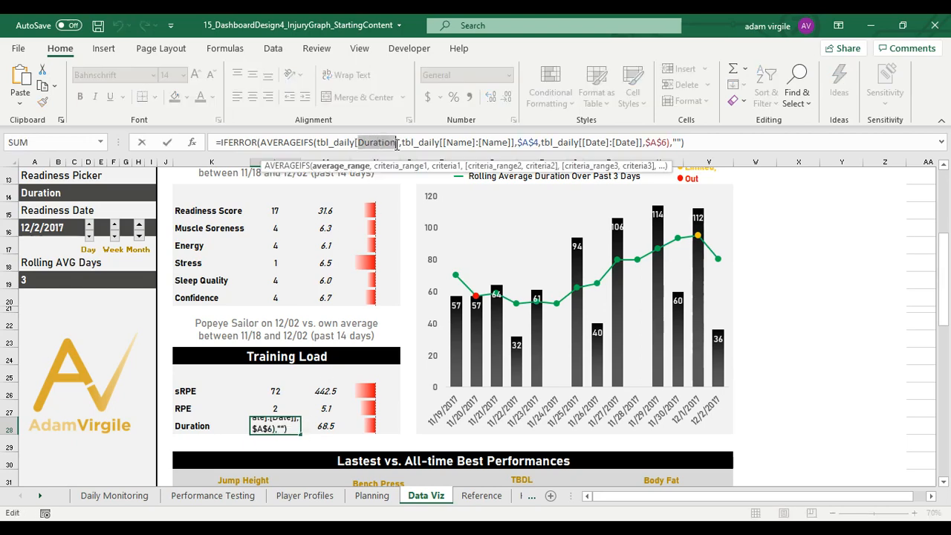
pyautogui.click(399, 144)
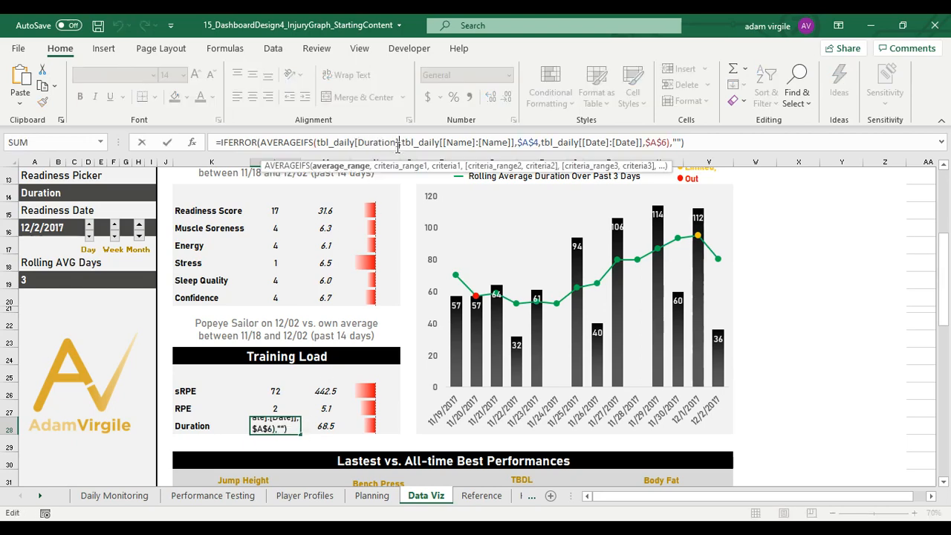
pyautogui.moveTo(358, 142); pyautogui.dragTo(398, 143)
pyautogui.click(393, 142)
pyautogui.click(398, 143)
pyautogui.press('Escape')
pyautogui.scroll(2, 377, 273)
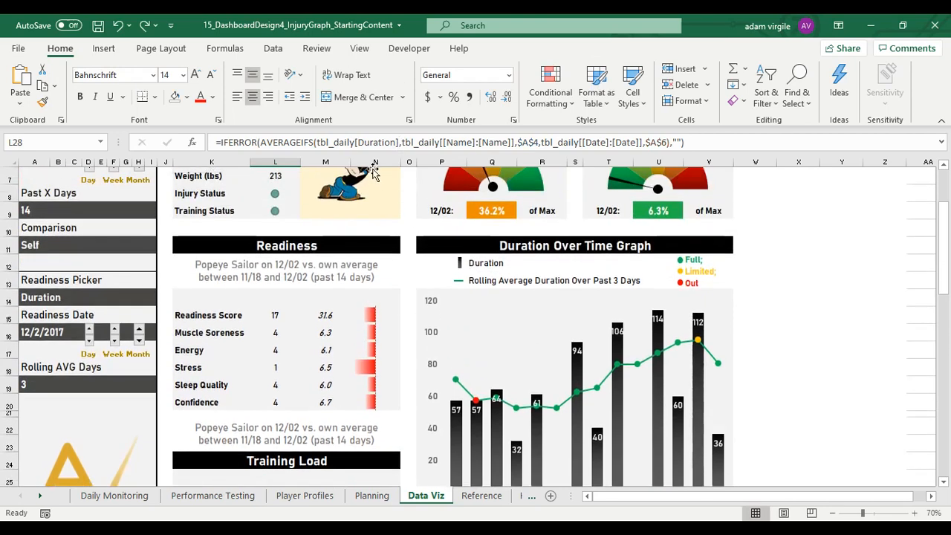
pyautogui.scroll(1, 335, 252)
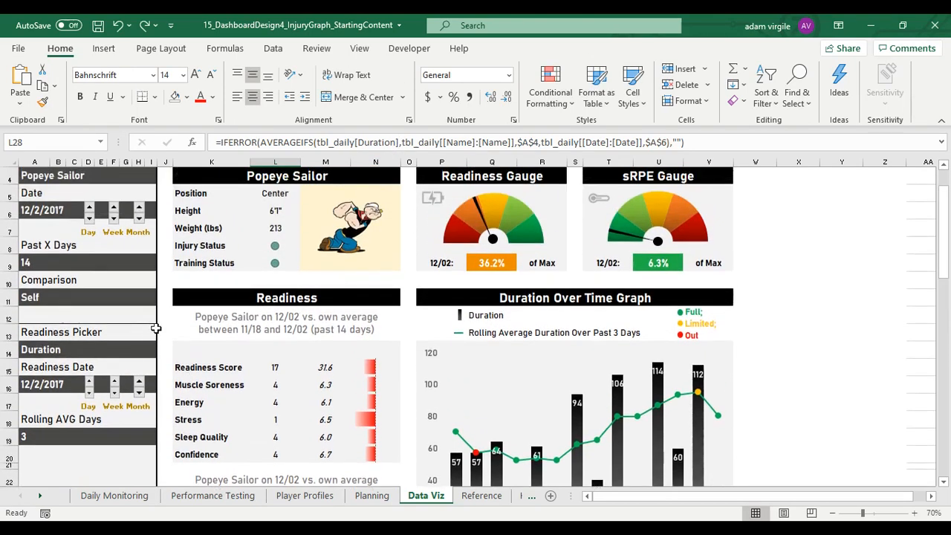
# Check the name and date filter cells used by the Training Load Duration formula and the Readiness Picker selection
pyautogui.click(375, 143)
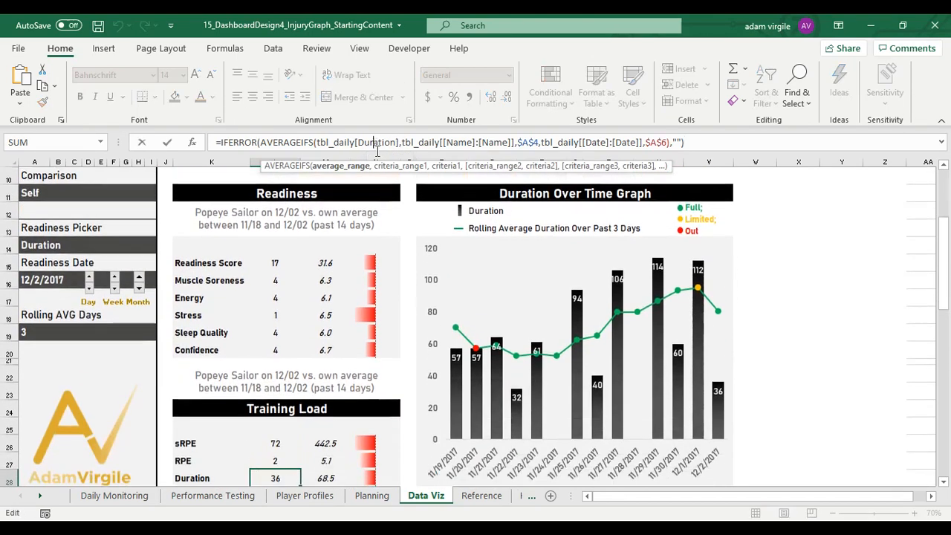
pyautogui.scroll(3, 436, 247)
pyautogui.press('Escape')
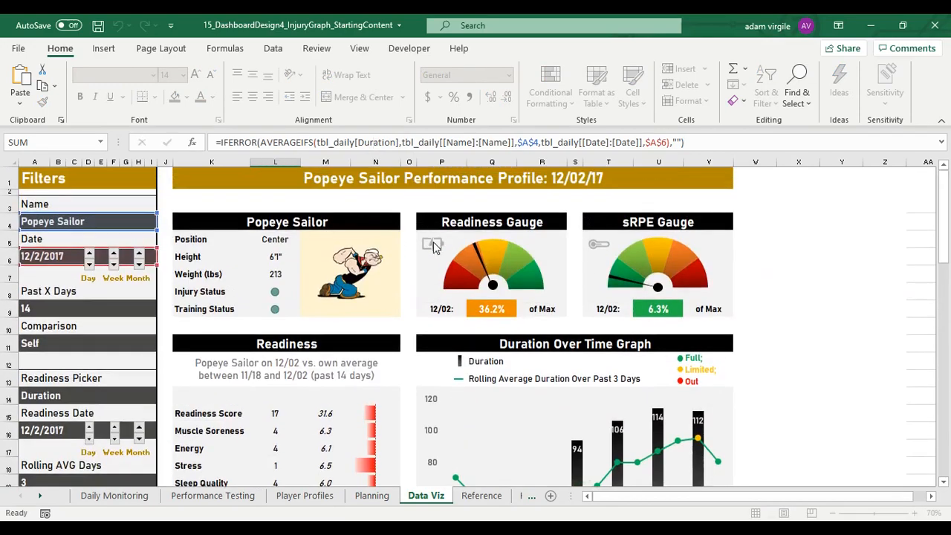
pyautogui.scroll(3, 437, 247)
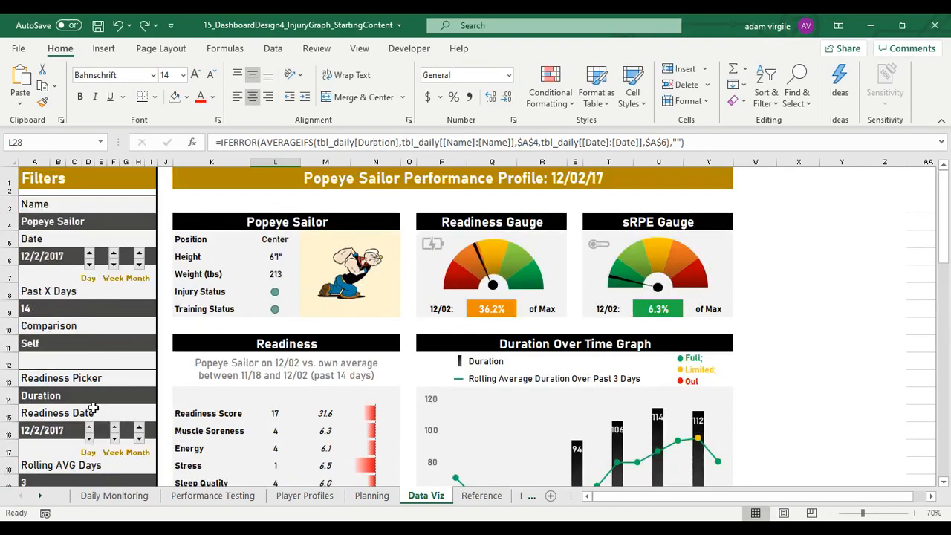
pyautogui.click(77, 396)
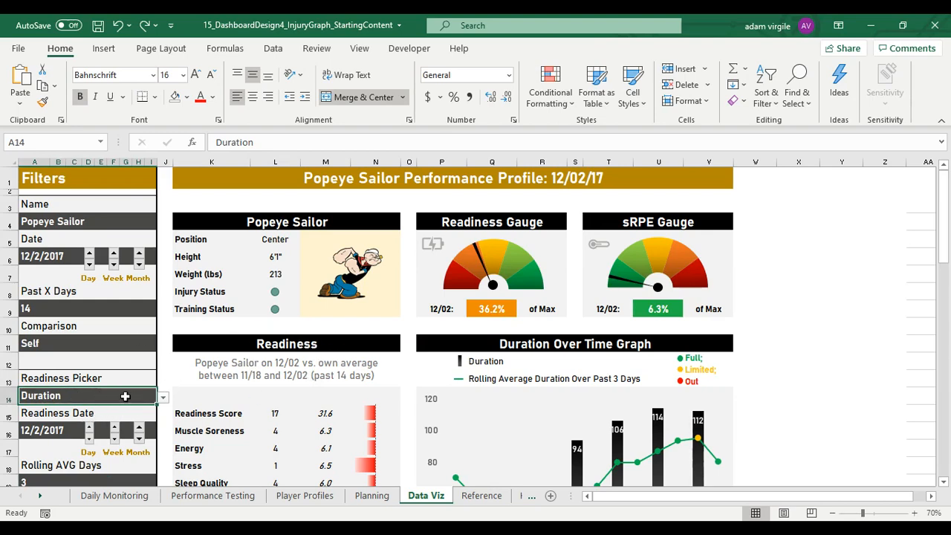
# Replace all occurrences of [Duration] with [Duration Refined] in formulas across the entire workbook, and check the Duration Over Time Graph
pyautogui.click(777, 215)
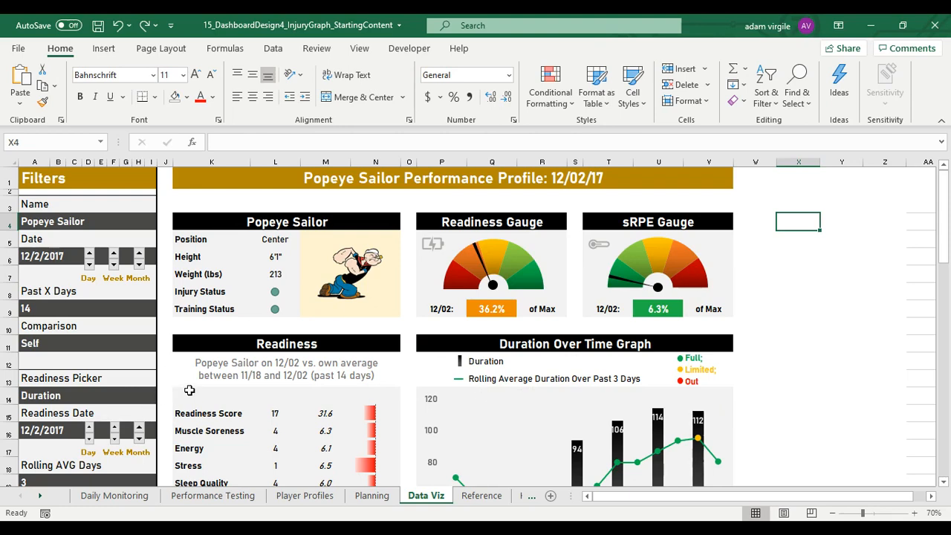
pyautogui.click(790, 110)
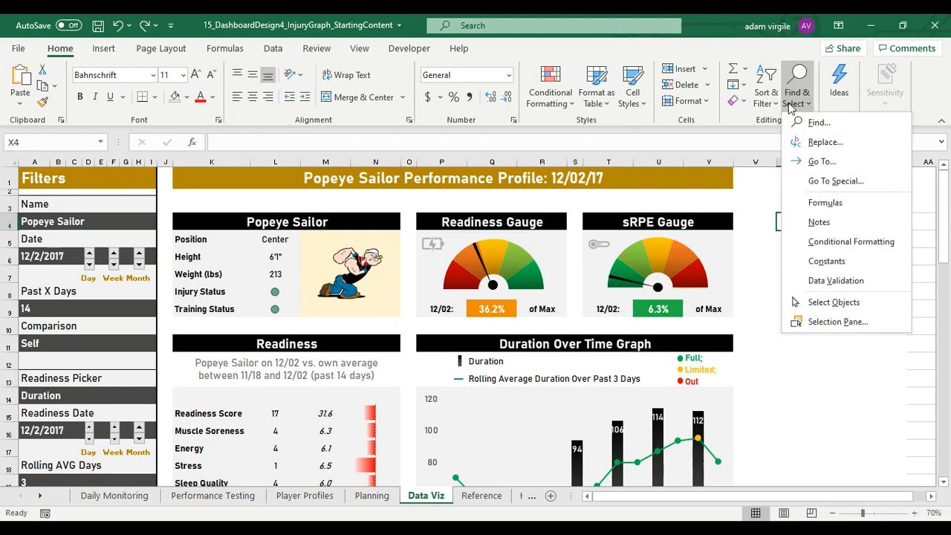
pyautogui.click(817, 142)
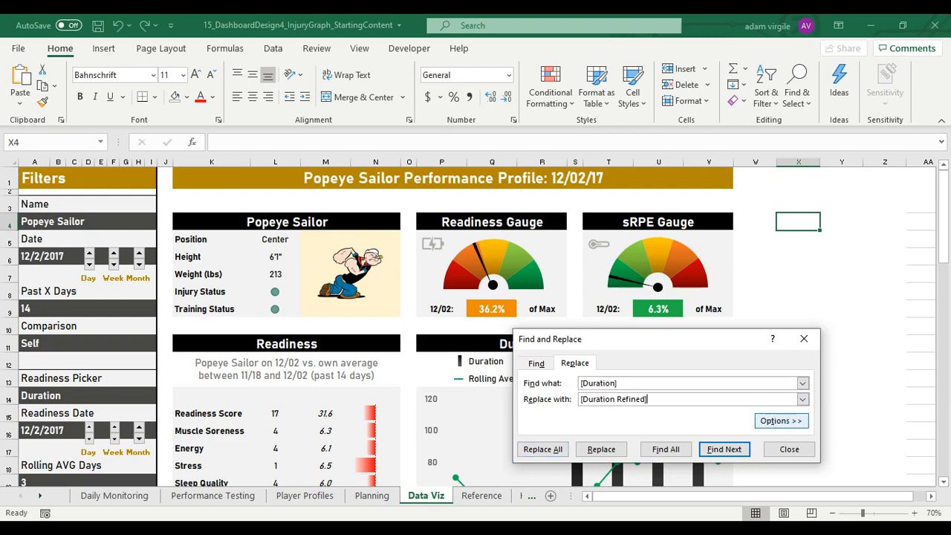
pyautogui.click(781, 421)
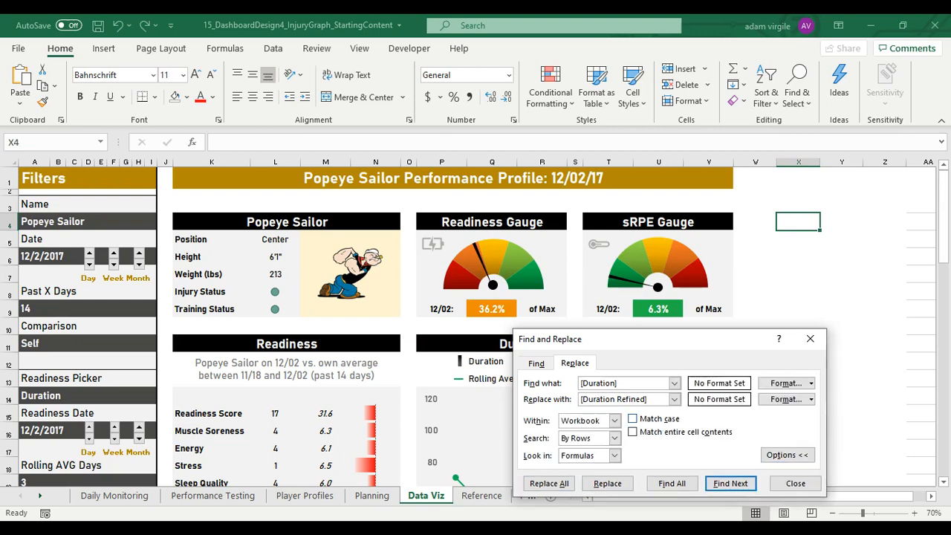
pyautogui.click(615, 421)
pyautogui.click(583, 433)
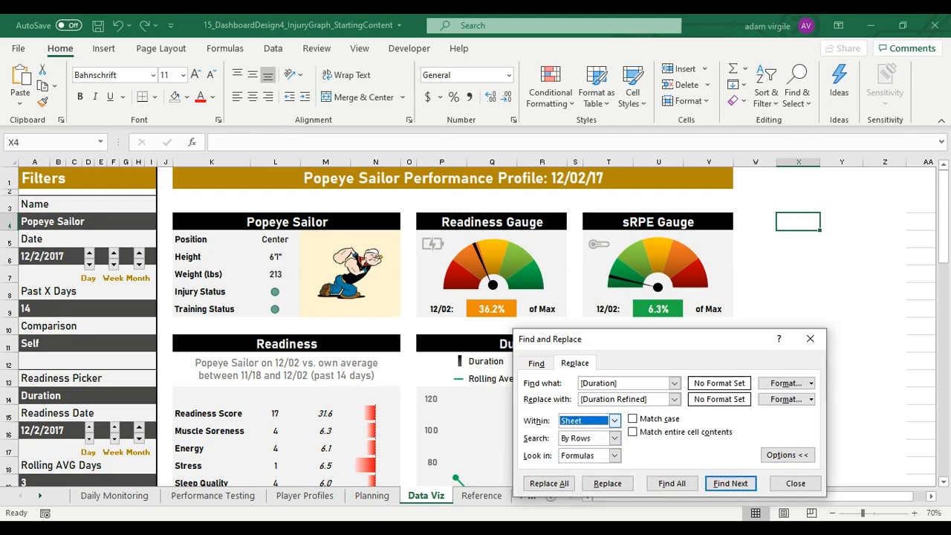
pyautogui.click(614, 421)
pyautogui.click(583, 442)
pyautogui.moveTo(615, 340); pyautogui.dragTo(620, 291)
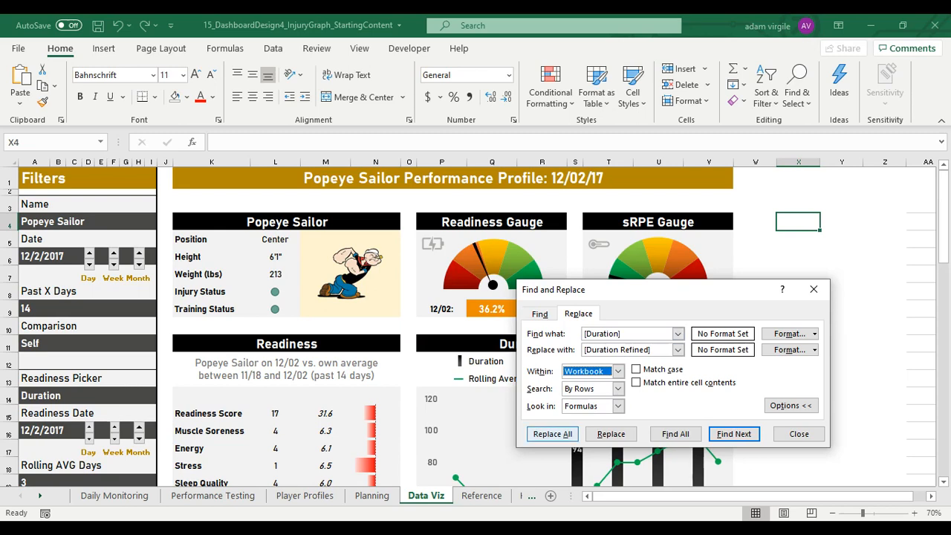
pyautogui.click(552, 434)
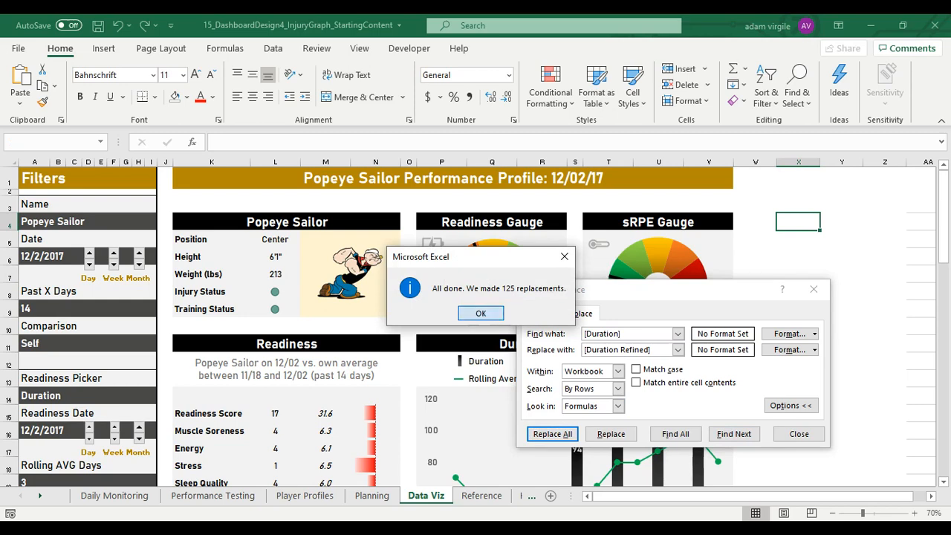
pyautogui.click(482, 313)
pyautogui.click(799, 433)
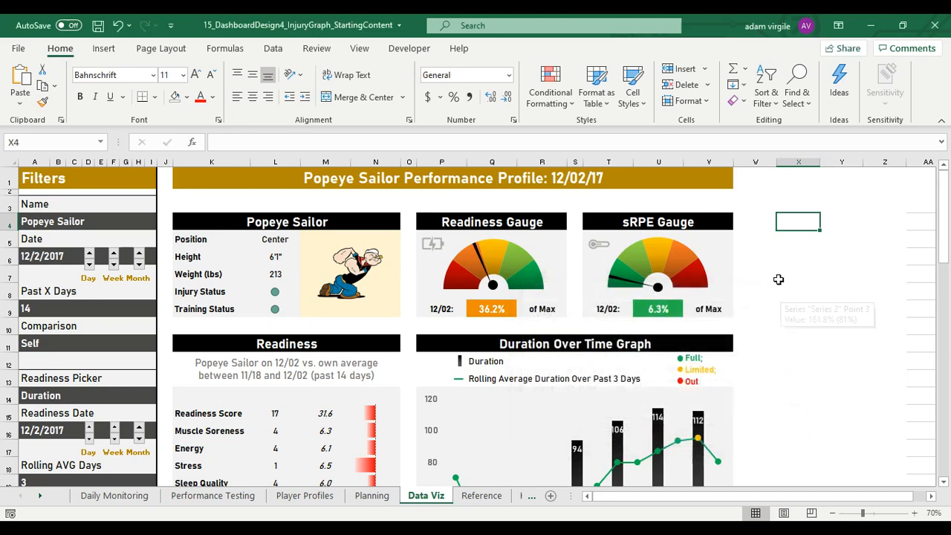
pyautogui.scroll(-3, 652, 245)
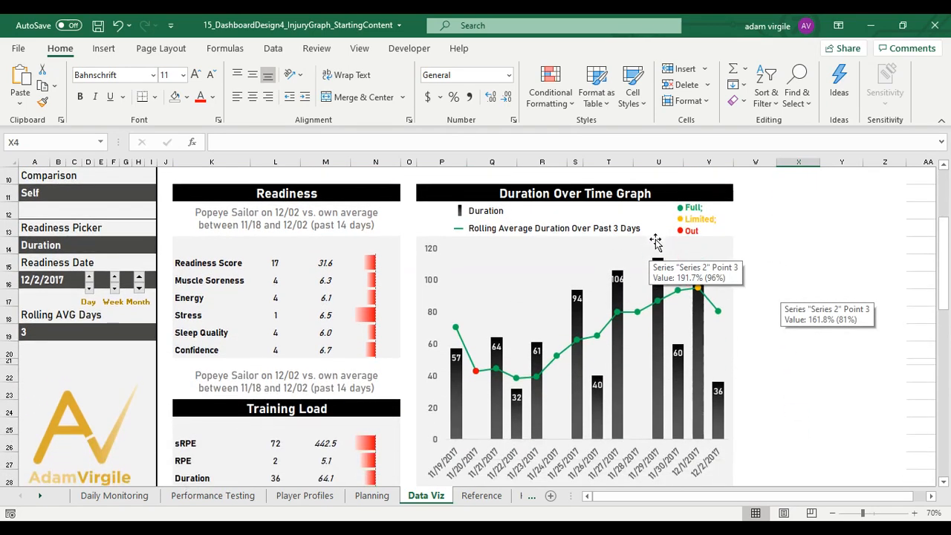
# Check the source data range of the Duration Over Time Graph without changing it
pyautogui.moveTo(476, 371)
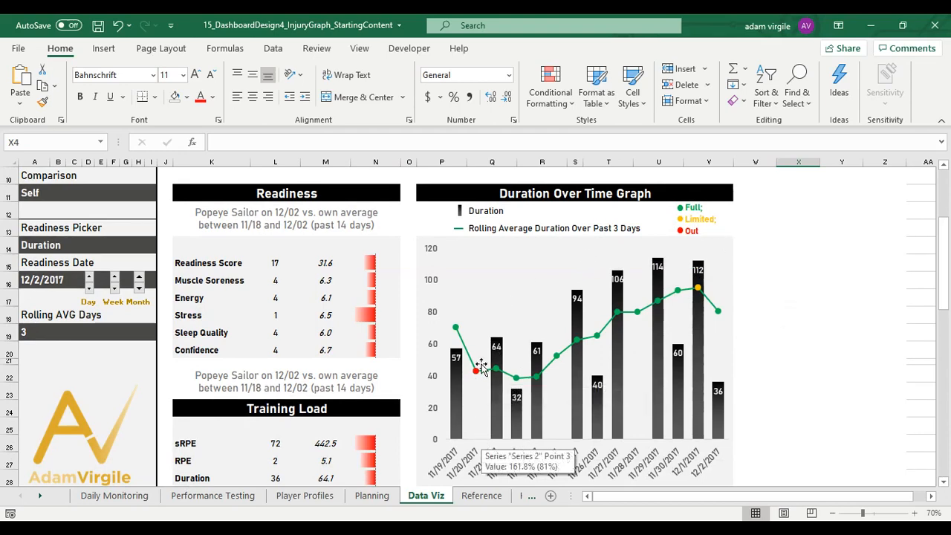
pyautogui.rightClick(557, 384)
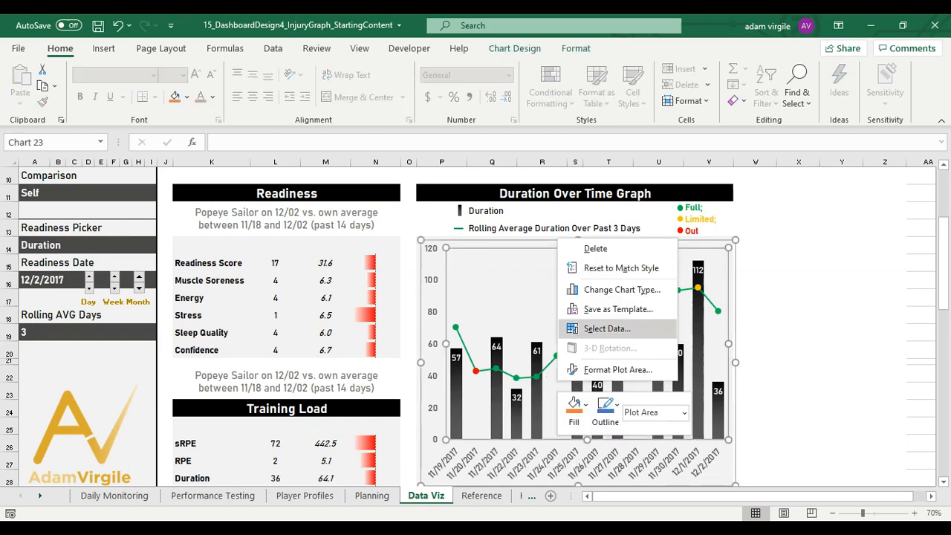
pyautogui.click(607, 328)
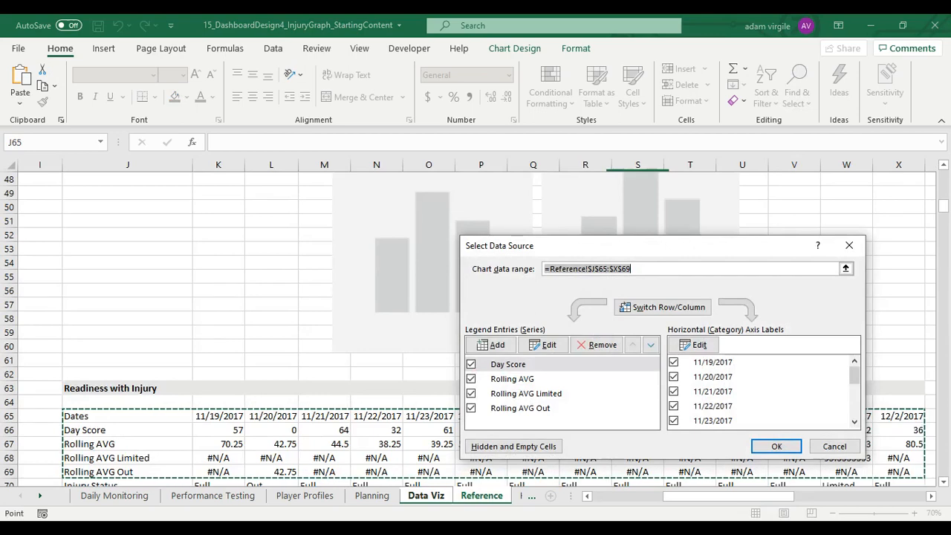
pyautogui.click(833, 446)
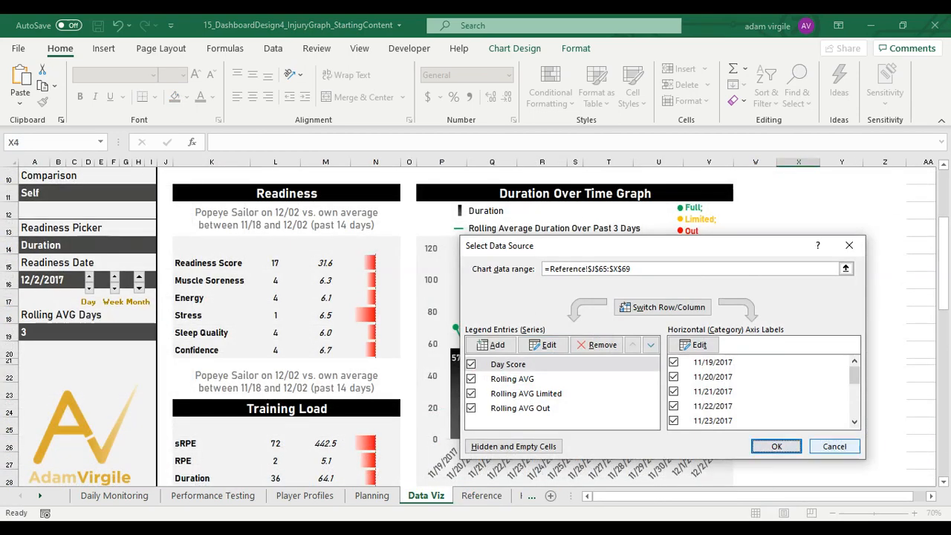
# Inspect the Duration Refined reference in the 11/20/2017 Day Score formula of the Reference sheet's Readiness with Injury table, enlarging the formula bar to read it
pyautogui.click(481, 498)
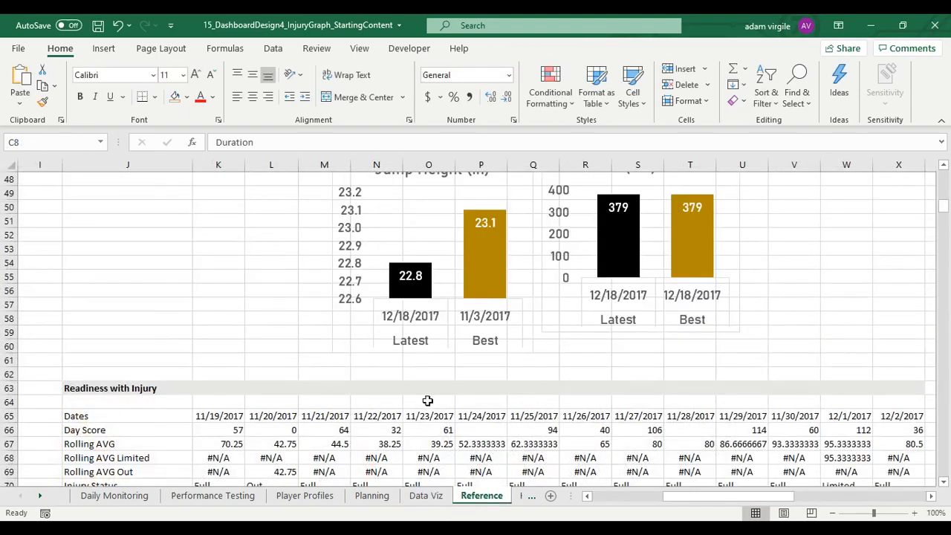
pyautogui.scroll(-1, 427, 399)
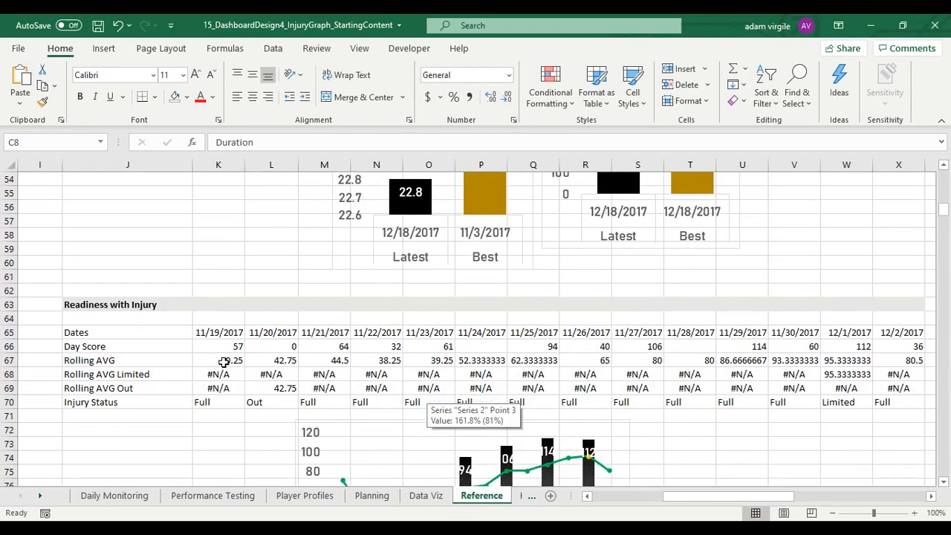
pyautogui.click(278, 346)
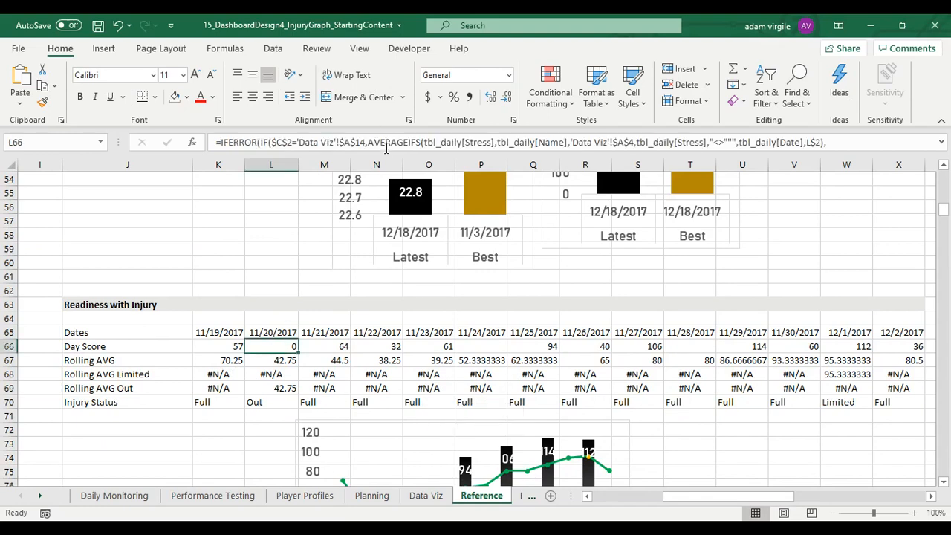
pyautogui.moveTo(379, 157); pyautogui.dragTo(379, 269)
pyautogui.moveTo(377, 295); pyautogui.dragTo(377, 323)
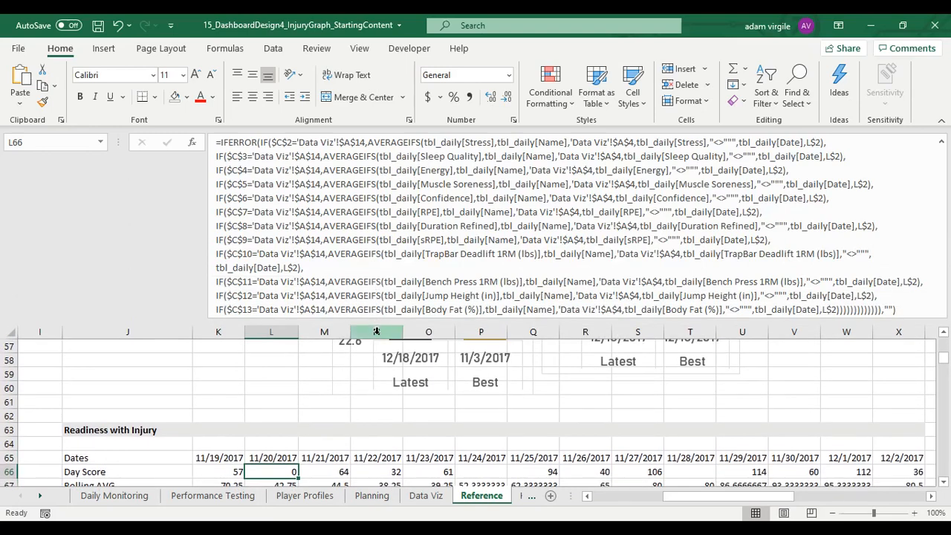
pyautogui.scroll(-2, 416, 408)
pyautogui.scroll(-2, 425, 418)
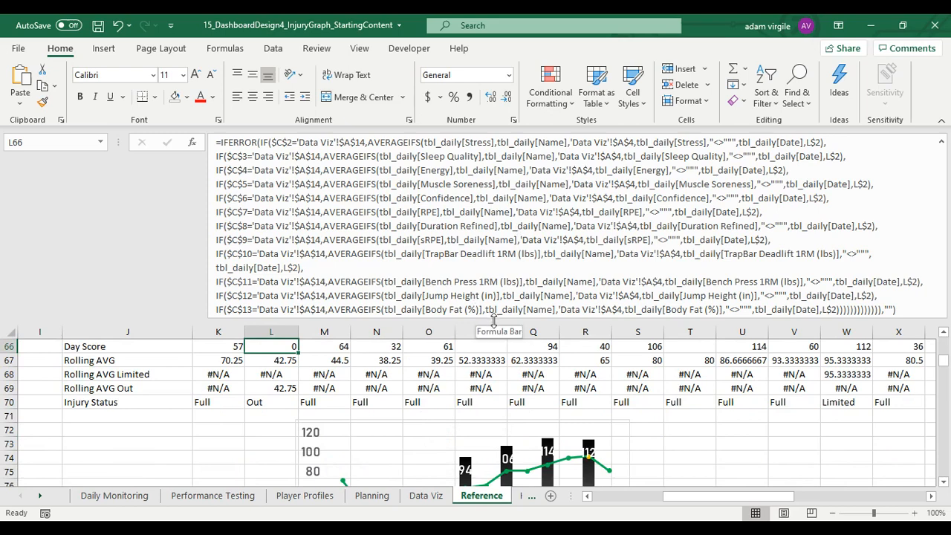
pyautogui.moveTo(493, 320); pyautogui.dragTo(493, 334)
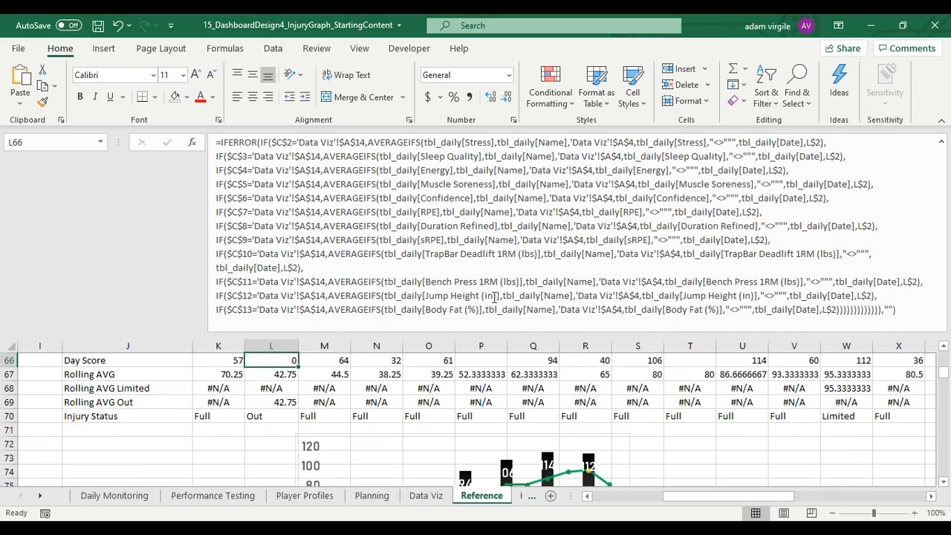
pyautogui.scroll(1, 338, 379)
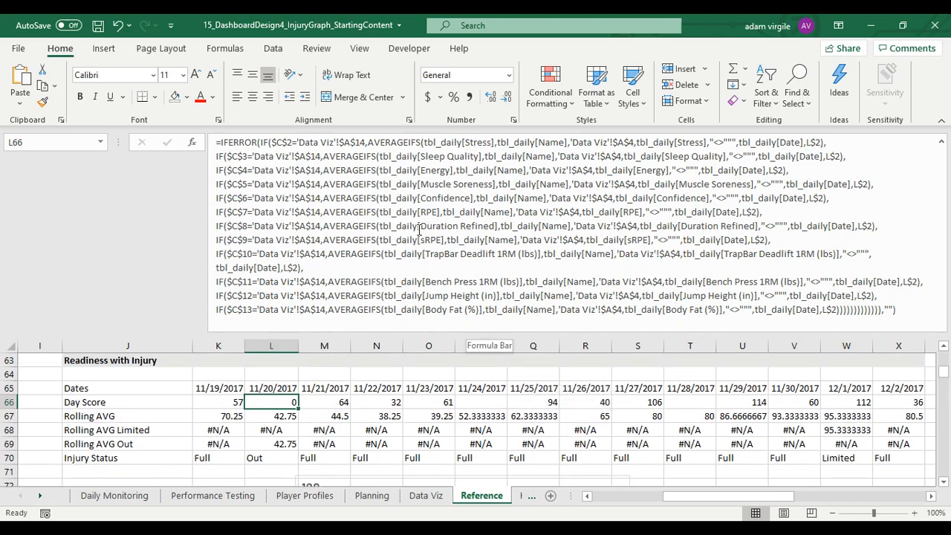
pyautogui.moveTo(419, 227); pyautogui.dragTo(494, 225)
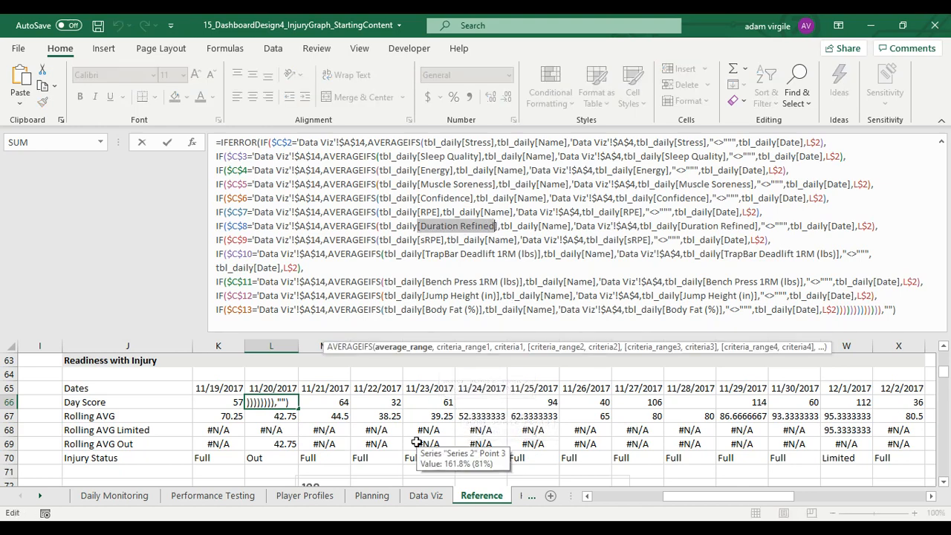
pyautogui.press('Escape')
# Check the column reference in the Data Viz sheet's Training Load Duration formula, and shrink the formula bar back to one line
pyautogui.click(419, 496)
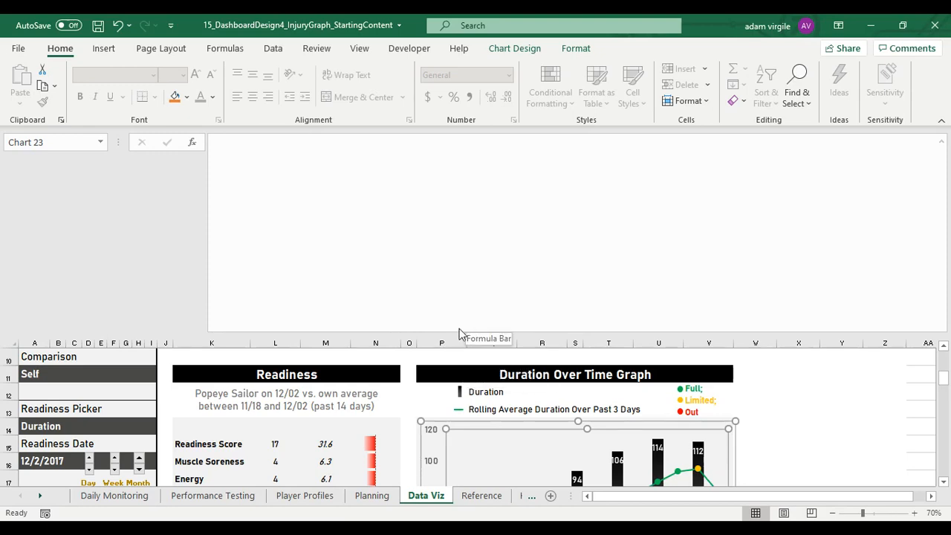
pyautogui.scroll(3, 295, 352)
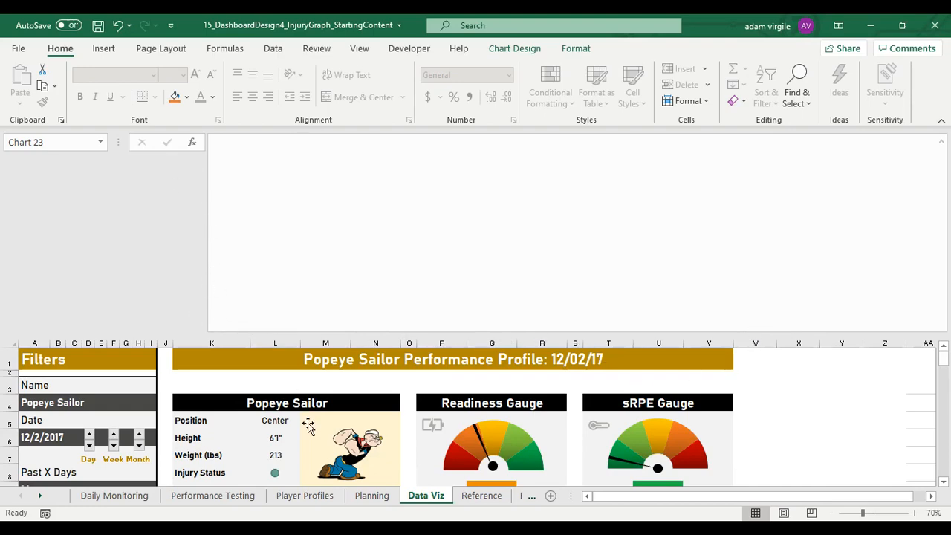
pyautogui.scroll(-8, 305, 427)
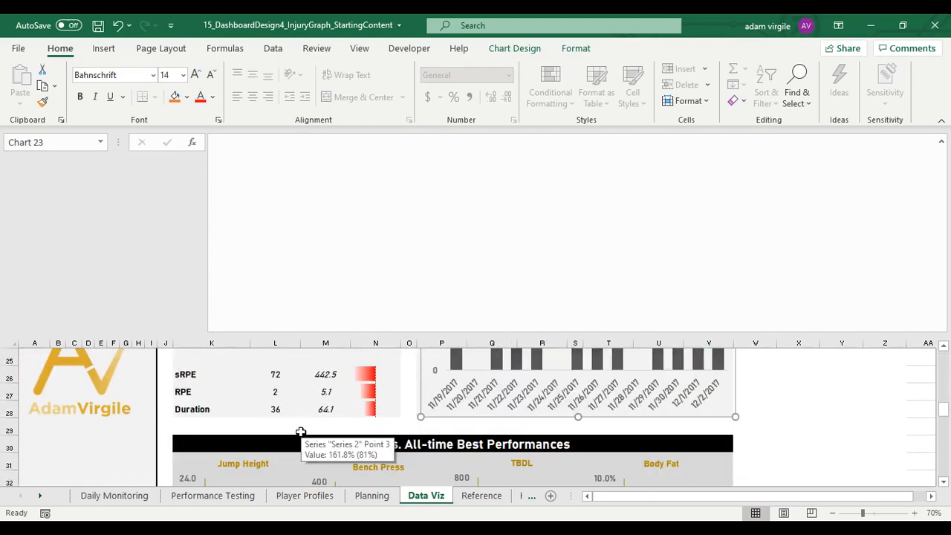
pyautogui.click(276, 412)
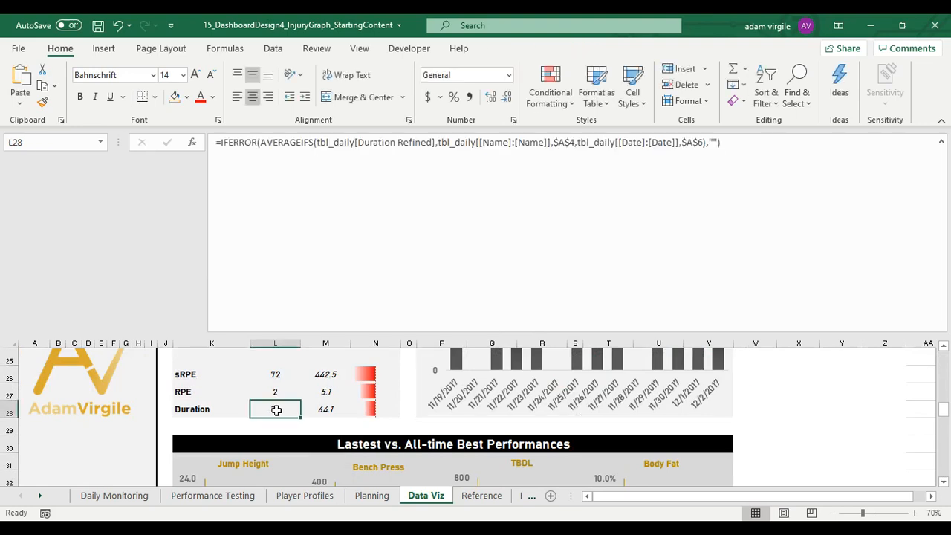
pyautogui.moveTo(358, 142); pyautogui.dragTo(422, 142)
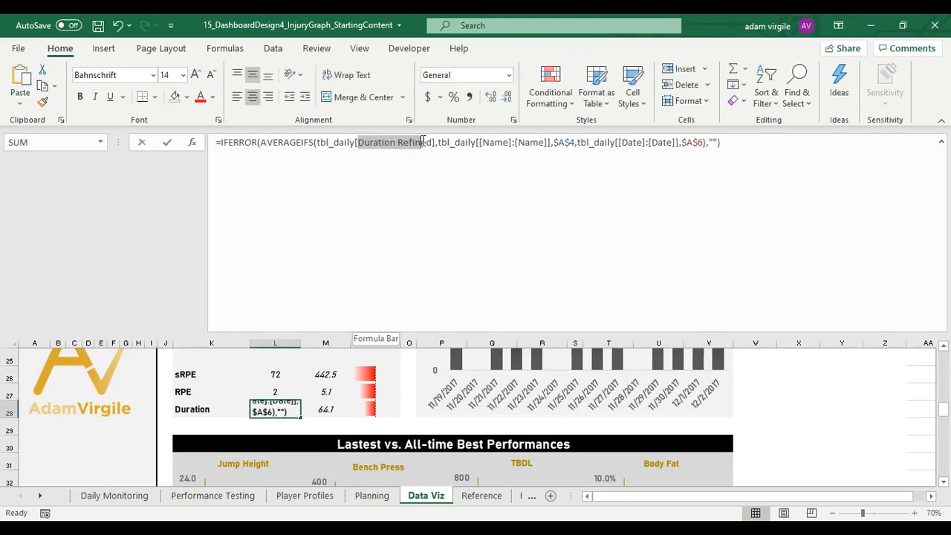
pyautogui.click(432, 142)
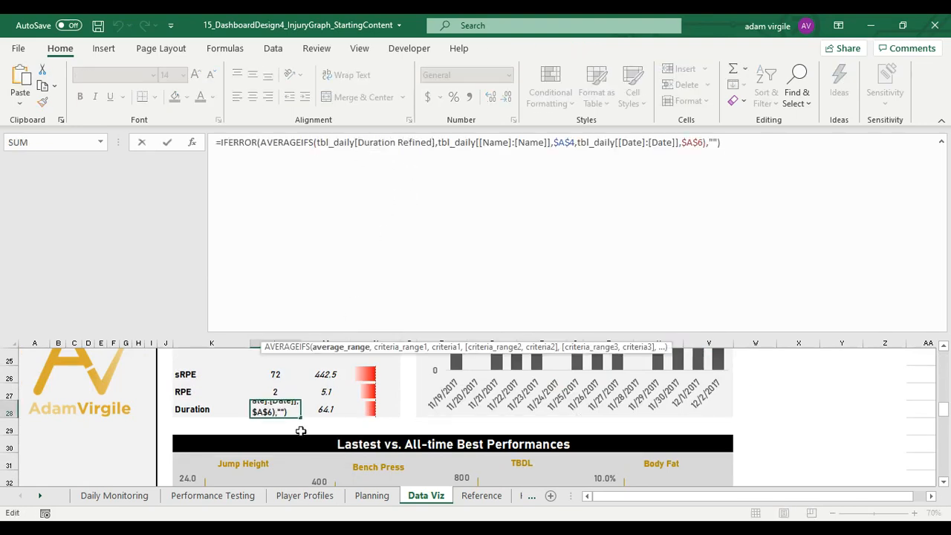
pyautogui.press('Return')
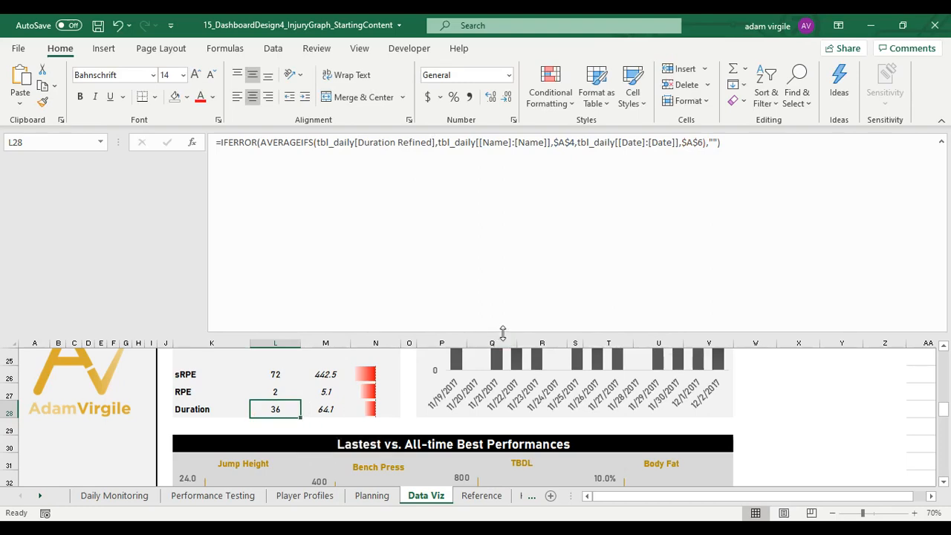
pyautogui.moveTo(502, 332); pyautogui.dragTo(514, 153)
pyautogui.scroll(8, 452, 331)
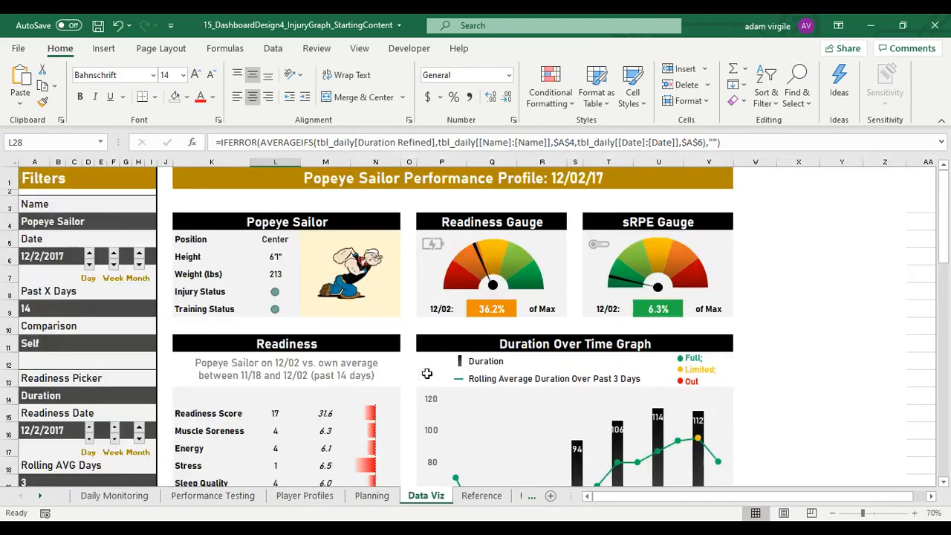
pyautogui.click(753, 307)
pyautogui.click(119, 495)
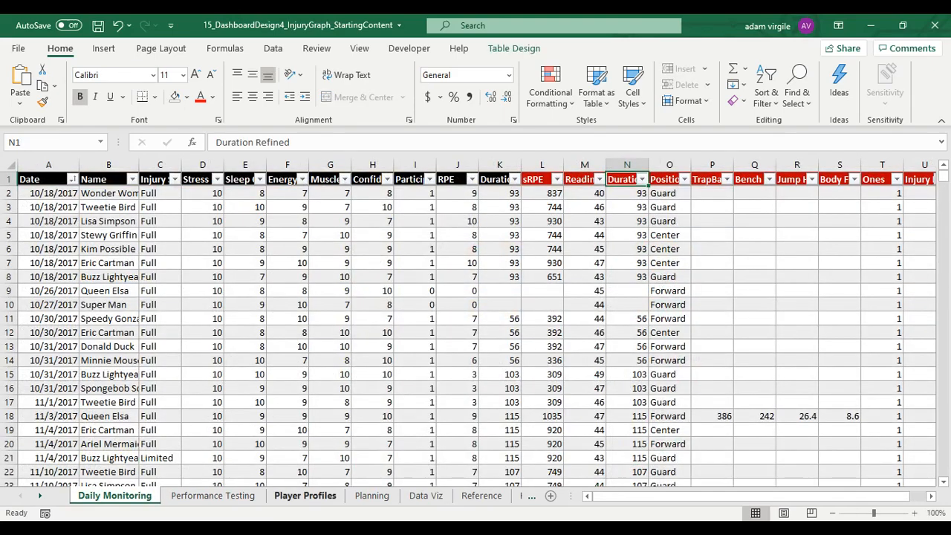
pyautogui.click(304, 495)
pyautogui.click(371, 495)
pyautogui.click(425, 496)
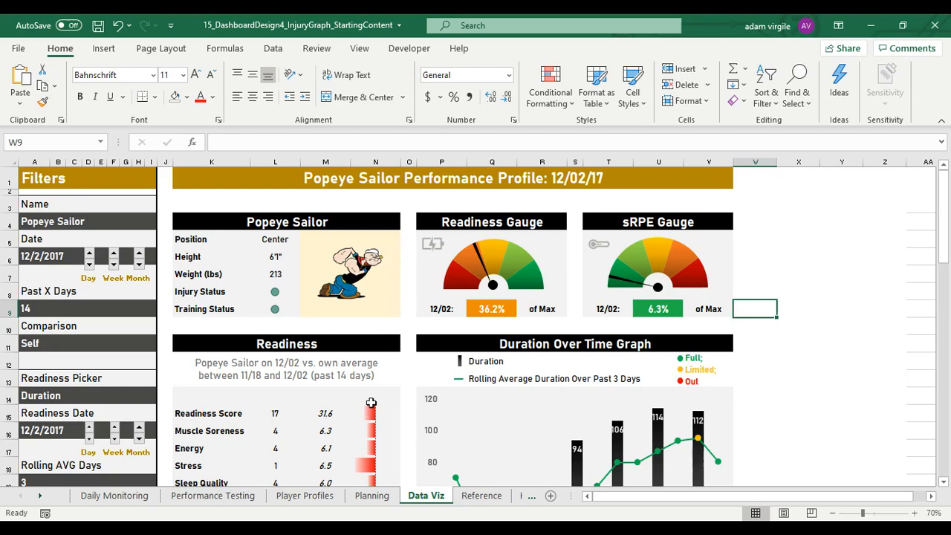
pyautogui.scroll(-1, 371, 402)
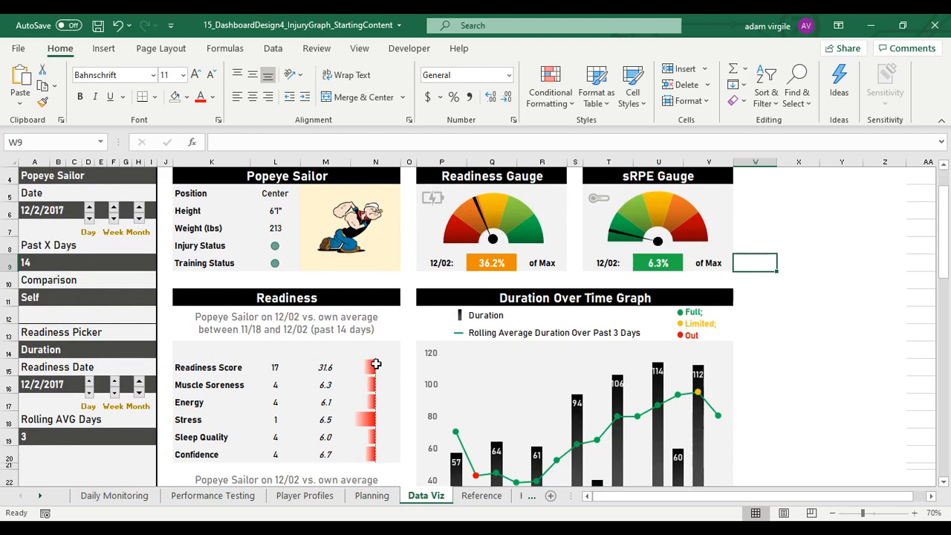
# Examine the Ones column's header and formula in the Daily Monitoring table, and return to the Data Viz dashboard
pyautogui.click(114, 495)
pyautogui.click(876, 185)
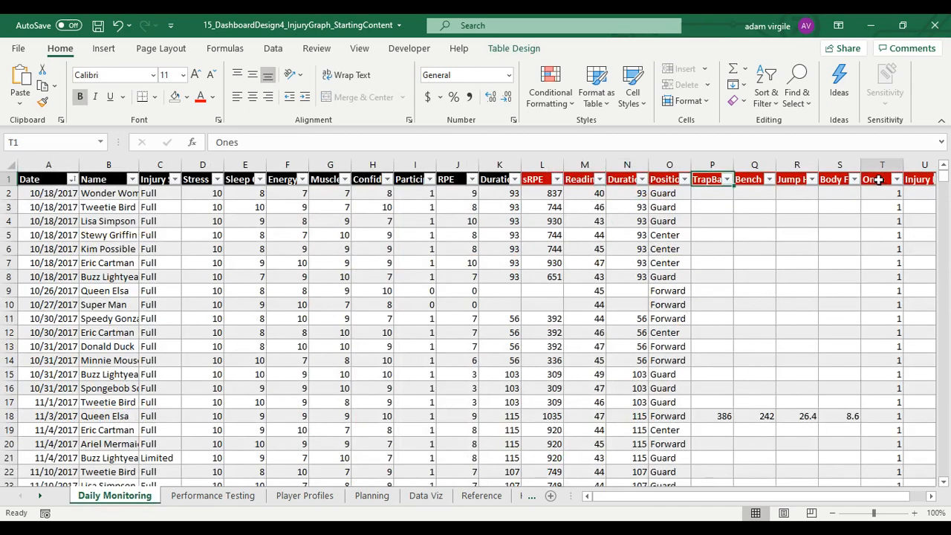
pyautogui.click(886, 196)
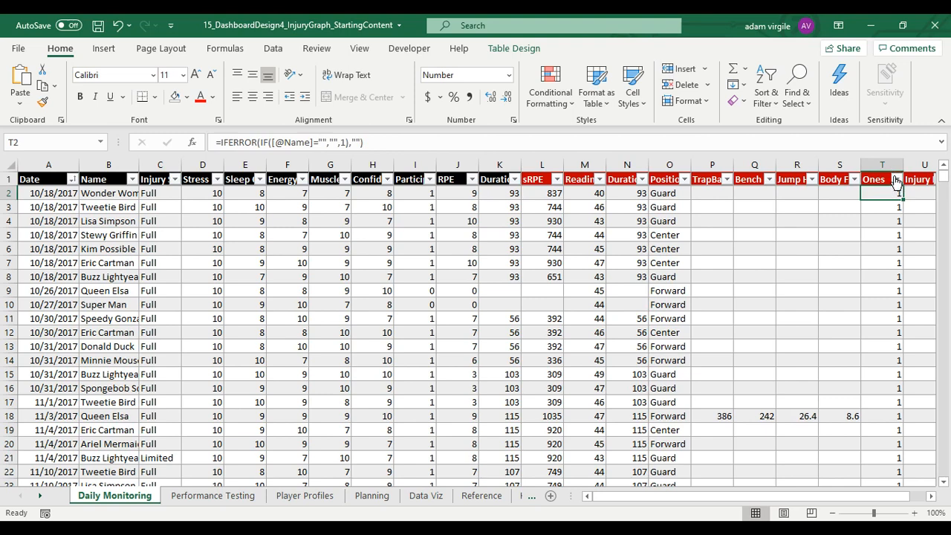
pyautogui.click(896, 179)
pyautogui.click(896, 179)
pyautogui.click(878, 181)
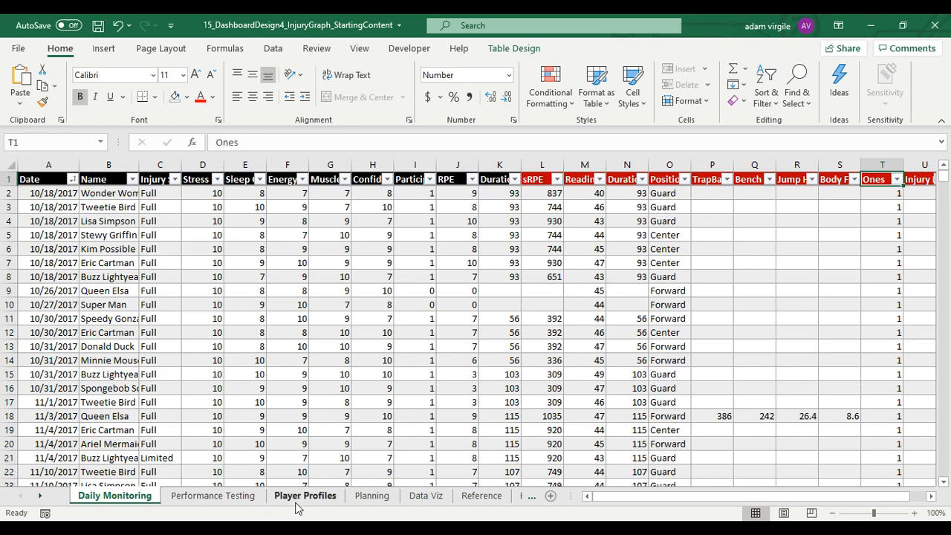
pyautogui.click(423, 496)
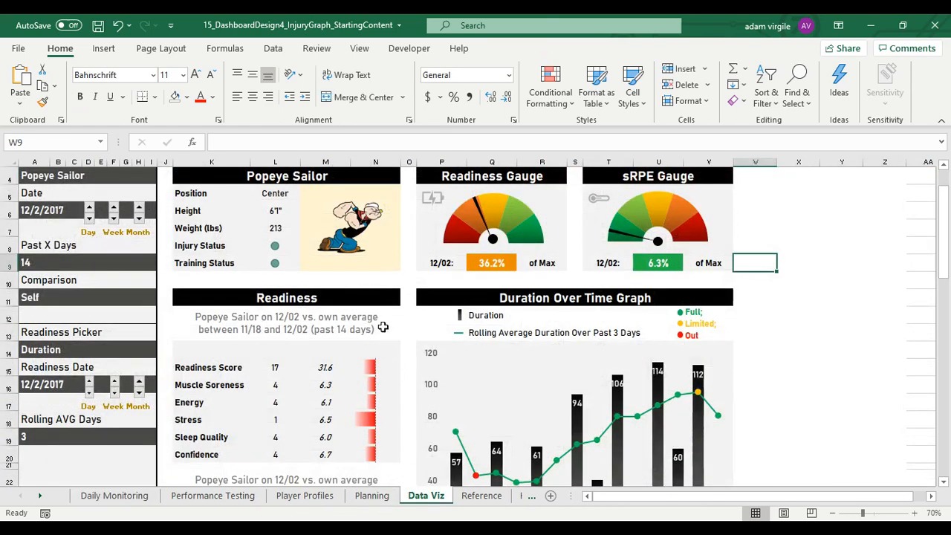
pyautogui.scroll(1, 382, 327)
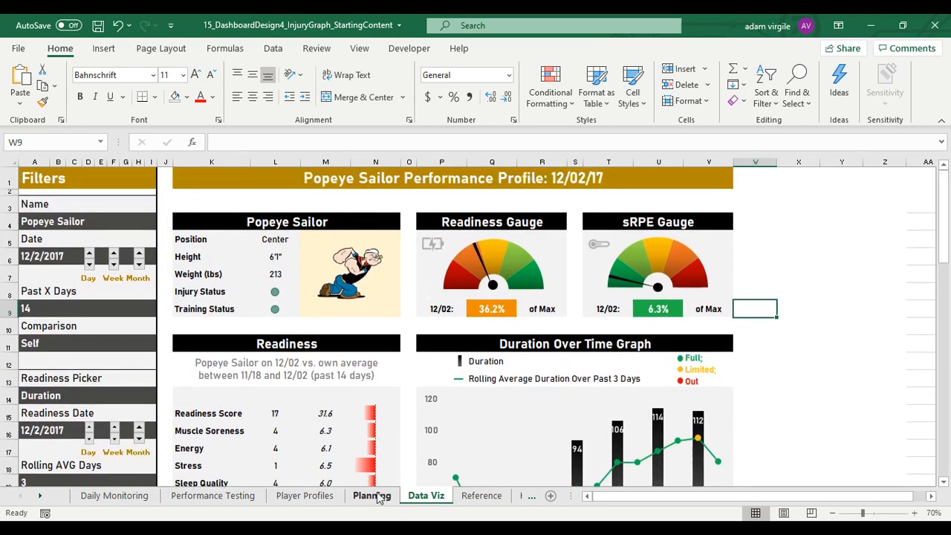
# Insert a new column in the Player Profiles table and move the Weight (lbs) column ahead of it, leaving the empty column last
pyautogui.click(329, 499)
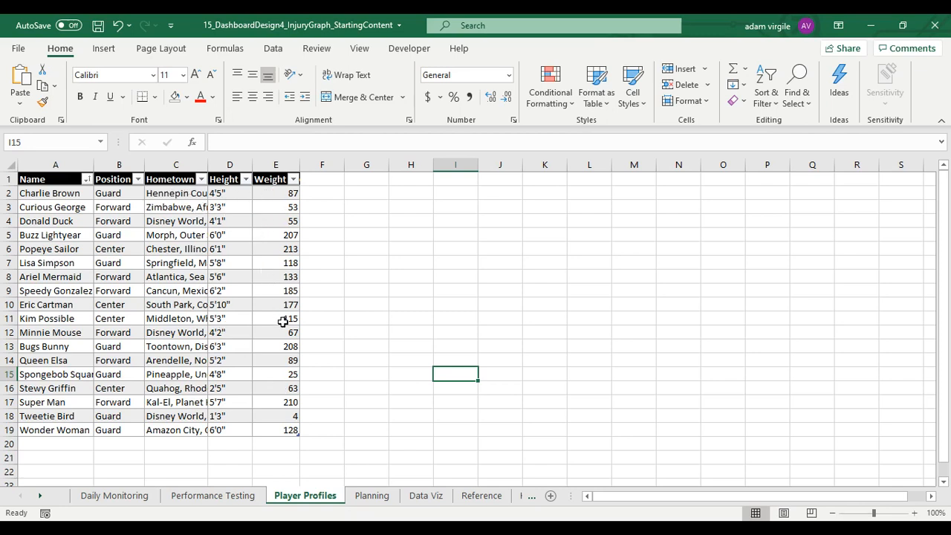
pyautogui.click(275, 165)
pyautogui.rightClick(276, 167)
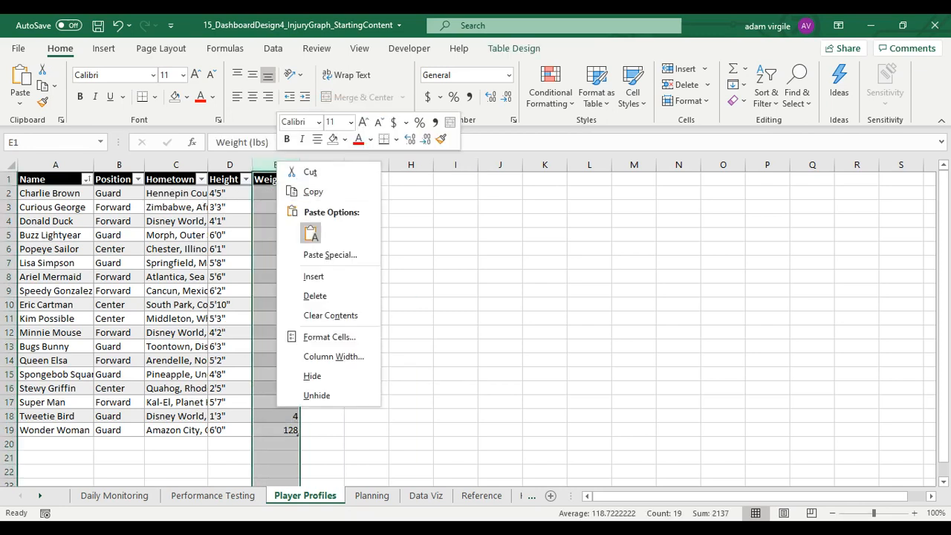
pyautogui.click(313, 277)
pyautogui.click(316, 183)
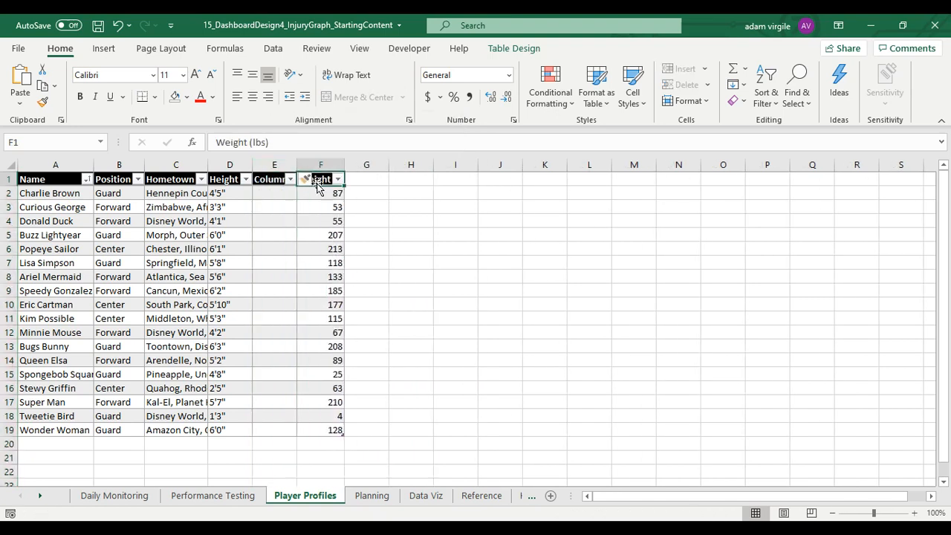
pyautogui.moveTo(318, 186); pyautogui.dragTo(264, 185)
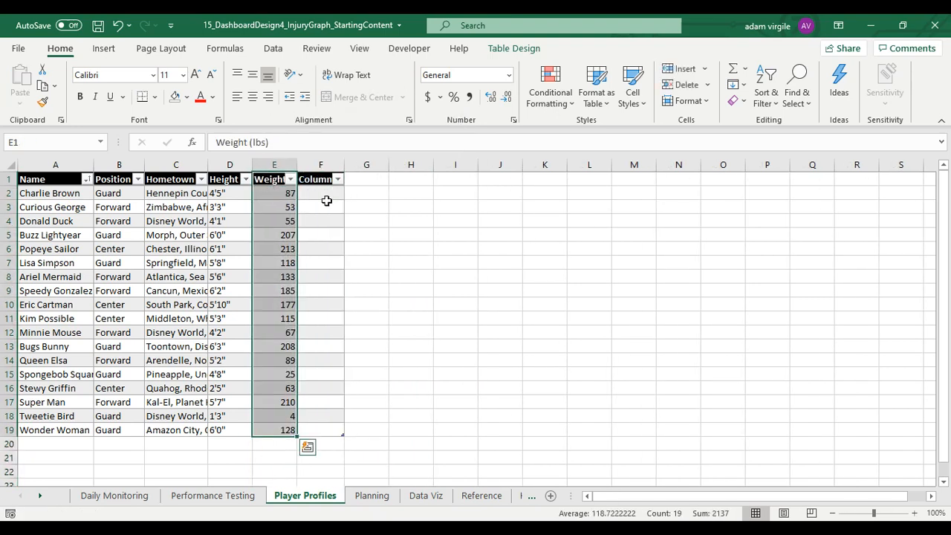
# Name the empty last column of the Player Profiles table Team
pyautogui.click(318, 181)
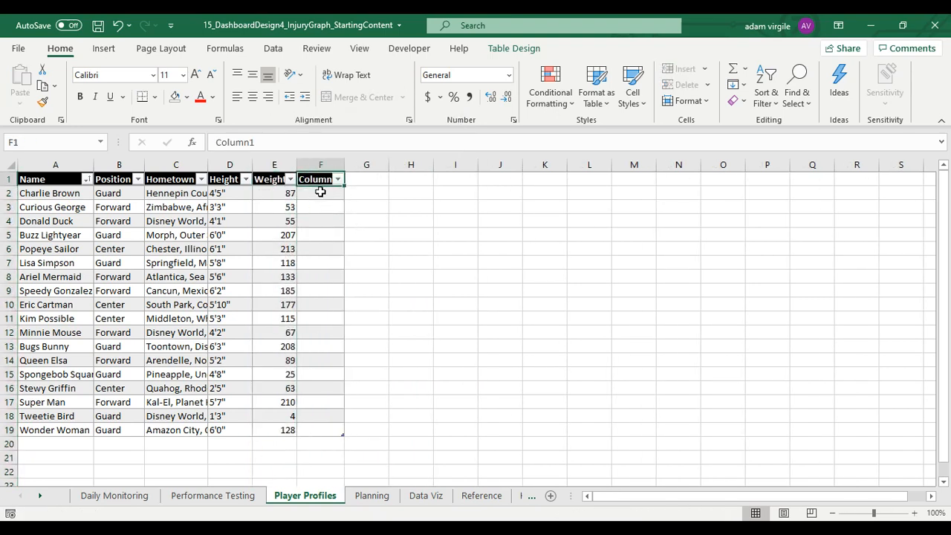
pyautogui.write('Team')
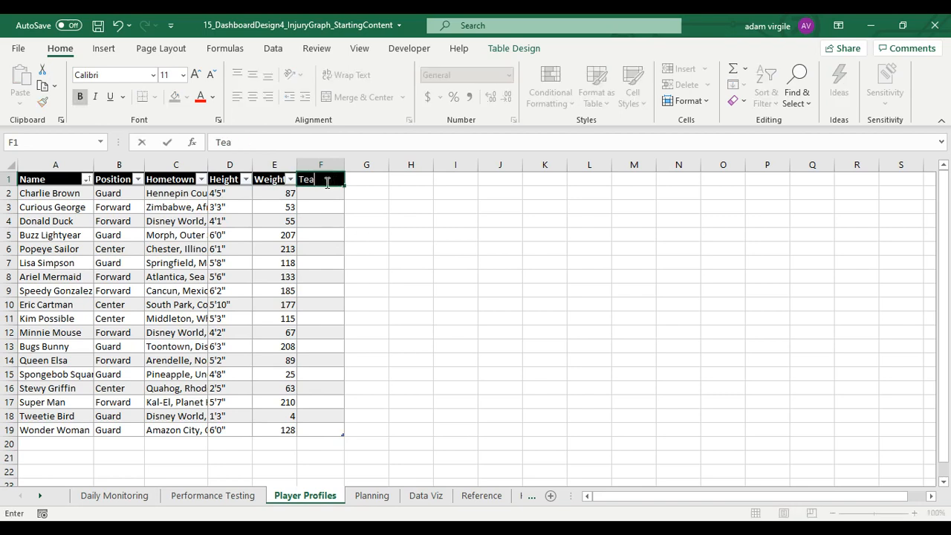
pyautogui.press('Return')
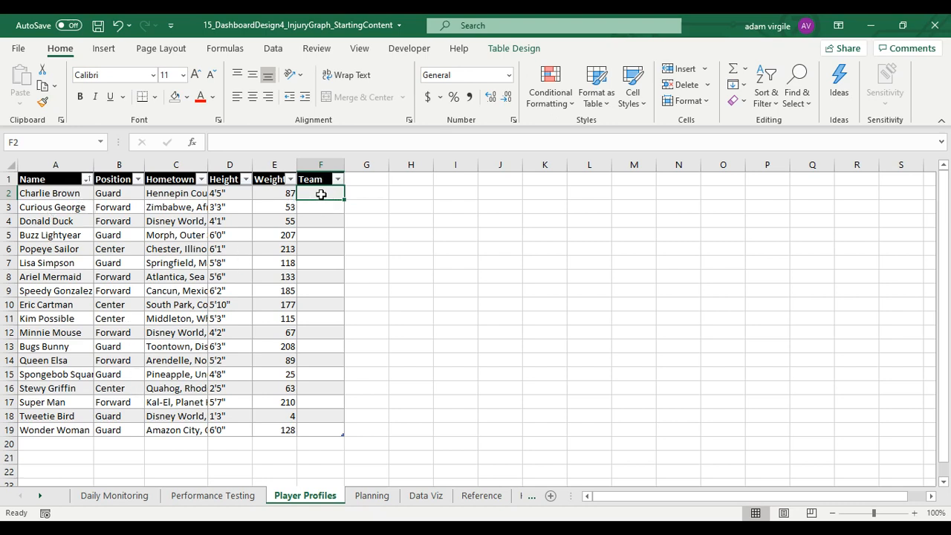
# Enter Tune Squad and Monstars as the first two Team values in Player Profiles, and widen the Team column to fit
pyautogui.write('Tune S')
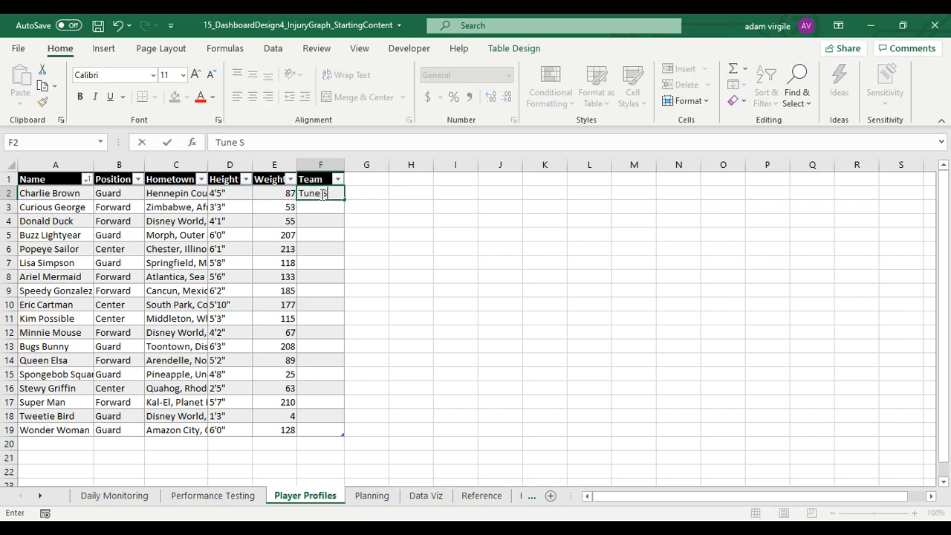
pyautogui.write('quad')
pyautogui.press('Return')
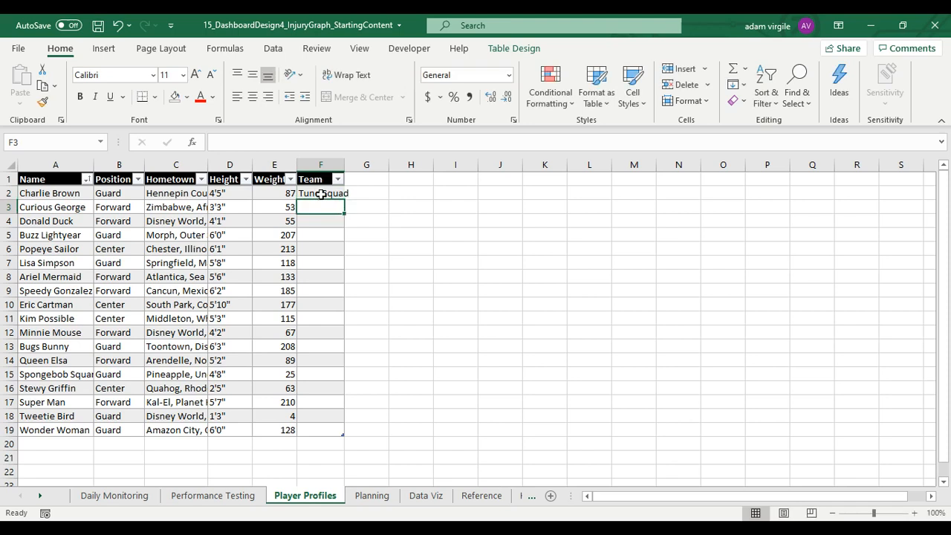
pyautogui.doubleClick(346, 164)
pyautogui.write('M')
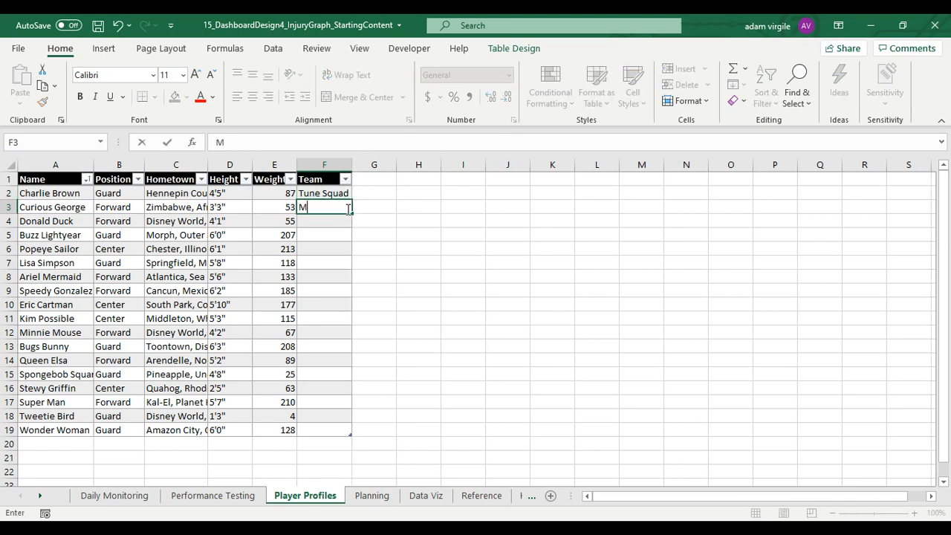
pyautogui.write('onstars')
pyautogui.press('Return')
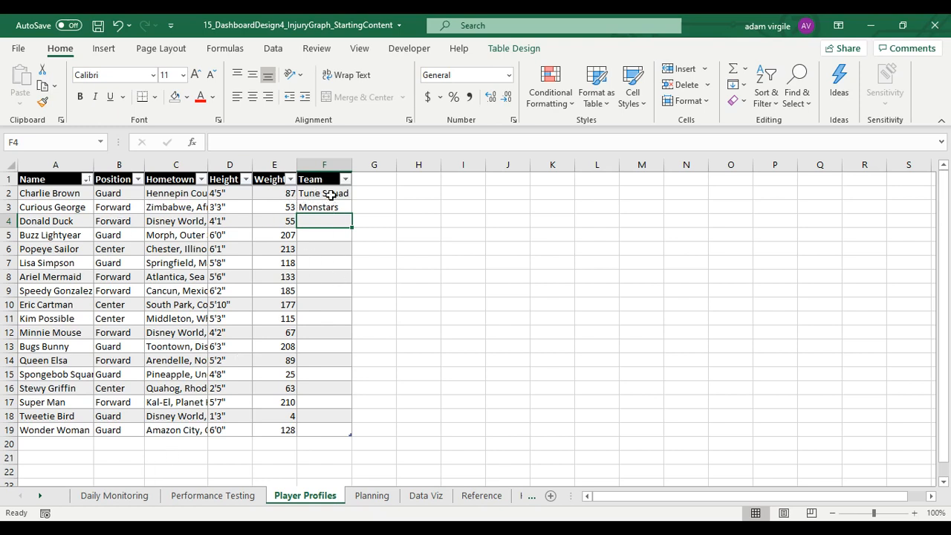
# Copy the Tune Squad and Monstars pair down the Team column so every player through row 19 has an alternating team
pyautogui.moveTo(331, 195); pyautogui.dragTo(324, 206)
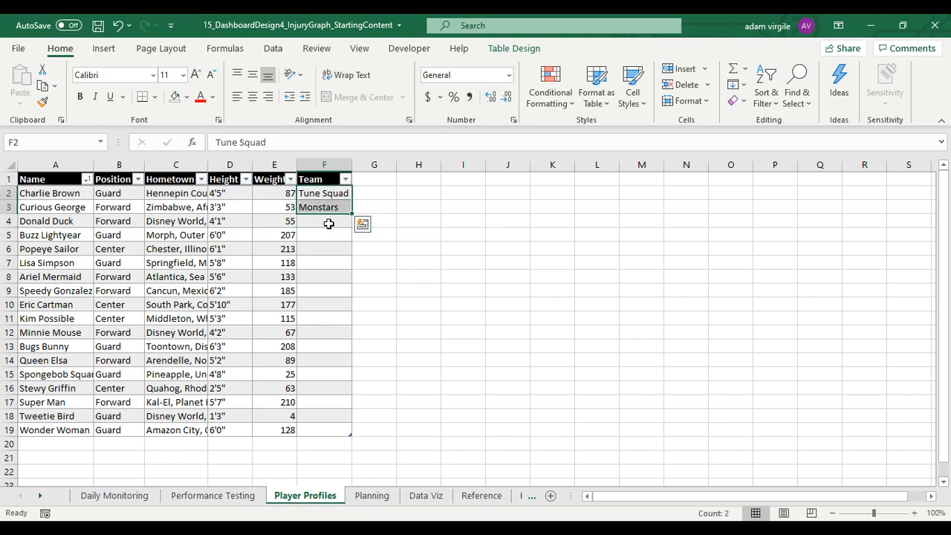
pyautogui.hotkey('ctrl', 'c')
pyautogui.click(327, 221)
pyautogui.hotkey('ctrl', 'v')
pyautogui.click(324, 249)
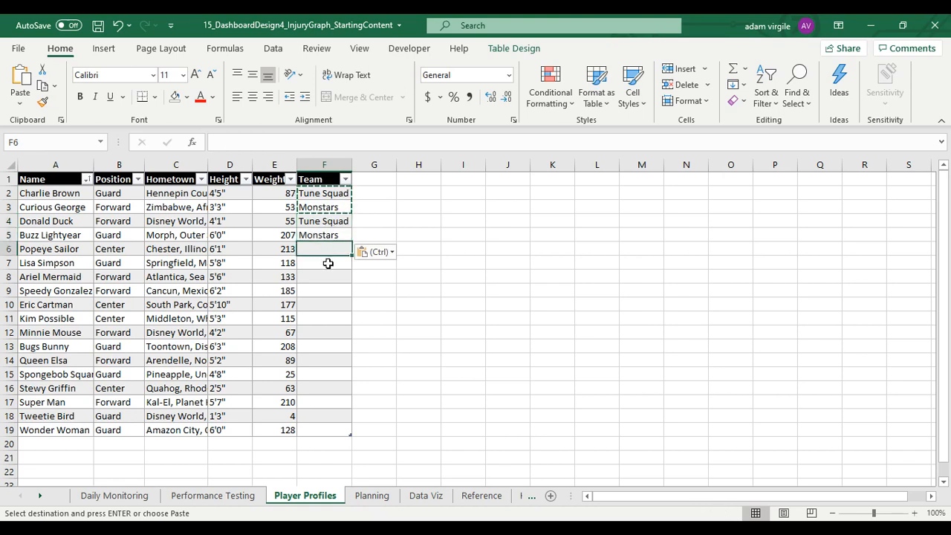
pyautogui.hotkey('ctrl', 'v')
pyautogui.click(325, 276)
pyautogui.hotkey('ctrl', 'v')
pyautogui.click(324, 304)
pyautogui.hotkey('ctrl', 'v')
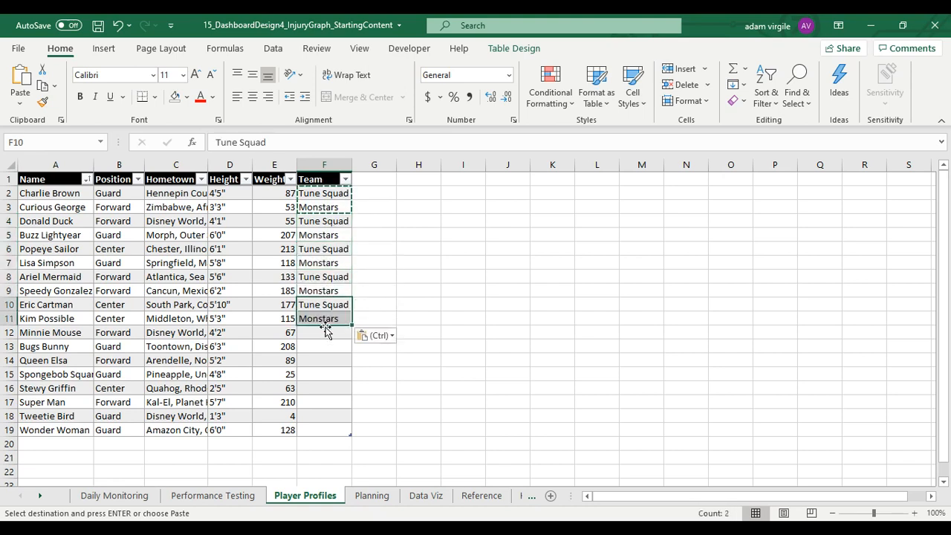
pyautogui.click(324, 332)
pyautogui.hotkey('ctrl', 'v')
pyautogui.click(325, 361)
pyautogui.hotkey('ctrl', 'v')
pyautogui.click(323, 387)
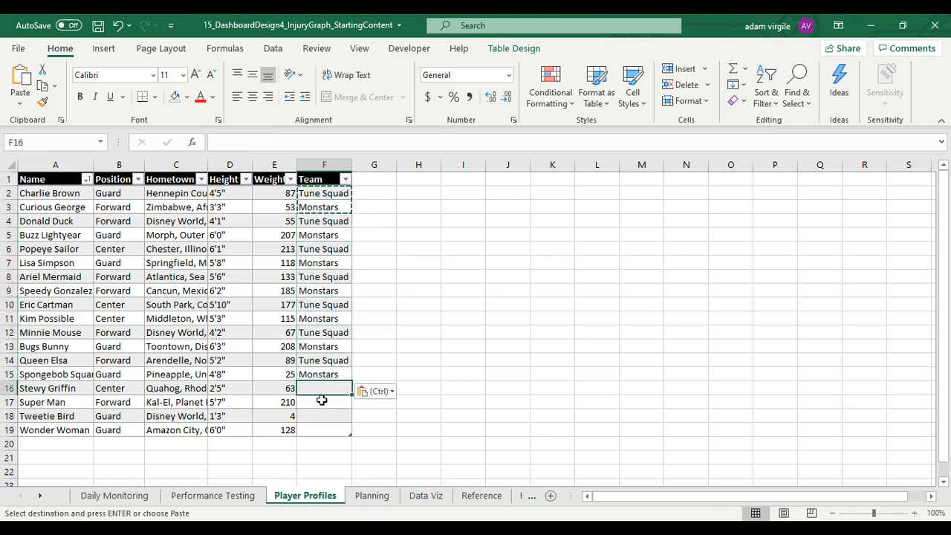
pyautogui.hotkey('ctrl', 'v')
pyautogui.click(322, 416)
pyautogui.hotkey('ctrl', 'v')
pyautogui.press('Escape')
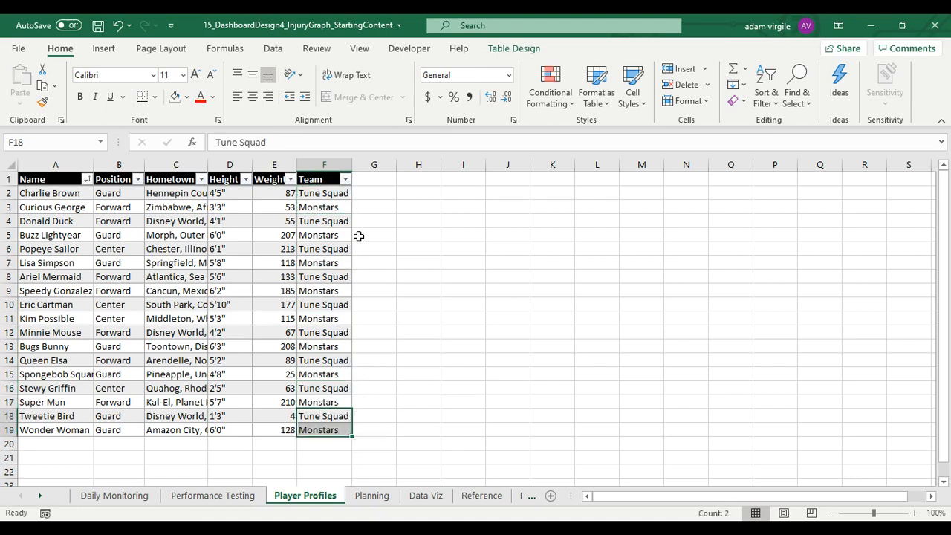
pyautogui.click(359, 235)
pyautogui.click(327, 207)
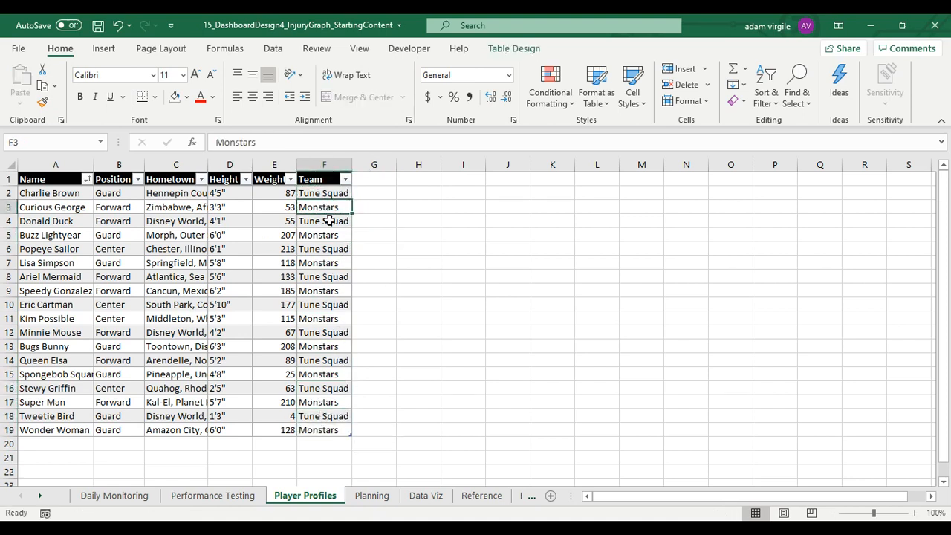
pyautogui.click(329, 221)
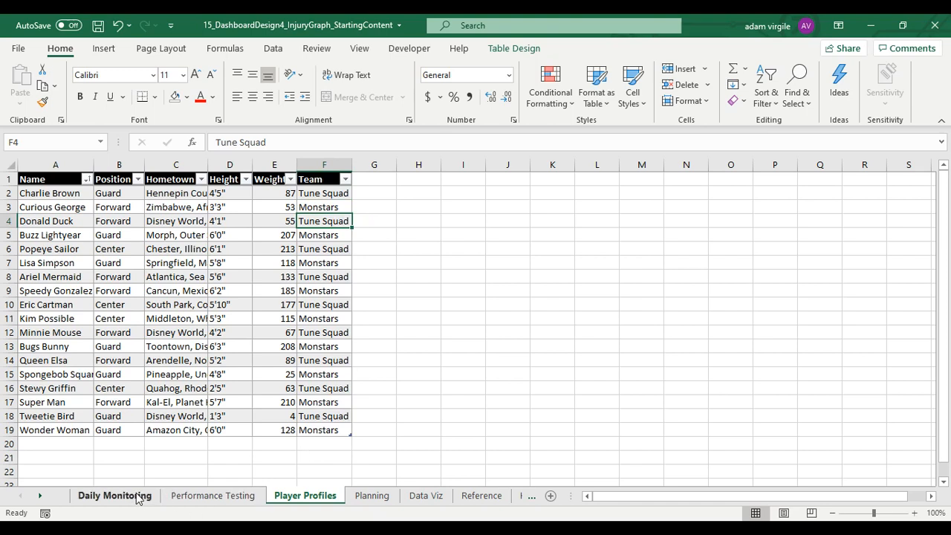
pyautogui.click(329, 289)
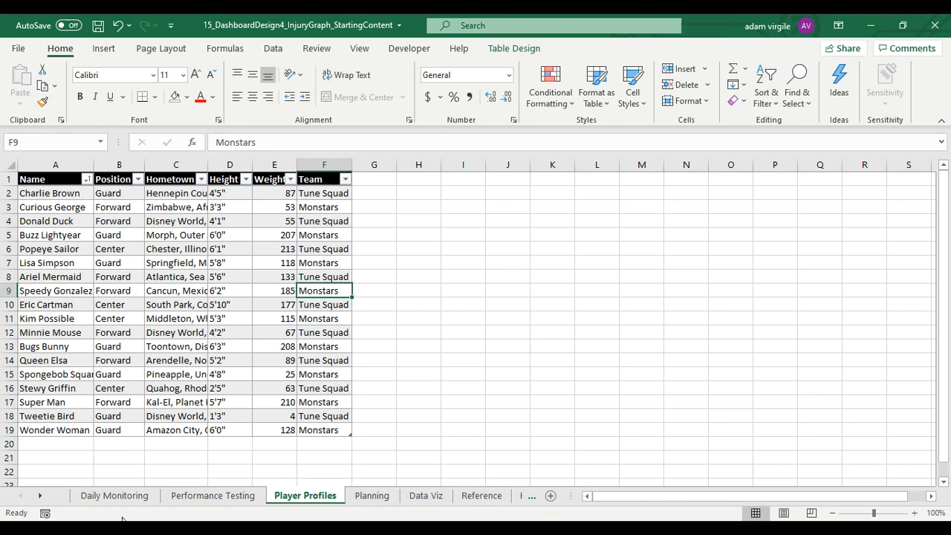
pyautogui.click(317, 196)
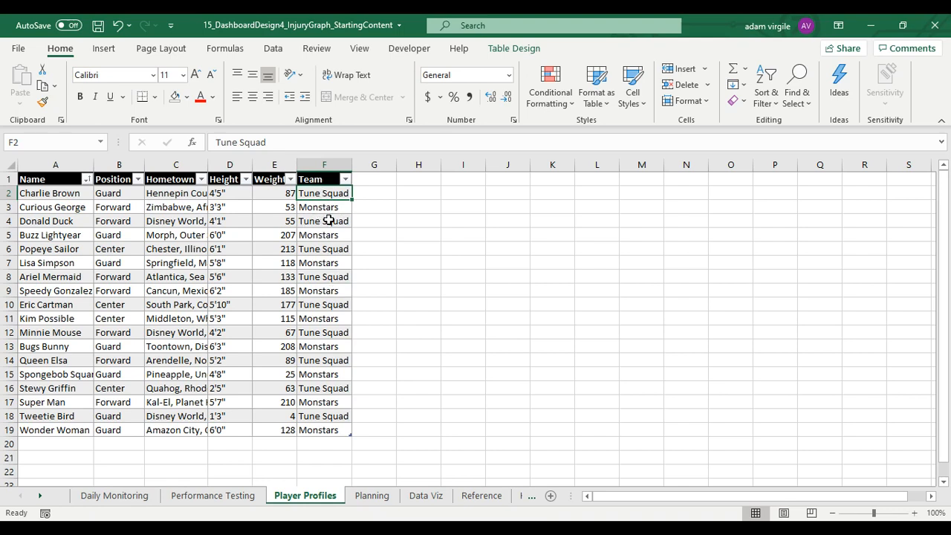
# Examine the Position column's lookup formula in the Daily Monitoring table and the source Position values in Player Profiles
pyautogui.click(114, 496)
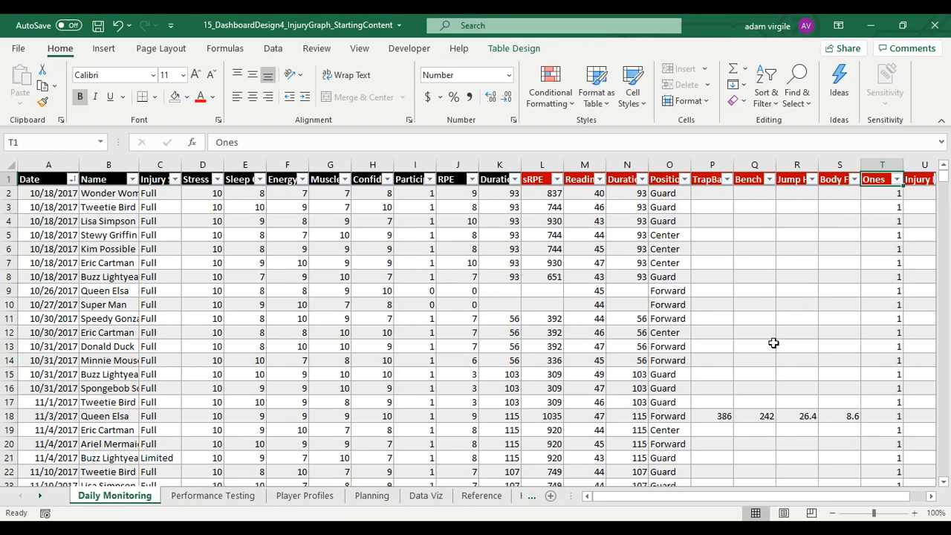
pyautogui.click(673, 193)
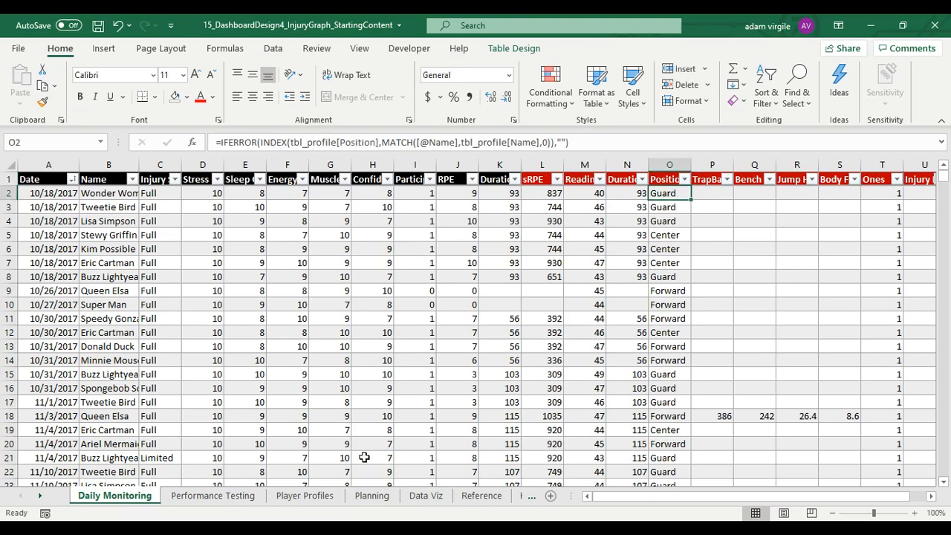
pyautogui.click(327, 496)
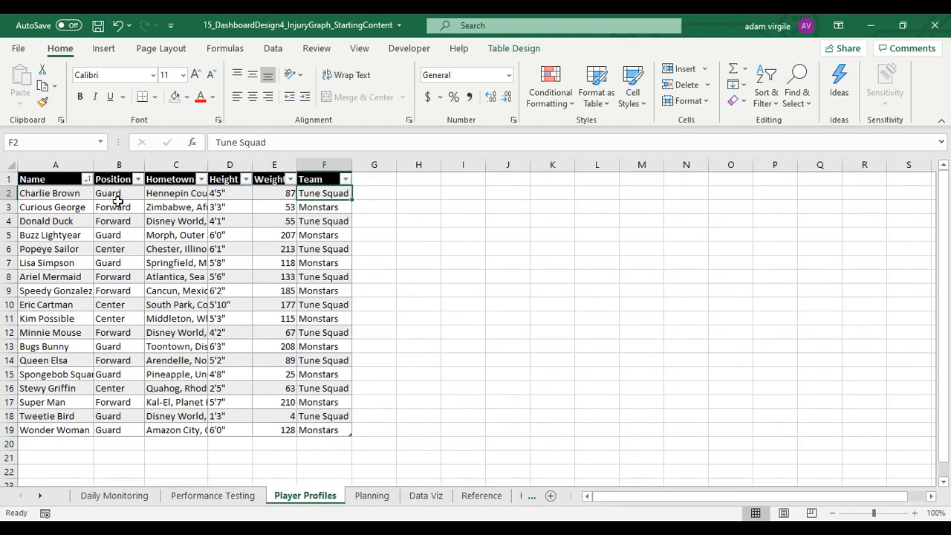
pyautogui.moveTo(115, 193); pyautogui.dragTo(119, 401)
pyautogui.click(113, 496)
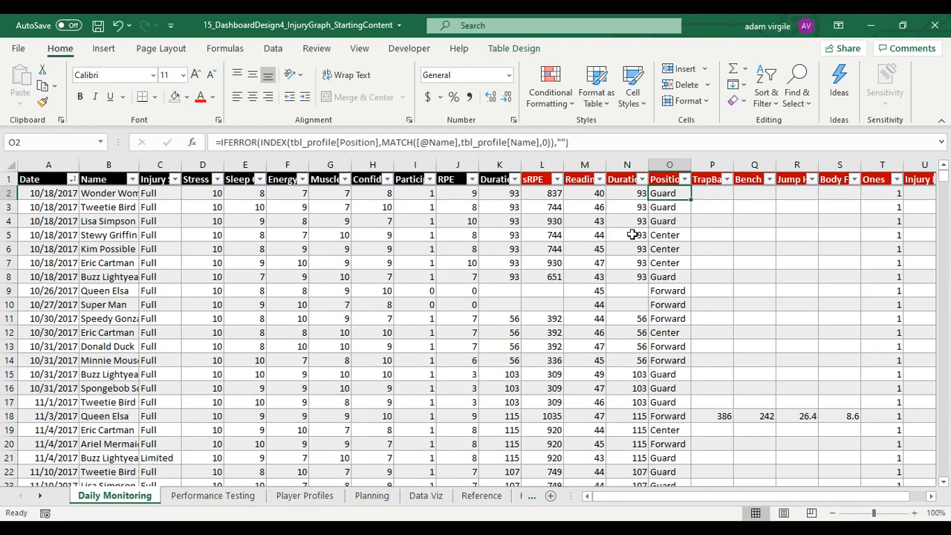
# Insert a column before TrapBar Deadlift 1RM (lbs) in the Daily Monitoring table and name it Team
pyautogui.click(708, 222)
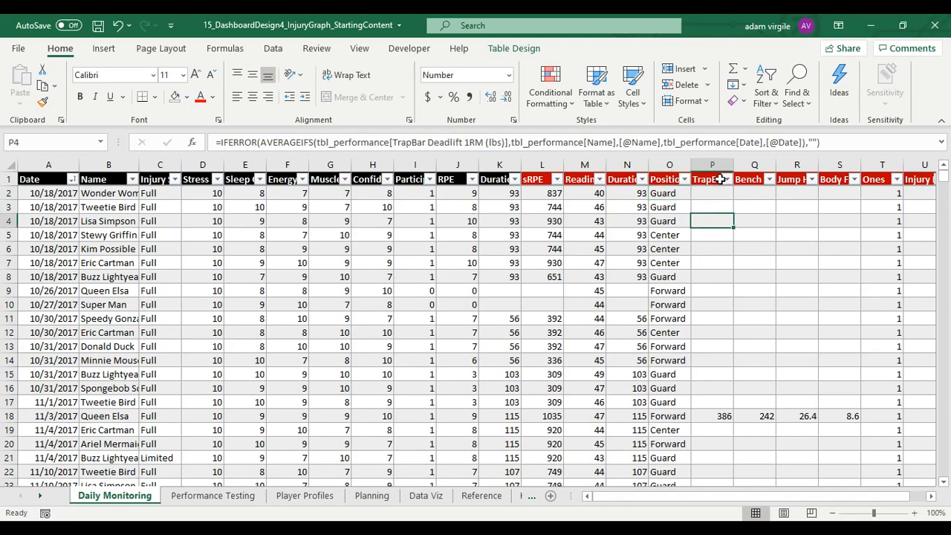
pyautogui.click(715, 161)
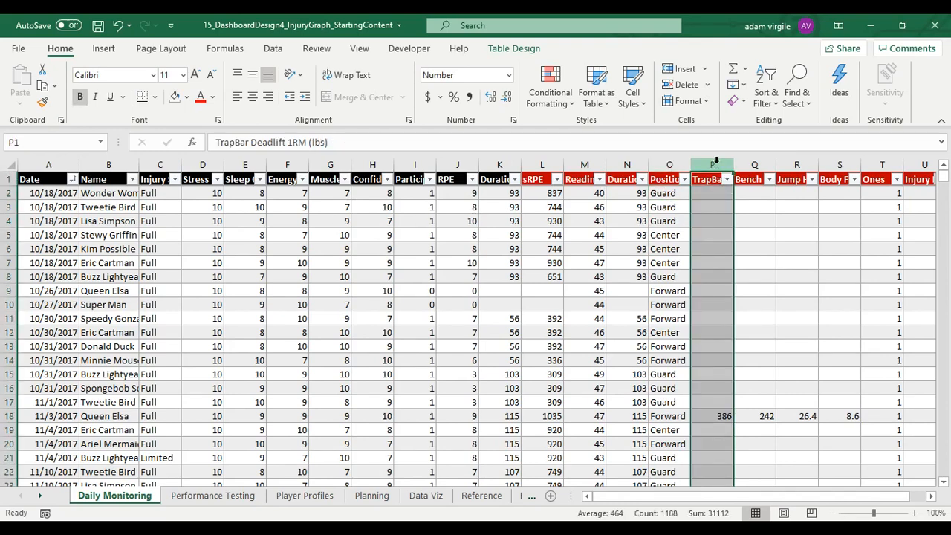
pyautogui.rightClick(712, 160)
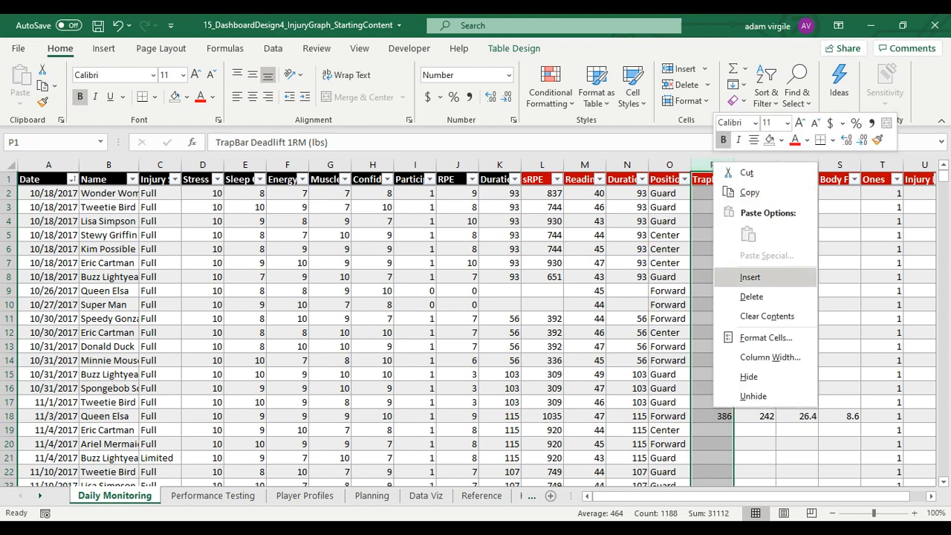
pyautogui.click(750, 276)
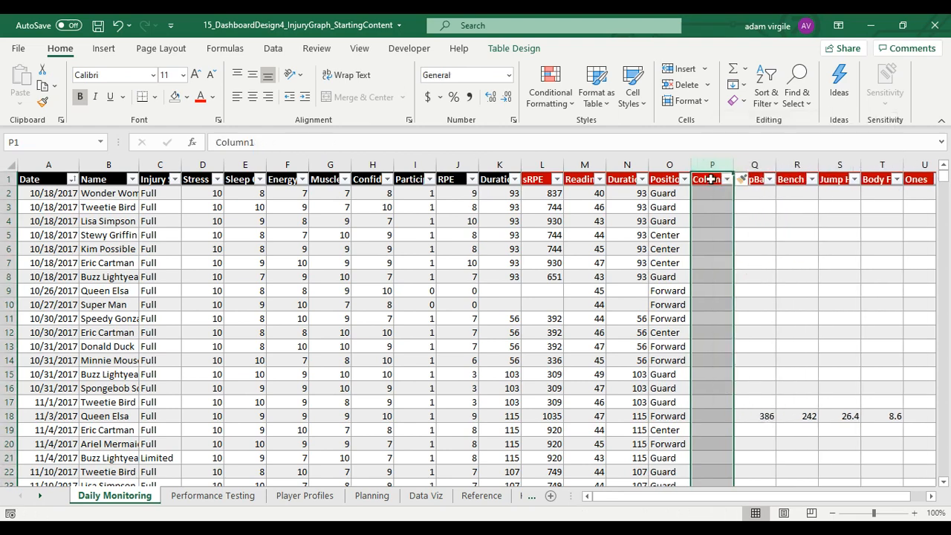
pyautogui.click(711, 179)
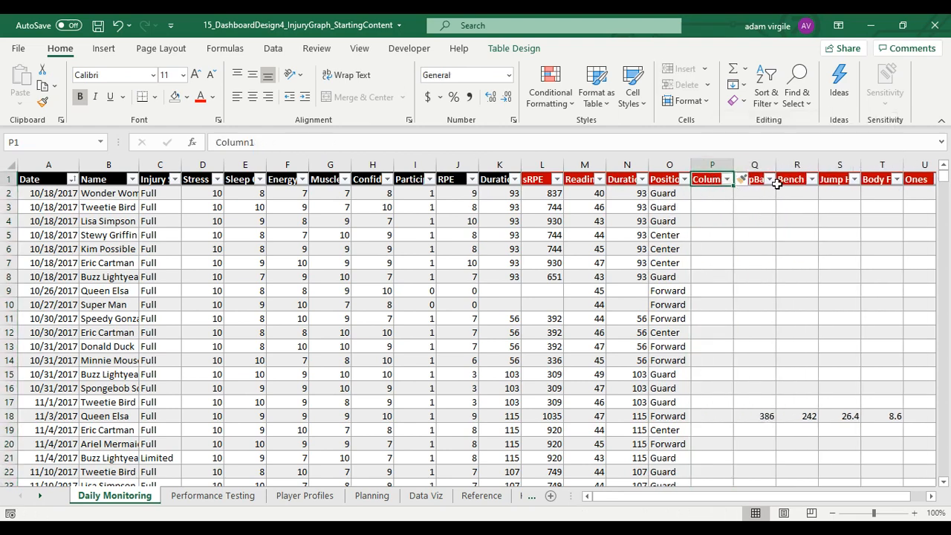
pyautogui.moveTo(494, 179); pyautogui.dragTo(369, 179)
pyautogui.click(708, 178)
pyautogui.write('Team')
pyautogui.press('Return')
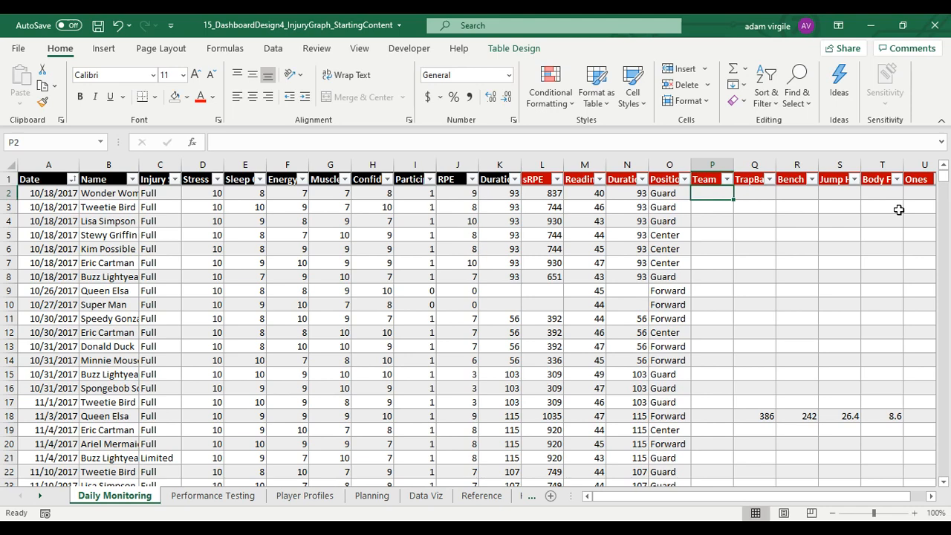
# Copy the Position lookup formula into the Team column, change its INDEX reference to tbl_profile[Team], and check the filled rows
pyautogui.click(674, 195)
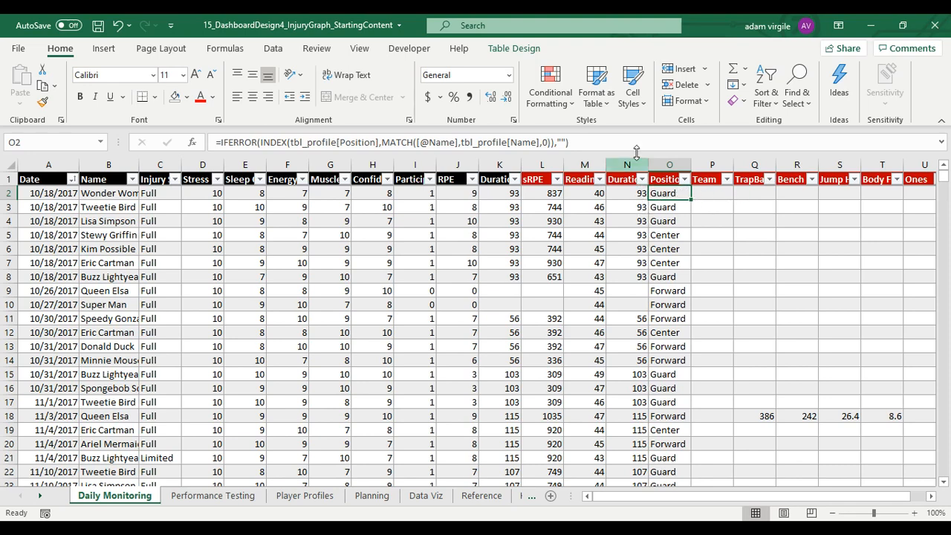
pyautogui.hotkey('ctrl', 'c')
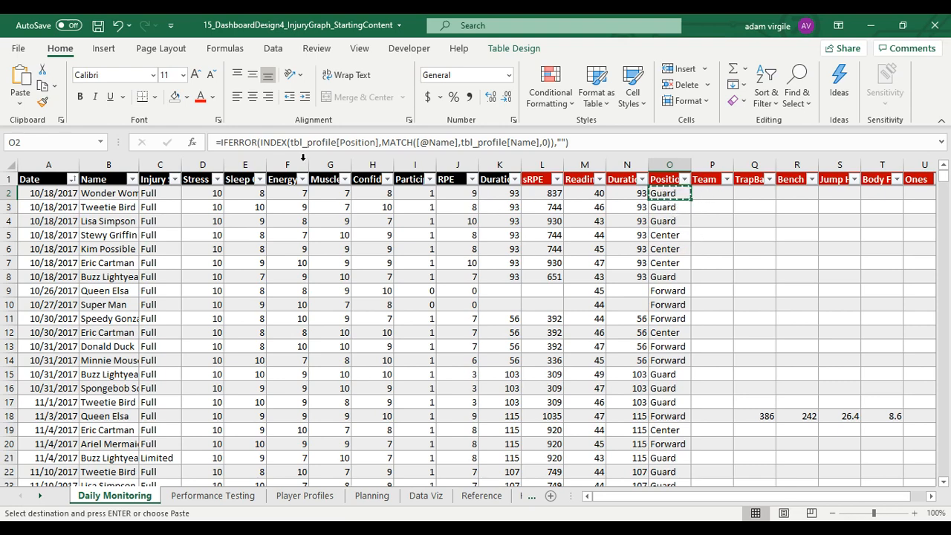
pyautogui.click(717, 194)
pyautogui.hotkey('ctrl', 'v')
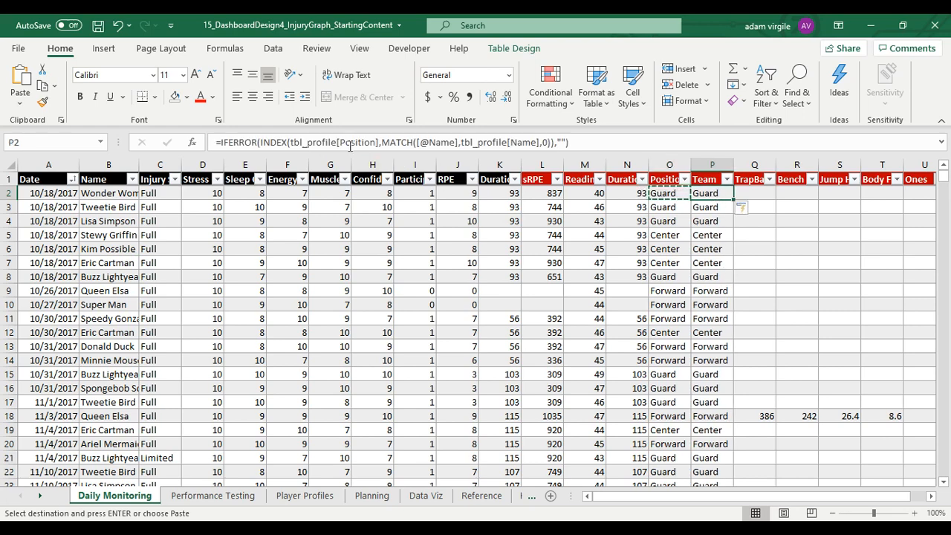
pyautogui.moveTo(339, 143); pyautogui.dragTo(371, 143)
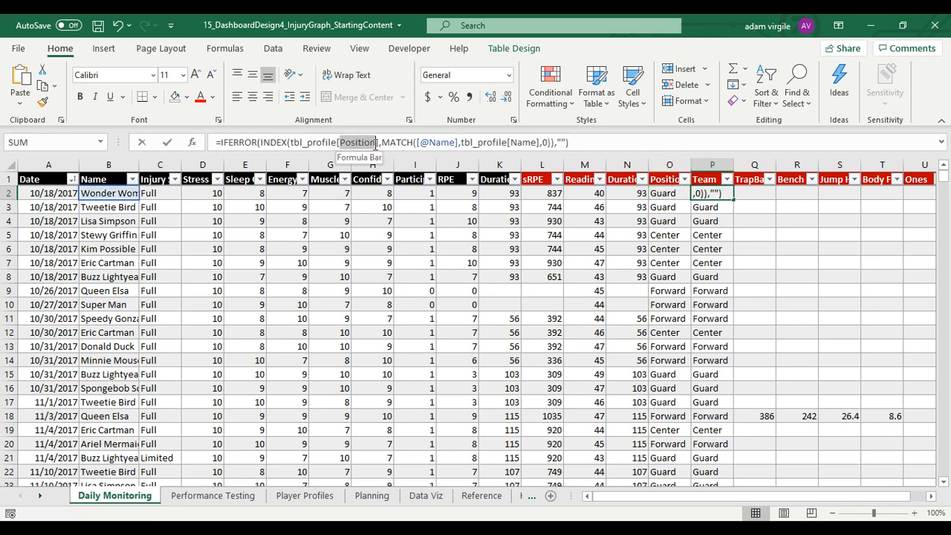
pyautogui.write('Team')
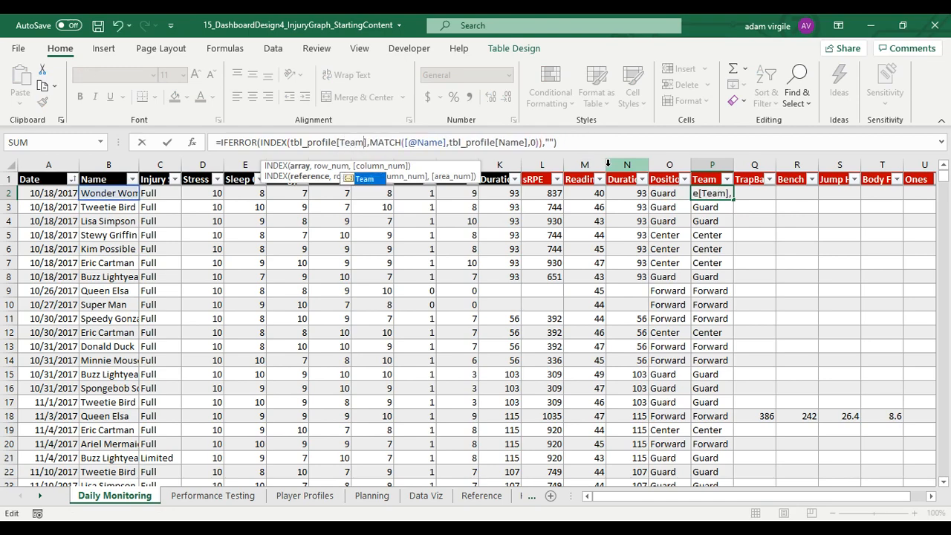
pyautogui.press('Return')
pyautogui.click(707, 261)
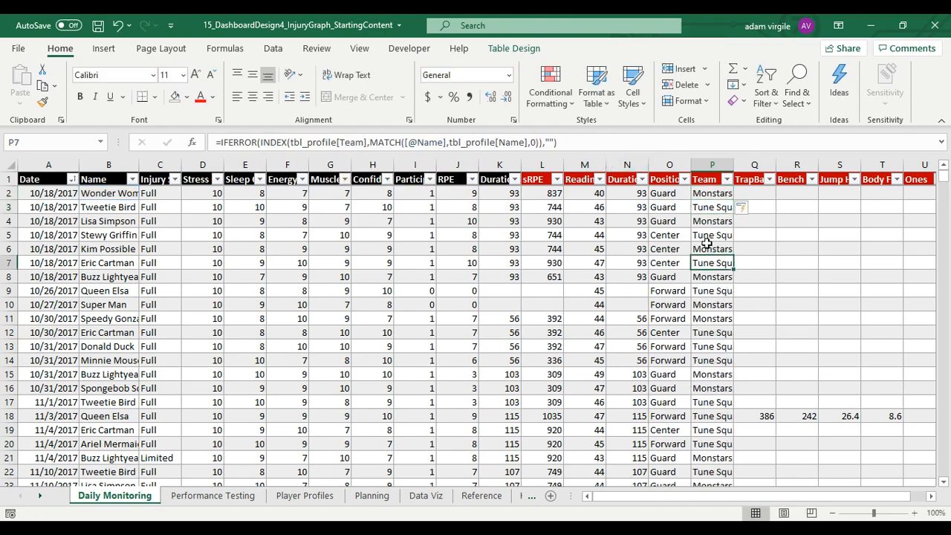
pyautogui.scroll(-8, 717, 298)
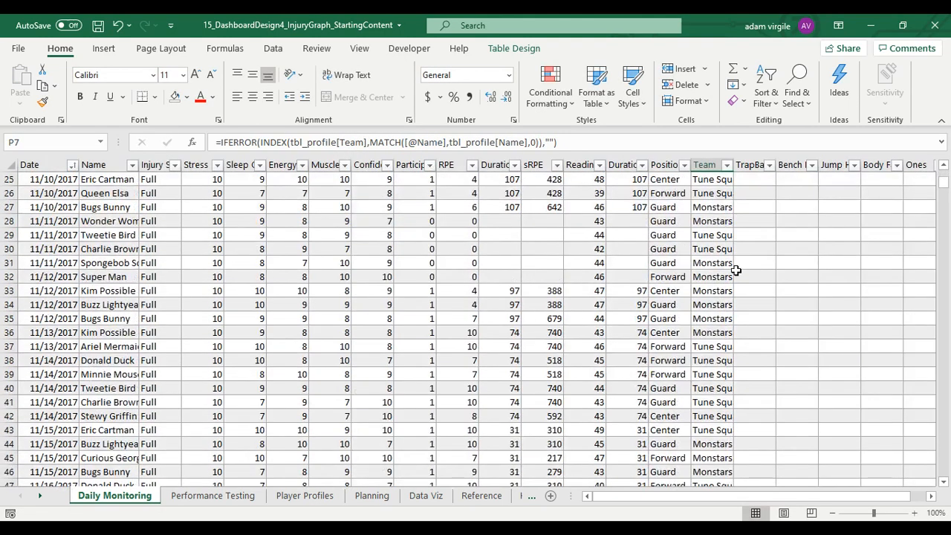
pyautogui.scroll(8, 735, 271)
# Clear the contents of the Team column in rows 2 to 18 of the Daily Monitoring table
pyautogui.click(700, 192)
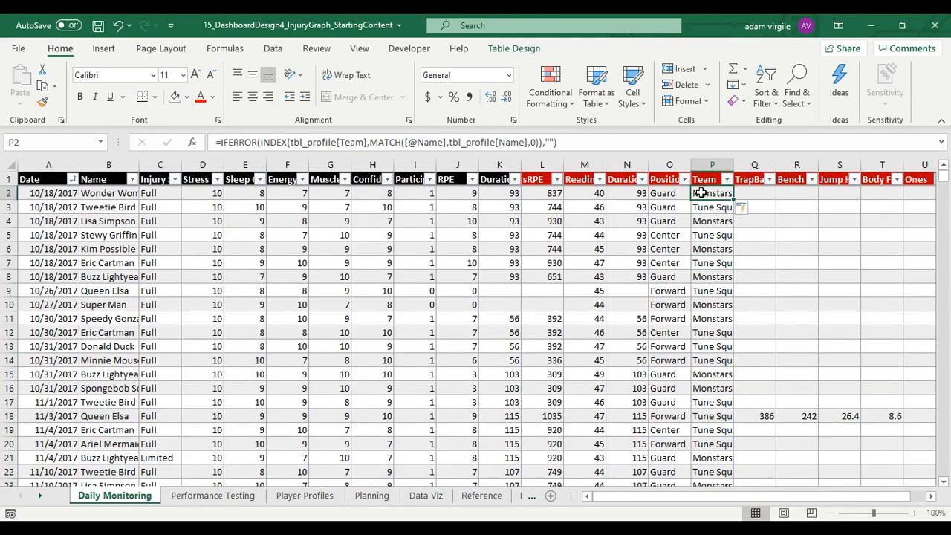
pyautogui.moveTo(699, 193); pyautogui.dragTo(712, 416)
pyautogui.rightClick(722, 218)
pyautogui.click(765, 240)
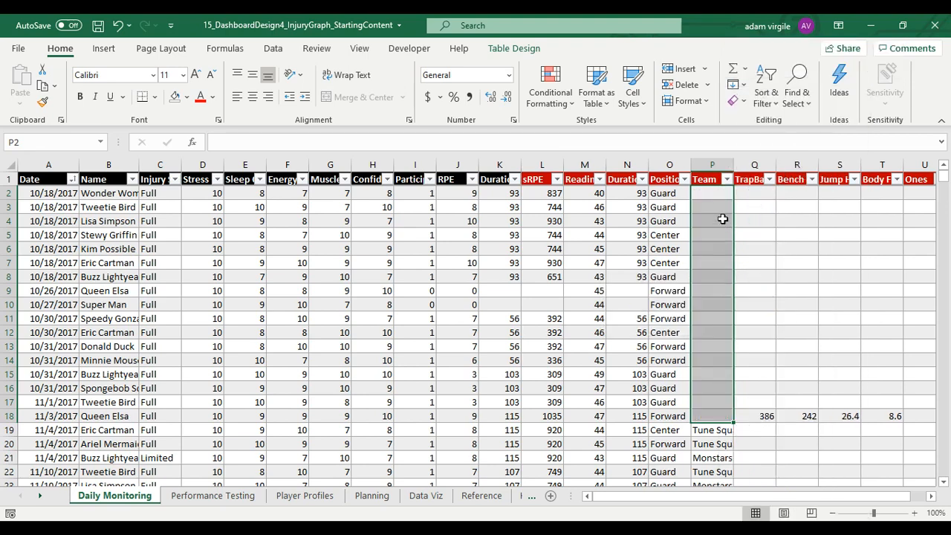
# In the first data row of the Team column, start an INDEX formula that returns values from tbl_profile[Team]
pyautogui.click(712, 196)
pyautogui.write('=U')
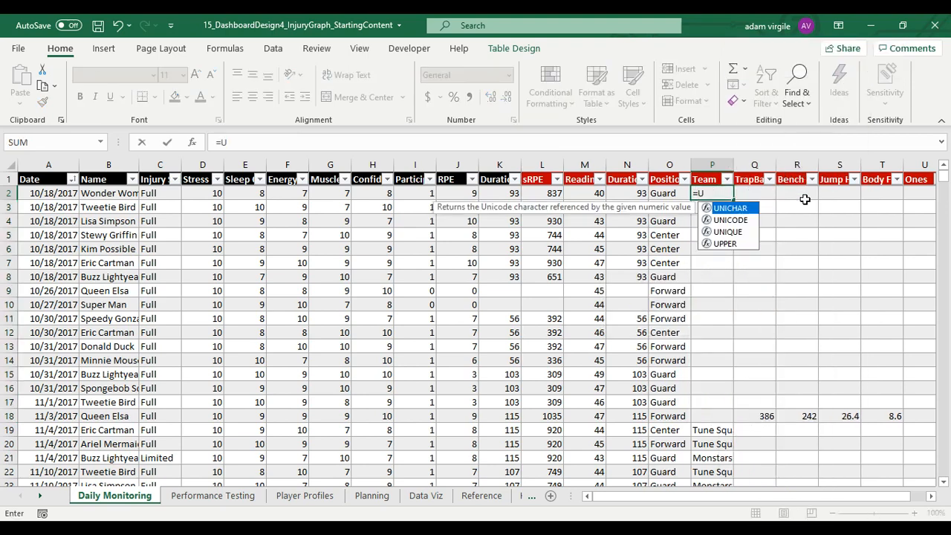
pyautogui.press('BackSpace')
pyautogui.write('INDEX(')
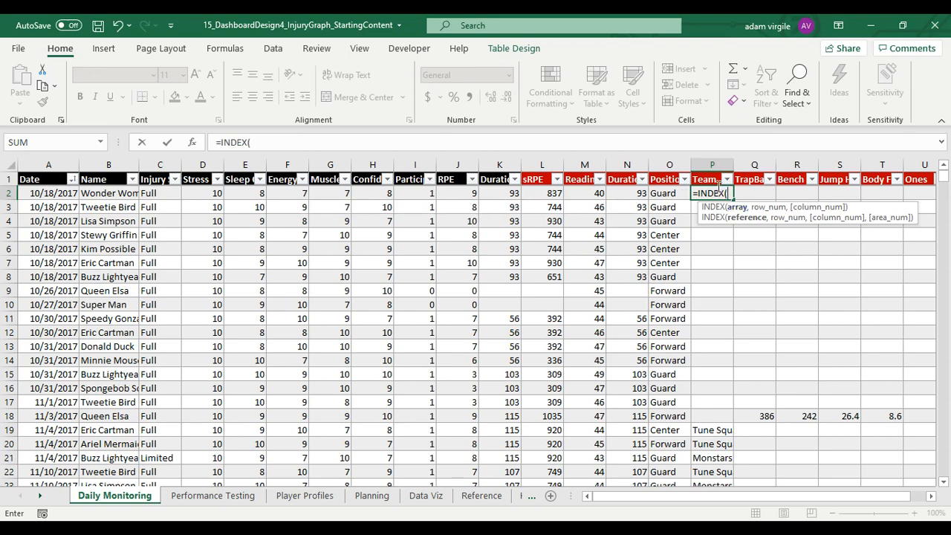
pyautogui.write('tbl_profi')
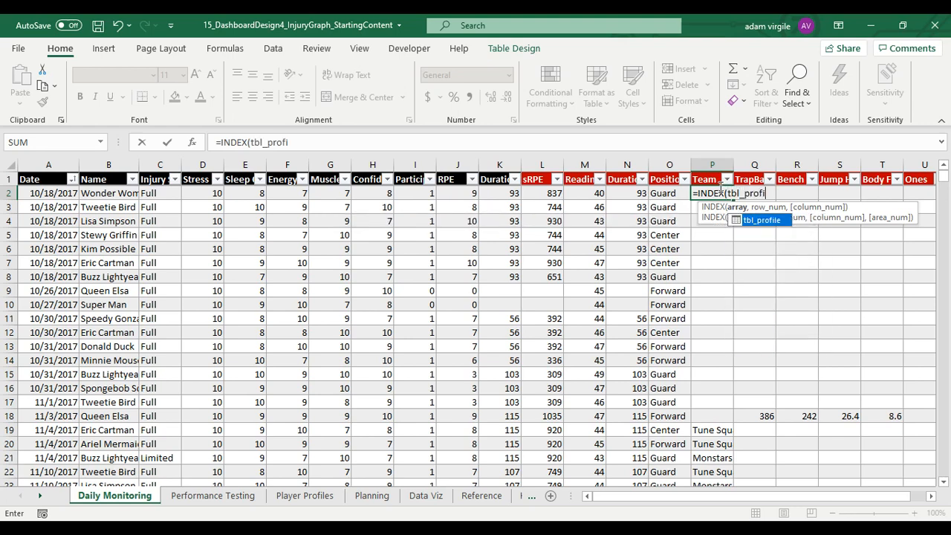
pyautogui.write('le[')
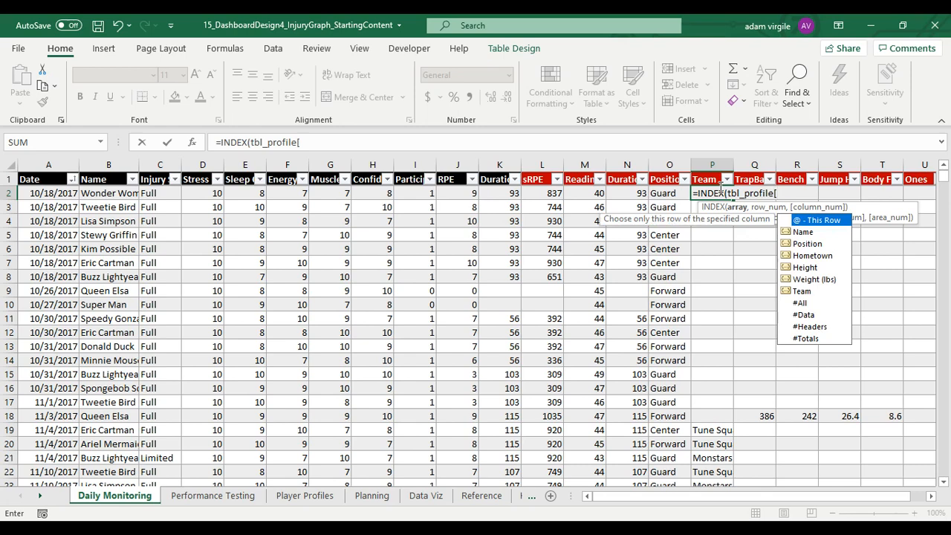
pyautogui.doubleClick(801, 290)
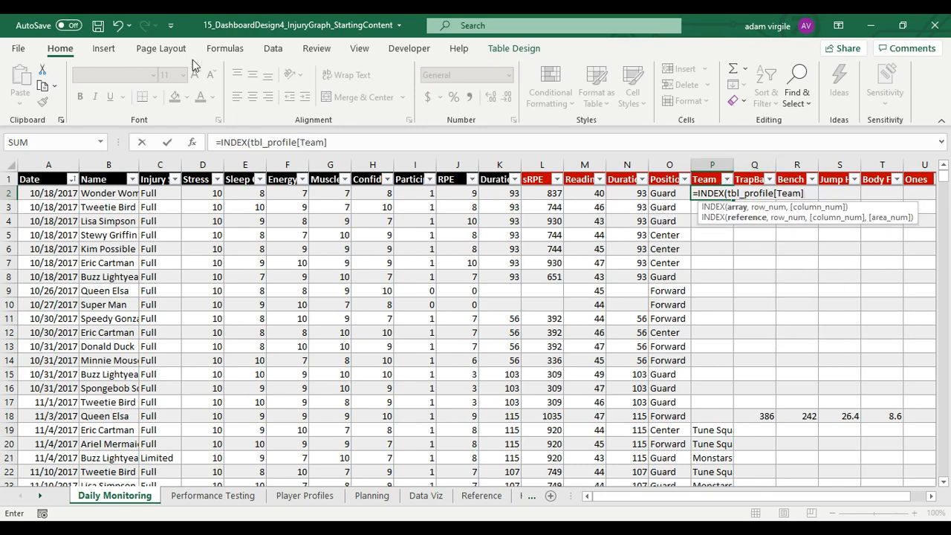
pyautogui.write(',')
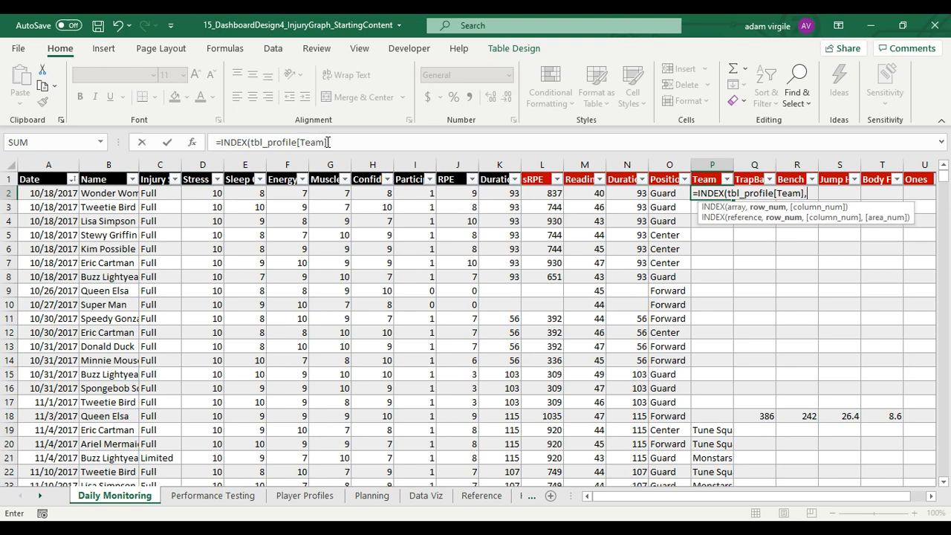
pyautogui.write('MATCH(')
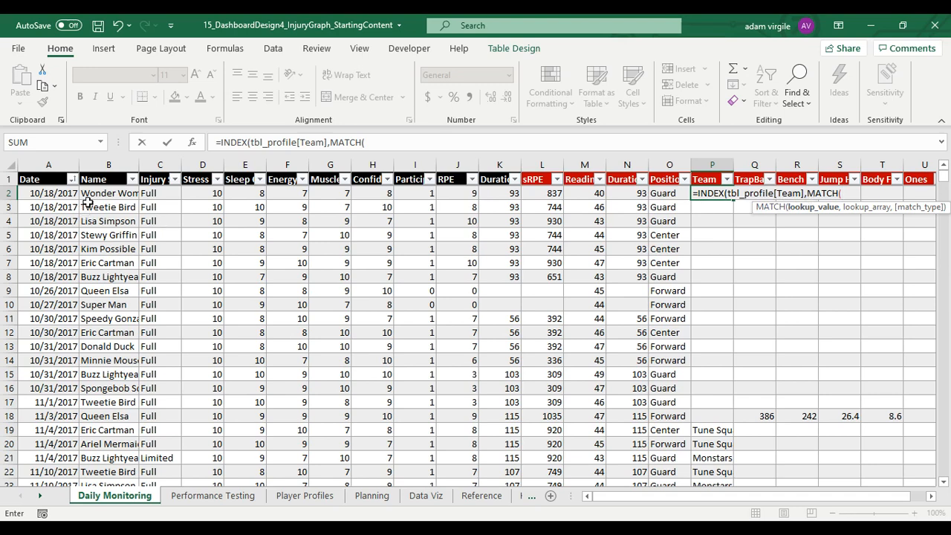
pyautogui.click(122, 194)
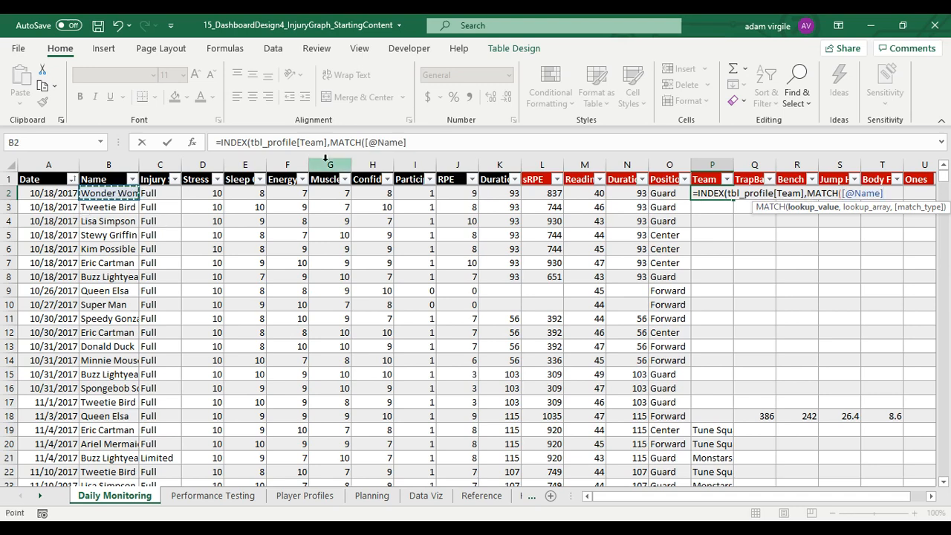
pyautogui.click(420, 144)
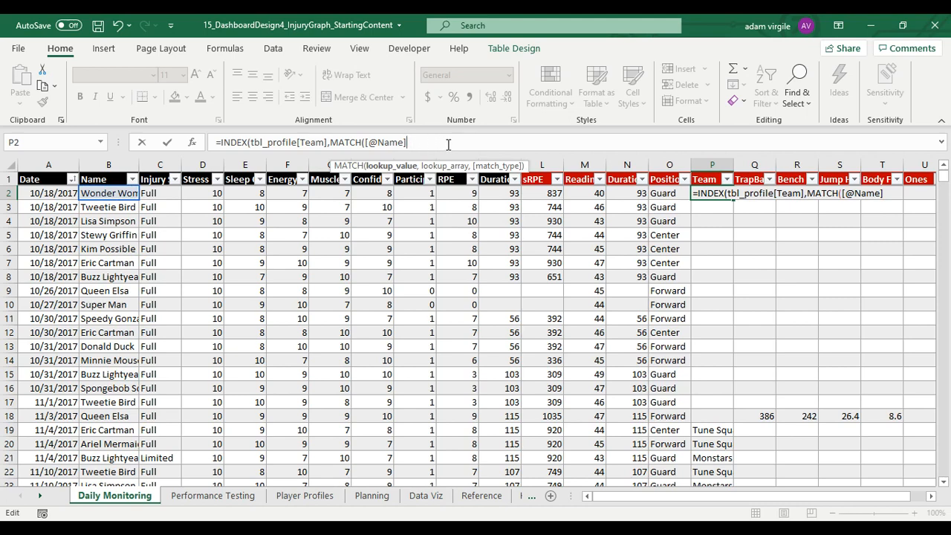
pyautogui.write(',tbl_p')
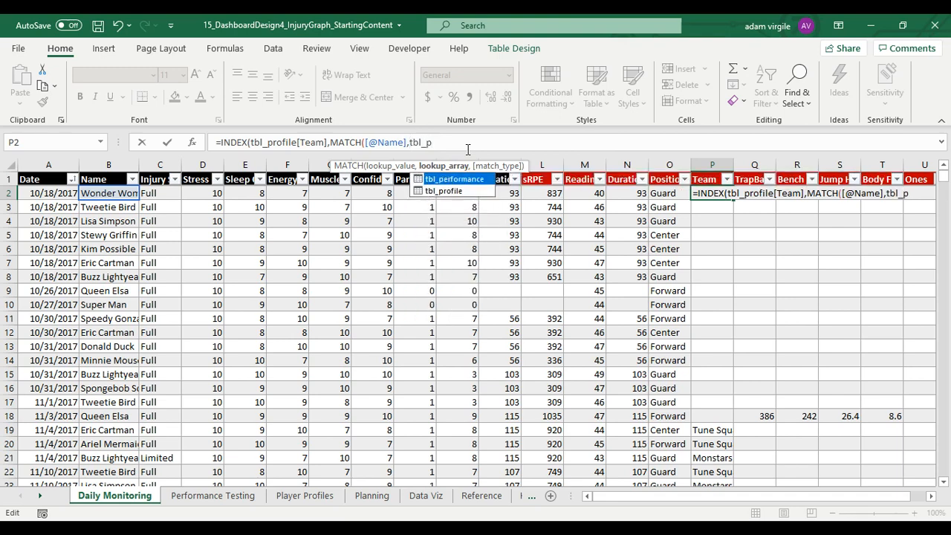
pyautogui.write('rofile[Nam')
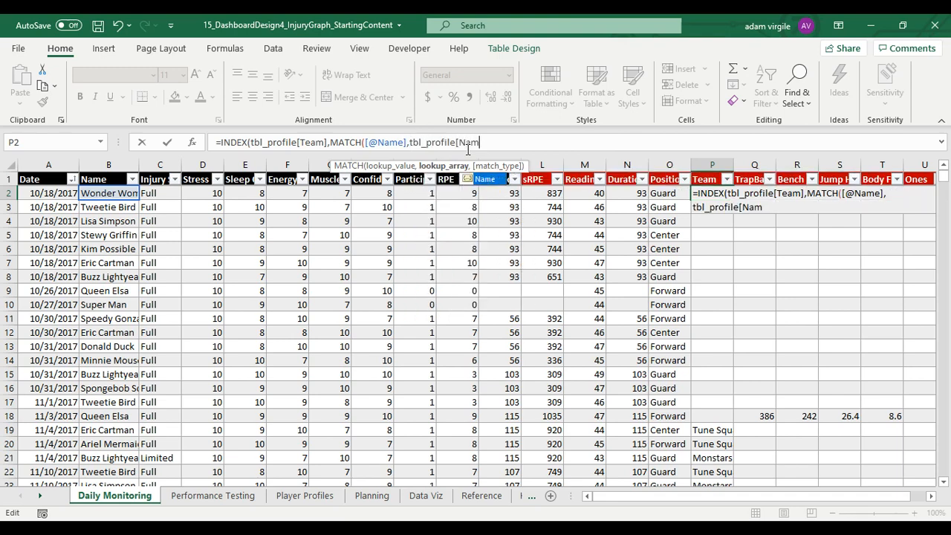
pyautogui.write('e]')
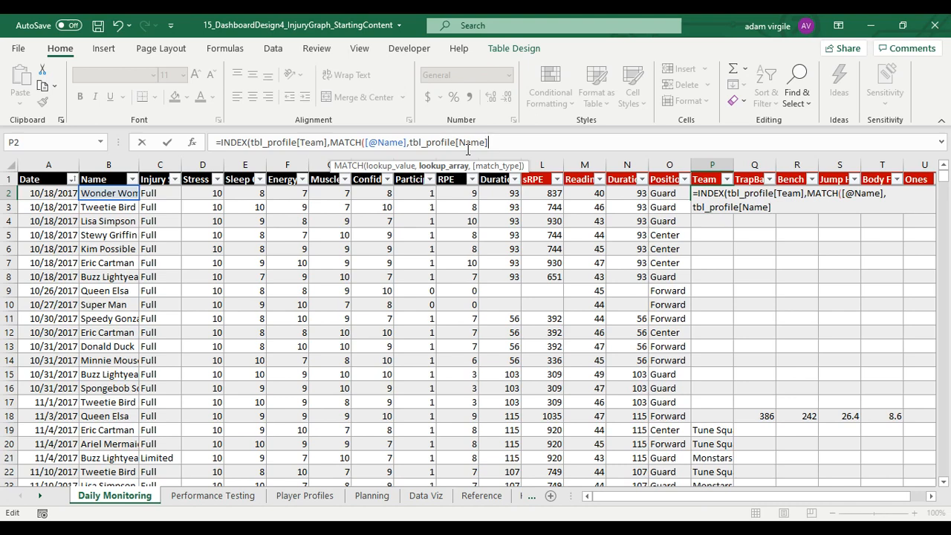
pyautogui.write(',0')
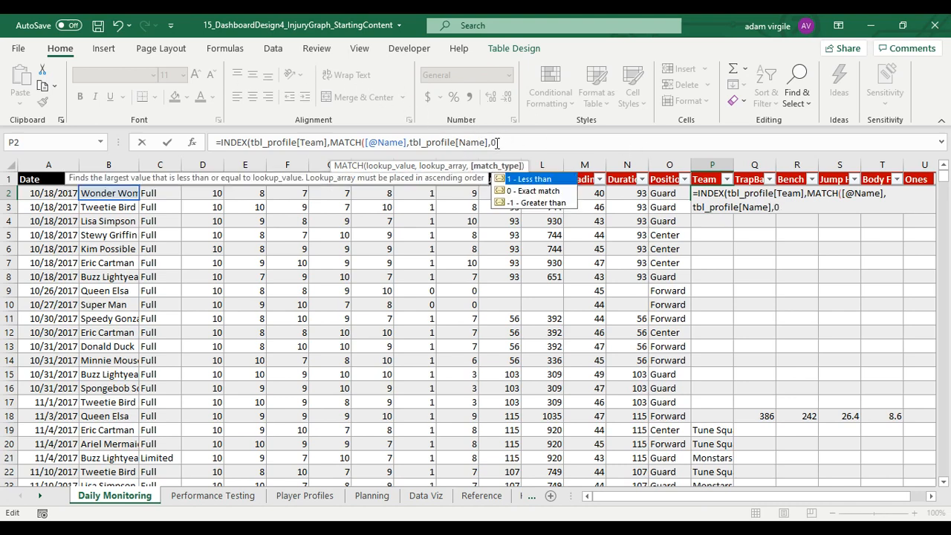
pyautogui.write('))')
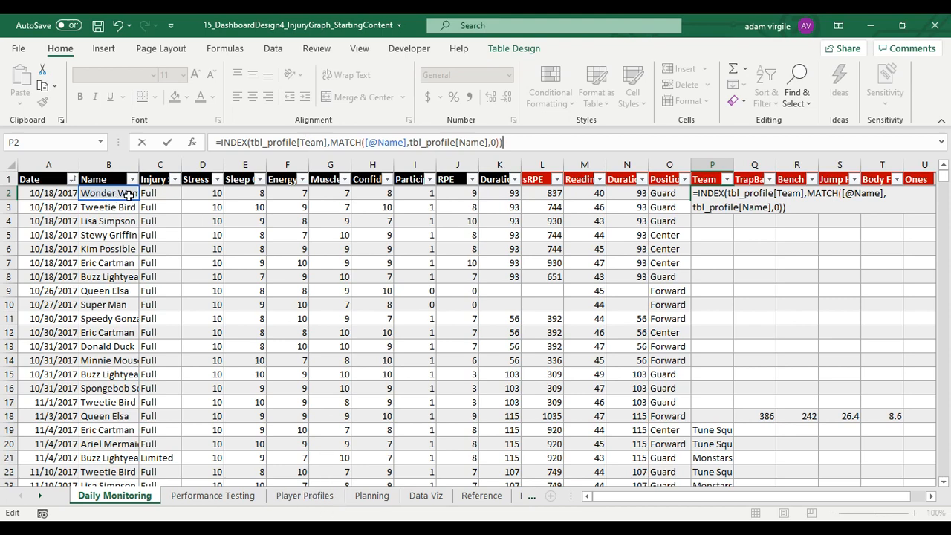
pyautogui.press('Return')
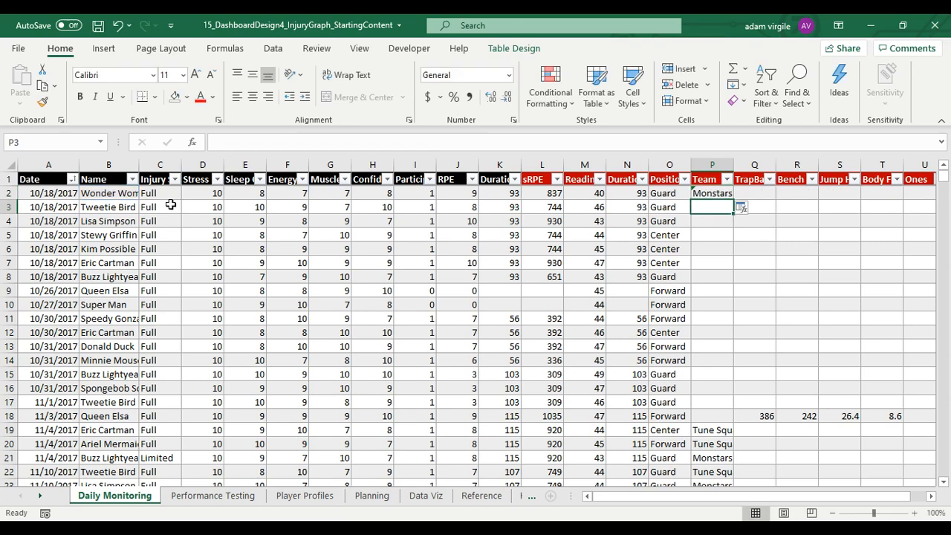
# Fill the Team lookup formula from row 2 down the whole Daily Monitoring table and check the filled rows
pyautogui.click(716, 192)
pyautogui.doubleClick(734, 199)
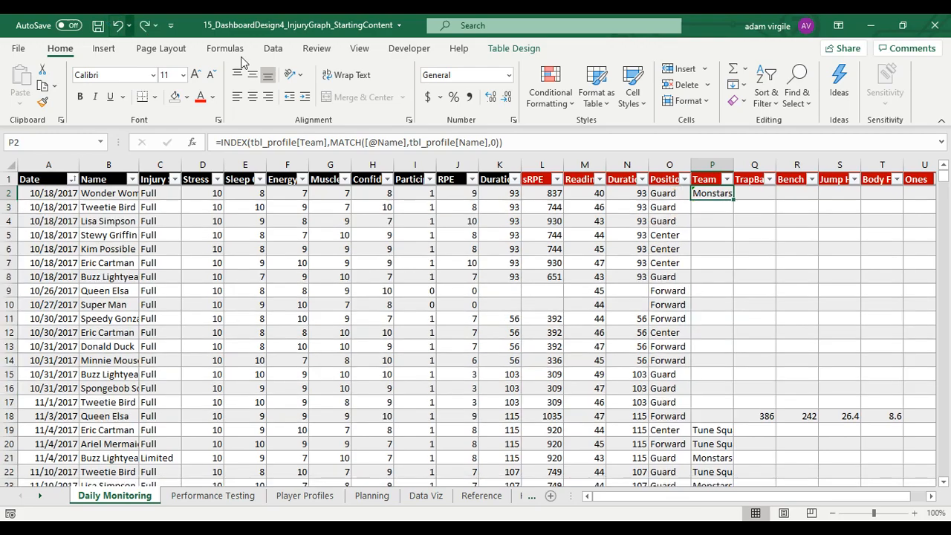
pyautogui.click(117, 25)
pyautogui.doubleClick(731, 199)
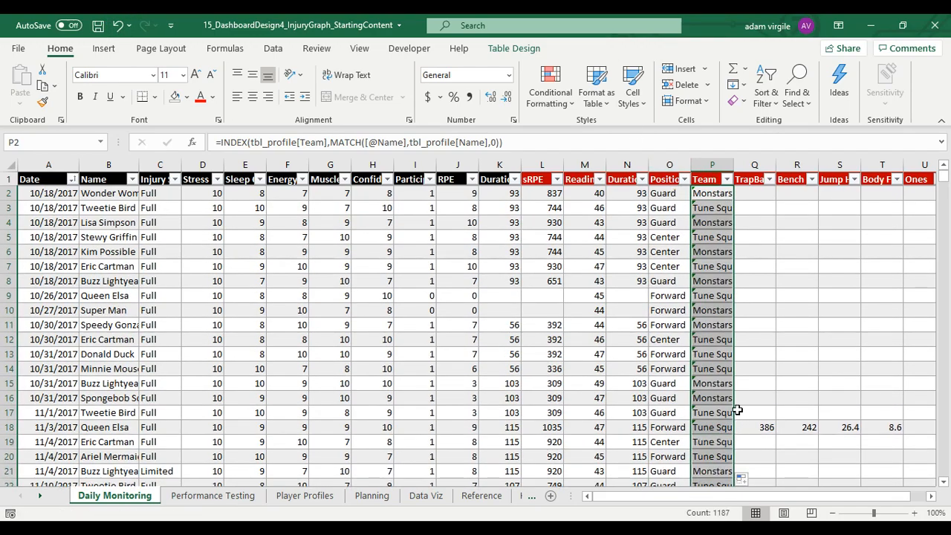
pyautogui.scroll(-20, 731, 369)
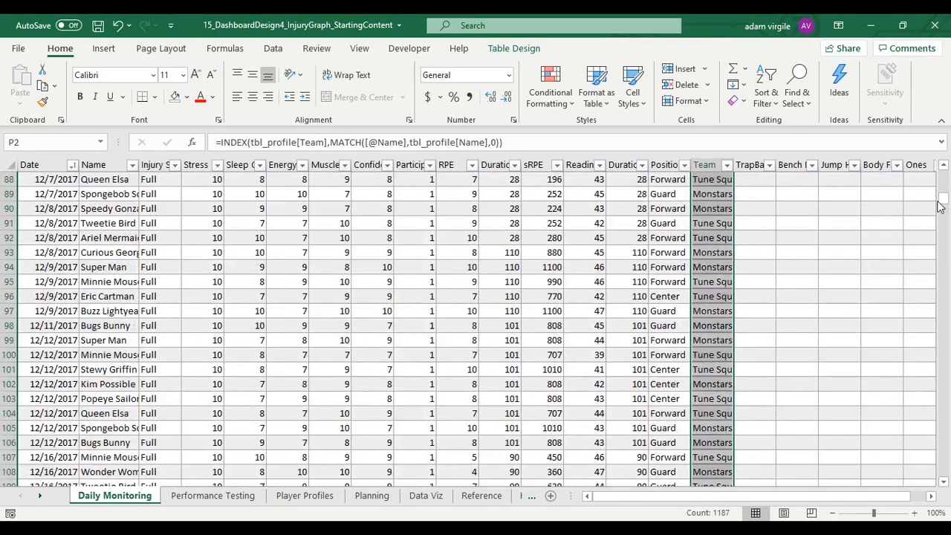
pyautogui.moveTo(942, 199); pyautogui.dragTo(946, 177)
# Check the Team formulas around rows 17 to 19, then fill the row 19 formula upward to row 2
pyautogui.click(721, 386)
pyautogui.click(720, 428)
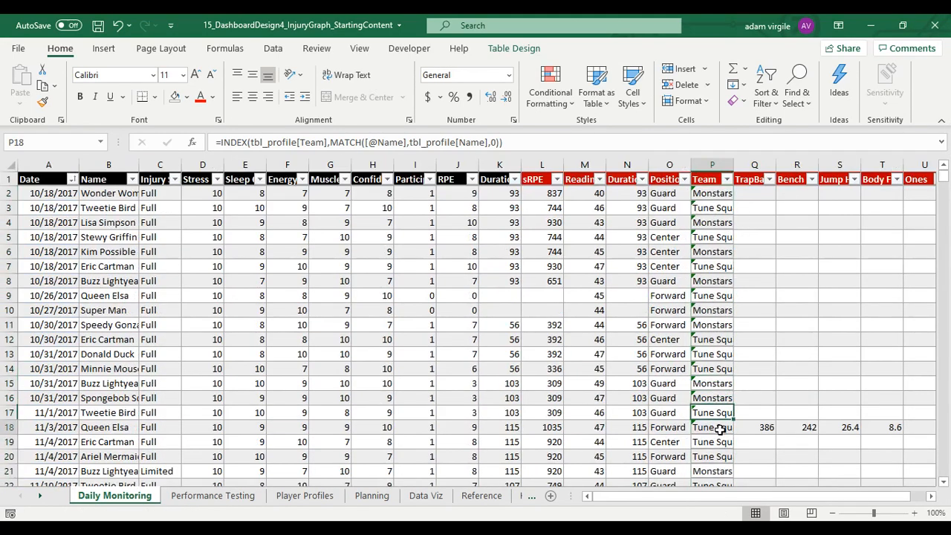
pyautogui.click(720, 442)
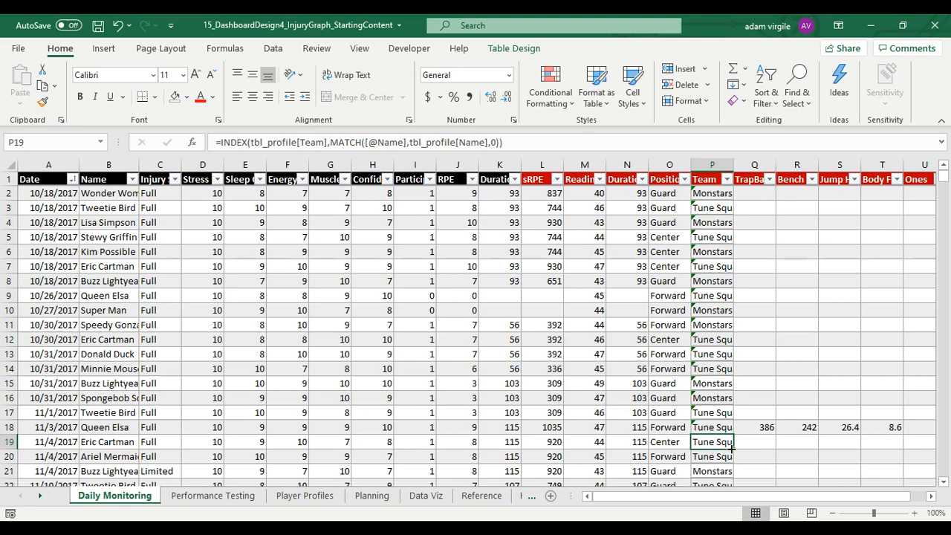
pyautogui.moveTo(731, 448); pyautogui.dragTo(731, 448)
pyautogui.click(717, 449)
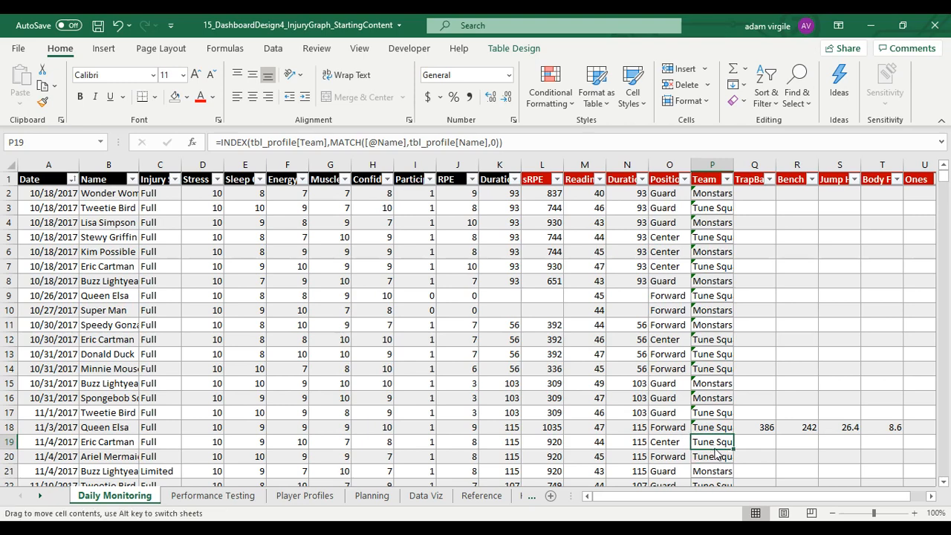
pyautogui.moveTo(733, 447); pyautogui.dragTo(733, 193)
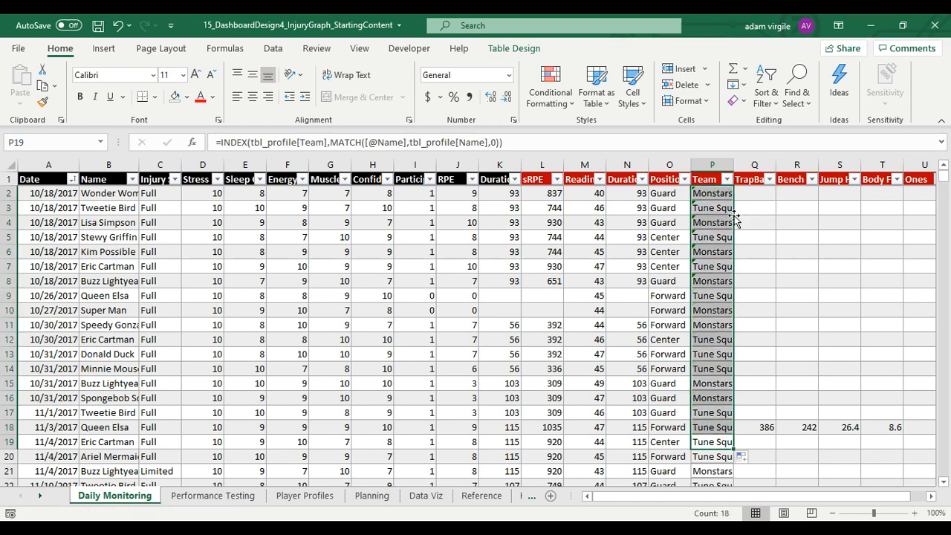
pyautogui.click(724, 193)
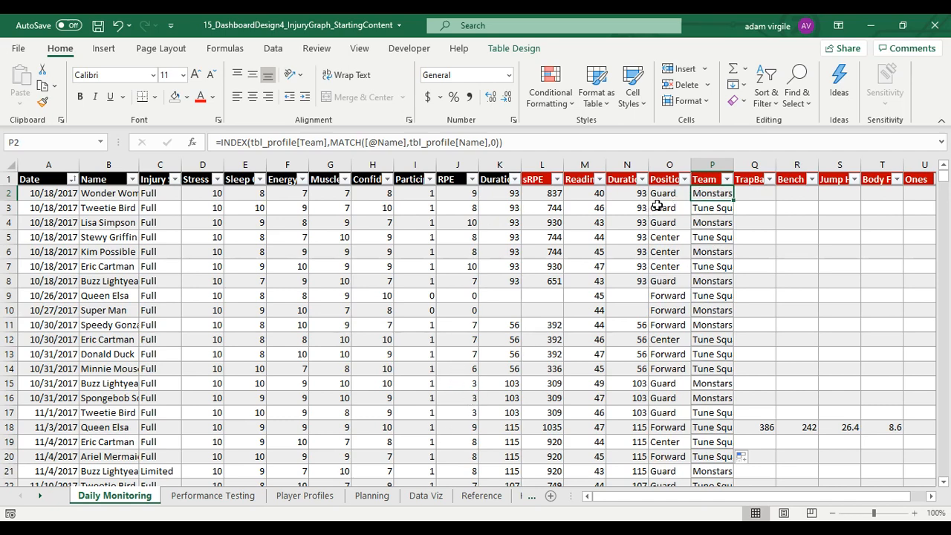
# Review the Data Viz dashboard and set its Comparison filter to Team
pyautogui.click(426, 495)
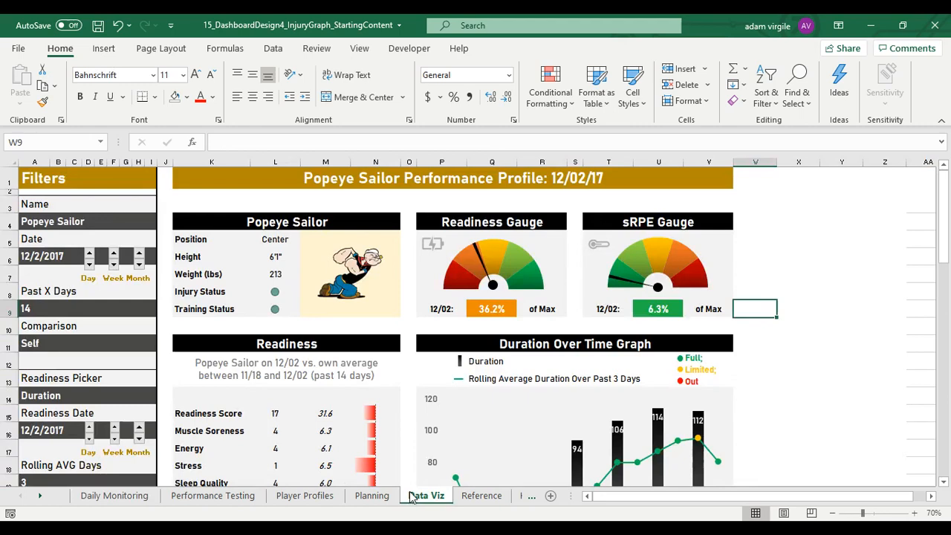
pyautogui.scroll(-2, 379, 376)
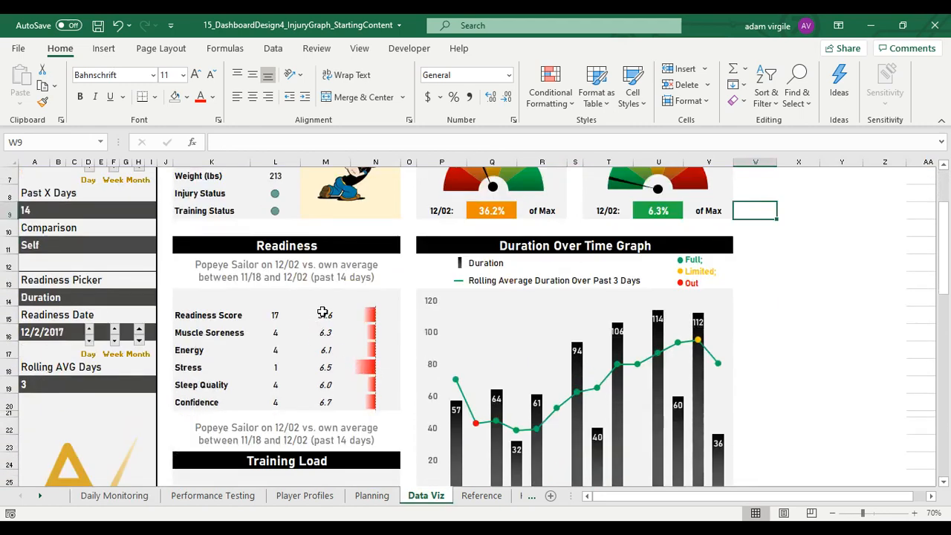
pyautogui.scroll(2, 322, 313)
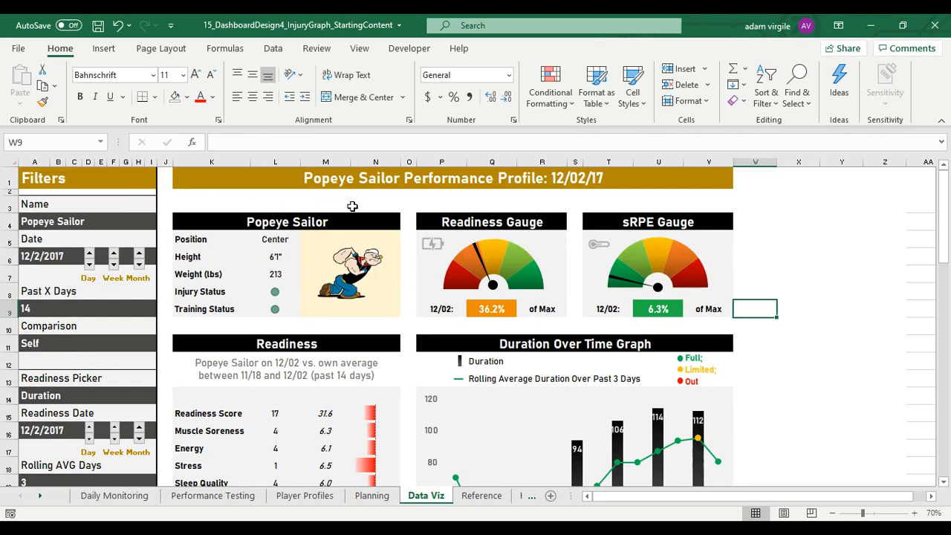
pyautogui.scroll(-1, 350, 211)
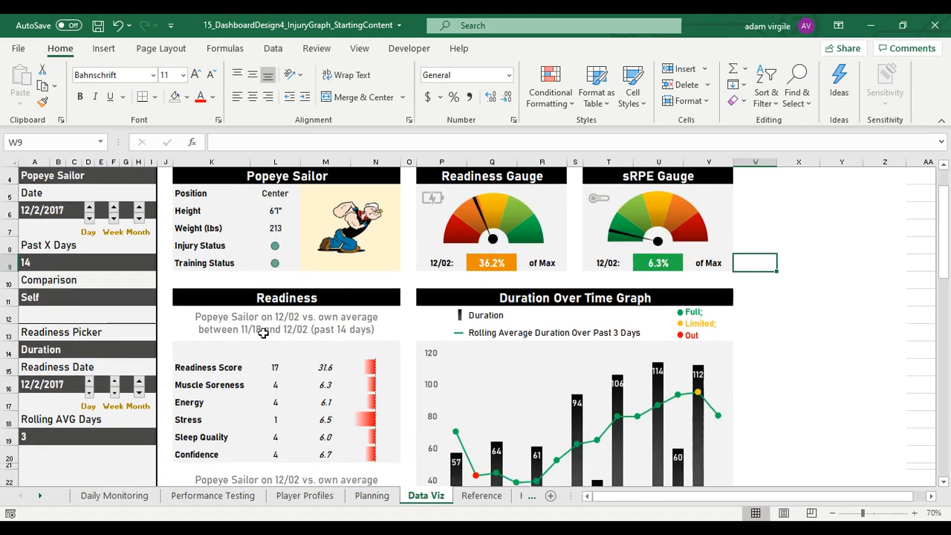
pyautogui.scroll(1, 276, 369)
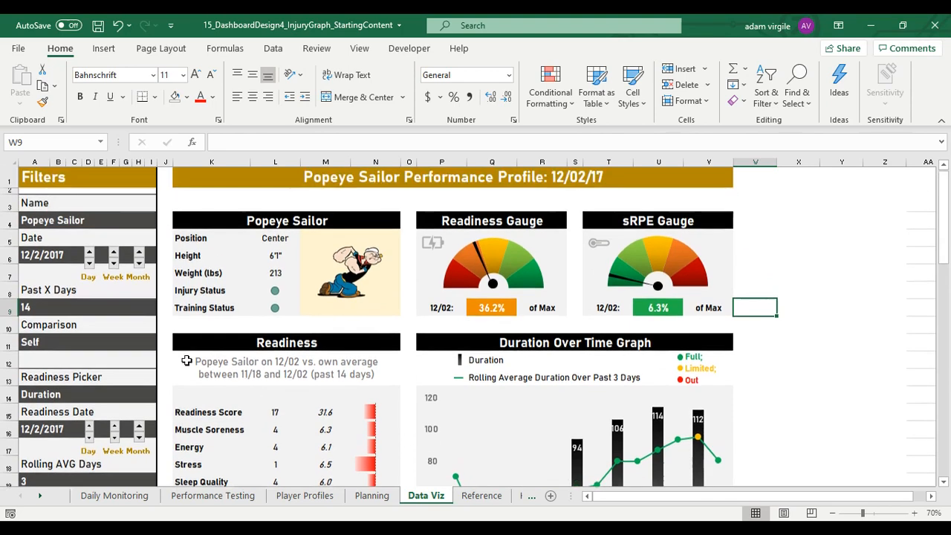
pyautogui.click(148, 341)
pyautogui.click(162, 344)
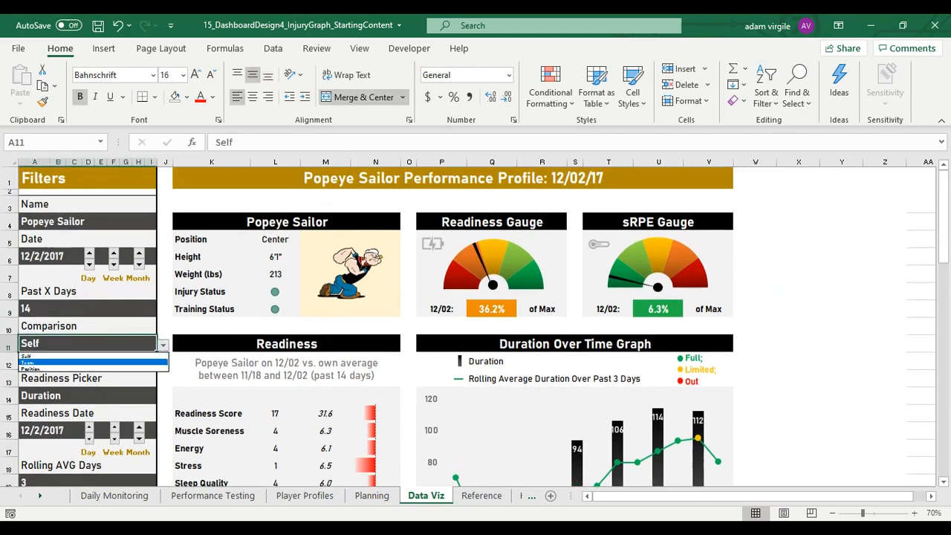
pyautogui.click(141, 363)
# Examine the Readiness comparison text and the Readiness Score average formula in M15, enlarging the formula bar to two lines
pyautogui.click(341, 365)
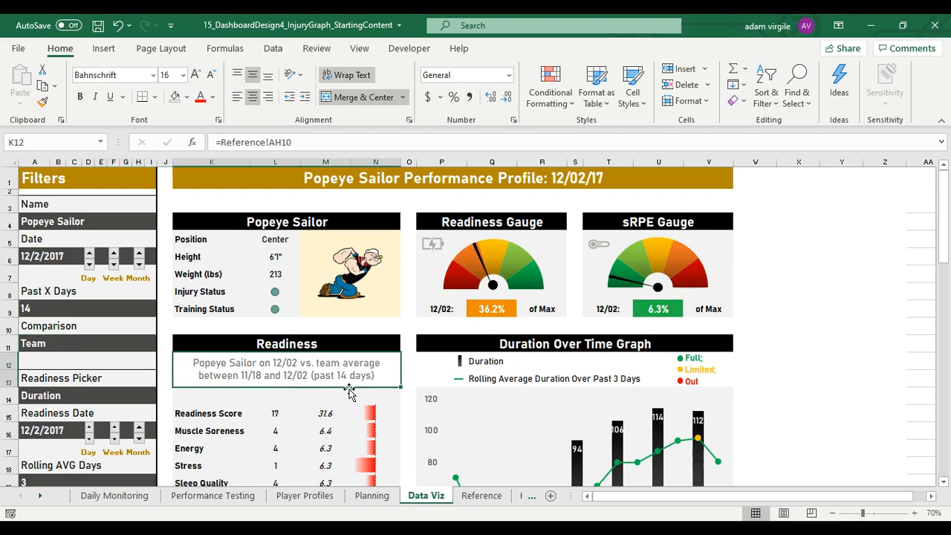
pyautogui.click(329, 414)
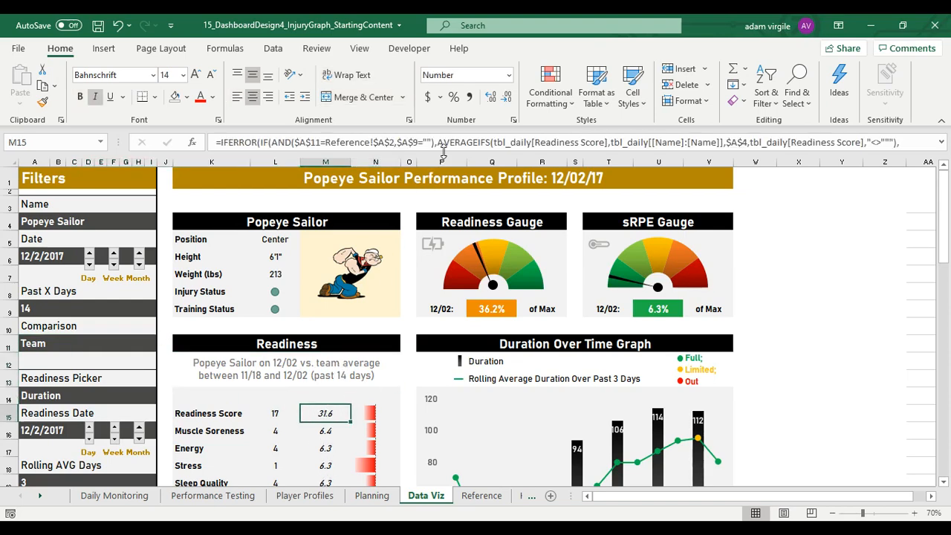
pyautogui.moveTo(443, 151)
pyautogui.mouseDown()
pyautogui.moveTo(443, 180)
pyautogui.moveTo(444, 167)
pyautogui.mouseUp()
pyautogui.scroll(-1, 505, 286)
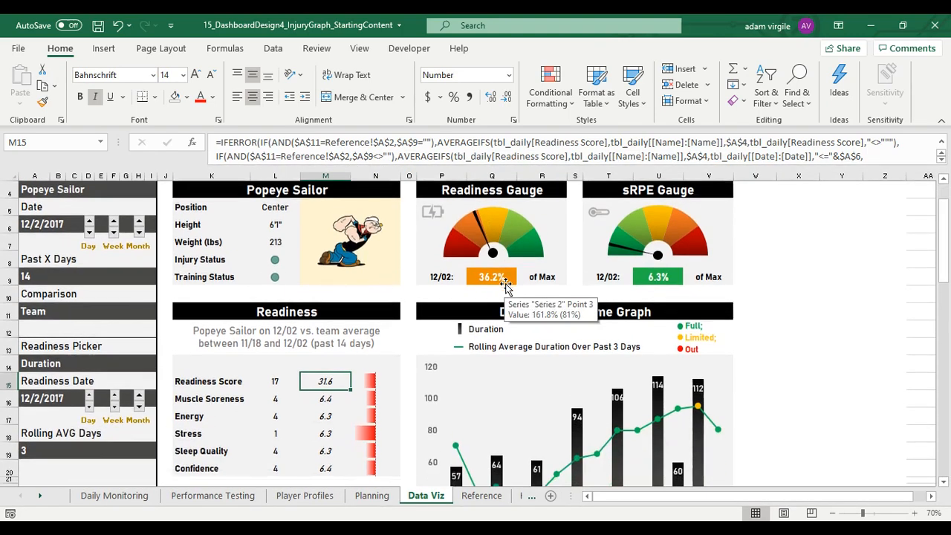
pyautogui.scroll(1, 507, 287)
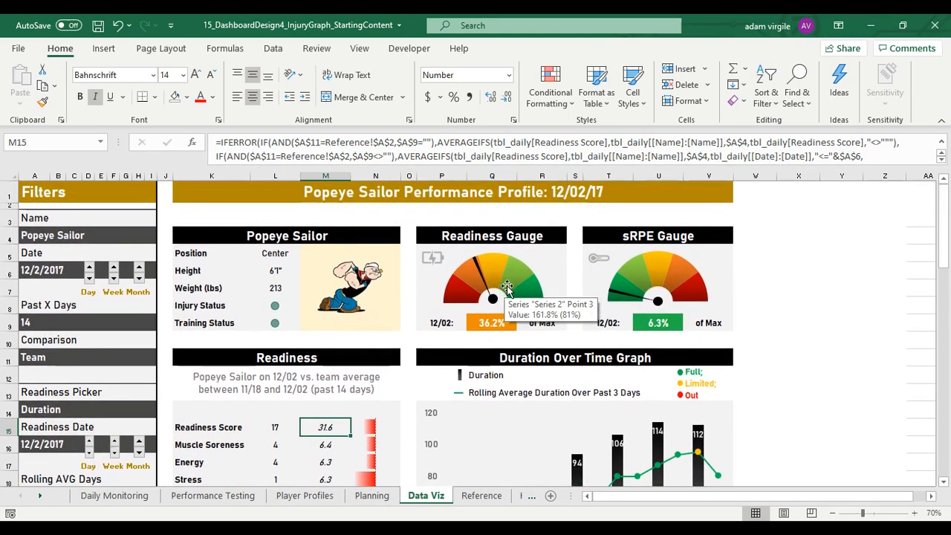
pyautogui.scroll(-1, 300, 341)
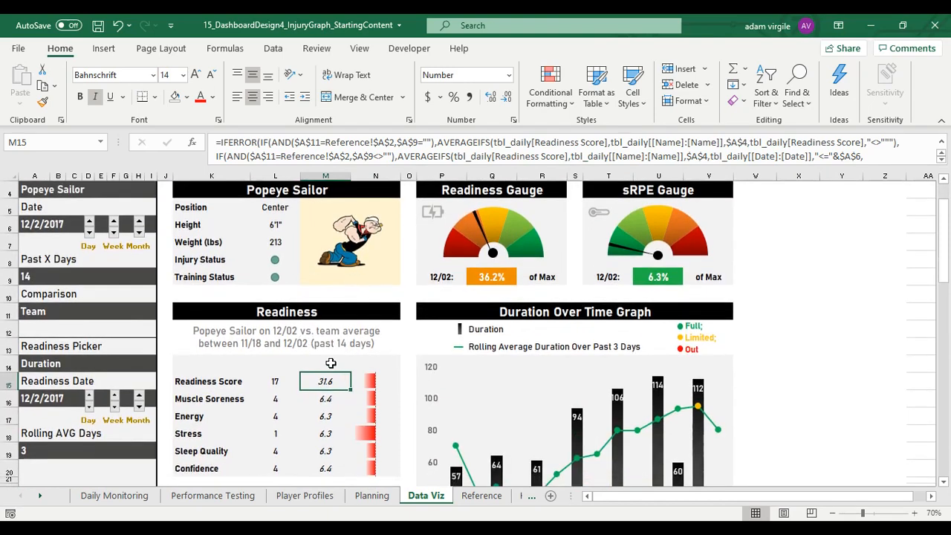
pyautogui.scroll(-1, 330, 363)
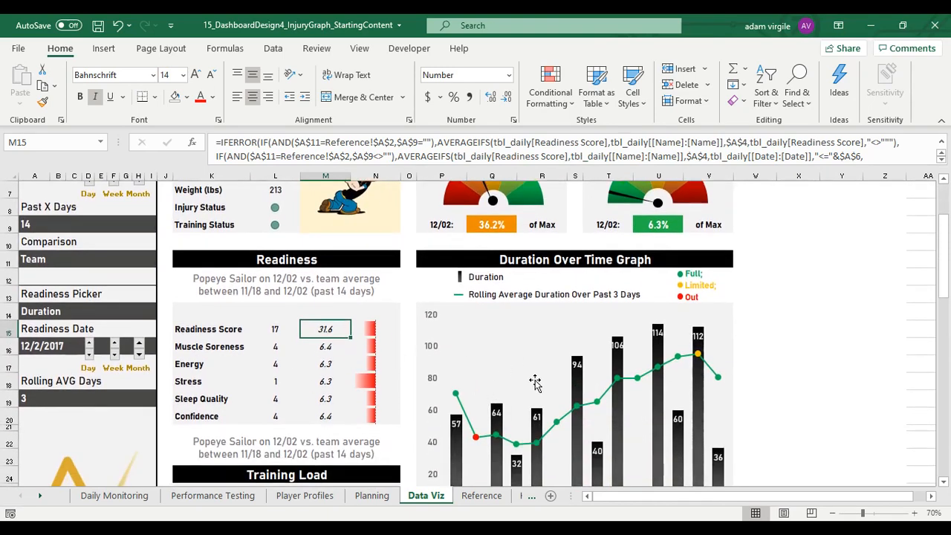
# Review the dashboard's Readiness, Training Load and performance sections together with their team comparison captions
pyautogui.scroll(-1, 534, 381)
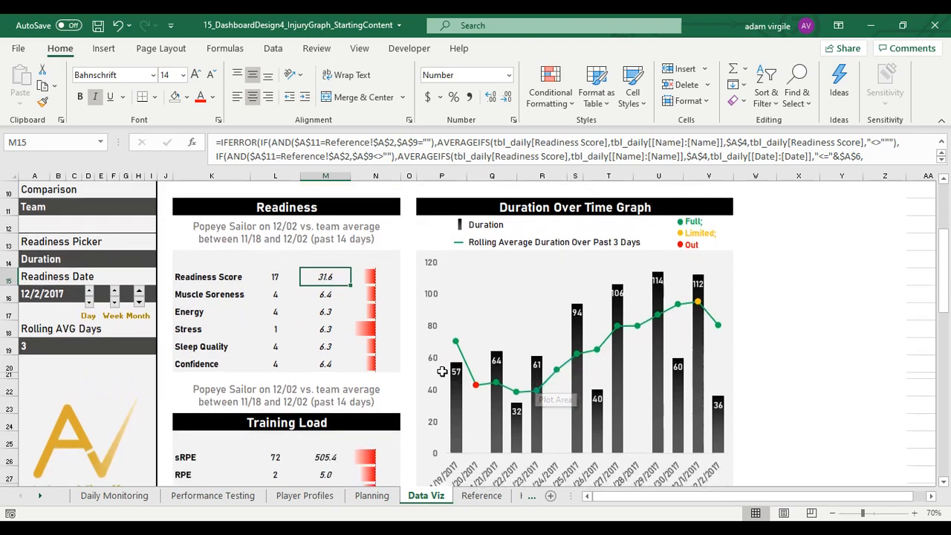
pyautogui.scroll(1, 423, 368)
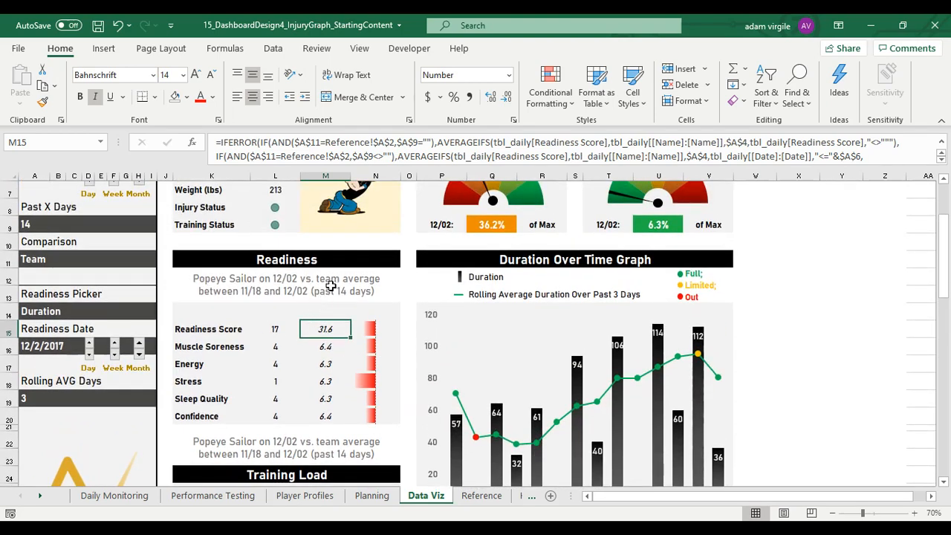
pyautogui.scroll(-1, 326, 297)
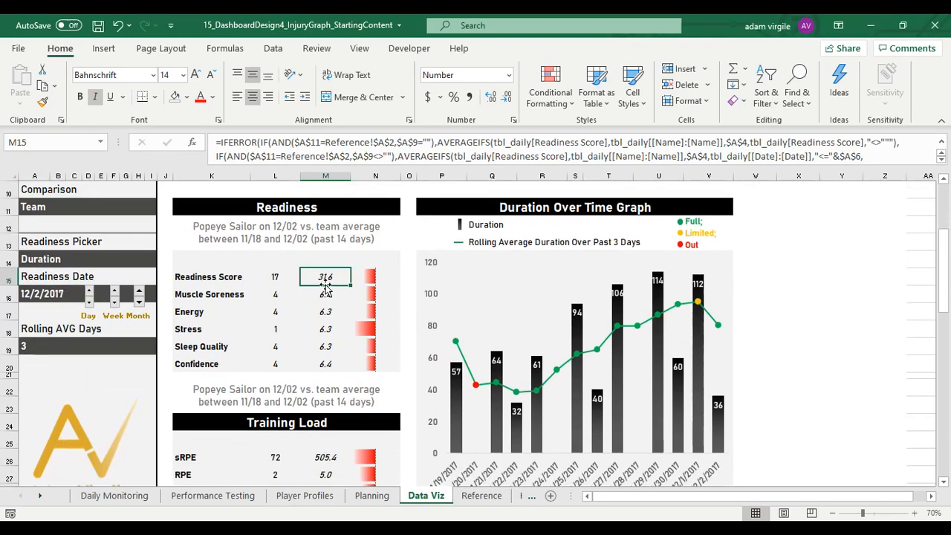
pyautogui.scroll(-2, 326, 363)
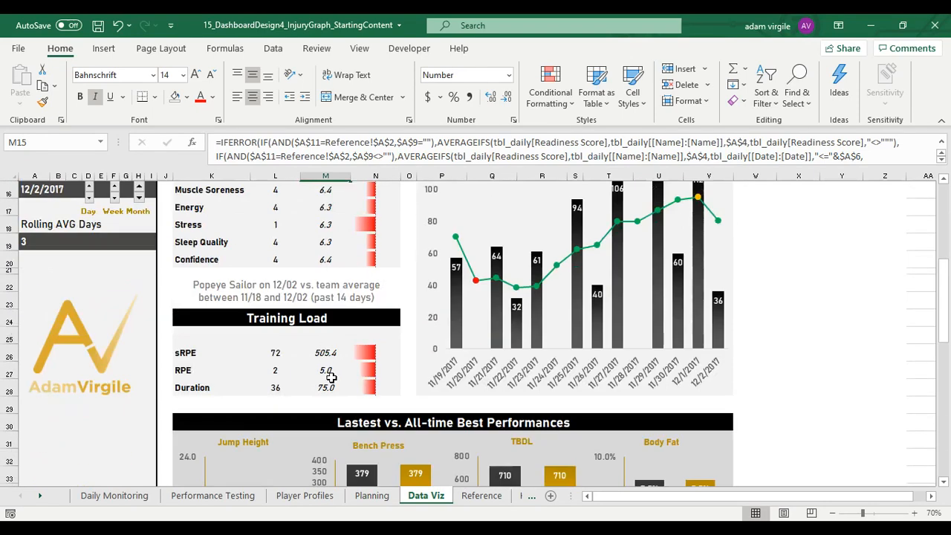
pyautogui.scroll(-2, 329, 383)
pyautogui.scroll(-1, 379, 455)
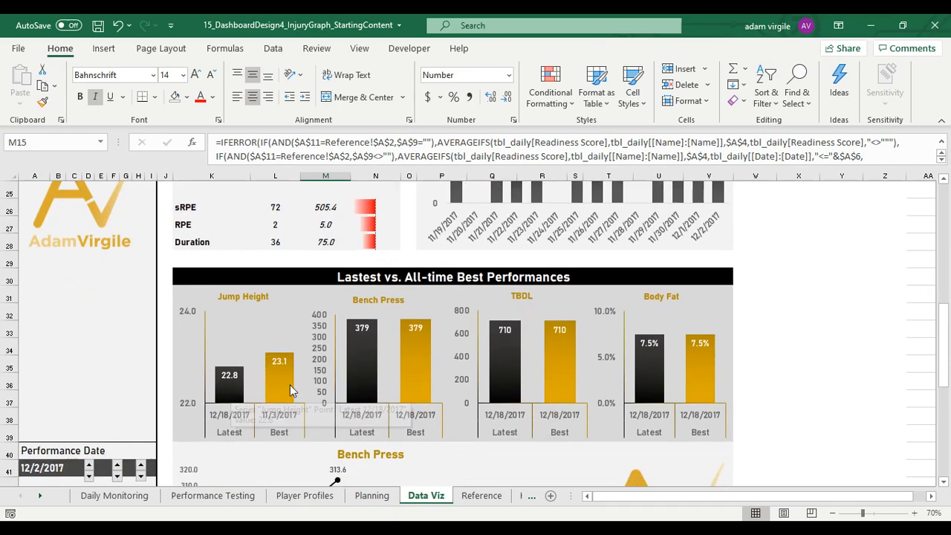
pyautogui.moveTo(290, 390)
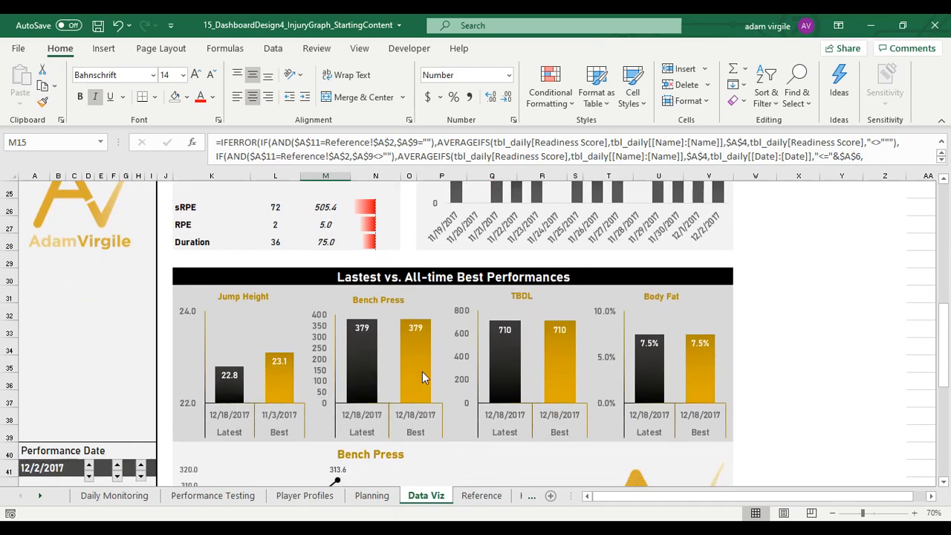
pyautogui.scroll(-2, 421, 377)
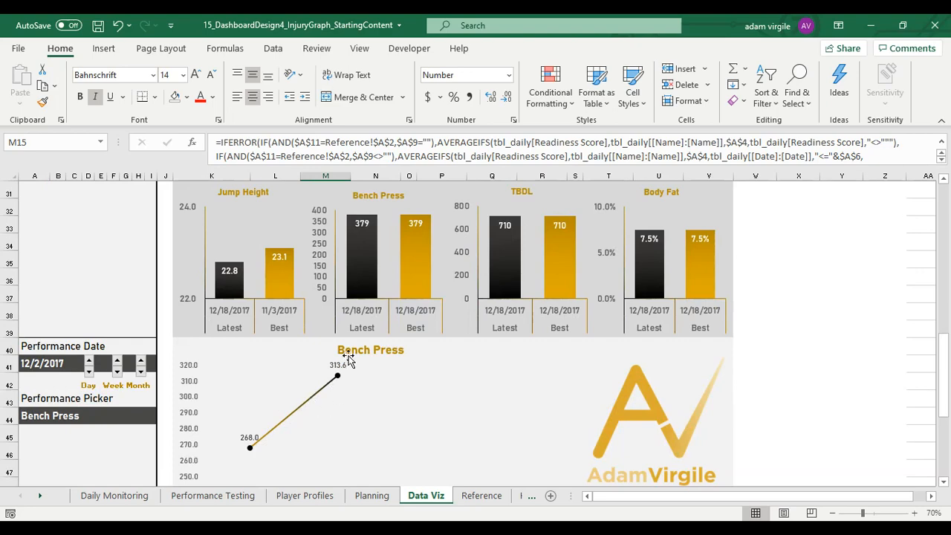
pyautogui.scroll(9, 347, 360)
pyautogui.scroll(-1, 587, 398)
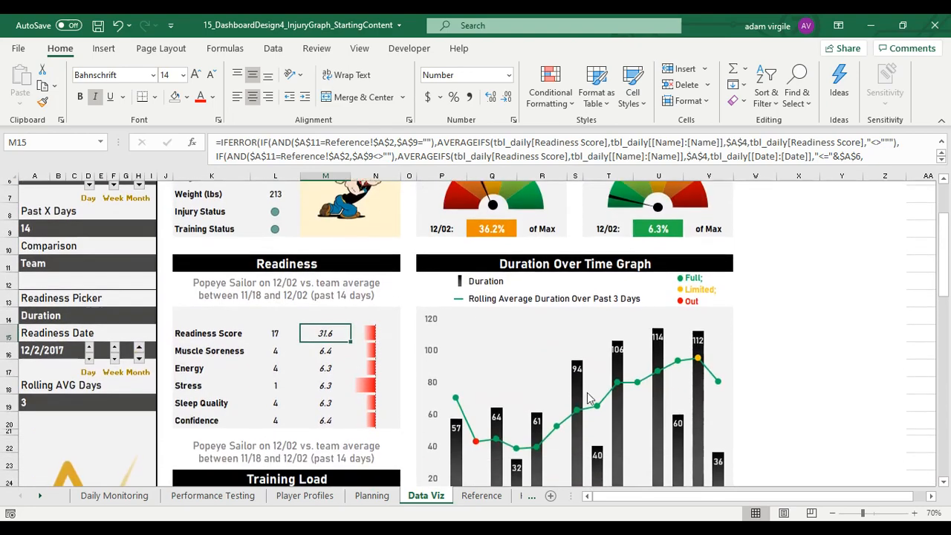
pyautogui.scroll(2, 549, 364)
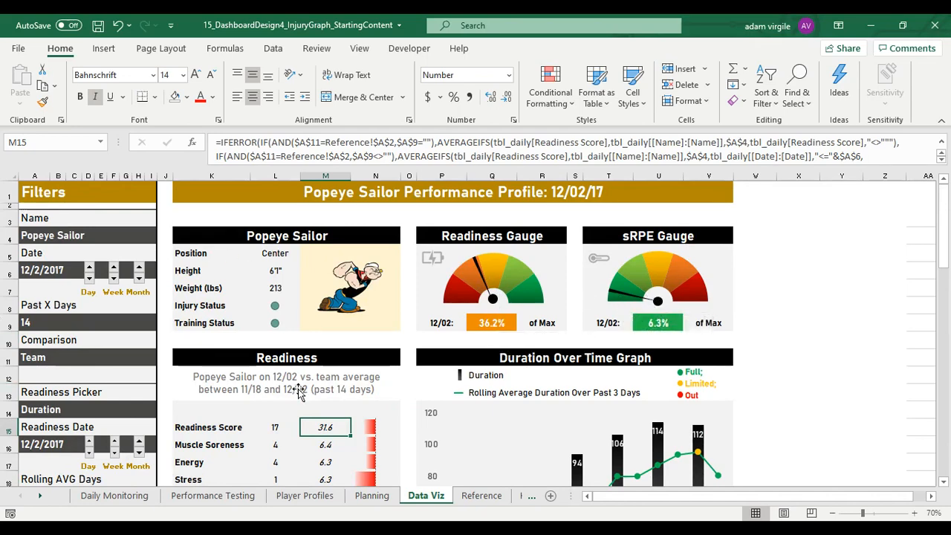
pyautogui.scroll(-1, 299, 393)
pyautogui.scroll(-5, 319, 438)
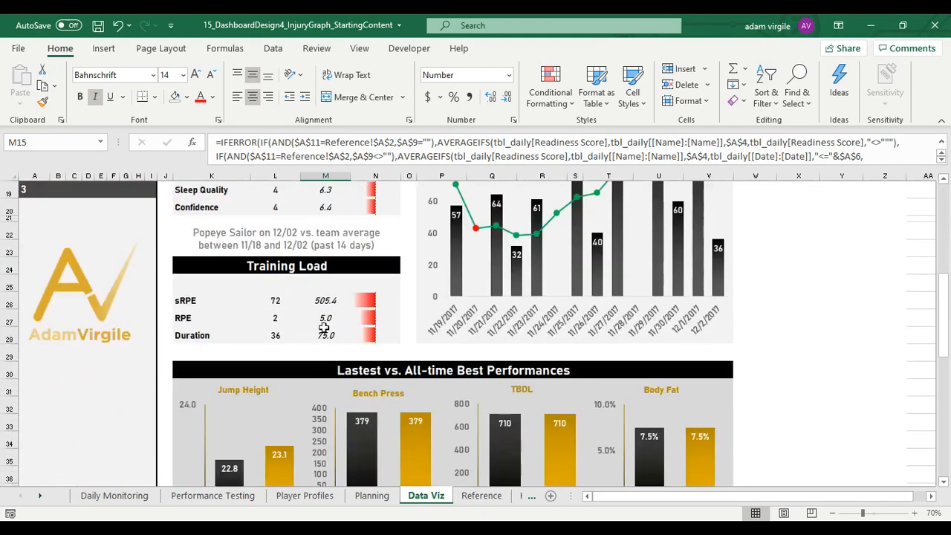
pyautogui.scroll(3, 324, 323)
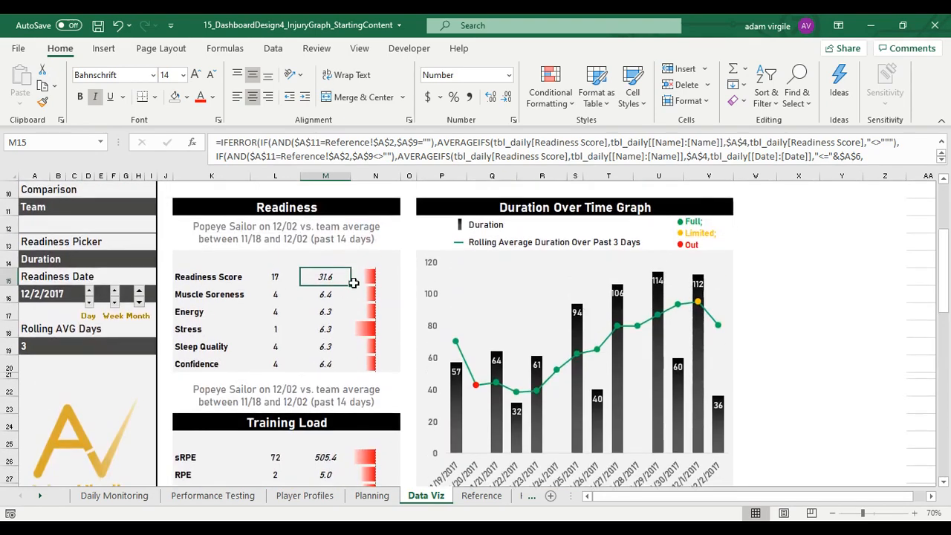
# Compare the athlete's Readiness Score formula in L15 with the comparison average formula in M15
pyautogui.click(277, 277)
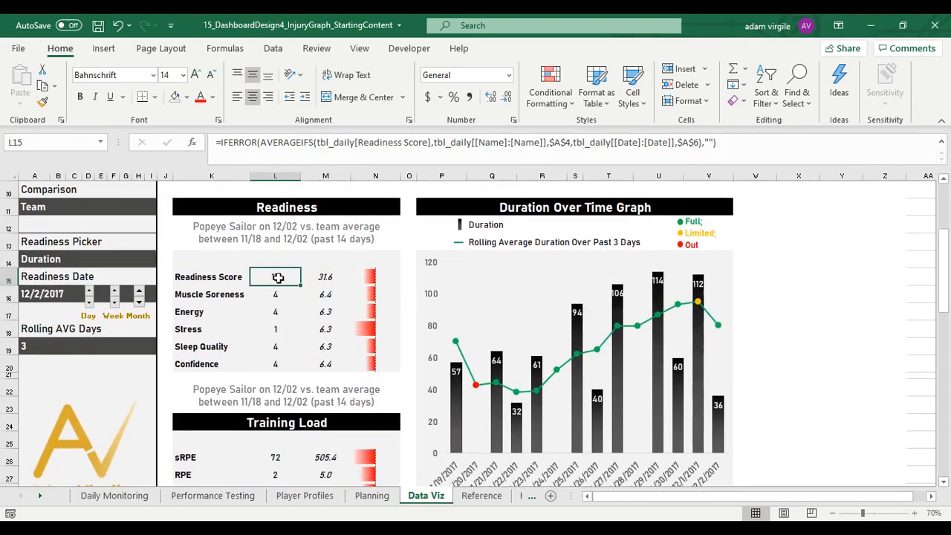
pyautogui.click(322, 277)
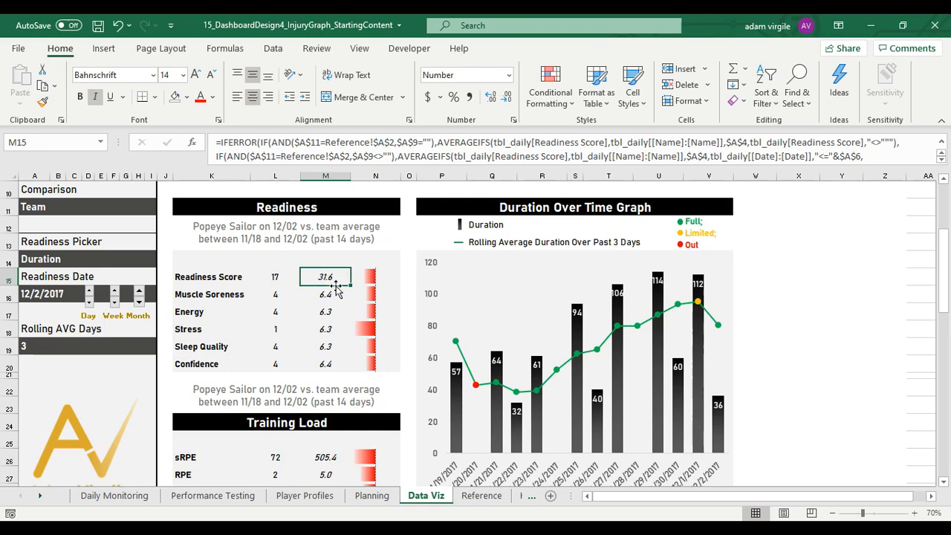
pyautogui.scroll(1, 331, 286)
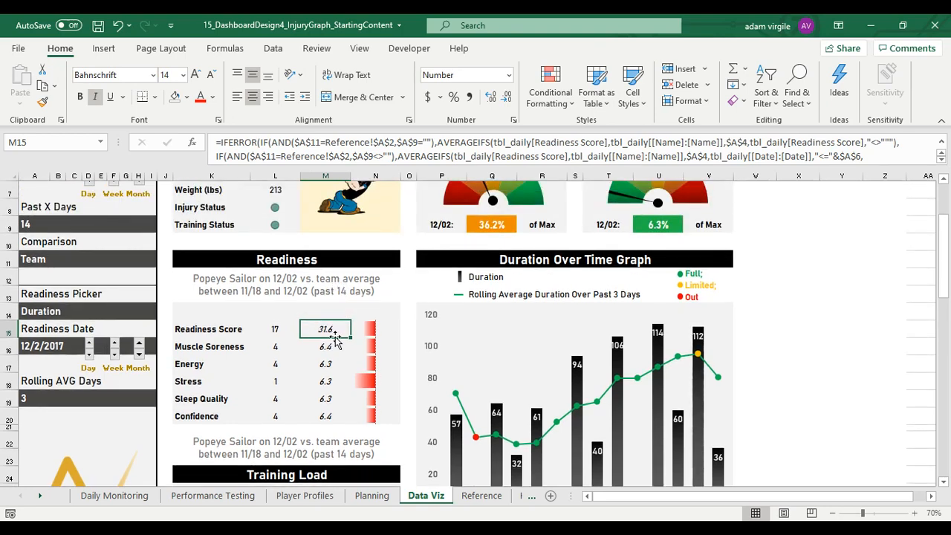
pyautogui.scroll(2, 336, 340)
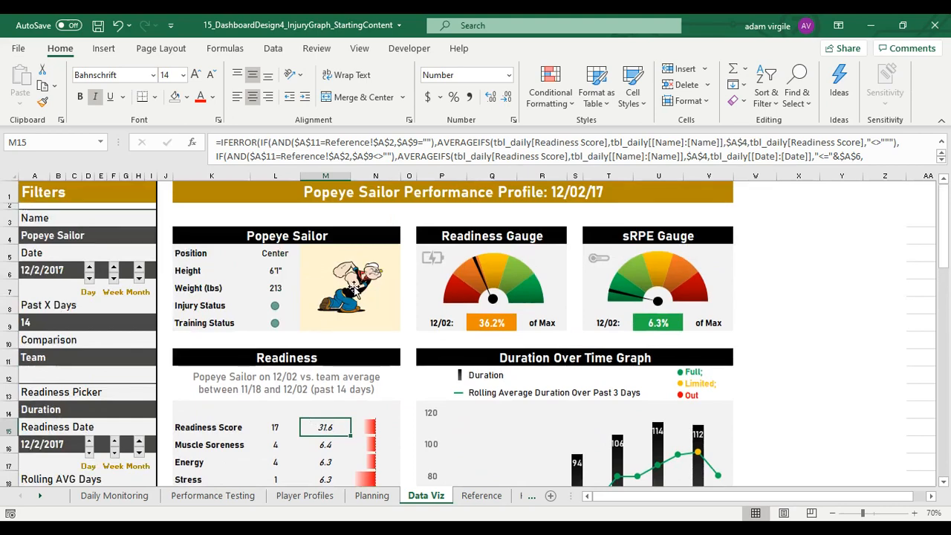
pyautogui.scroll(-3, 346, 334)
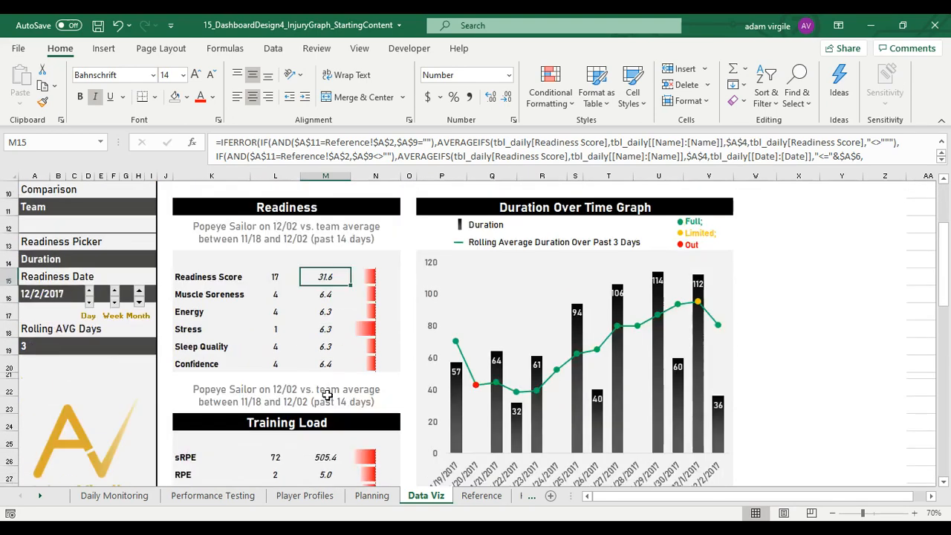
pyautogui.click(273, 280)
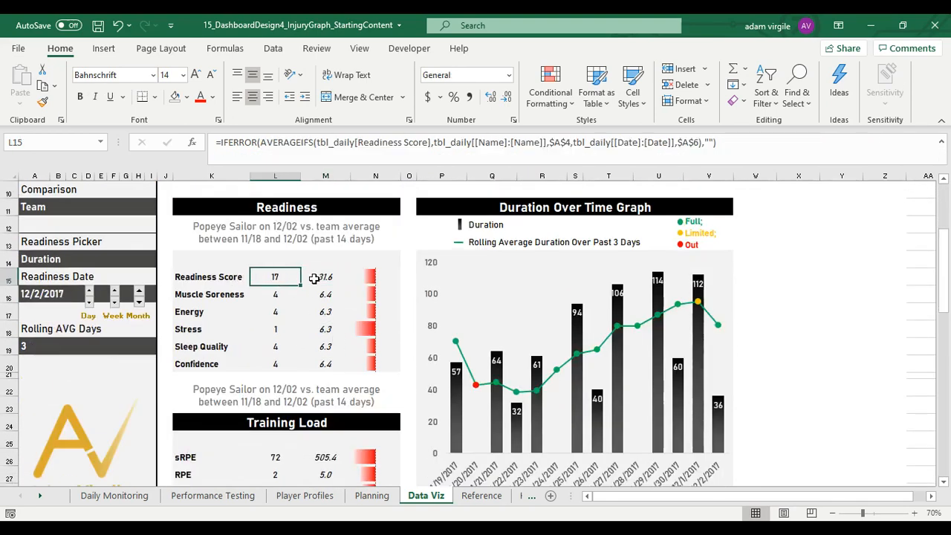
pyautogui.click(330, 279)
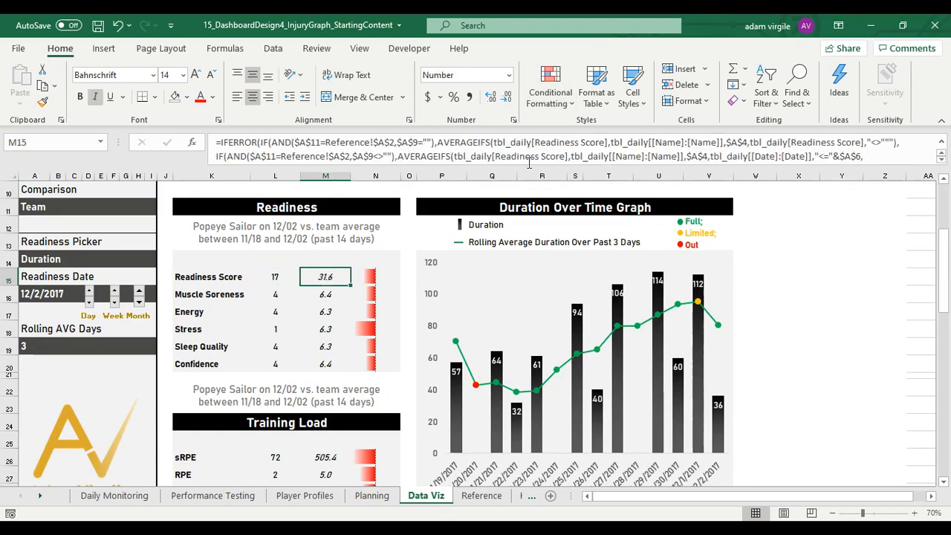
# Enlarge the formula bar to seven lines and examine the ,"<>""" criterion in each AVERAGEIFS branch of M15
pyautogui.moveTo(526, 166); pyautogui.dragTo(516, 257)
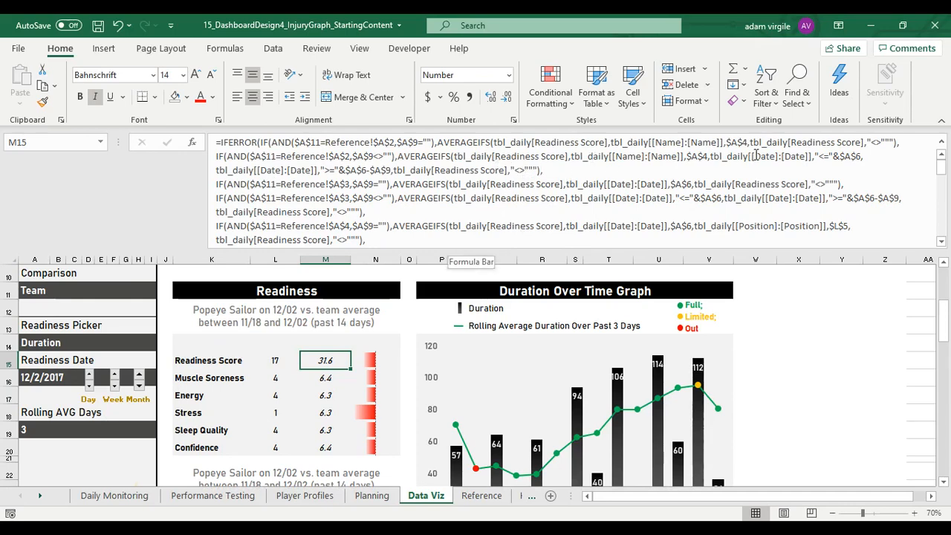
pyautogui.moveTo(863, 142); pyautogui.dragTo(893, 142)
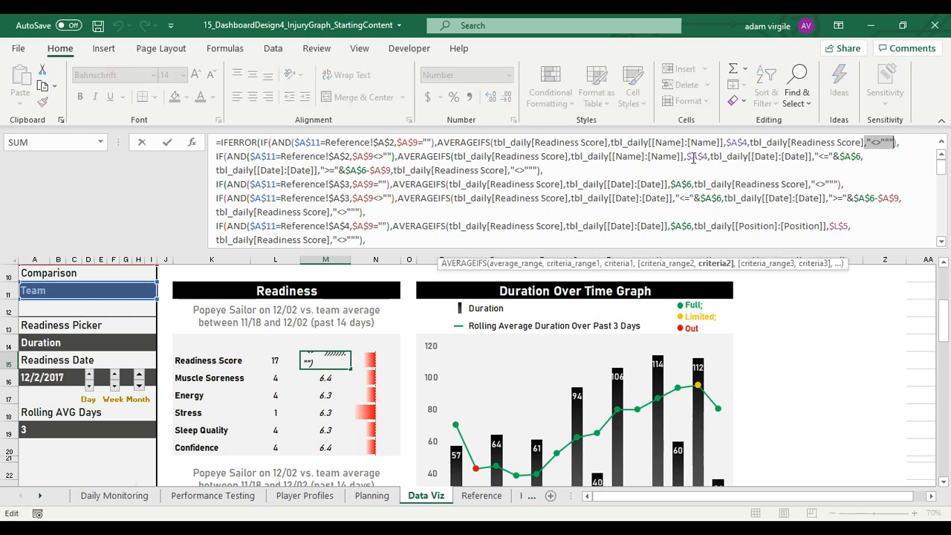
pyautogui.moveTo(510, 172); pyautogui.dragTo(533, 172)
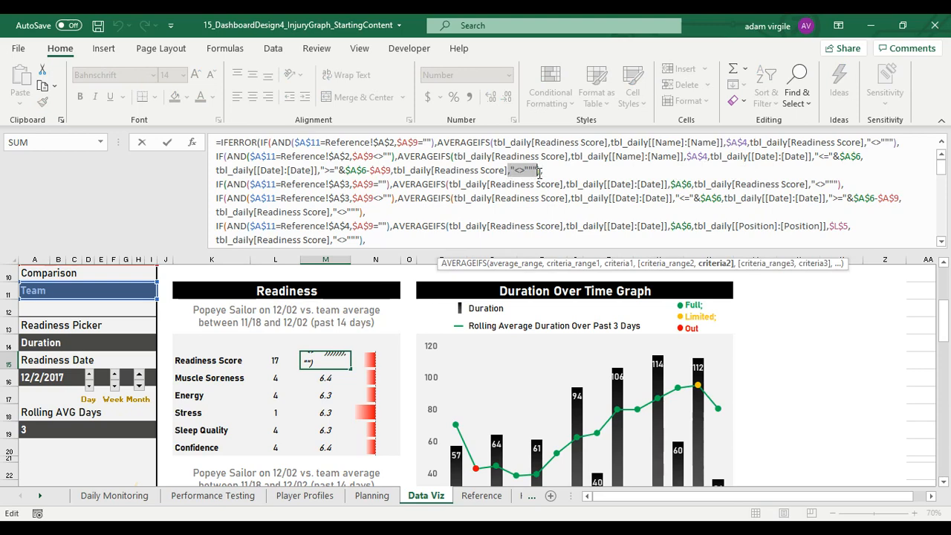
pyautogui.moveTo(809, 184); pyautogui.dragTo(835, 185)
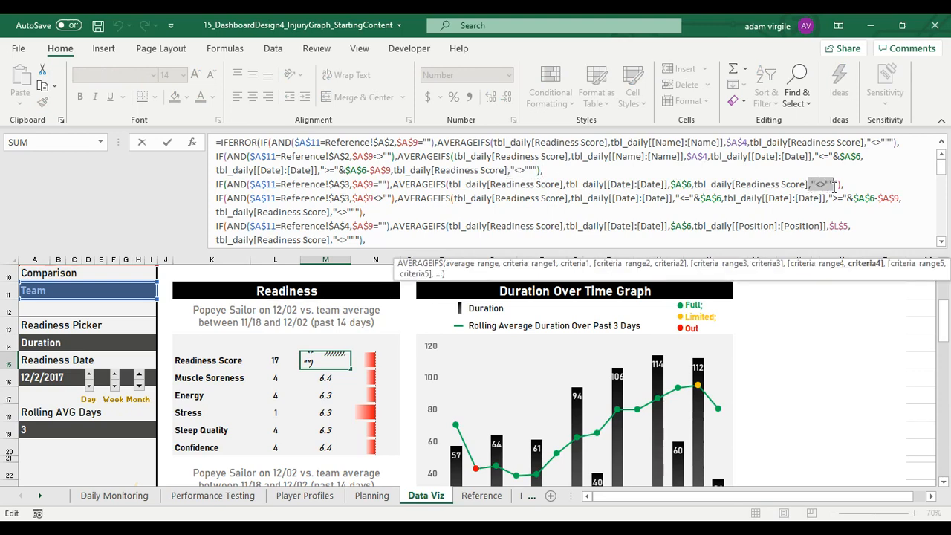
pyautogui.write(')')
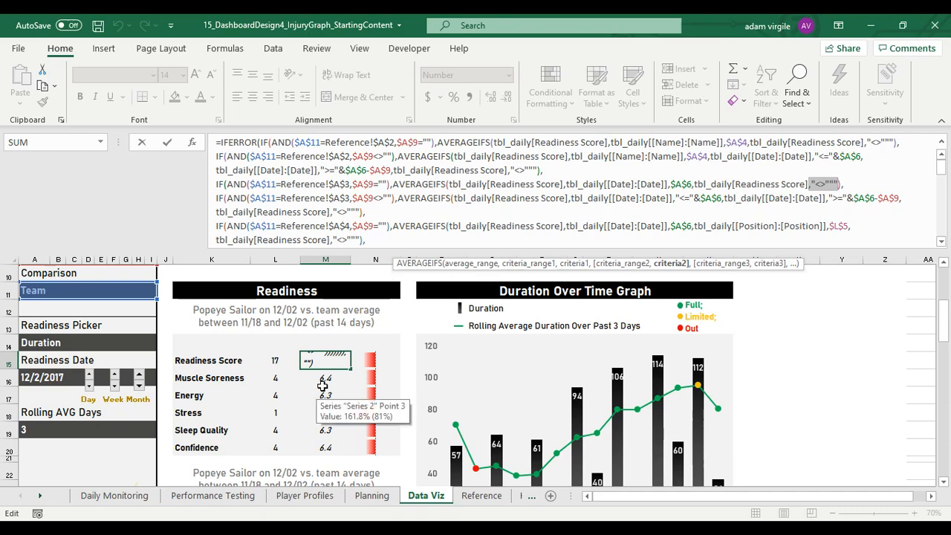
pyautogui.press('Return')
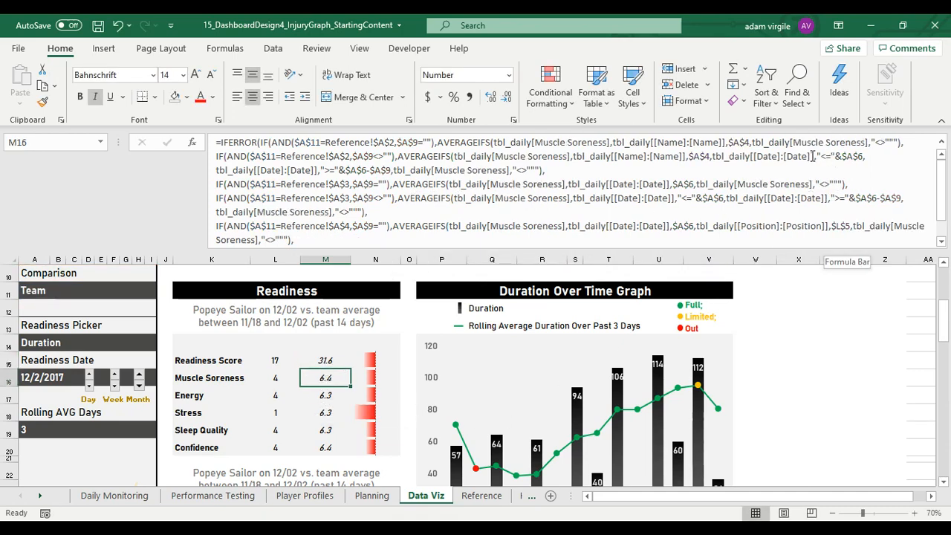
# Check the sRPE average formula in M26 for the same ,"<>""" criterion, leaving the formula unedited
pyautogui.scroll(-1, 310, 394)
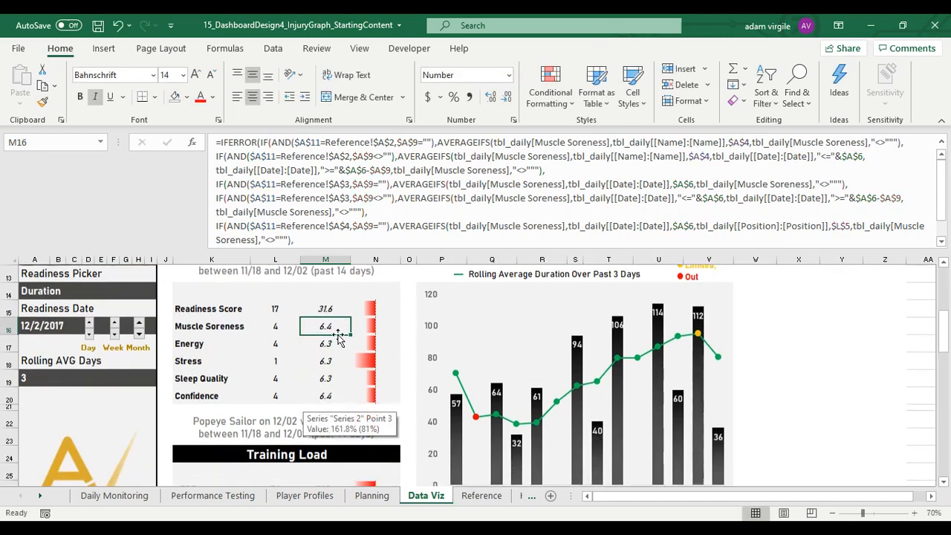
pyautogui.scroll(-3, 331, 388)
pyautogui.click(327, 343)
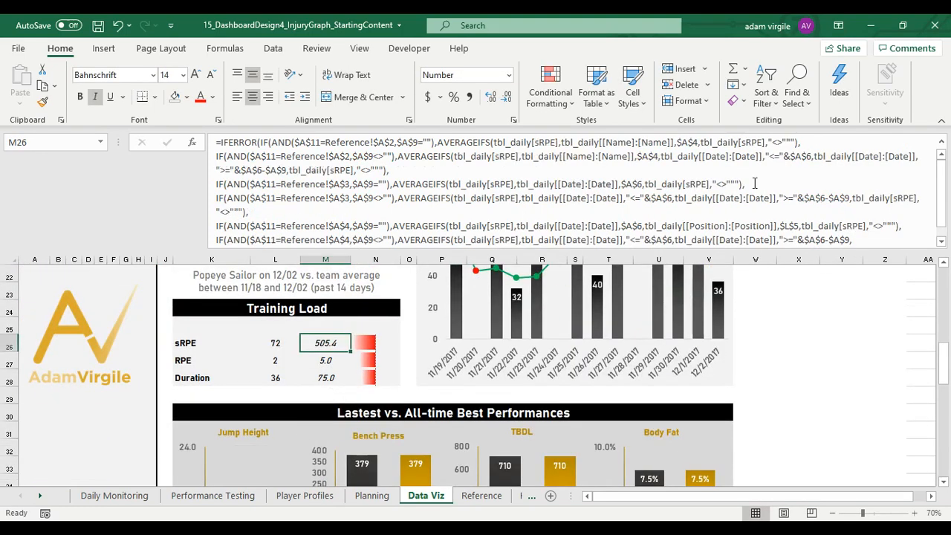
pyautogui.click(770, 142)
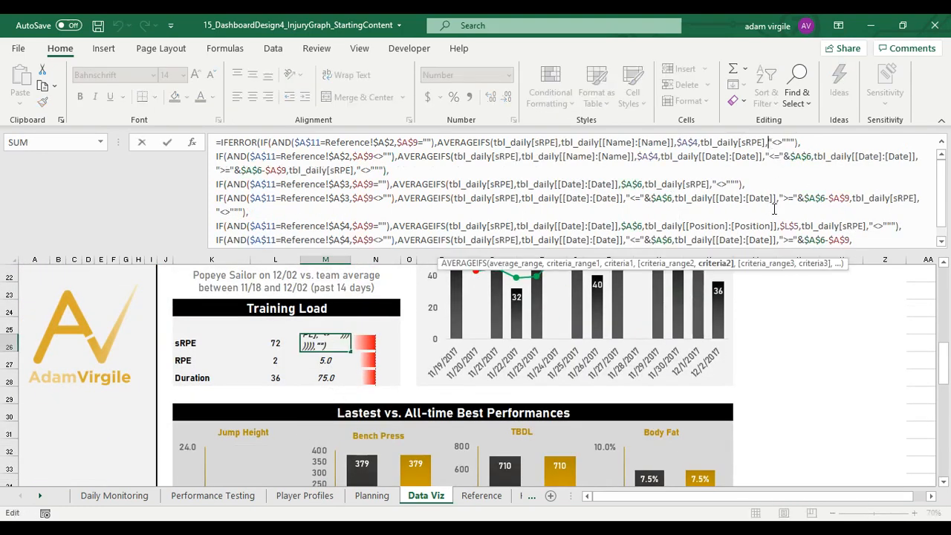
pyautogui.press('Escape')
pyautogui.scroll(4, 420, 381)
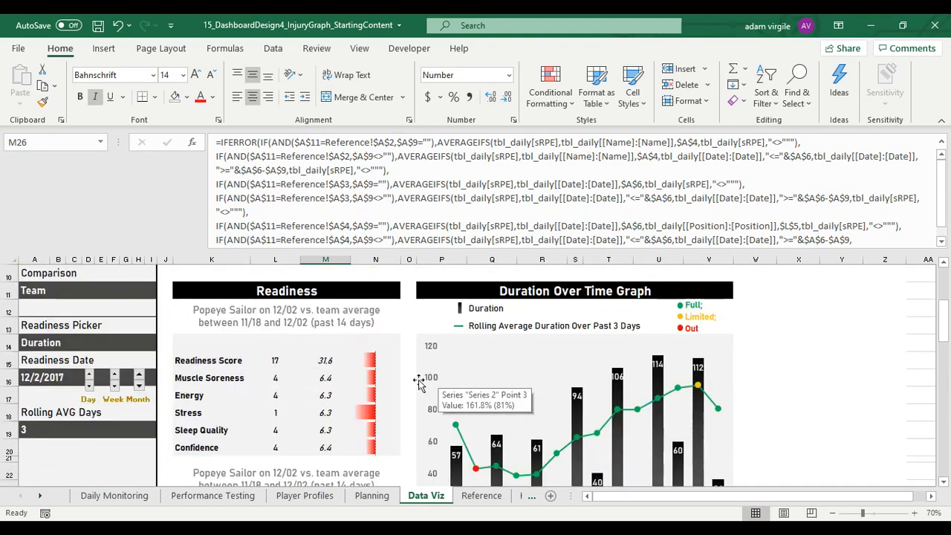
# Copy the ,"<>""" criterion out of the M15 formula and paste it as text into the empty cell X15
pyautogui.scroll(-1, 320, 379)
pyautogui.click(204, 289)
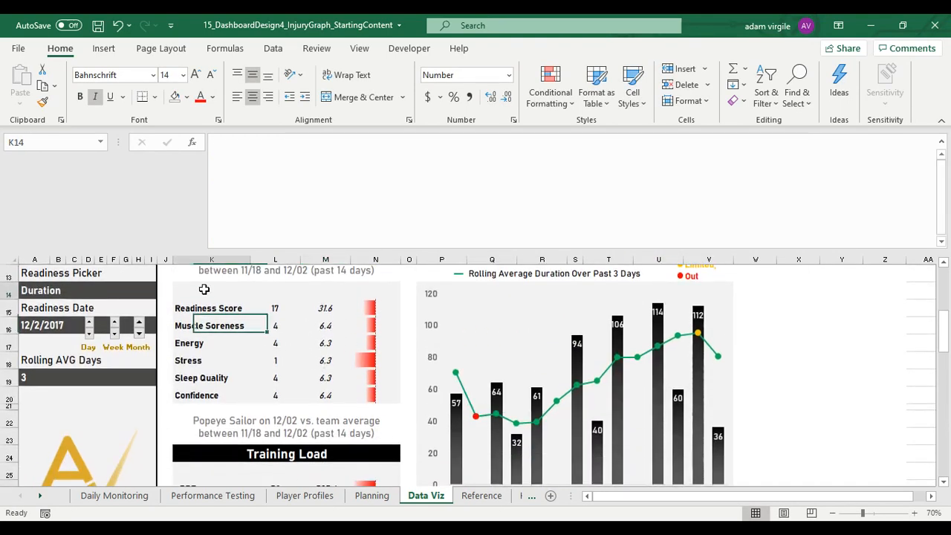
pyautogui.click(324, 308)
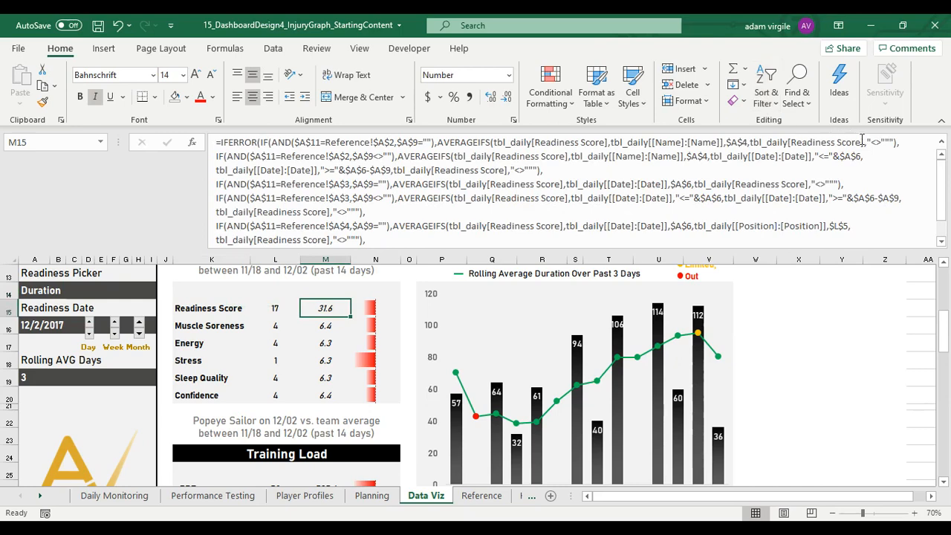
pyautogui.moveTo(864, 142); pyautogui.dragTo(893, 144)
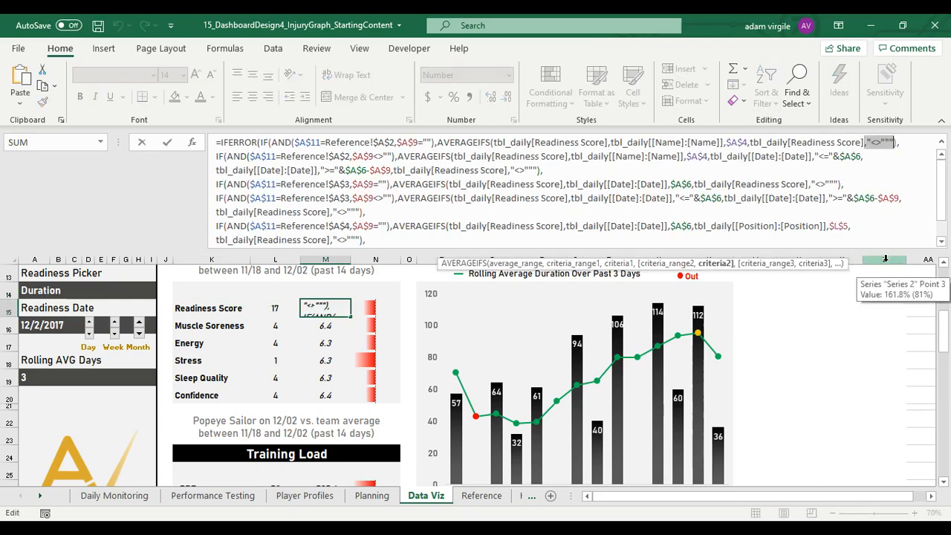
pyautogui.press('Escape')
pyautogui.click(810, 312)
pyautogui.rightClick(808, 309)
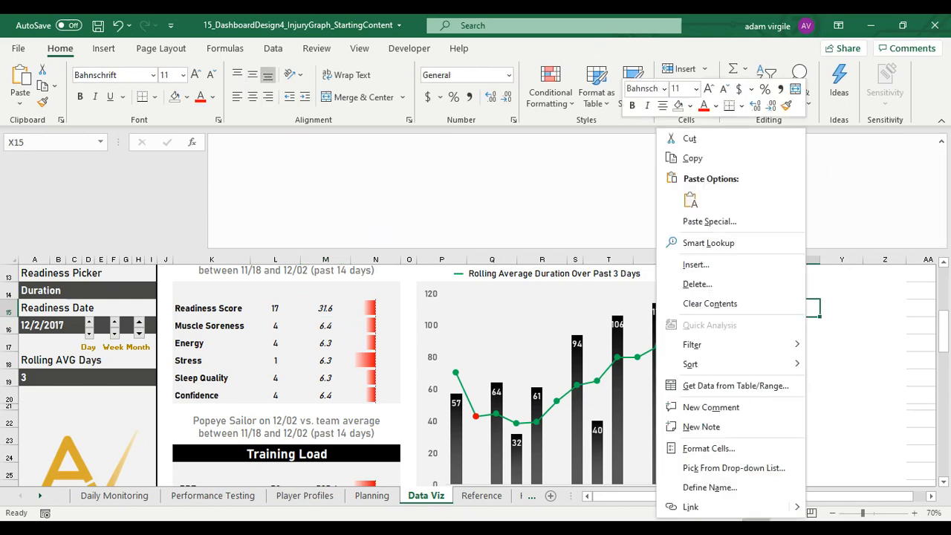
pyautogui.click(689, 200)
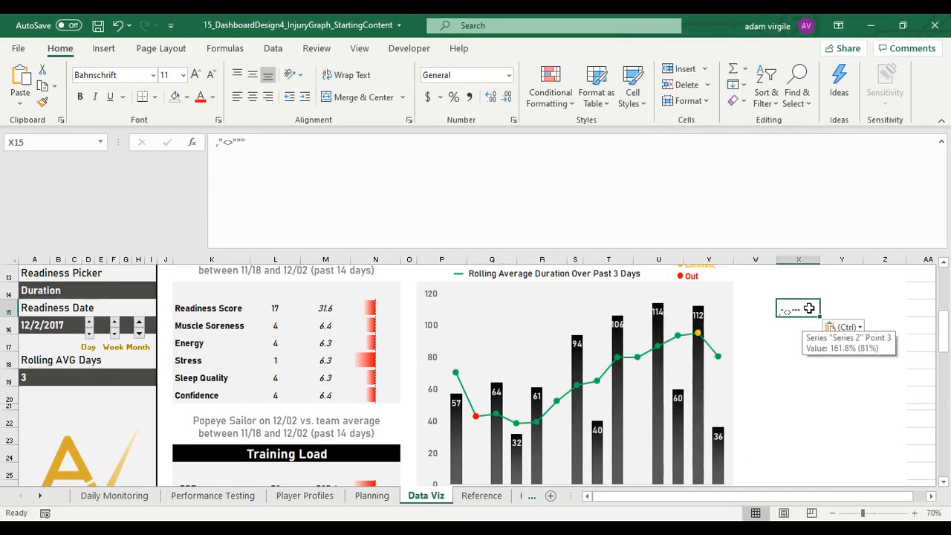
# In M15, extend the first AVERAGEIFS branch with tbl_daily[Team] as an additional criteria range after the "<>""" criterion
pyautogui.click(331, 309)
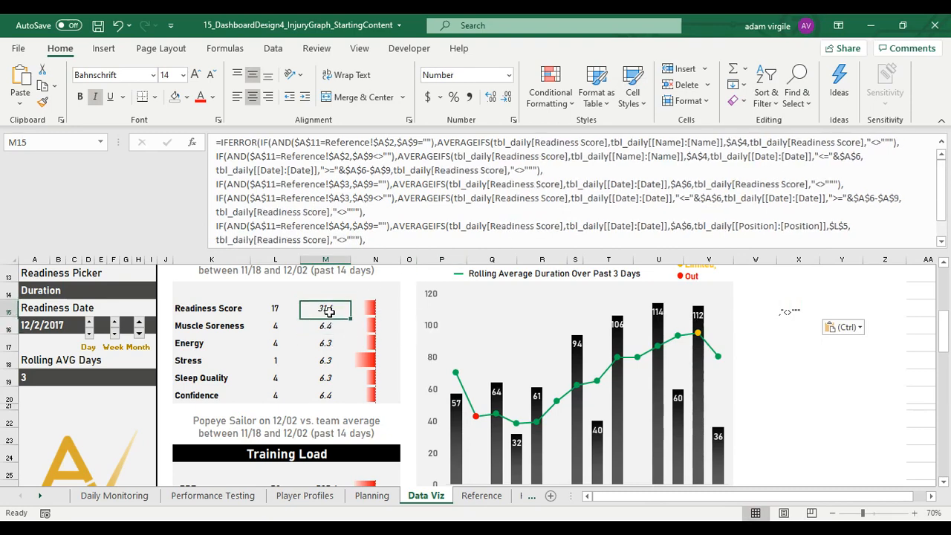
pyautogui.click(885, 142)
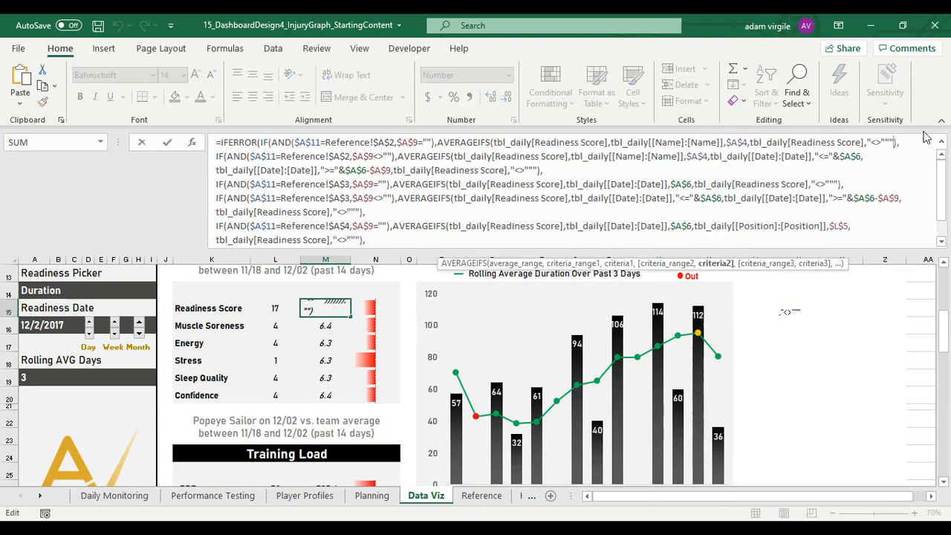
pyautogui.write(', ')
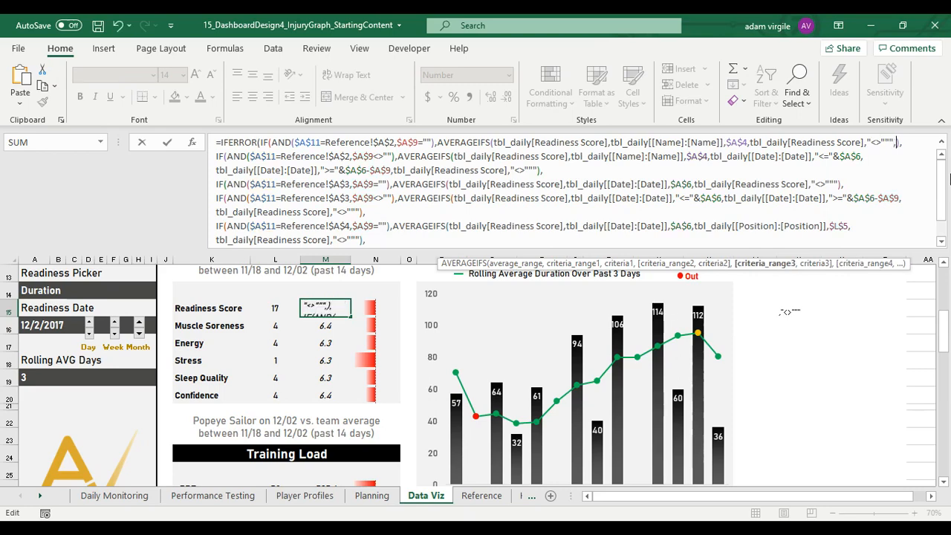
pyautogui.write('tbl_da')
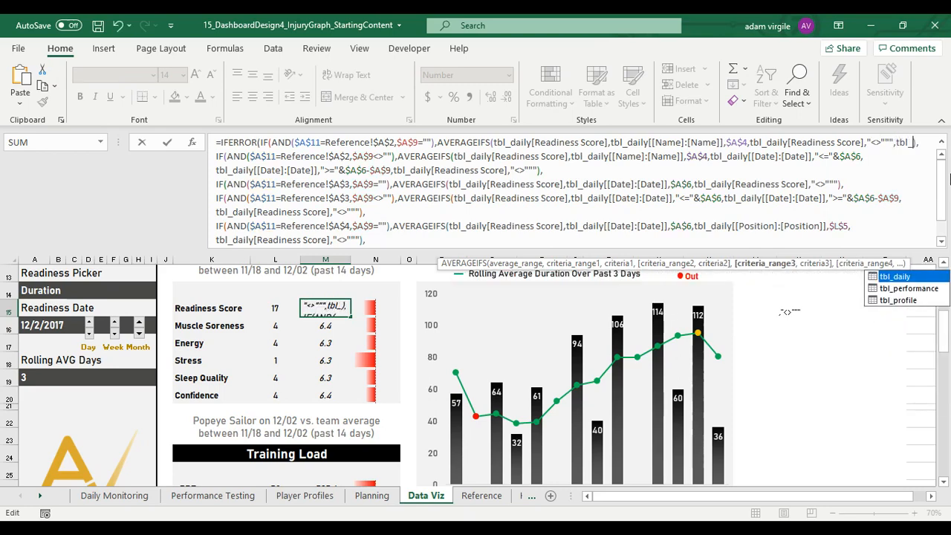
pyautogui.write('ily')
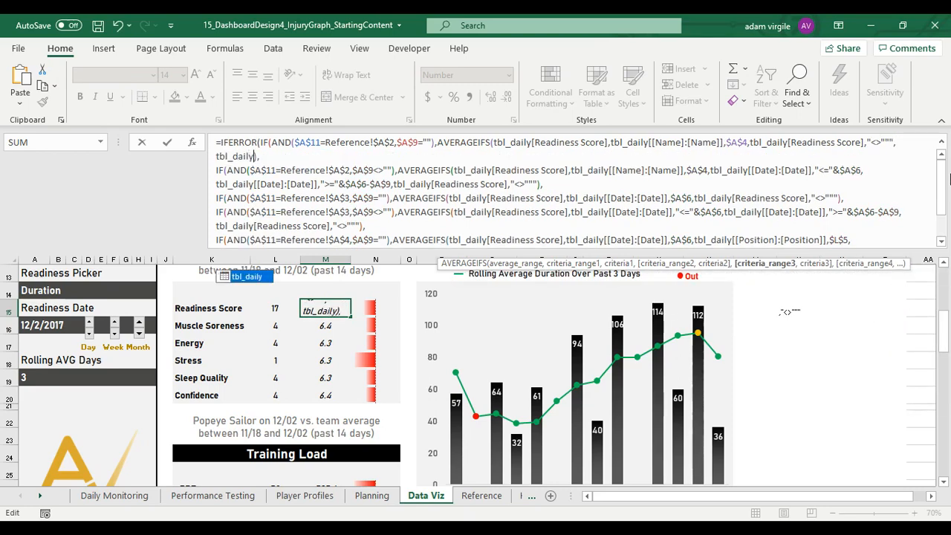
pyautogui.write('[')
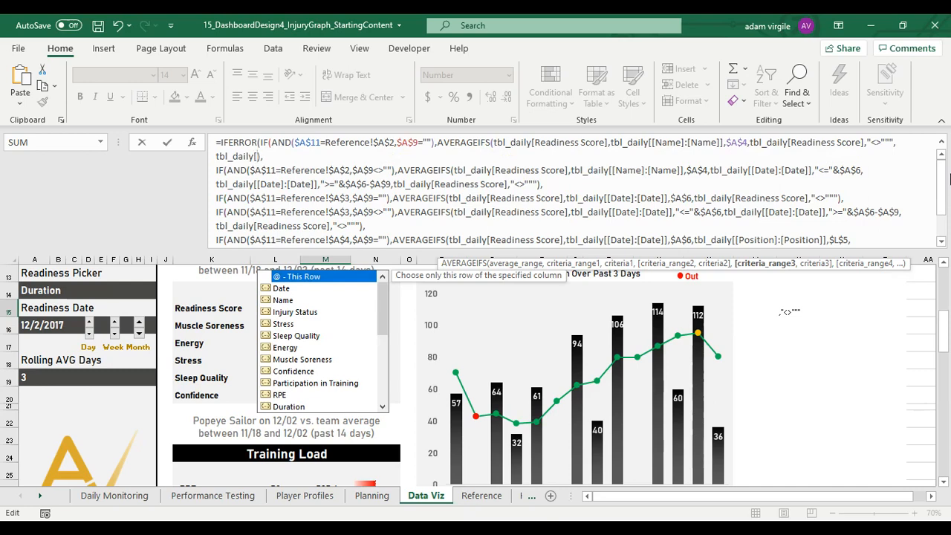
pyautogui.write('Tea')
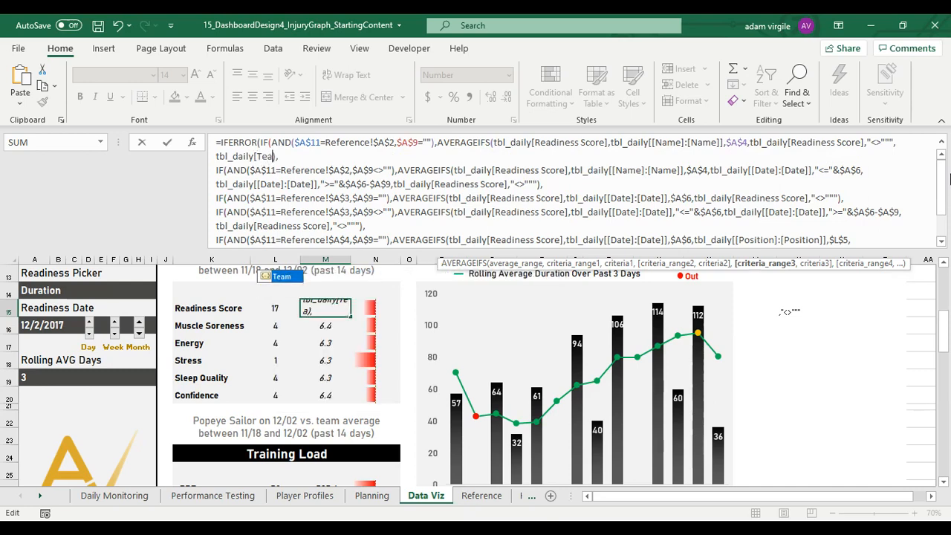
pyautogui.write('m]')
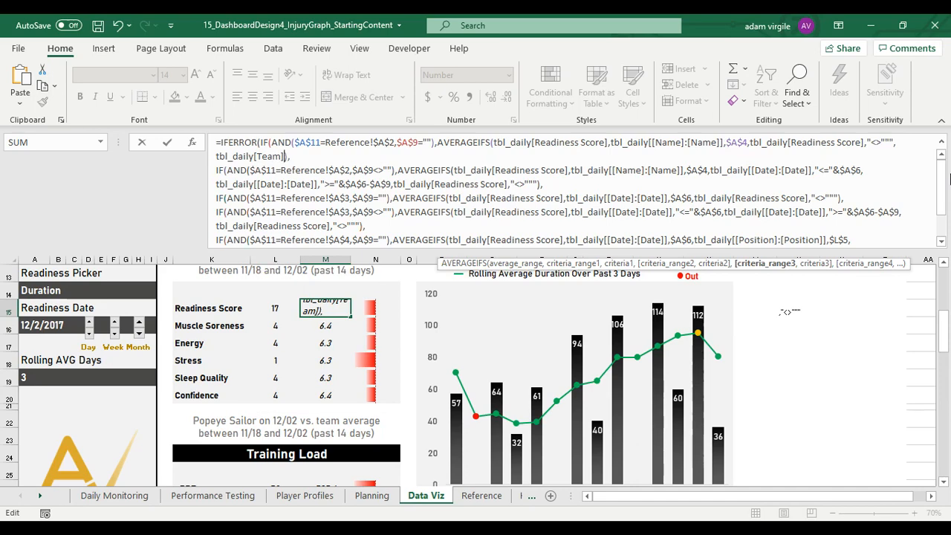
pyautogui.write(',')
# Give the new Team criteria range in M15 the absolute reference $K$3 as its criterion and commit the formula
pyautogui.scroll(4, 356, 353)
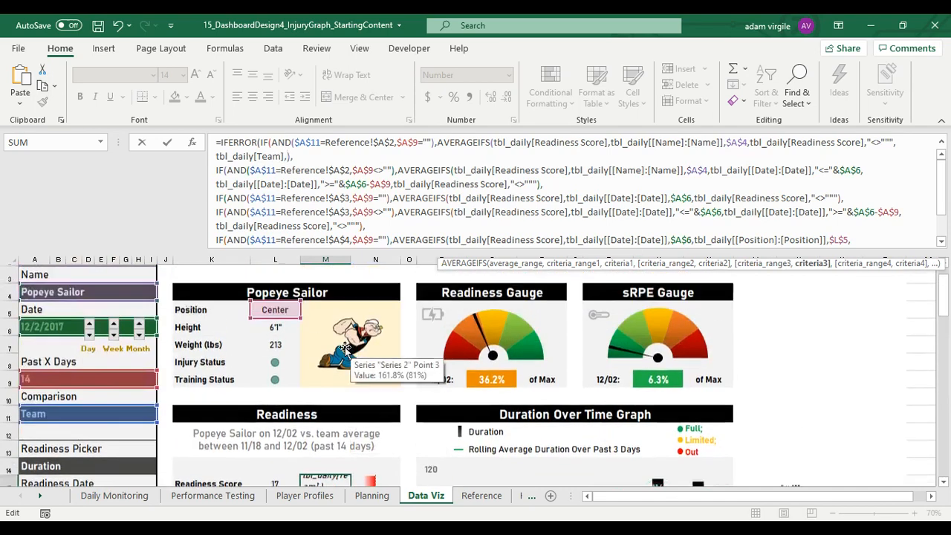
pyautogui.click(212, 302)
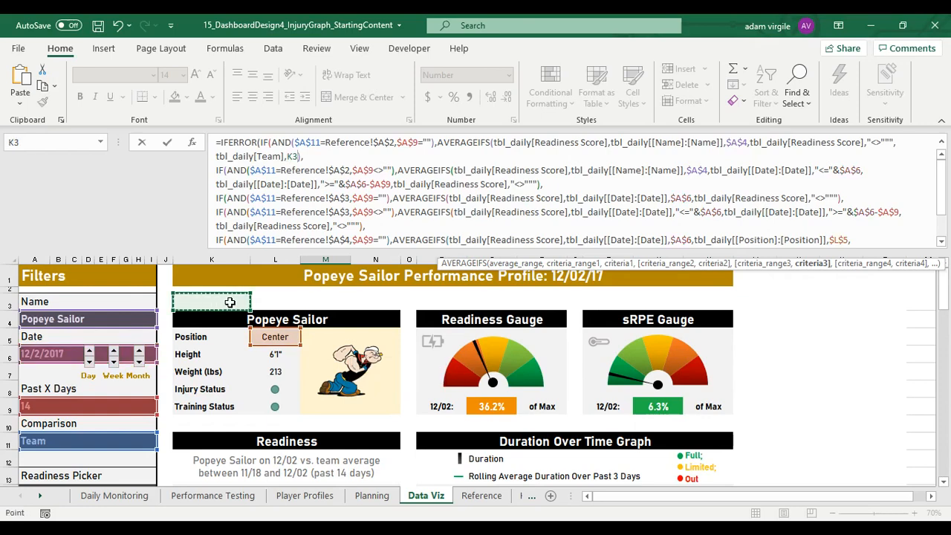
pyautogui.click(289, 157)
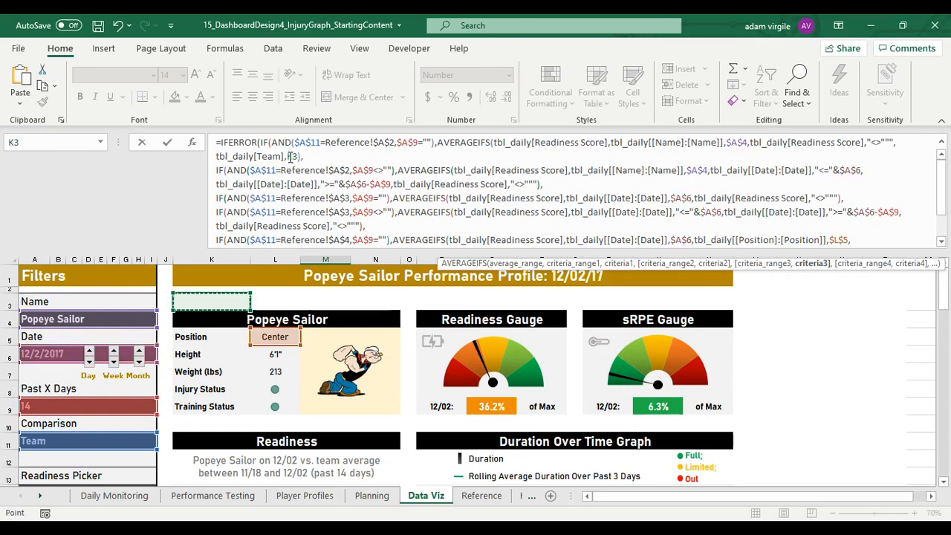
pyautogui.write('$A')
pyautogui.write('$K$')
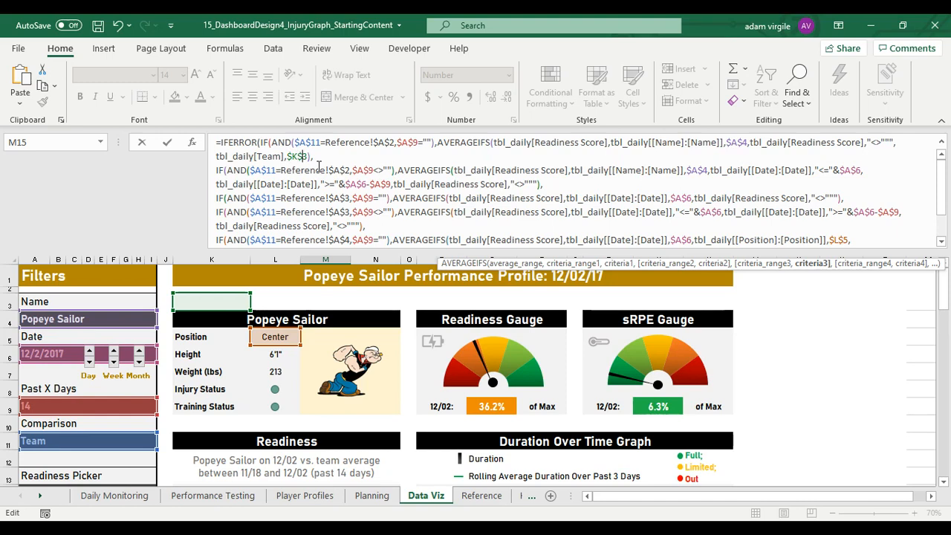
pyautogui.press('Return')
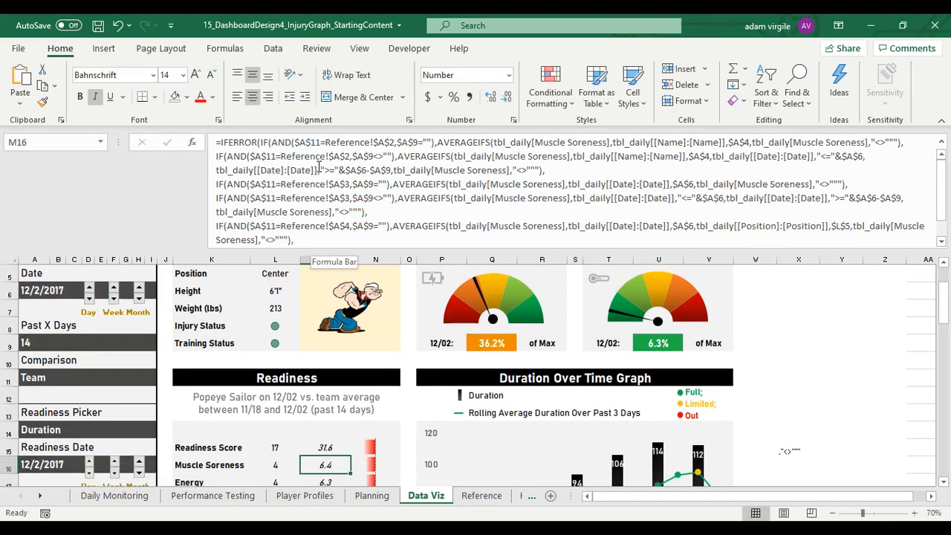
# Copy the ,"<>""",tbl_daily[Team],$K$3 part of the M15 formula and paste it as text into X16
pyautogui.click(335, 448)
pyautogui.click(305, 156)
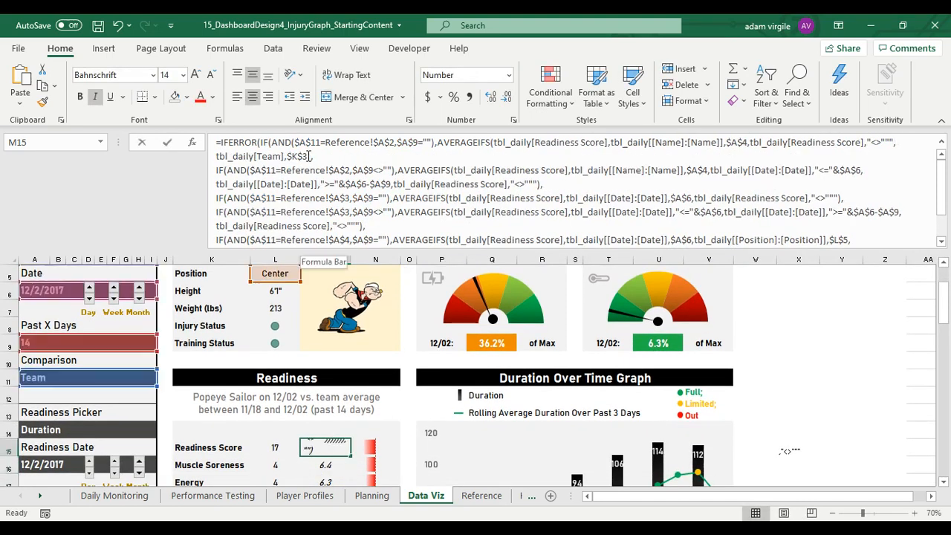
pyautogui.moveTo(303, 156); pyautogui.dragTo(875, 147)
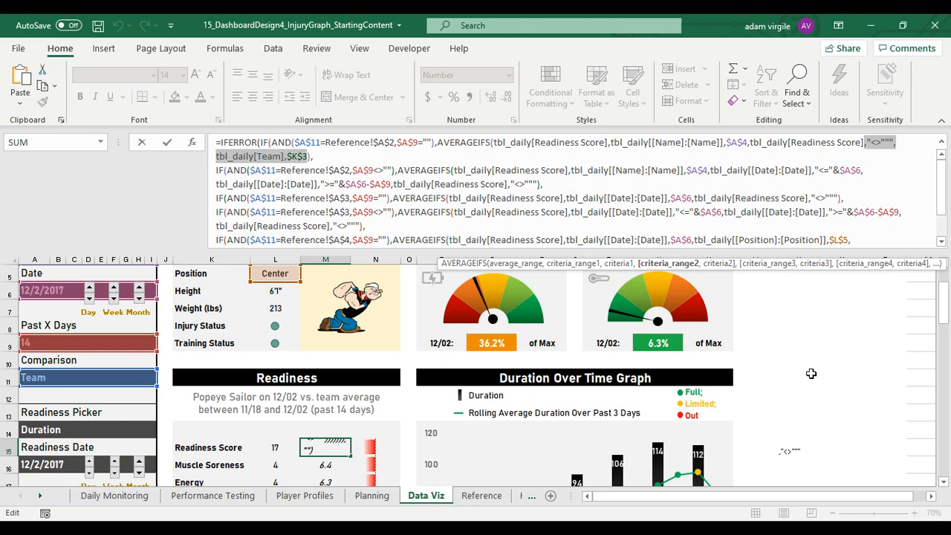
pyautogui.moveTo(782, 452)
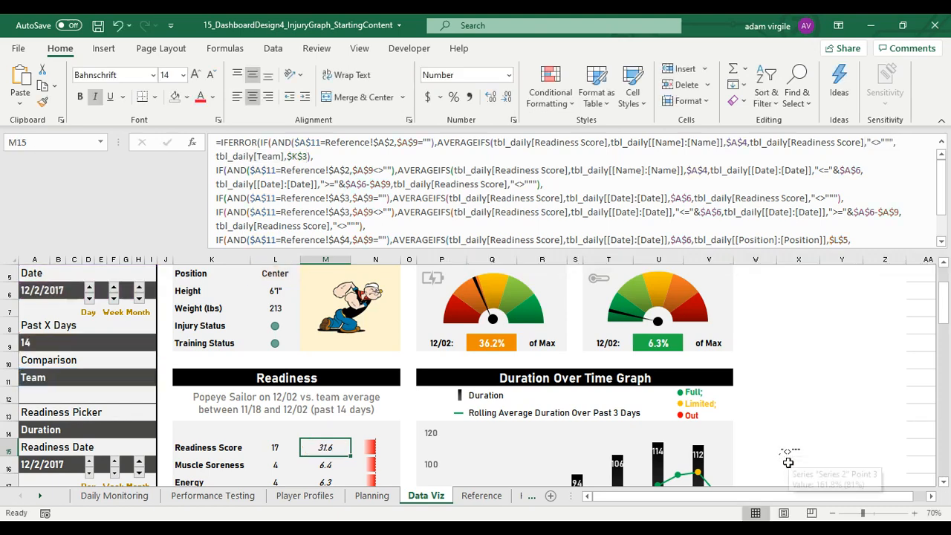
pyautogui.rightClick(785, 461)
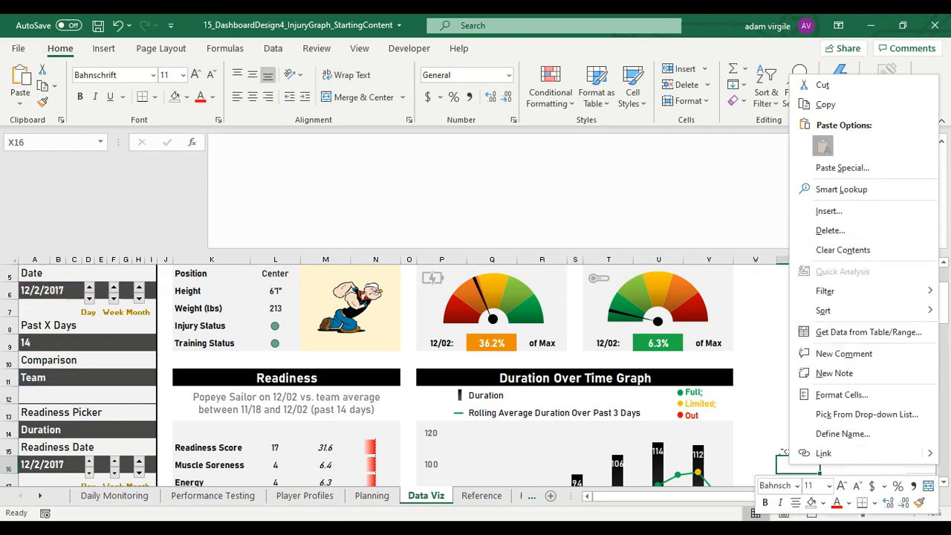
pyautogui.click(823, 146)
pyautogui.click(837, 419)
pyautogui.scroll(-1, 817, 424)
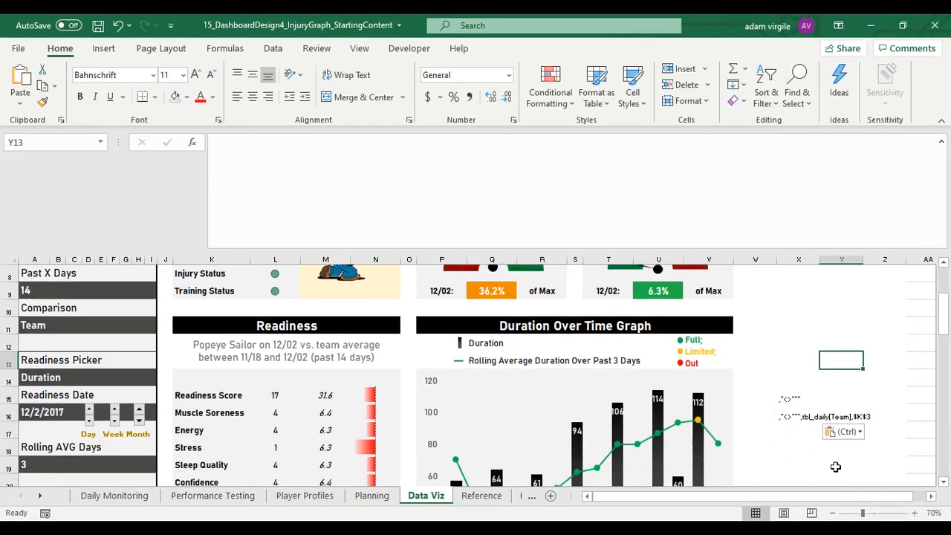
# Examine the first branch of M15: its comparison condition on $A$11, the Team criterion and the K3 cell it references
pyautogui.click(322, 394)
pyautogui.moveTo(305, 156); pyautogui.dragTo(896, 142)
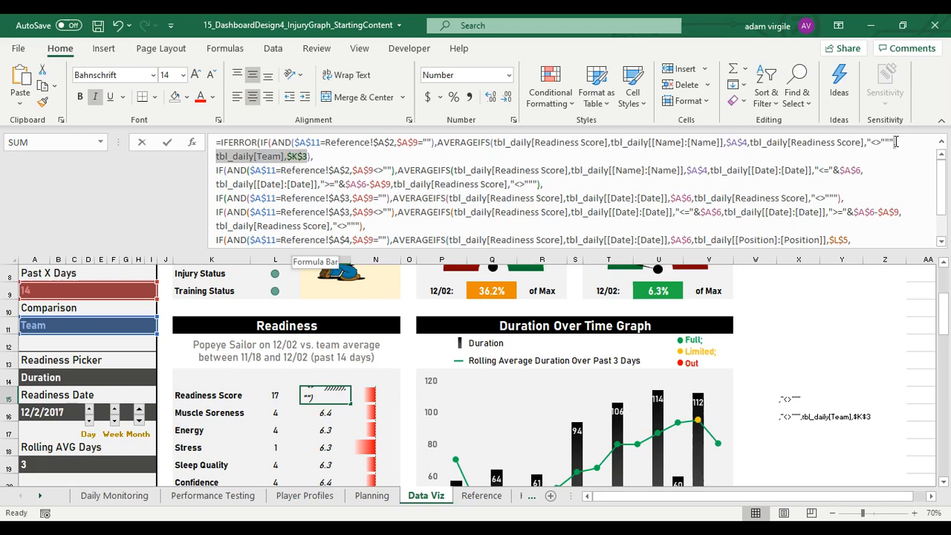
pyautogui.click(896, 141)
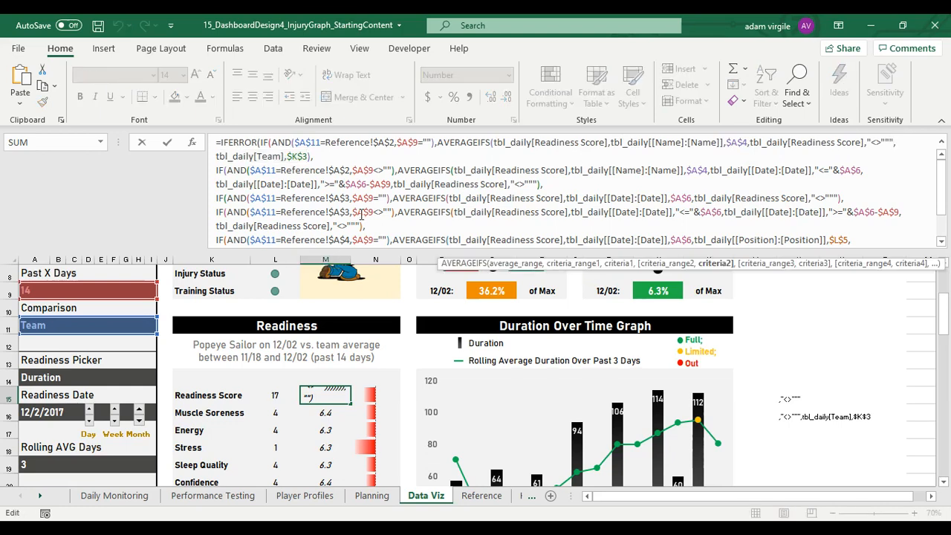
pyautogui.click(317, 144)
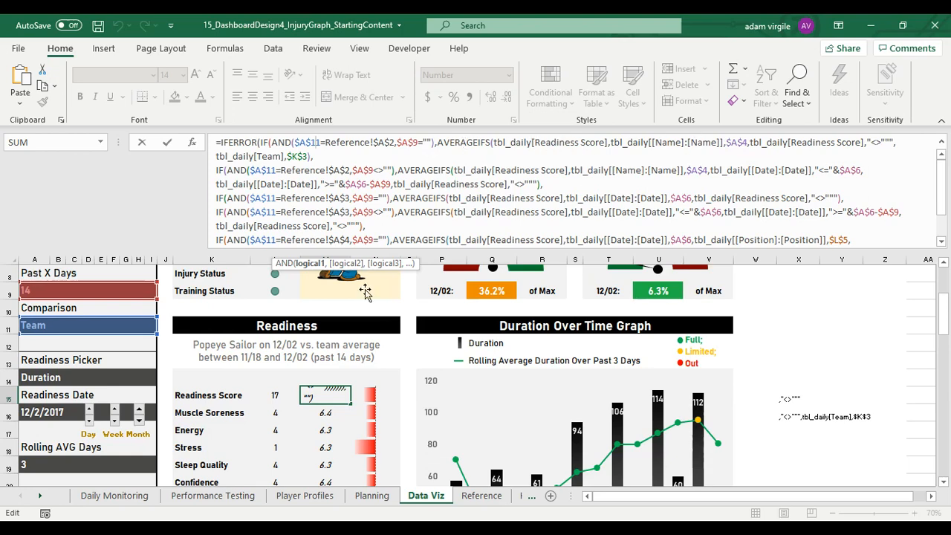
pyautogui.scroll(3, 365, 292)
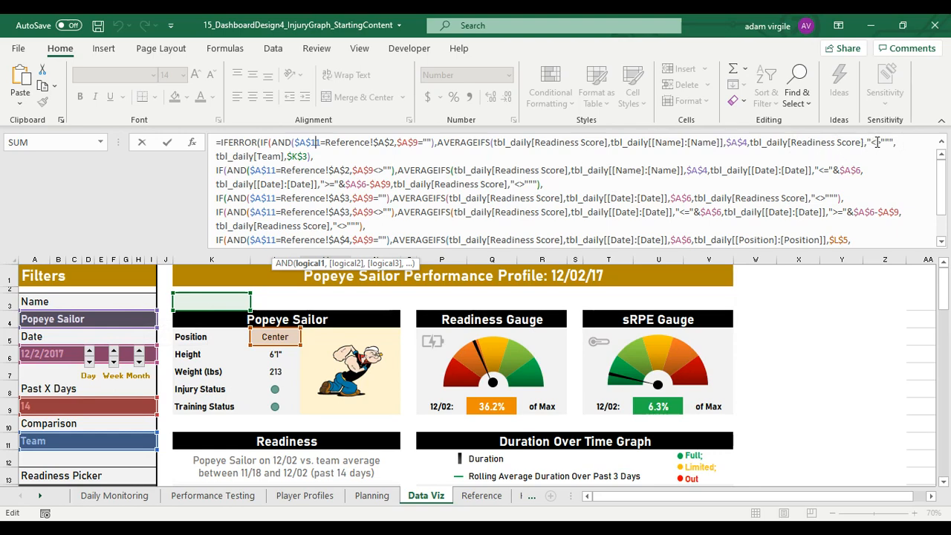
pyautogui.click(266, 158)
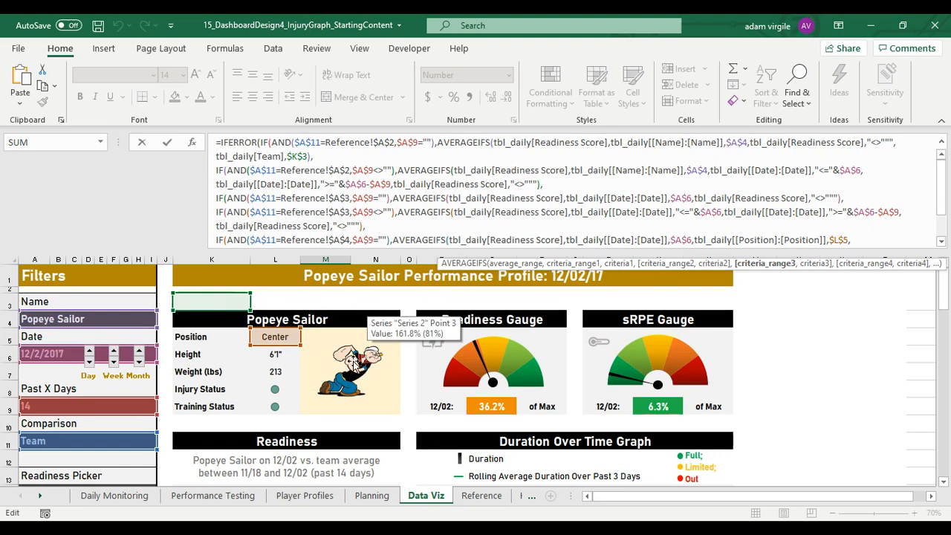
# Remove ,tbl_daily[Team],$K$3 from the first AVERAGEIFS branch of M15 and commit the formula
pyautogui.moveTo(308, 157); pyautogui.dragTo(893, 140)
pyautogui.press('Delete')
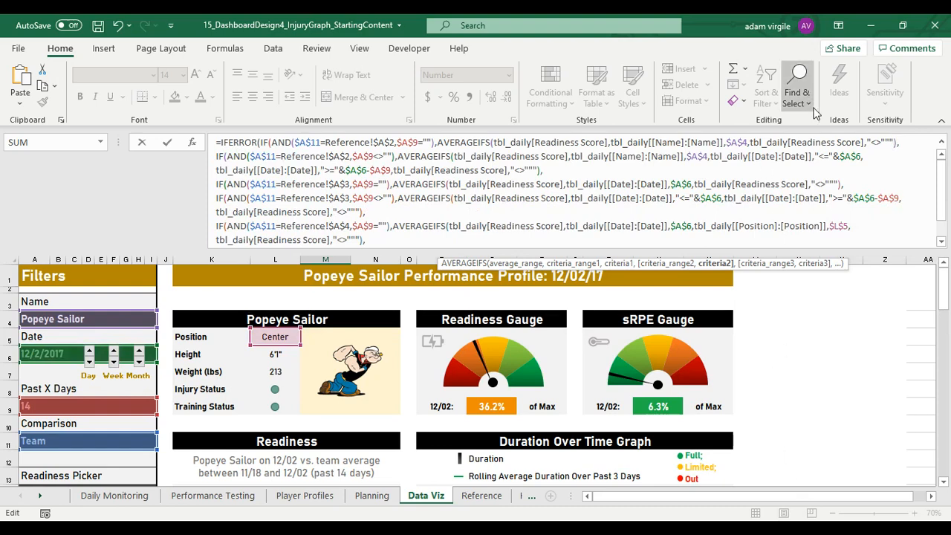
pyautogui.press('Return')
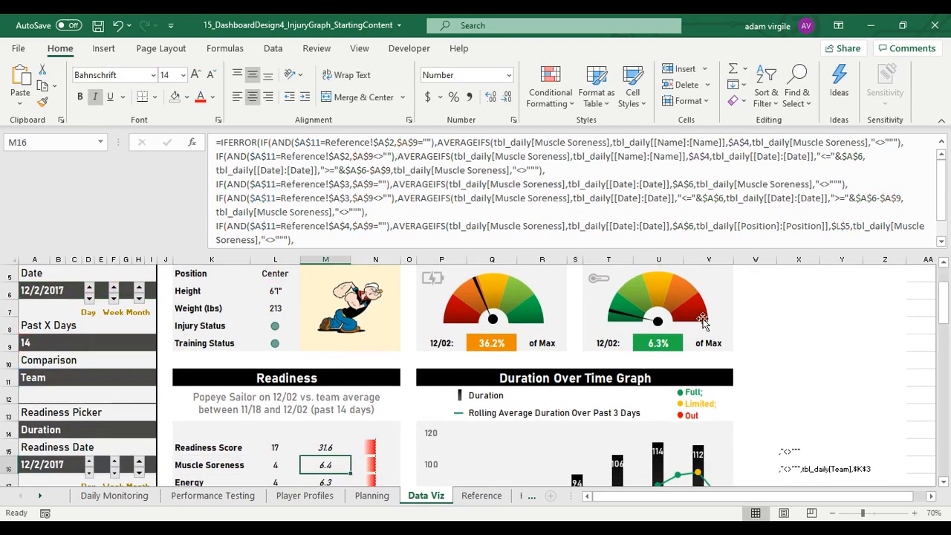
# Compare the criterion text in X15 with the team version in X16, and review the Readiness and Training Load range whose formulas use it
pyautogui.scroll(-1, 802, 381)
pyautogui.scroll(1, 802, 381)
pyautogui.click(798, 395)
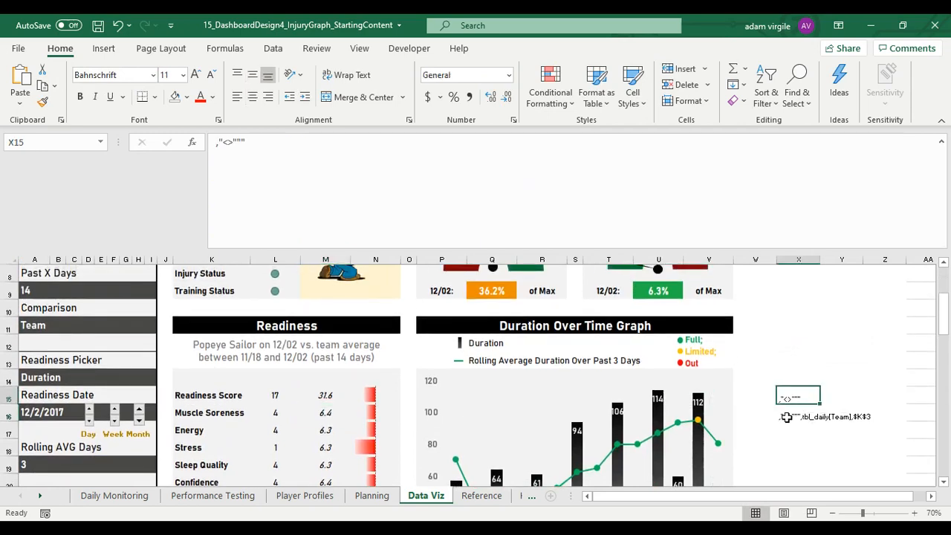
pyautogui.click(788, 416)
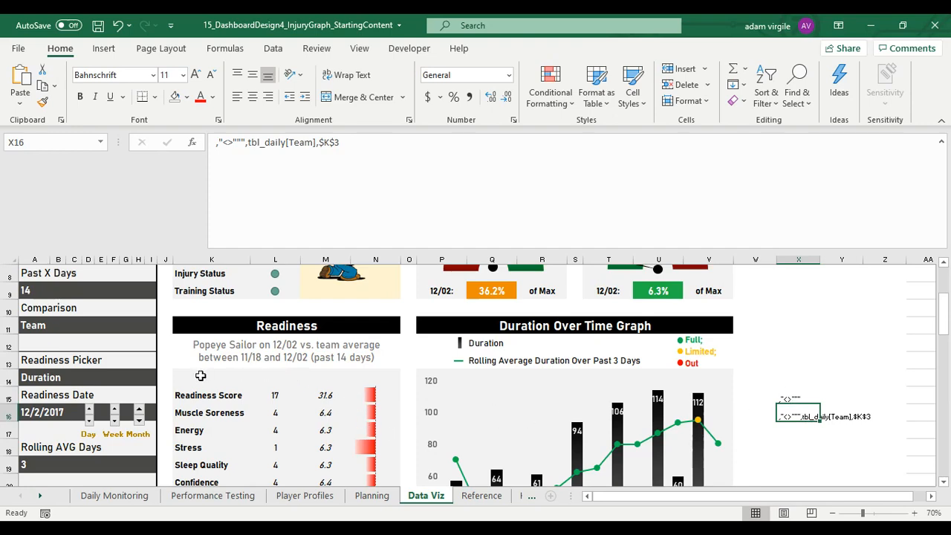
pyautogui.moveTo(201, 376); pyautogui.dragTo(408, 378)
pyautogui.scroll(2, 379, 335)
pyautogui.scroll(-1, 363, 371)
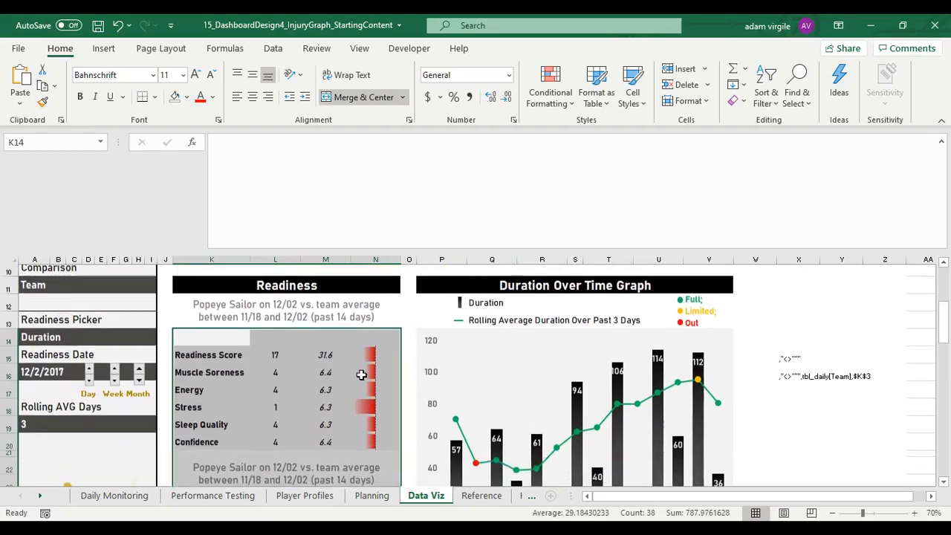
# Check the athlete's Readiness Score formula in L15 for the ,"<>""" text stored in X15, leaving both cells unedited
pyautogui.click(275, 342)
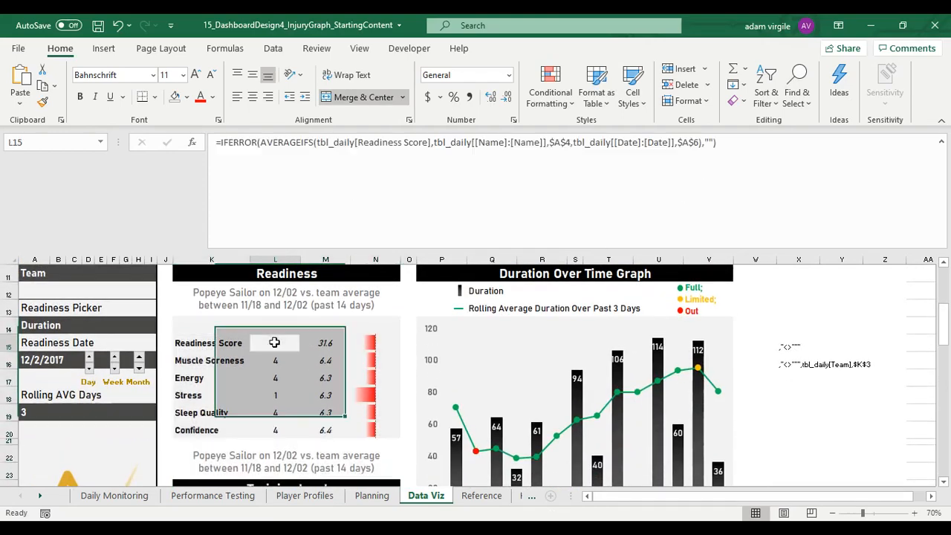
pyautogui.click(676, 142)
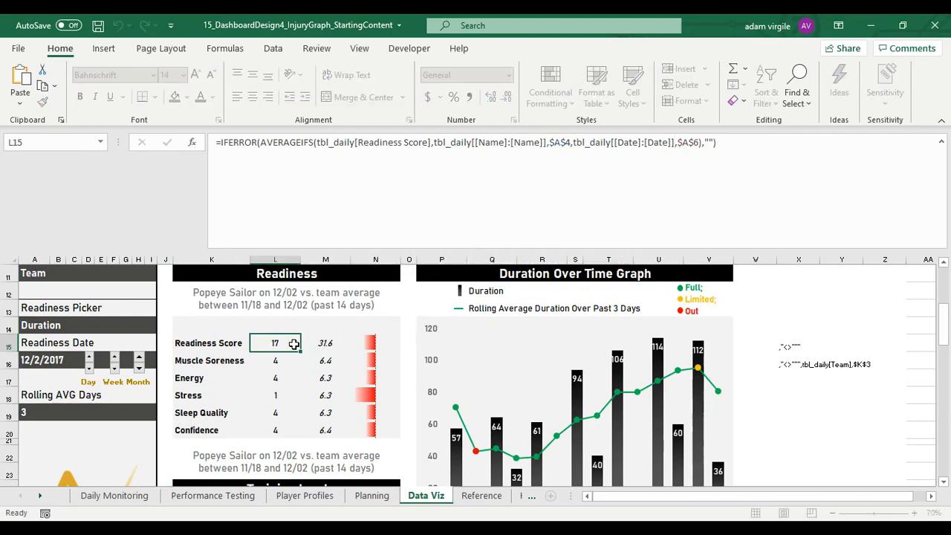
pyautogui.press('Escape')
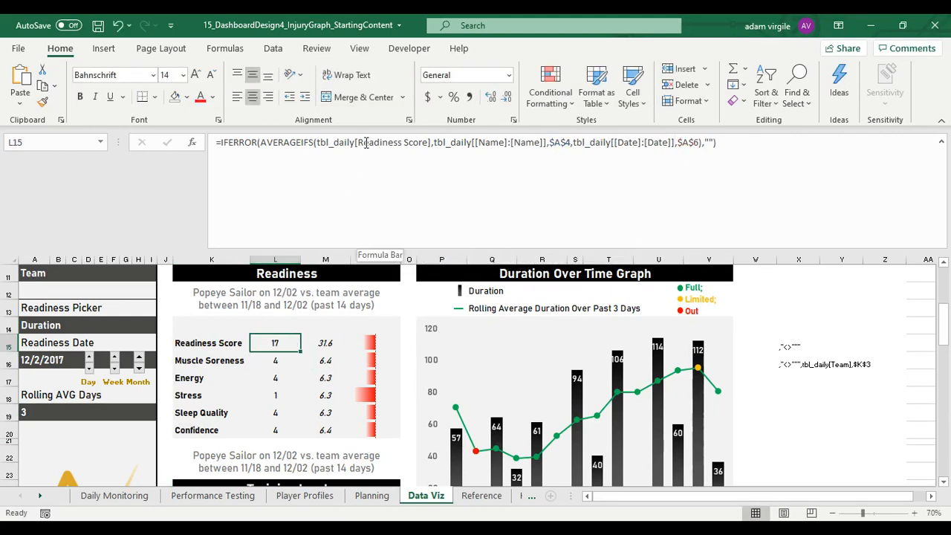
pyautogui.click(704, 144)
pyautogui.press('Escape')
pyautogui.click(791, 344)
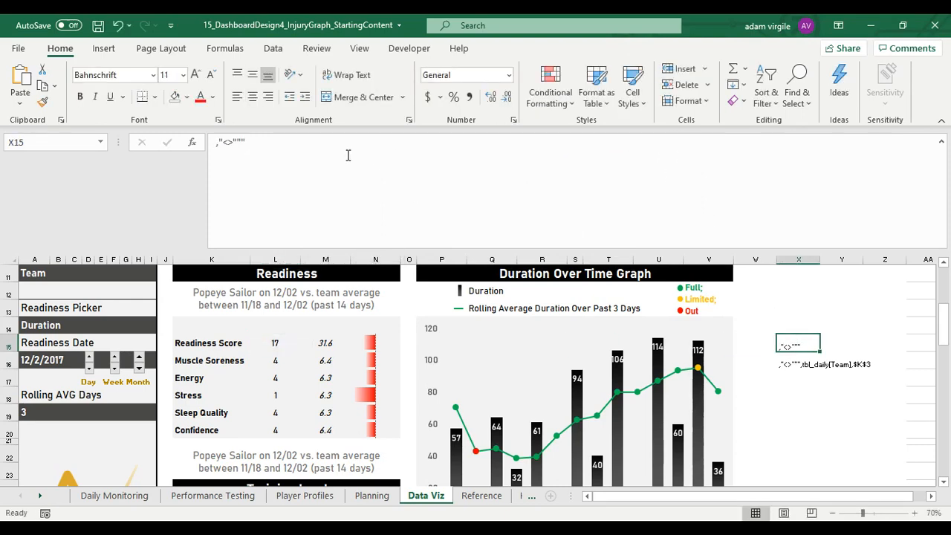
pyautogui.moveTo(347, 155); pyautogui.dragTo(217, 145)
pyautogui.press('Escape')
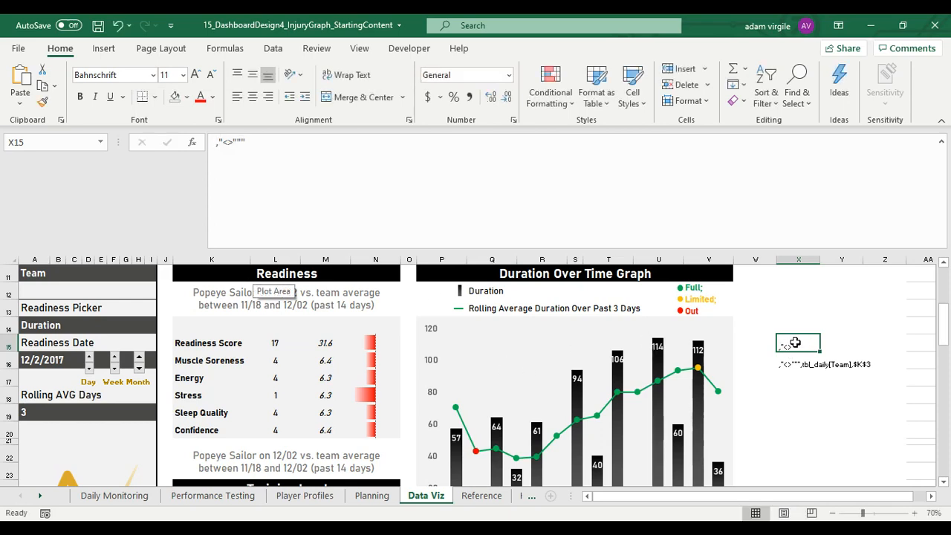
# Start a Replace on the Readiness and Training Load range and clear the existing [Duration] and [Duration Refined] entries
pyautogui.click(274, 344)
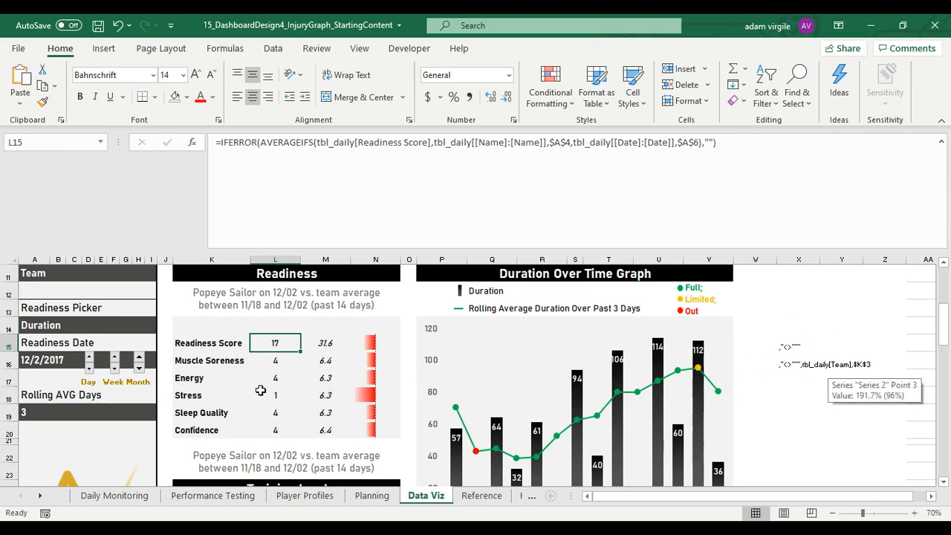
pyautogui.moveTo(211, 323); pyautogui.dragTo(367, 294)
pyautogui.scroll(7, 389, 350)
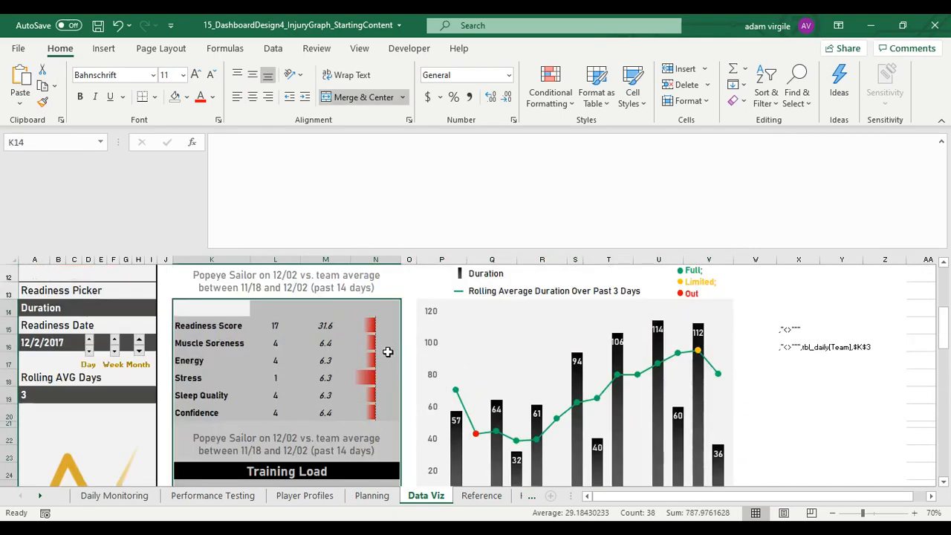
pyautogui.scroll(-4, 445, 371)
pyautogui.scroll(5, 445, 371)
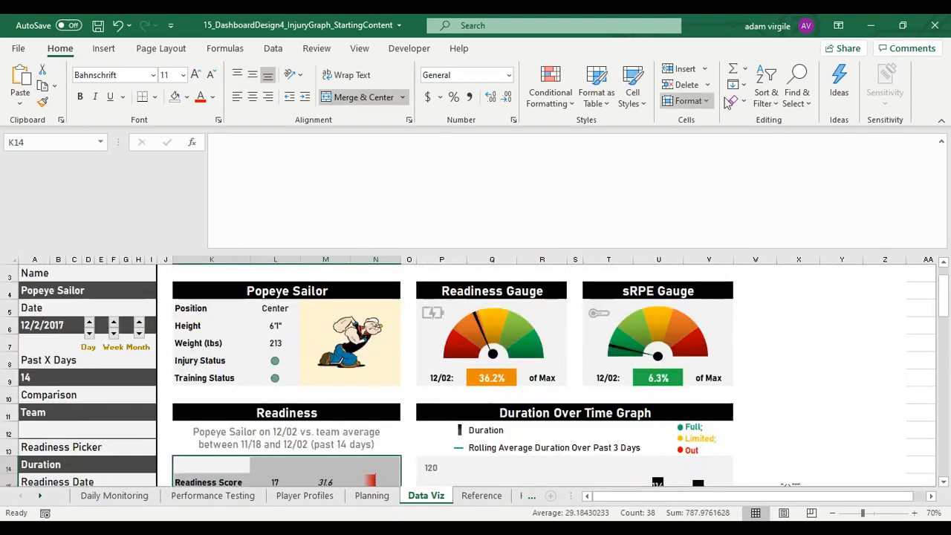
pyautogui.click(799, 100)
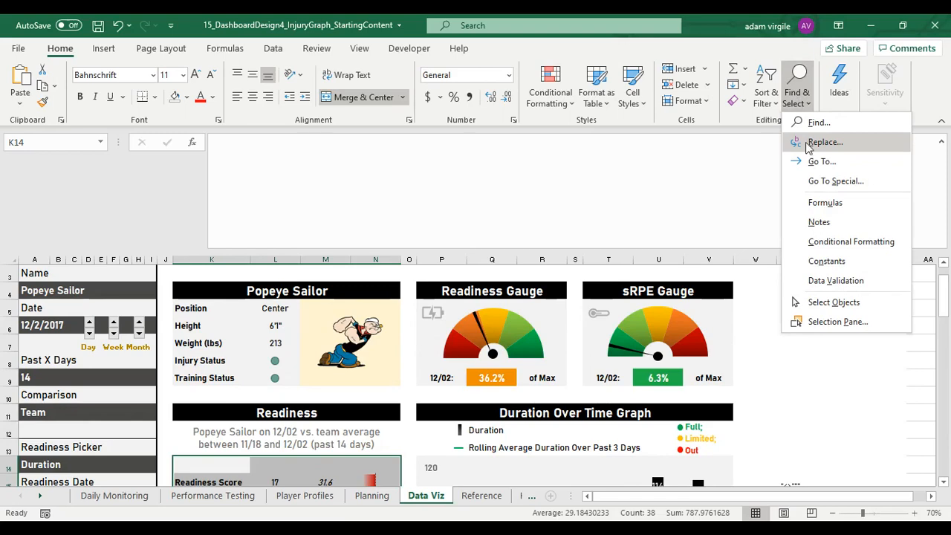
pyautogui.click(802, 141)
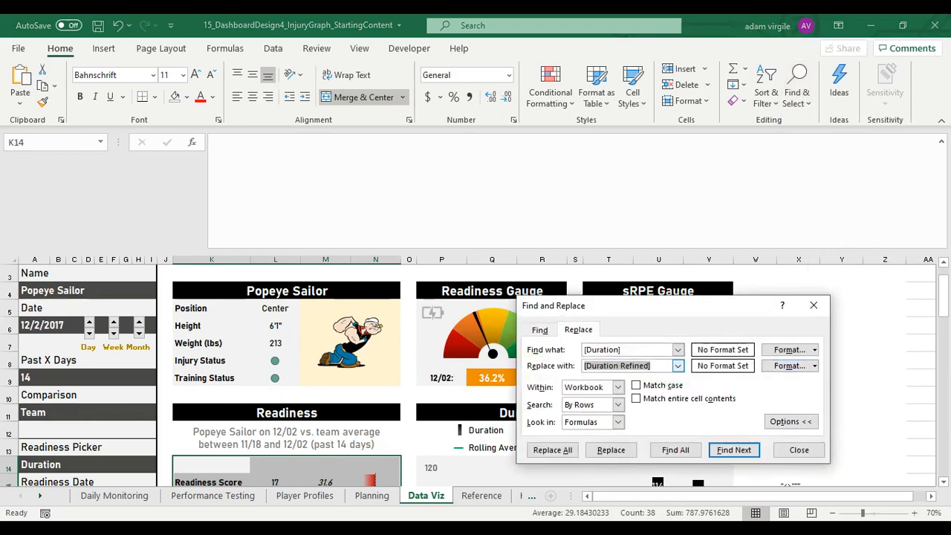
pyautogui.press('BackSpace')
pyautogui.moveTo(628, 349); pyautogui.dragTo(583, 350)
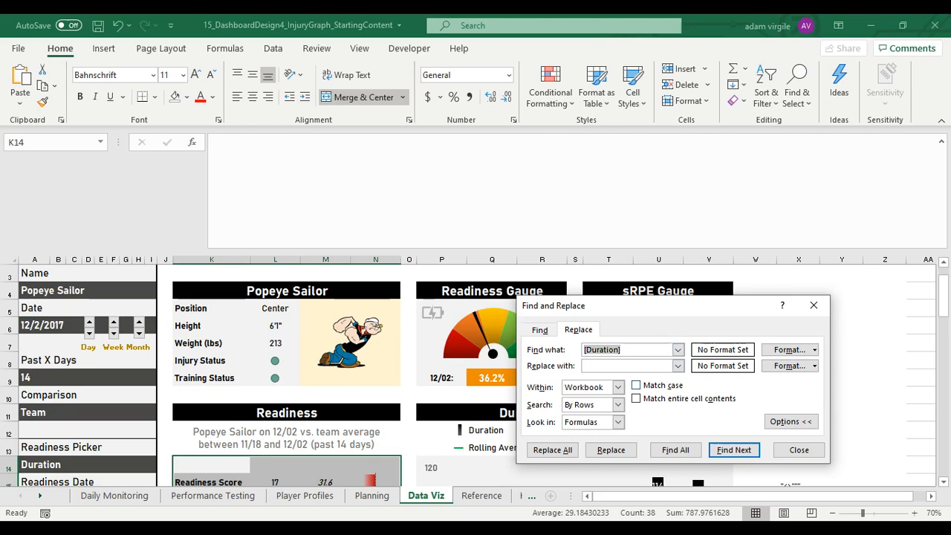
pyautogui.press('BackSpace')
# Limit the Replace scope to the current sheet, collapse the extra options and move the dialog off the dashboard
pyautogui.click(791, 422)
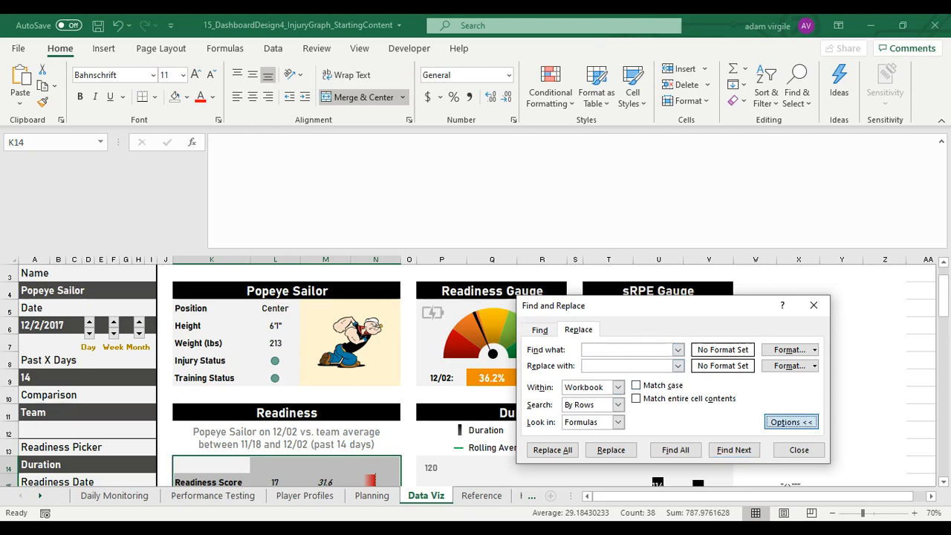
pyautogui.click(617, 387)
pyautogui.click(587, 396)
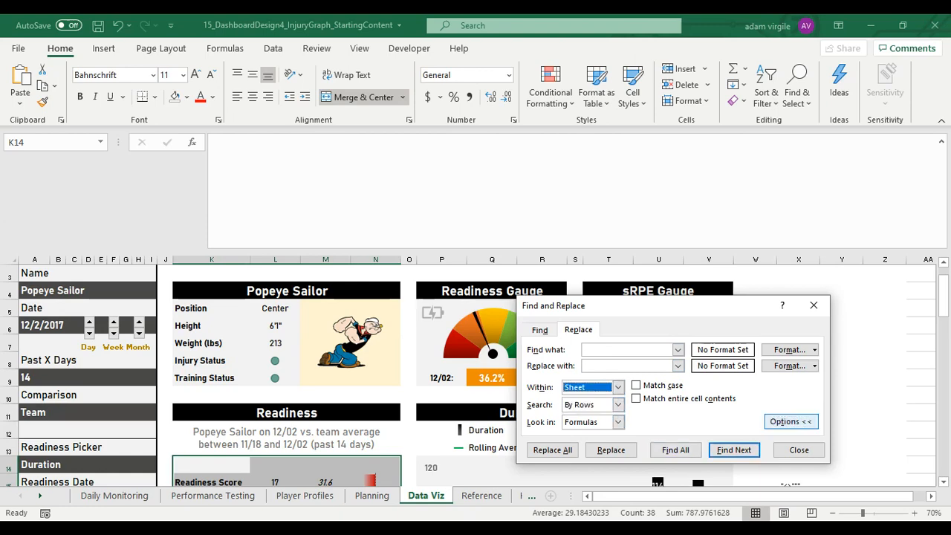
pyautogui.click(791, 421)
pyautogui.moveTo(712, 314); pyautogui.dragTo(524, 151)
# Copy the criterion text ,"<>""" from X15 and use it as the text to find
pyautogui.scroll(-2, 810, 401)
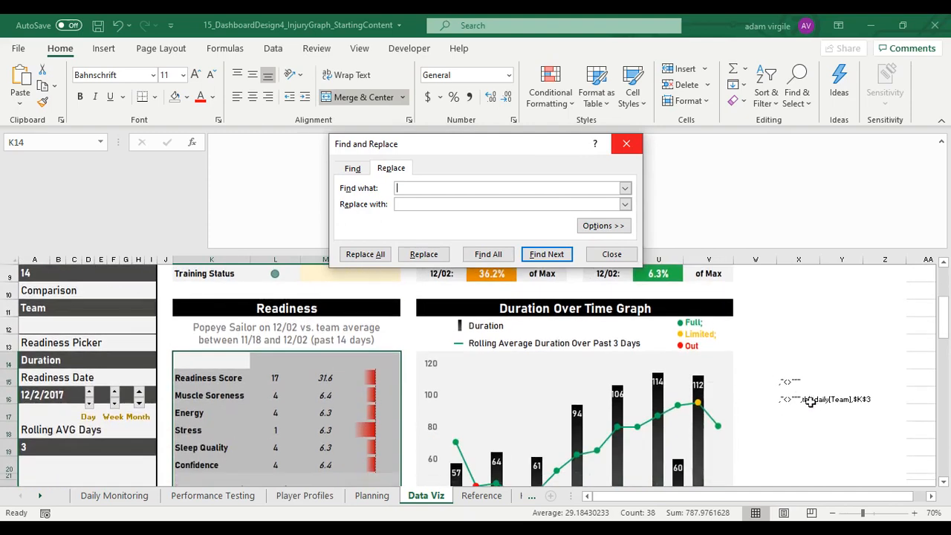
pyautogui.click(793, 381)
pyautogui.moveTo(253, 142); pyautogui.dragTo(162, 148)
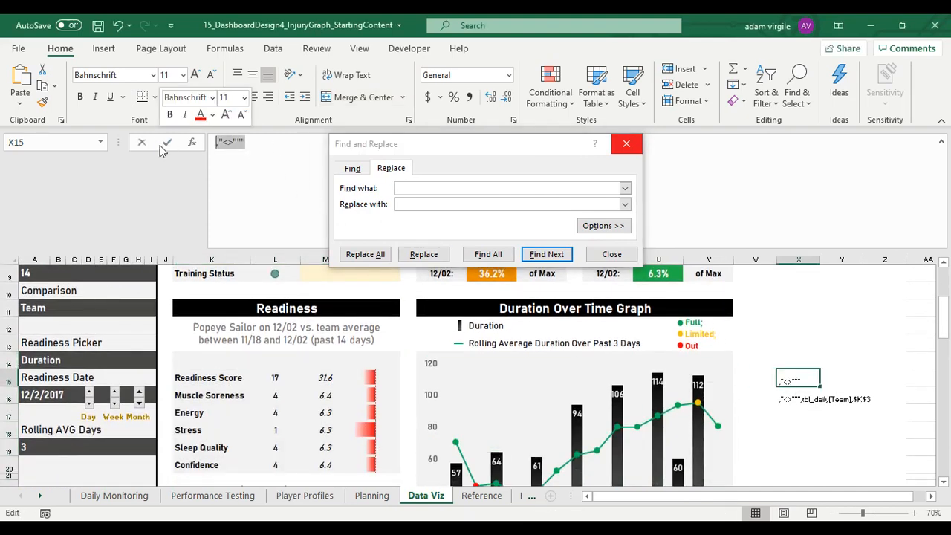
pyautogui.hotkey('ctrl', 'c')
pyautogui.click(446, 188)
pyautogui.hotkey('ctrl', 'v')
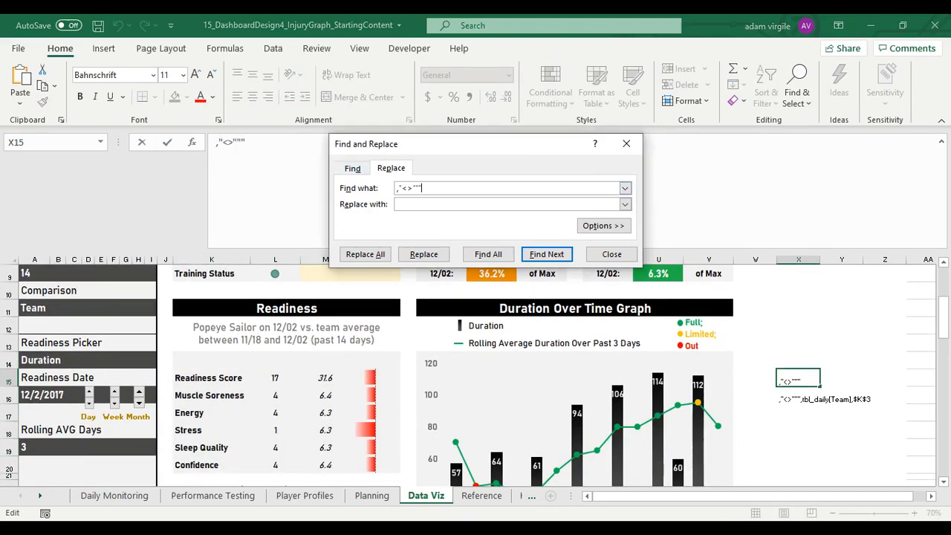
# Copy ,"<>""",tbl_daily[Team],$K$3 from X16 as the replacement text, then close the dialog and leave X16 unedited
pyautogui.click(814, 399)
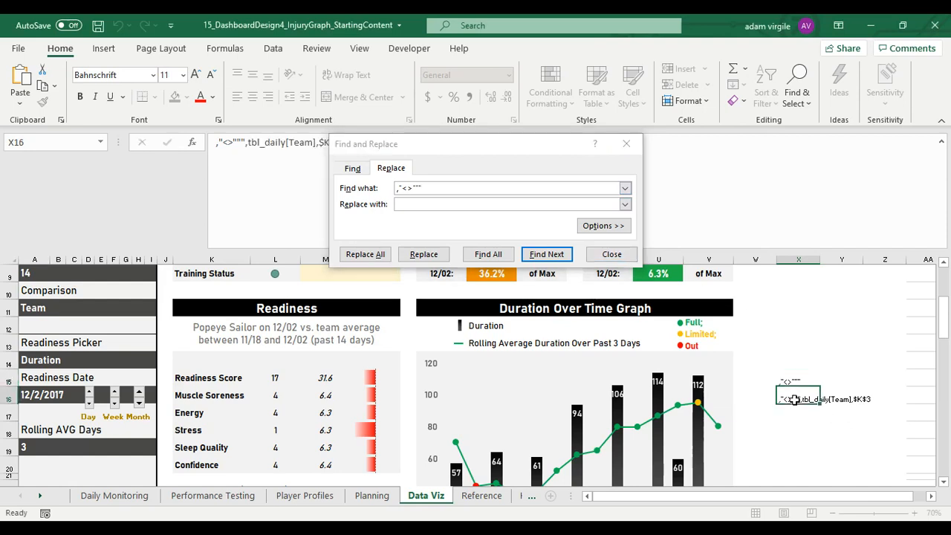
pyautogui.moveTo(519, 144); pyautogui.dragTo(658, 145)
pyautogui.moveTo(398, 150); pyautogui.dragTo(147, 144)
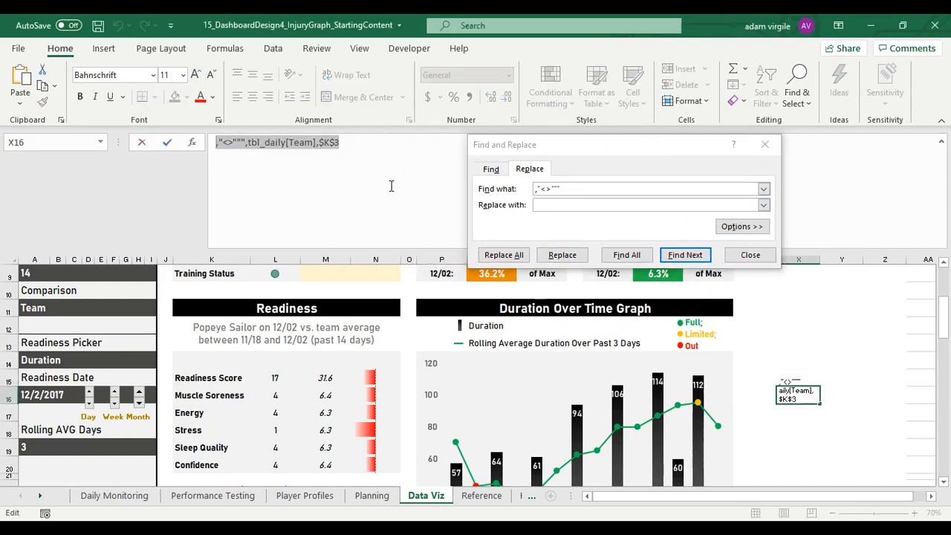
pyautogui.hotkey('ctrl', 'c')
pyautogui.click(646, 205)
pyautogui.hotkey('ctrl', 'v')
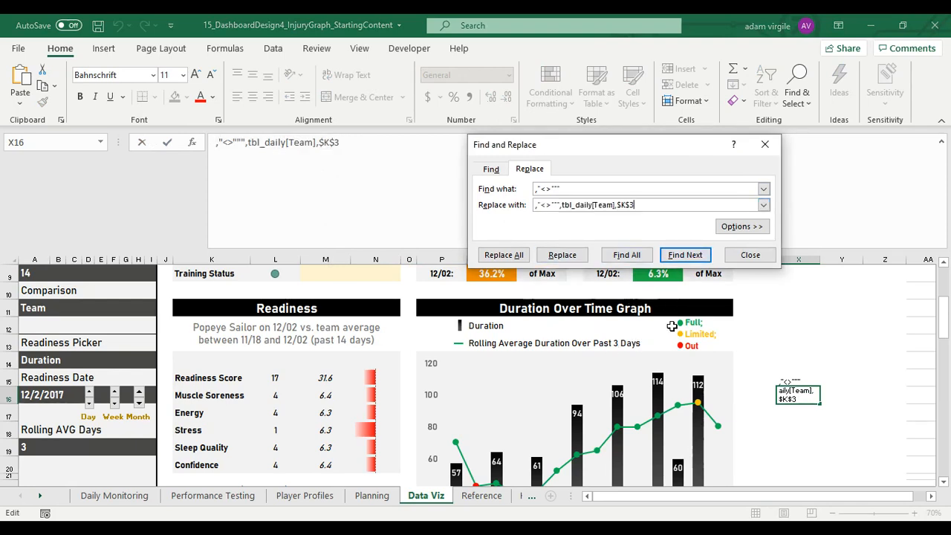
pyautogui.press('Escape')
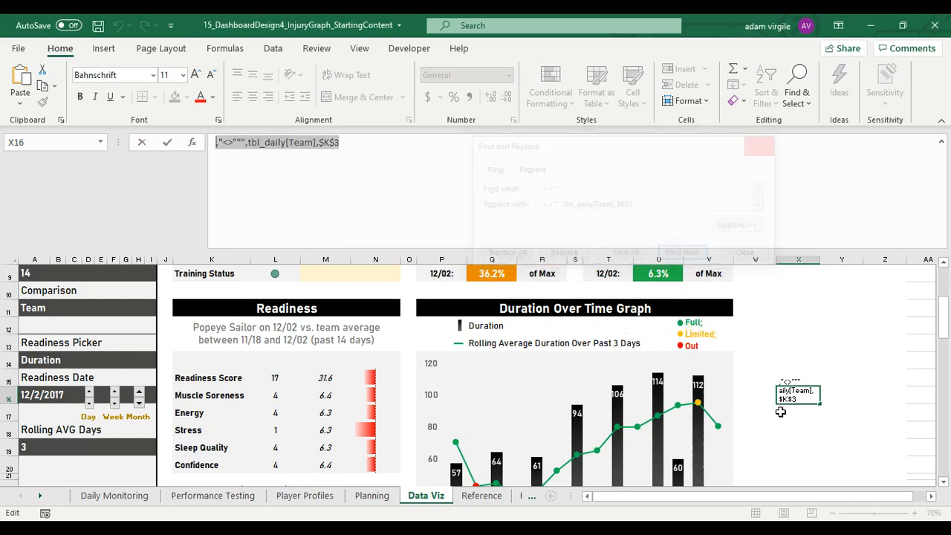
pyautogui.press('Escape')
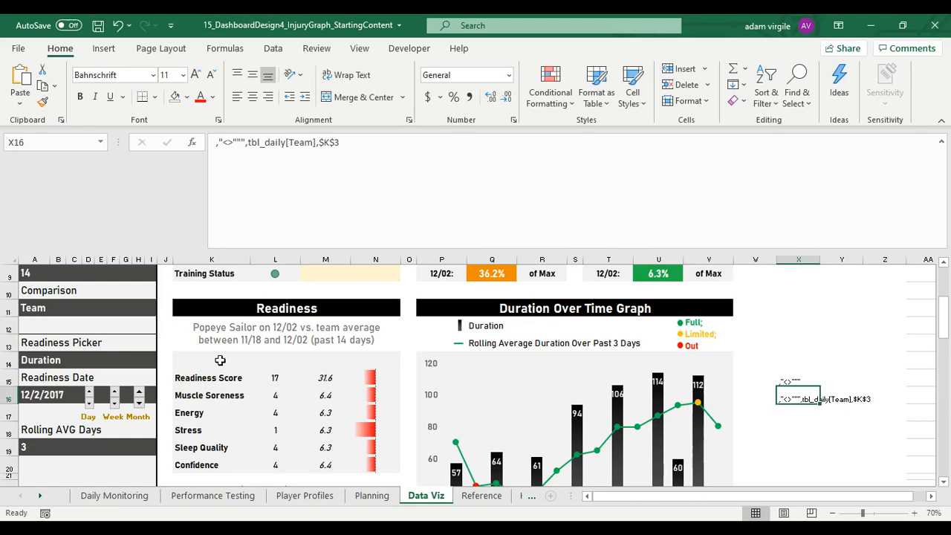
# Replace every ,"<>""" with ,"<>""",tbl_daily[Team],$K$3 in the Readiness and Training Load range
pyautogui.moveTo(220, 360); pyautogui.dragTo(366, 327)
pyautogui.scroll(6, 423, 342)
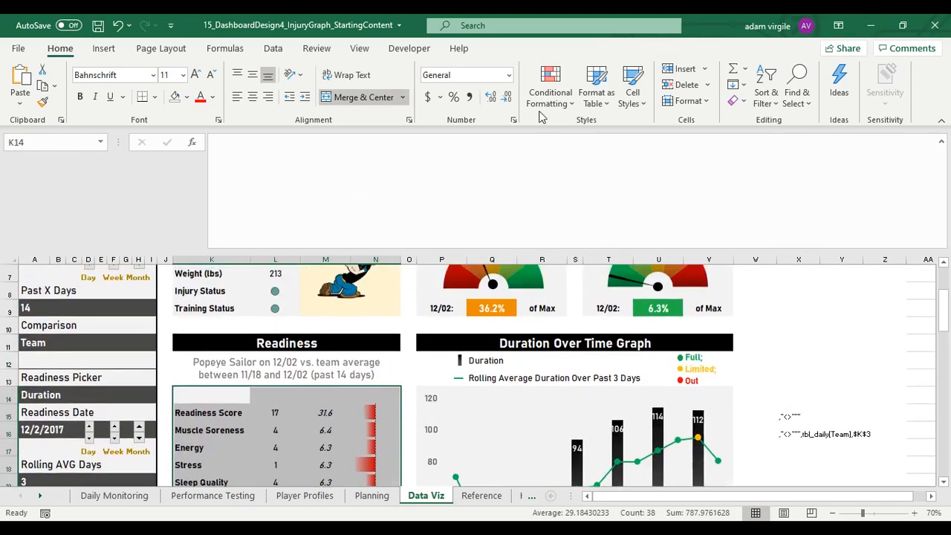
pyautogui.click(796, 88)
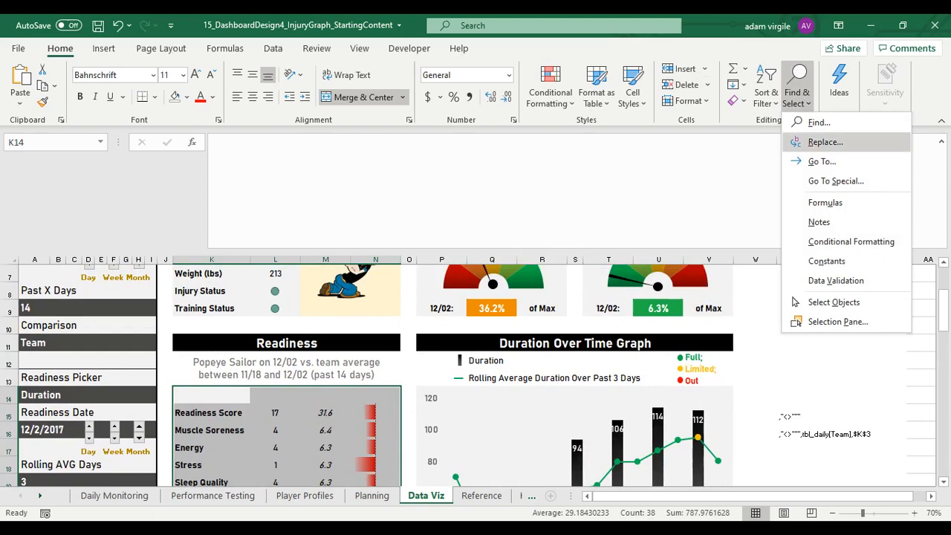
pyautogui.click(825, 142)
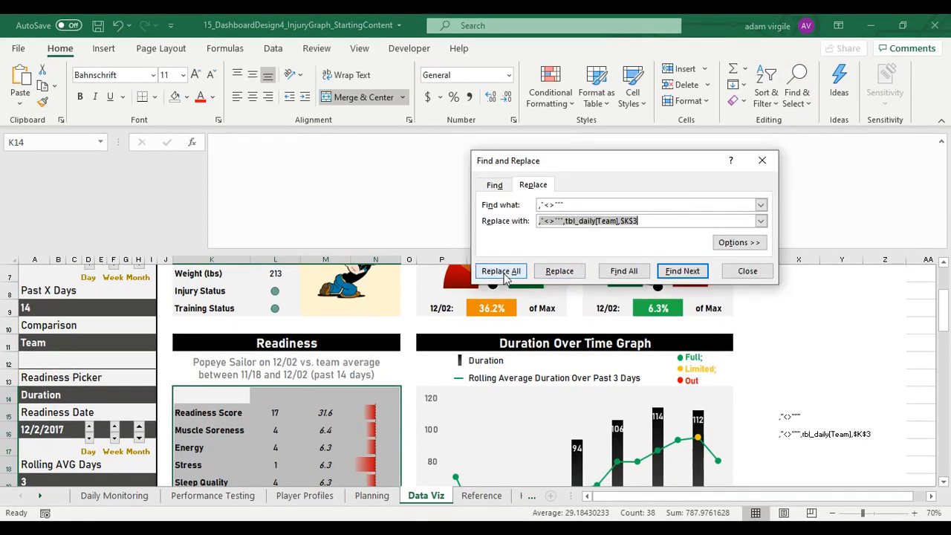
pyautogui.click(502, 271)
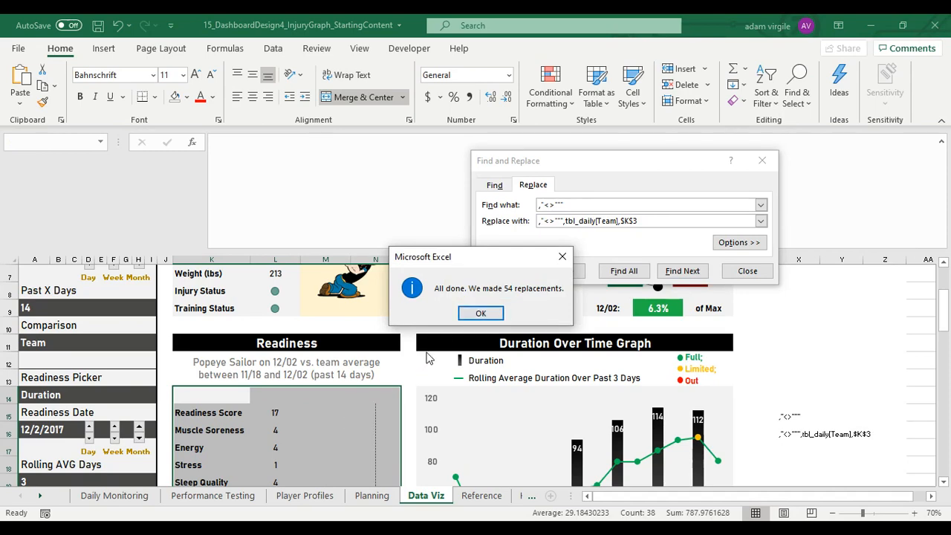
pyautogui.click(480, 312)
# Review the replaced range and the athlete's Readiness Score formula in L15, then close Find and Replace and shrink the formula bar
pyautogui.scroll(-2, 388, 364)
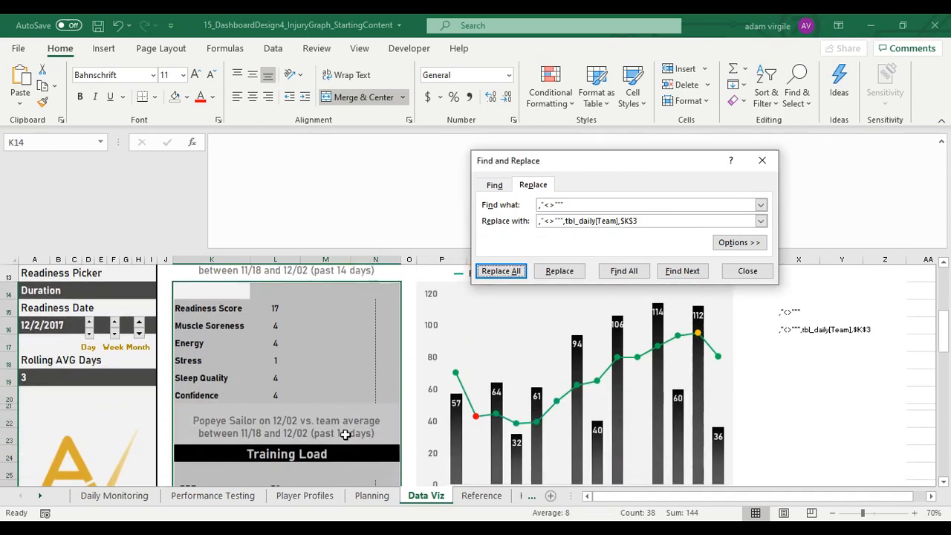
pyautogui.scroll(-3, 345, 435)
pyautogui.scroll(3, 360, 380)
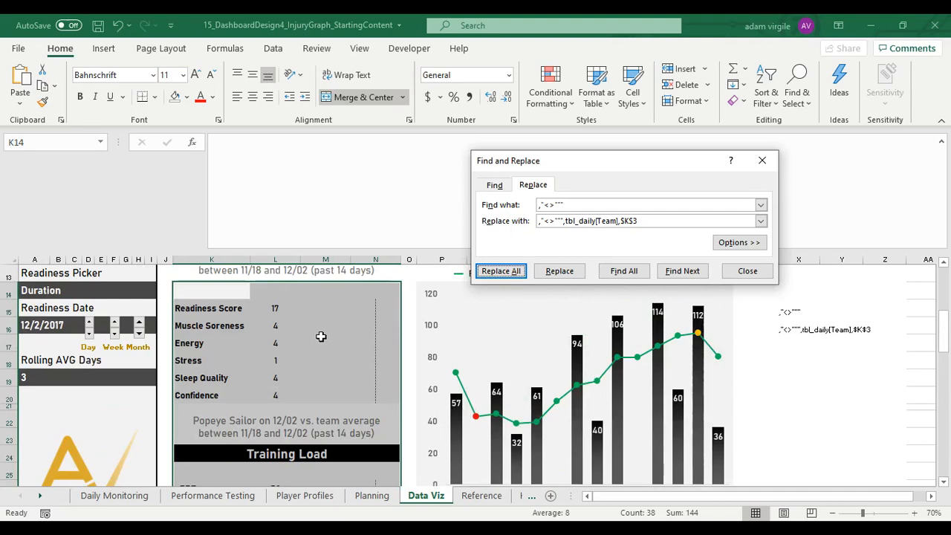
pyautogui.click(274, 308)
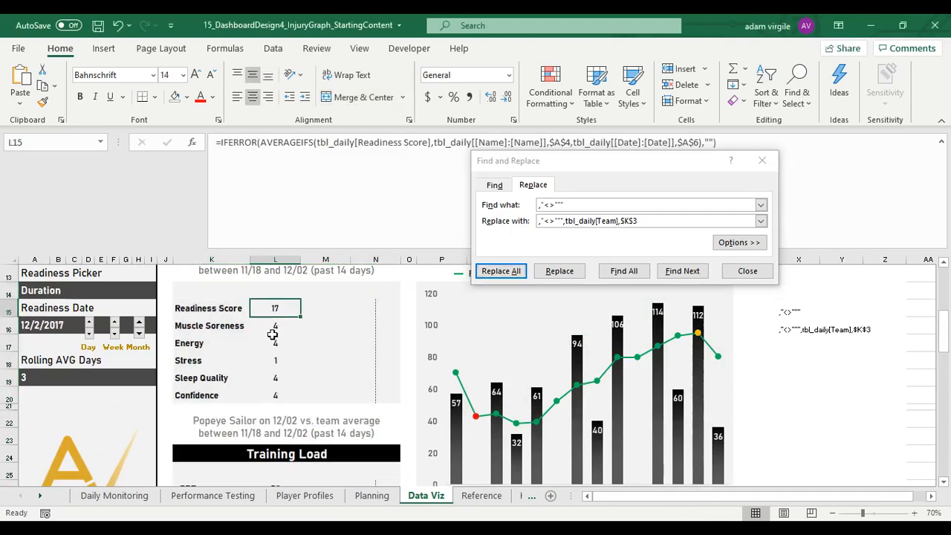
pyautogui.click(746, 271)
pyautogui.scroll(4, 645, 297)
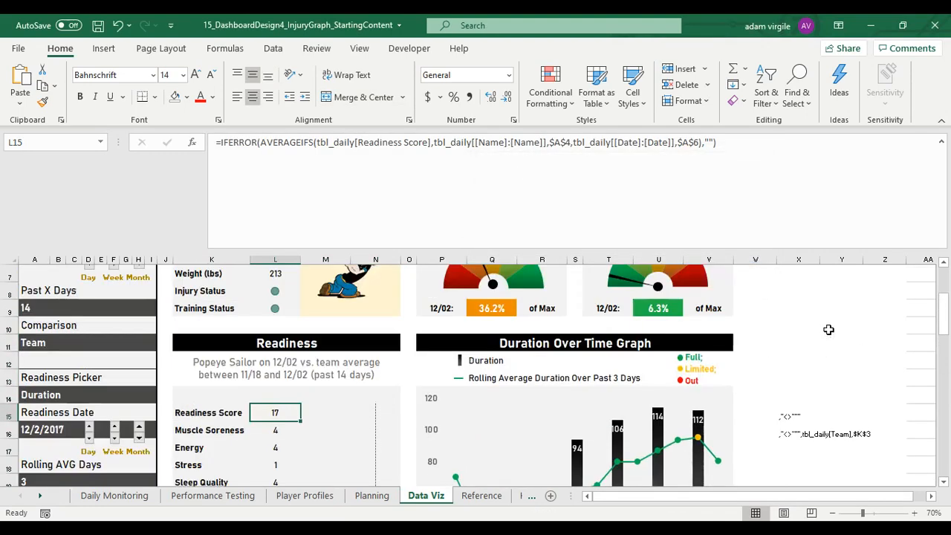
pyautogui.moveTo(645, 251); pyautogui.dragTo(661, 152)
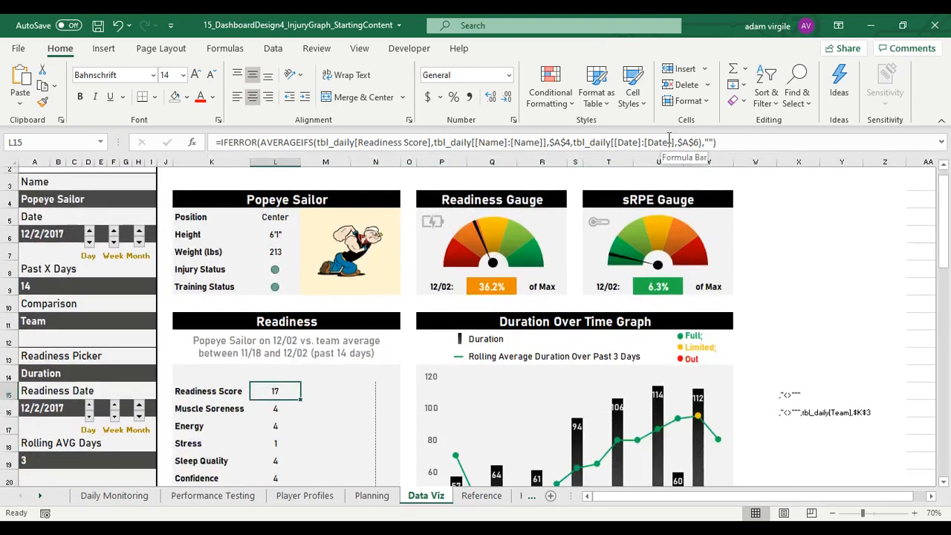
# Examine each AVERAGEIFS branch of M15 for the tbl_daily[Team],$K$3 criterion, then leave the formula unedited
pyautogui.click(339, 413)
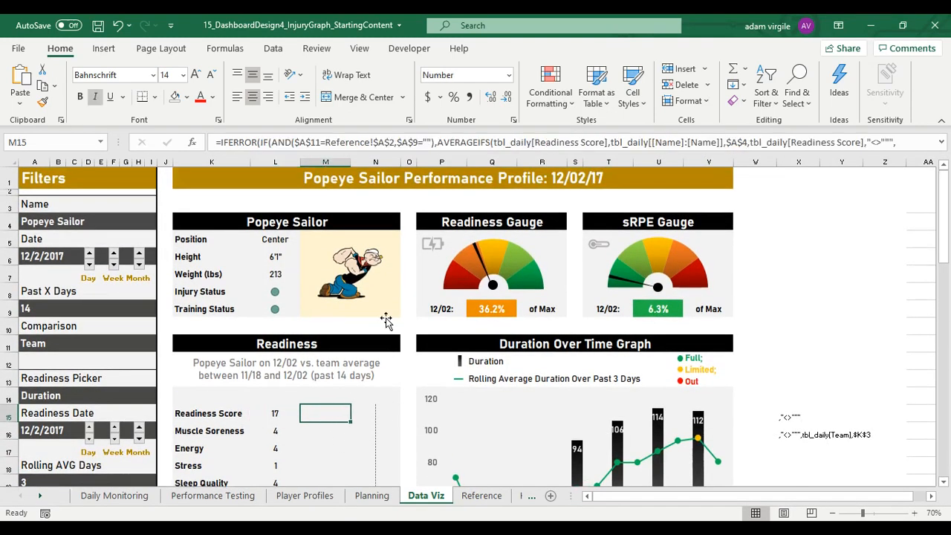
pyautogui.moveTo(556, 150); pyautogui.dragTo(556, 164)
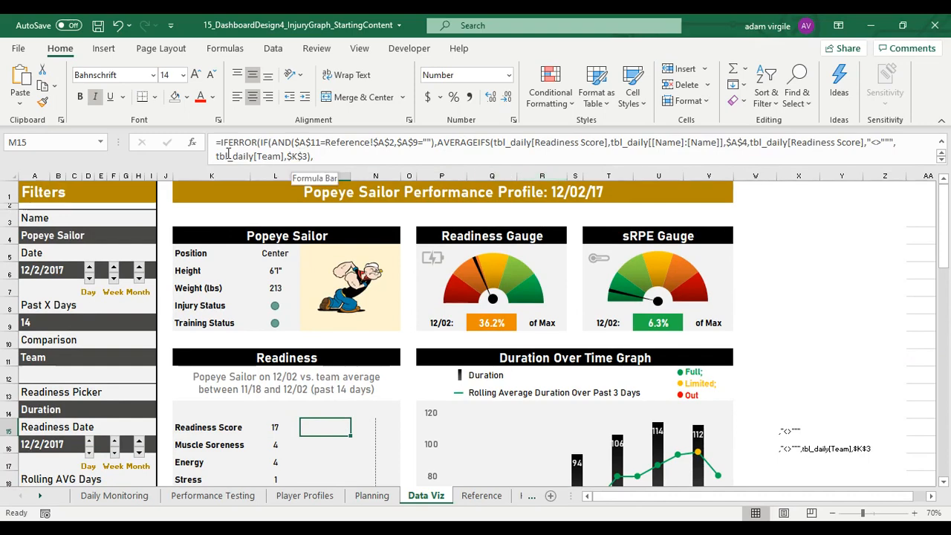
pyautogui.click(313, 156)
pyautogui.click(312, 156)
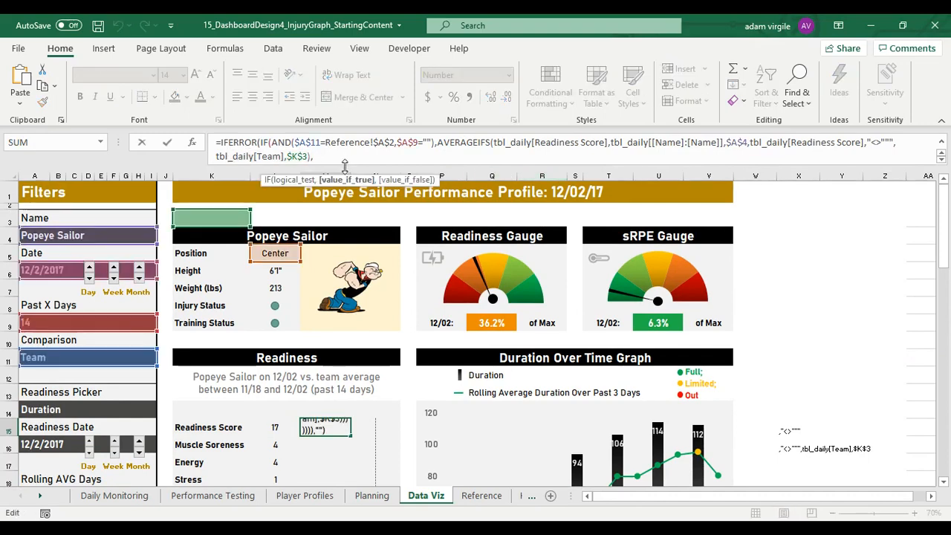
pyautogui.moveTo(345, 165); pyautogui.dragTo(336, 237)
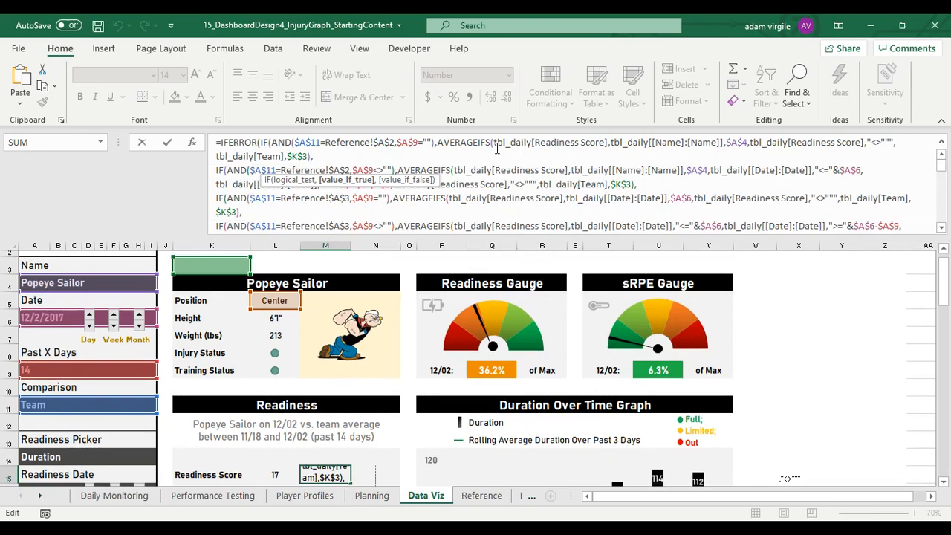
pyautogui.click(291, 155)
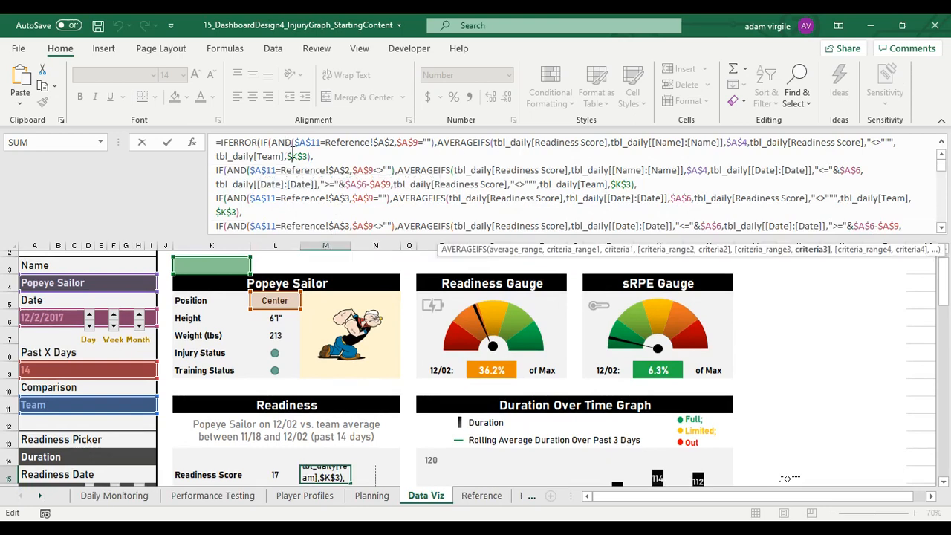
pyautogui.click(621, 187)
pyautogui.scroll(-3, 646, 186)
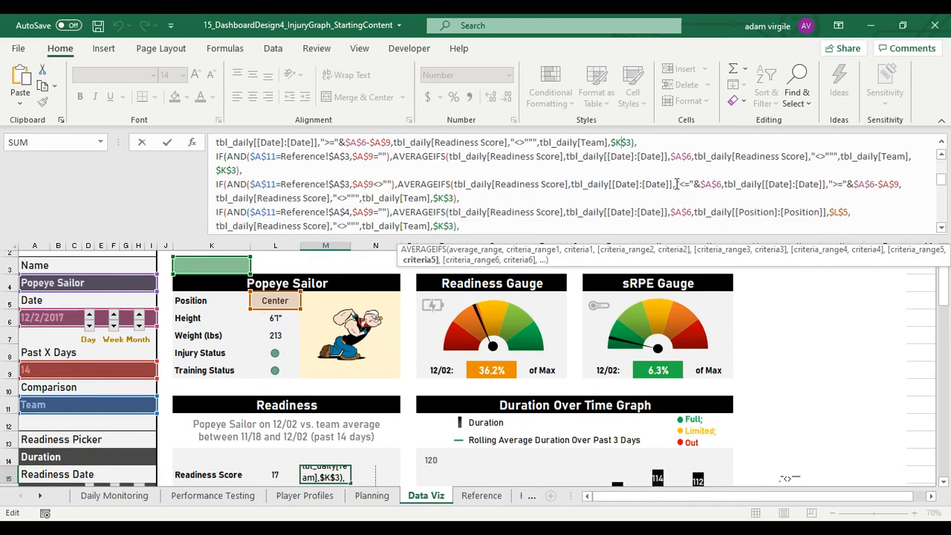
pyautogui.click(891, 154)
pyautogui.click(232, 168)
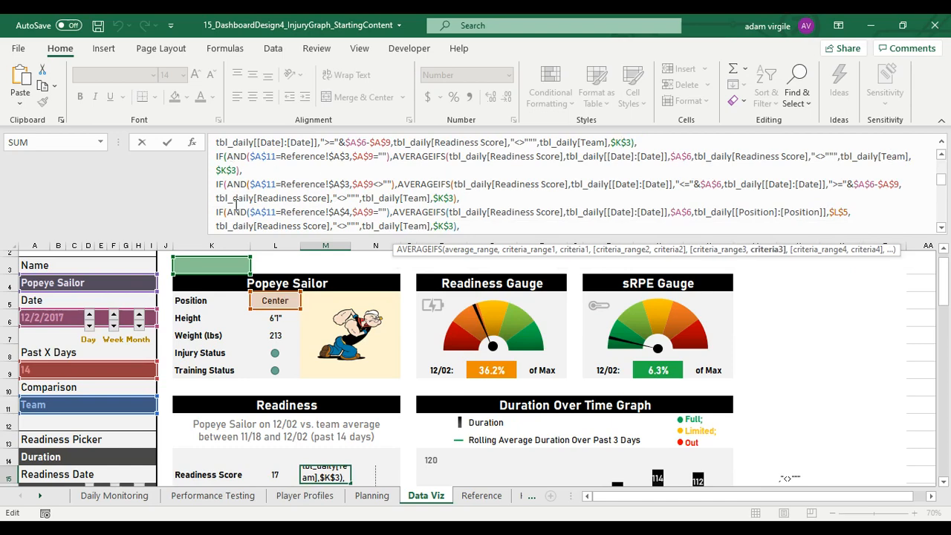
pyautogui.scroll(3, 297, 208)
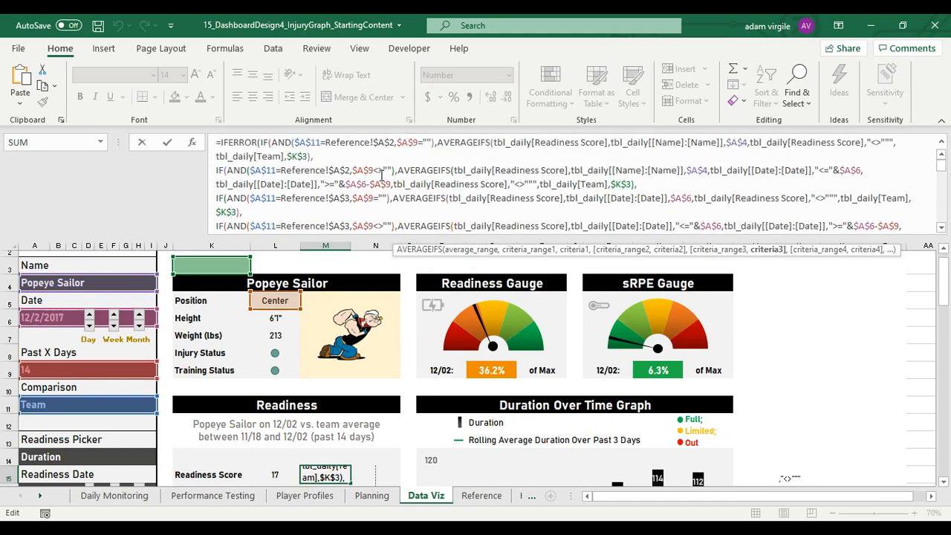
pyautogui.press('Escape')
# Select the K3 cell that the team criterion references and check the Team column on the Daily Monitoring sheet
pyautogui.scroll(1, 311, 277)
pyautogui.click(212, 281)
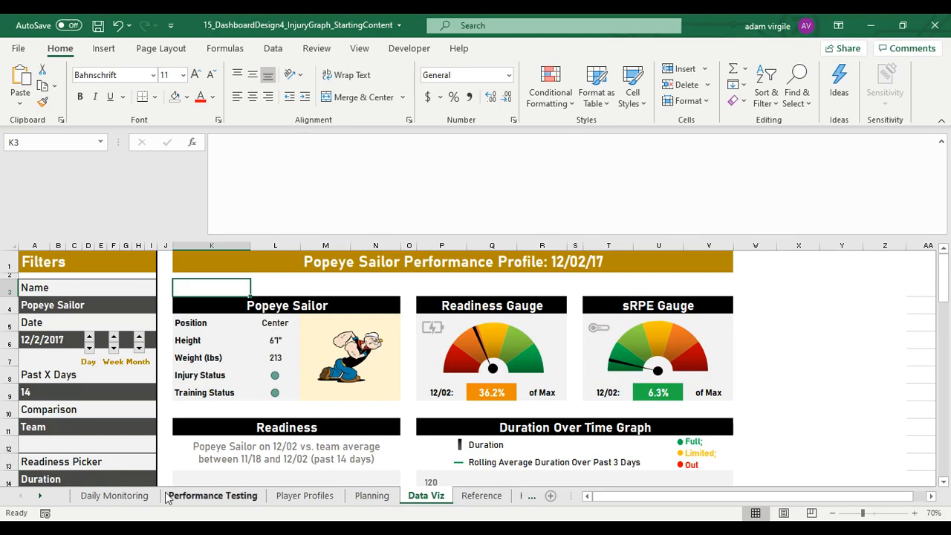
pyautogui.click(115, 495)
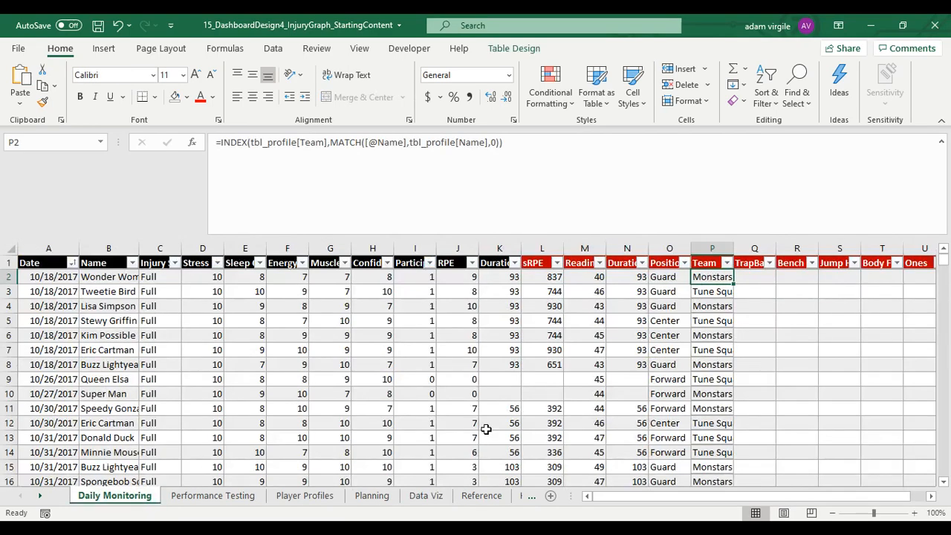
# Return to the Data Viz sheet and examine the athlete's Position lookup formula in L5, leaving it unedited
pyautogui.click(372, 496)
pyautogui.click(425, 496)
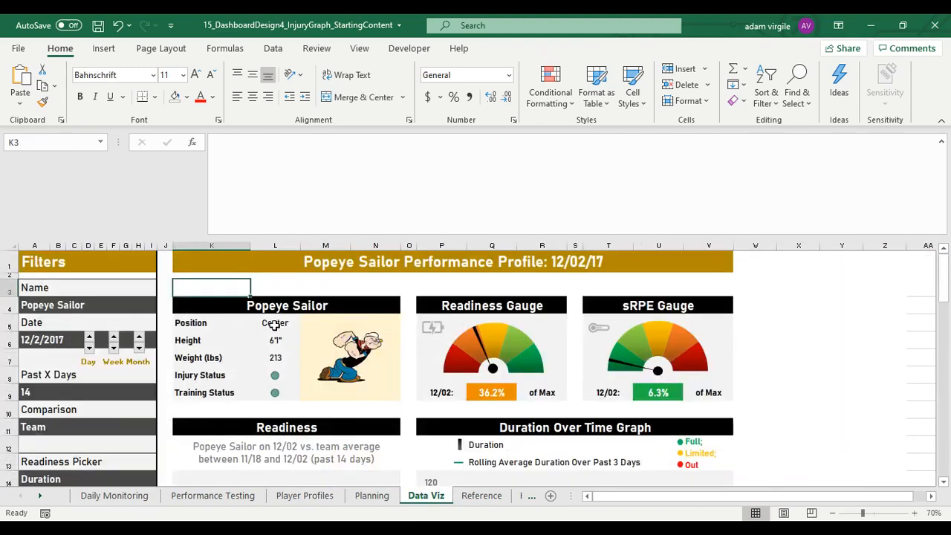
pyautogui.click(275, 324)
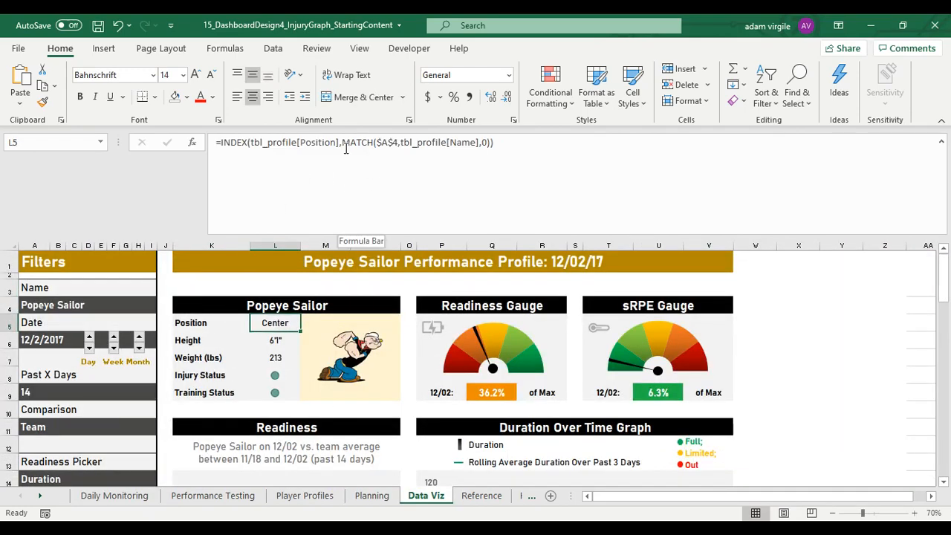
pyautogui.click(374, 143)
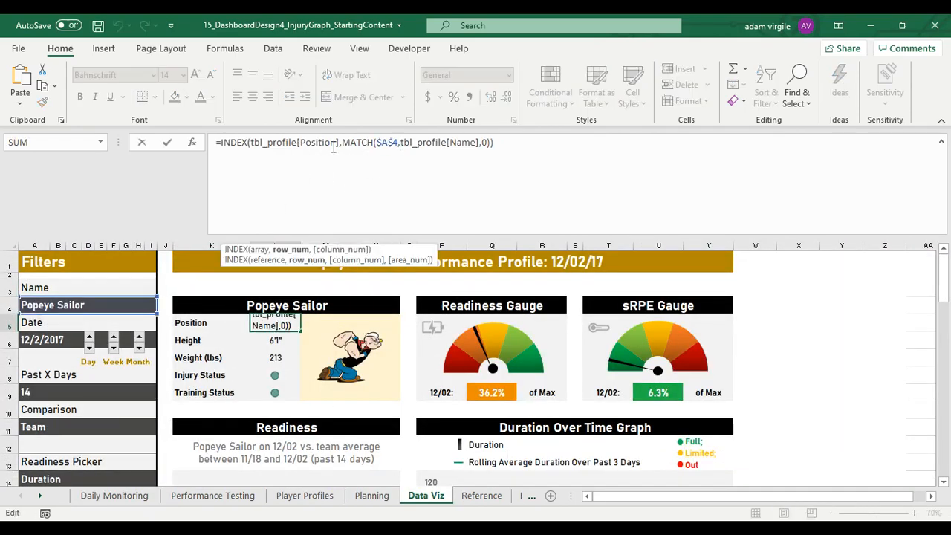
pyautogui.moveTo(282, 142); pyautogui.dragTo(327, 143)
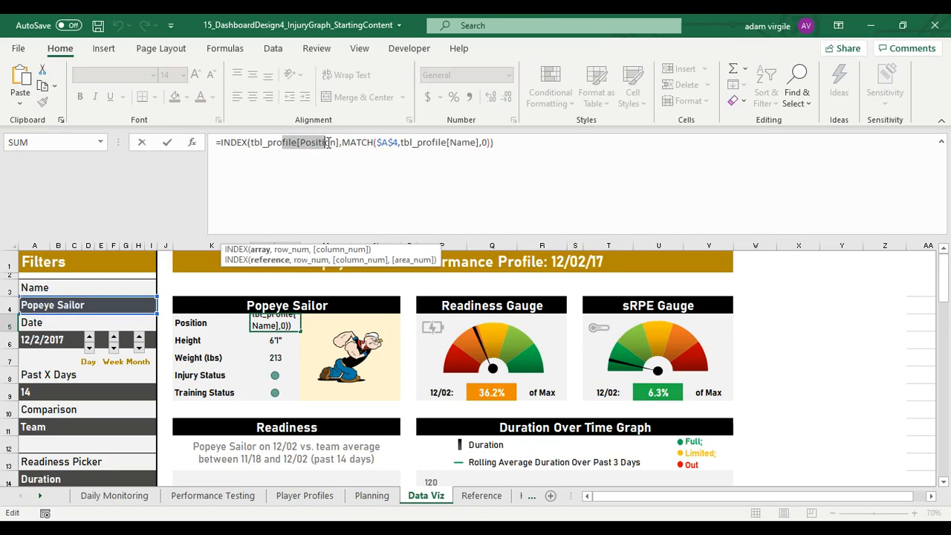
pyautogui.click(326, 144)
pyautogui.press('Escape')
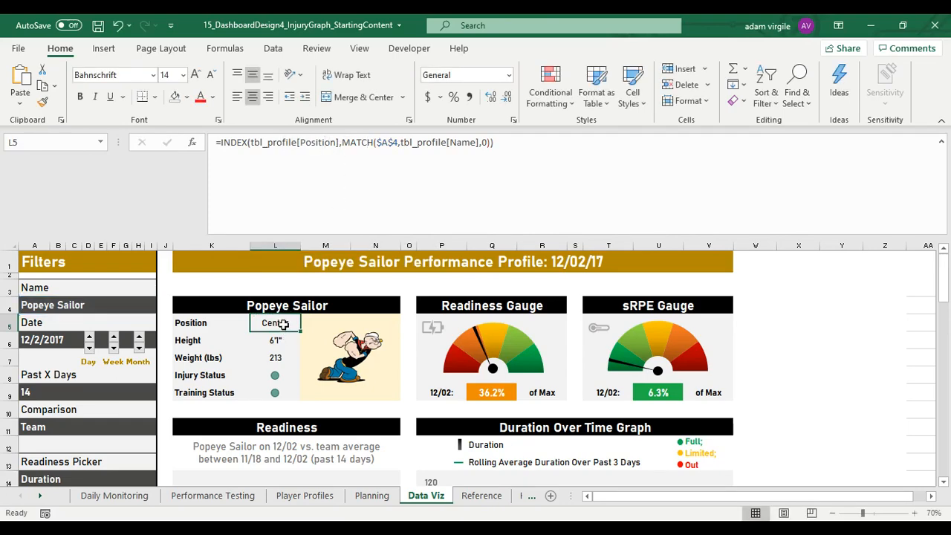
# Copy the Position lookup in L5 and paste only its formula into K3
pyautogui.hotkey('ctrl', 'c')
pyautogui.click(211, 287)
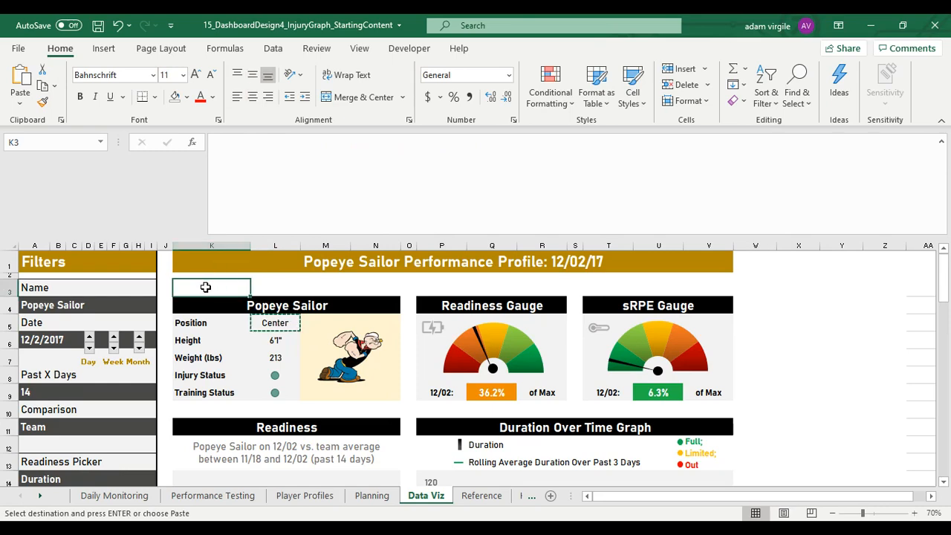
pyautogui.rightClick(209, 287)
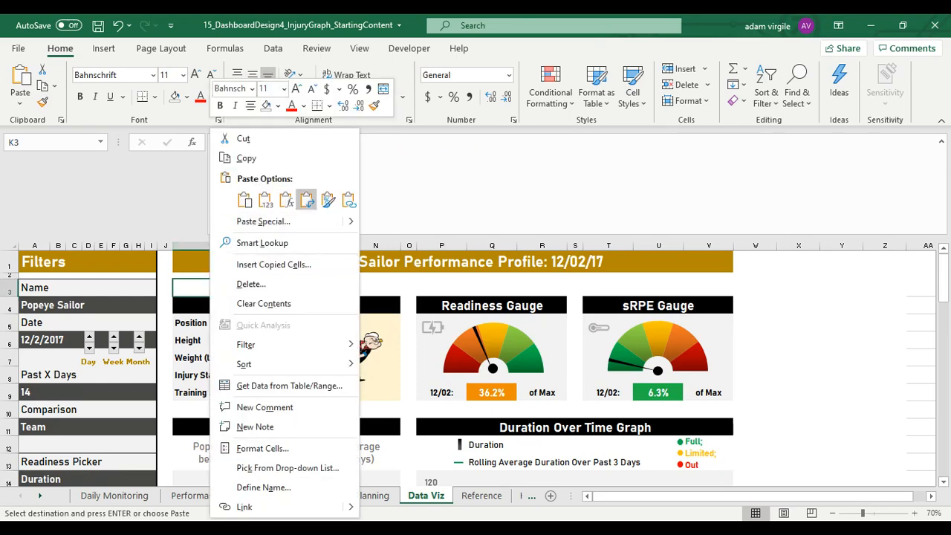
pyautogui.click(286, 199)
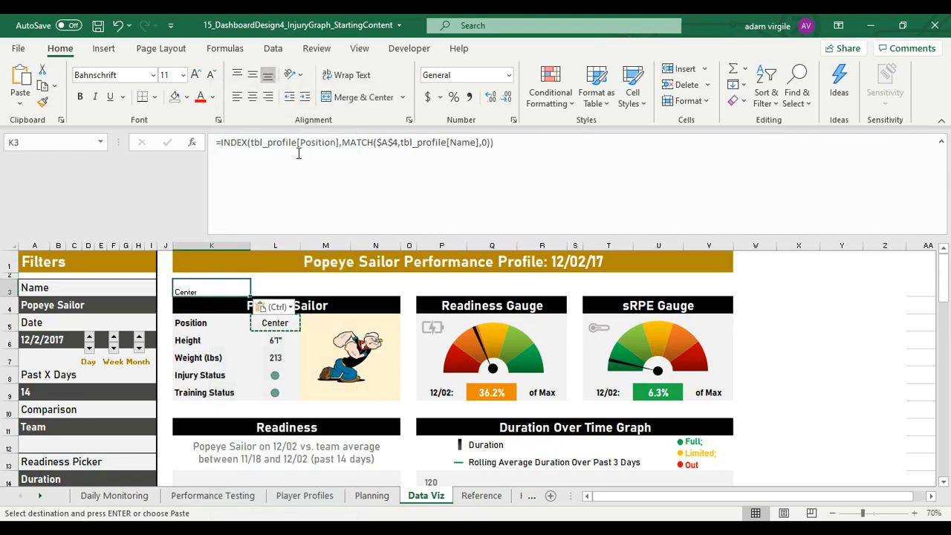
# Change the K3 lookup to return tbl_profile[Team] instead of tbl_profile[Position], then reselect K3 to review the formula
pyautogui.moveTo(298, 142); pyautogui.dragTo(336, 145)
pyautogui.press('BackSpace')
pyautogui.write('Team')
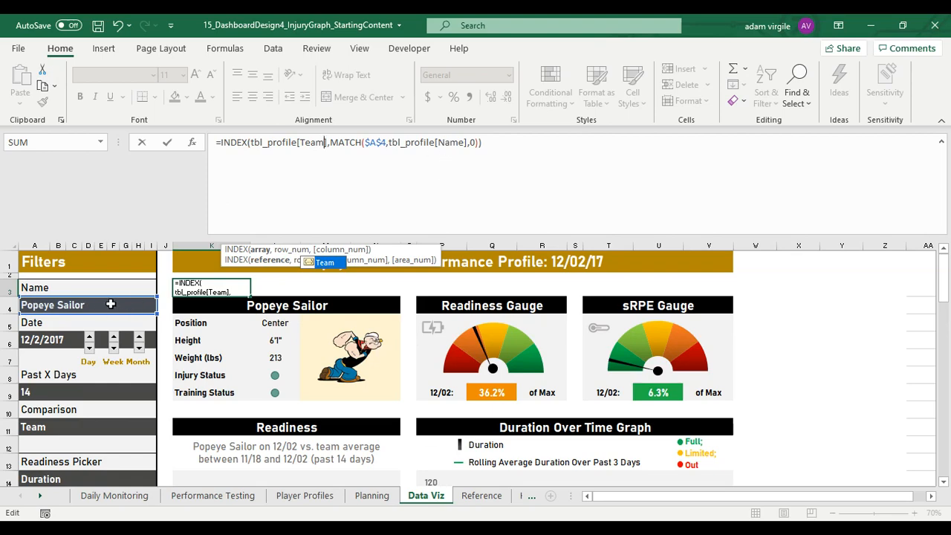
pyautogui.press('Return')
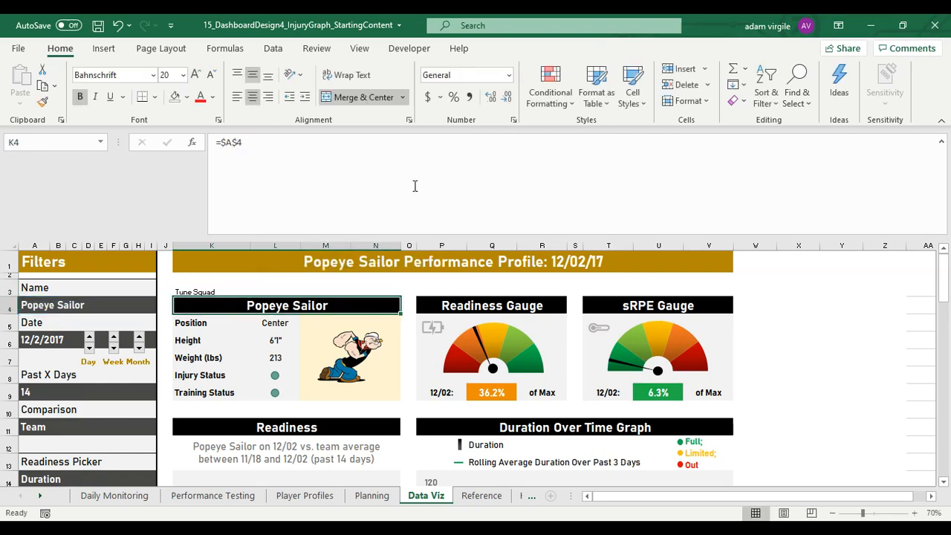
pyautogui.press('Up')
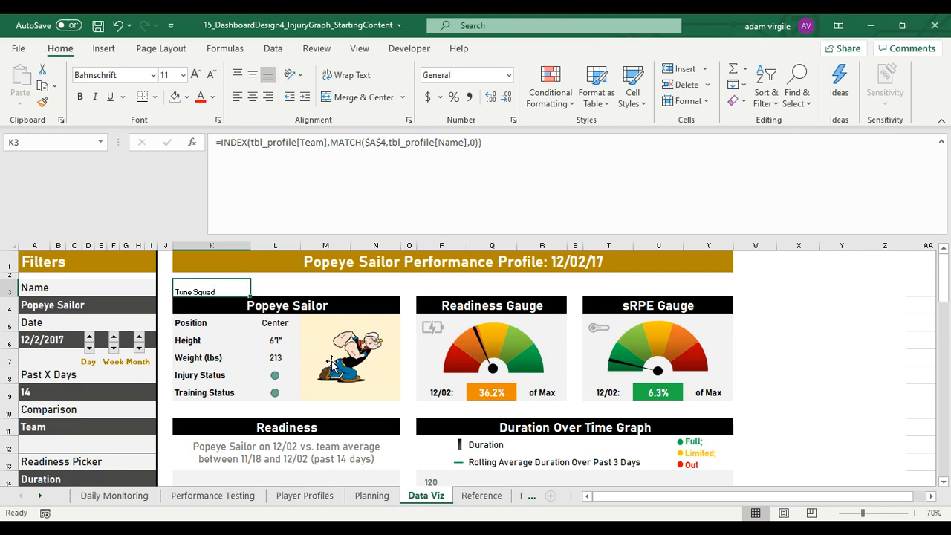
# Check the selected athlete's entry in the Team column of the Player Profiles sheet against the K3 lookup
pyautogui.click(332, 498)
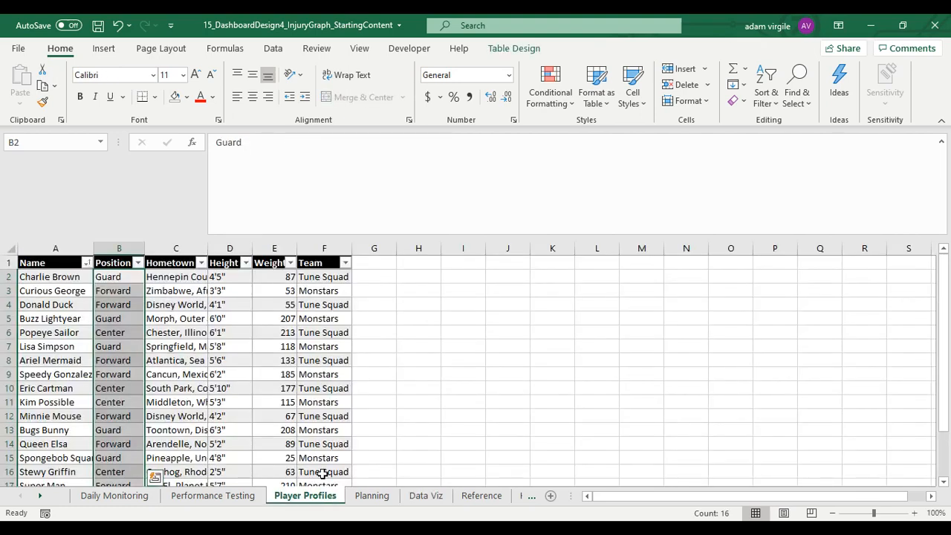
pyautogui.click(275, 362)
pyautogui.scroll(-1, 141, 314)
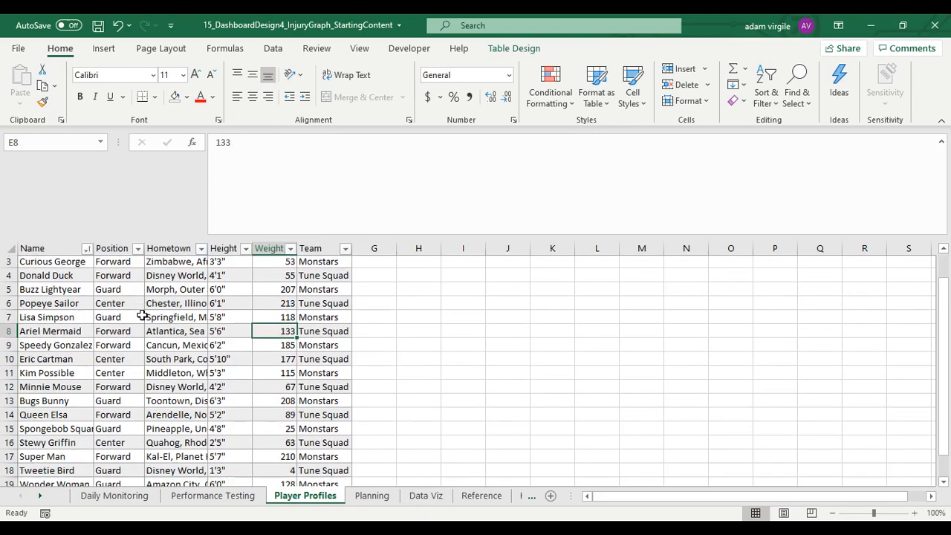
pyautogui.scroll(-1, 142, 314)
pyautogui.scroll(2, 142, 334)
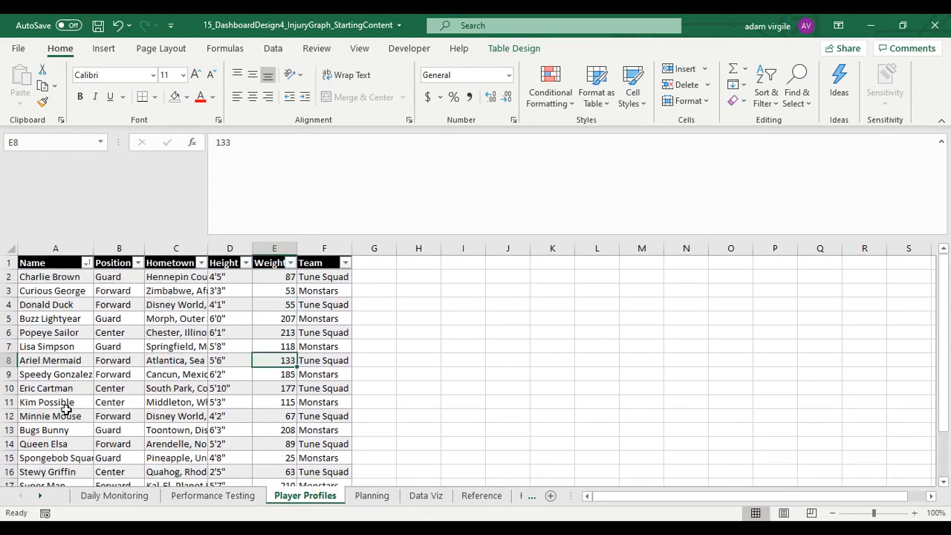
# Review Popeye Sailor's team in Player Profiles and the team-average Readiness Score formula in M15 on the Data Viz sheet
pyautogui.moveTo(56, 336); pyautogui.dragTo(314, 334)
pyautogui.click(320, 336)
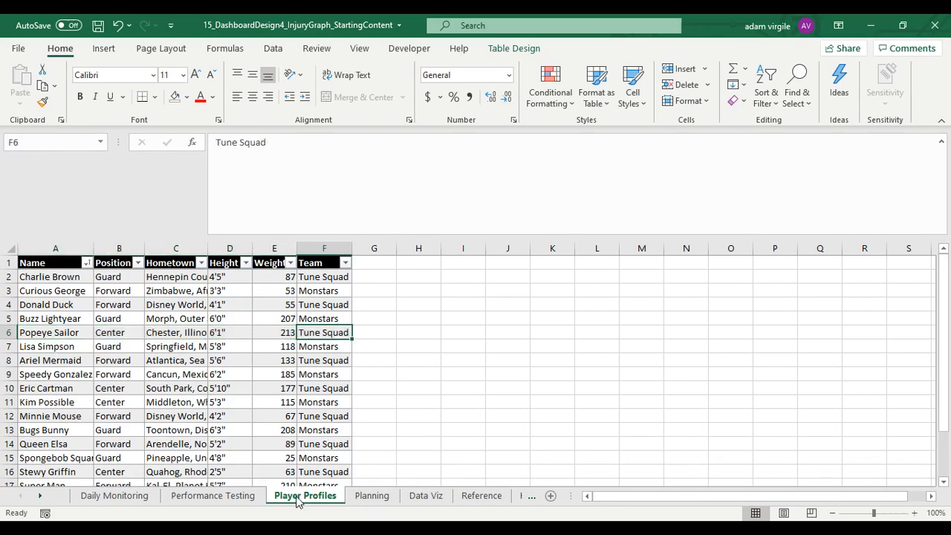
pyautogui.click(425, 495)
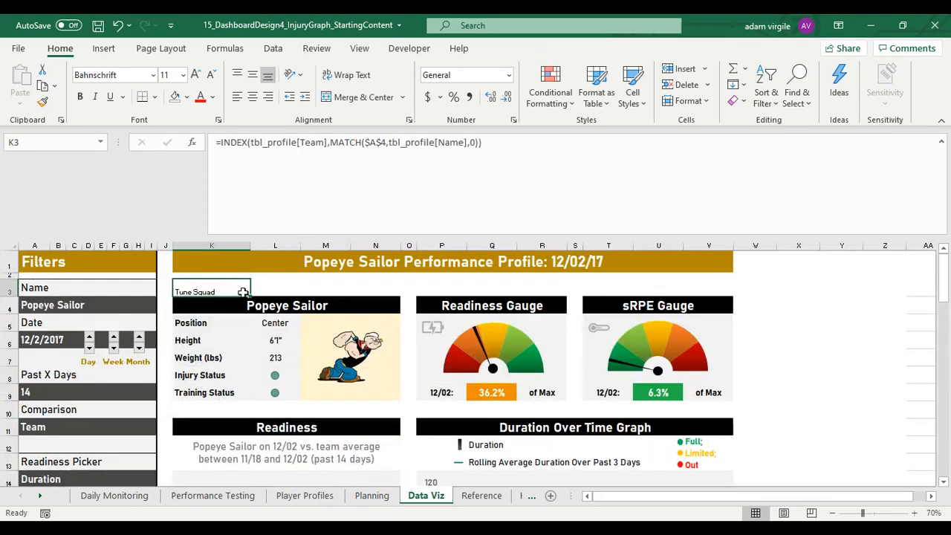
pyautogui.scroll(-3, 243, 292)
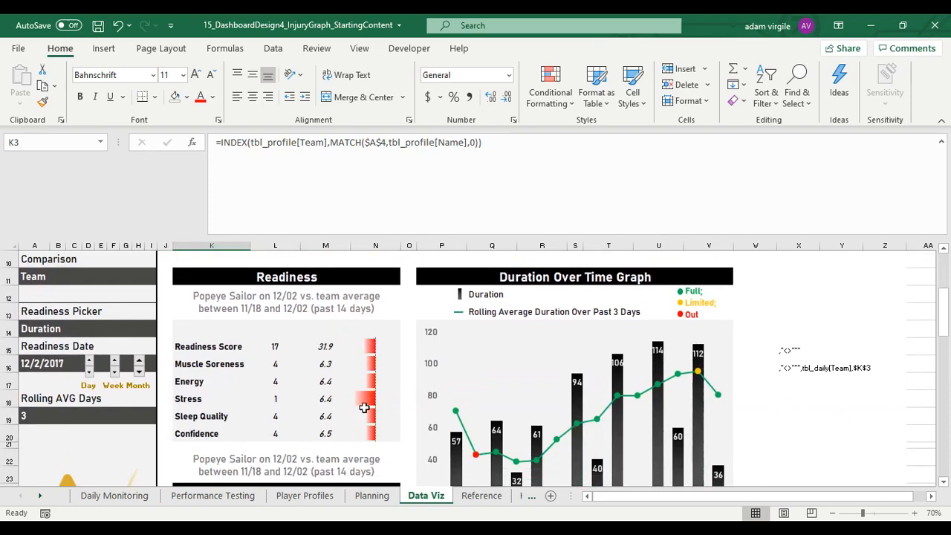
pyautogui.scroll(-4, 368, 346)
pyautogui.scroll(4, 349, 357)
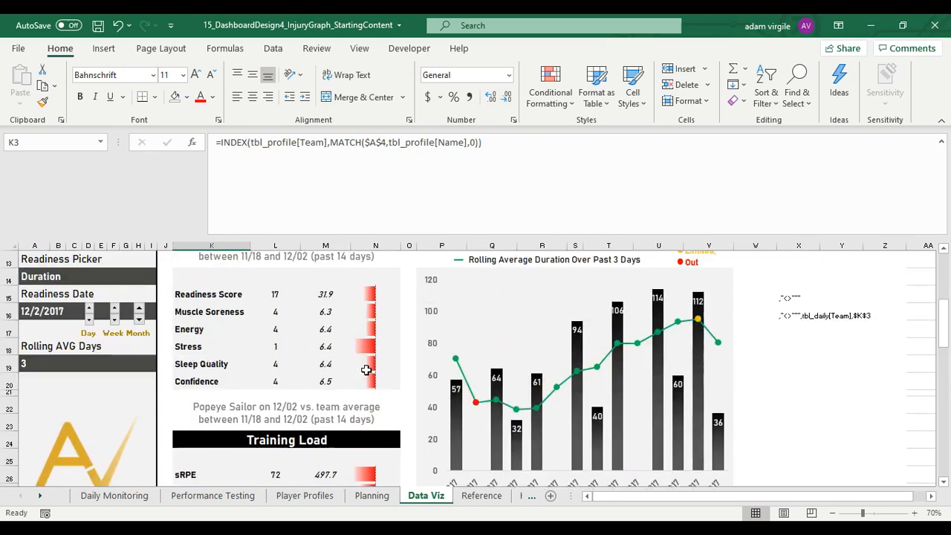
pyautogui.click(326, 347)
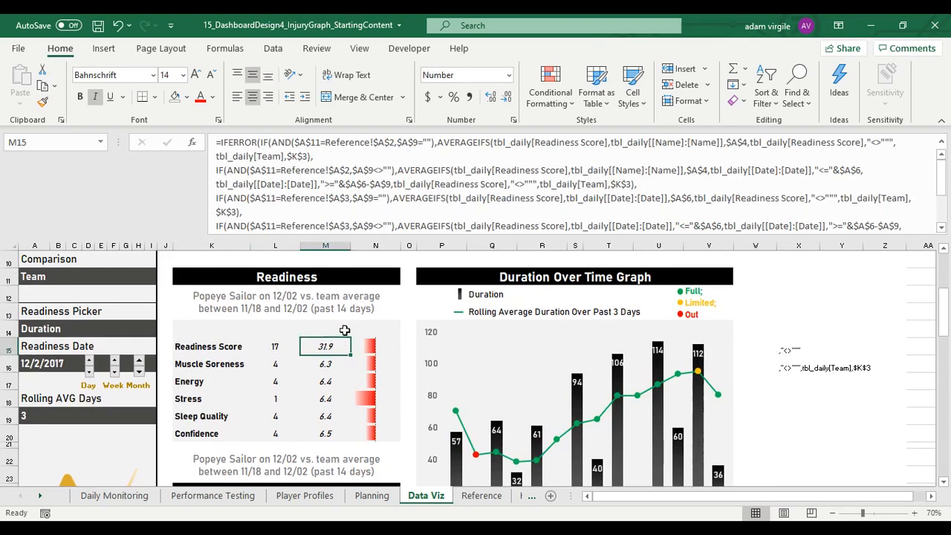
# Compare the Team assignments in Player Profiles with the team-average Readiness Score on the Data Viz sheet
pyautogui.click(302, 496)
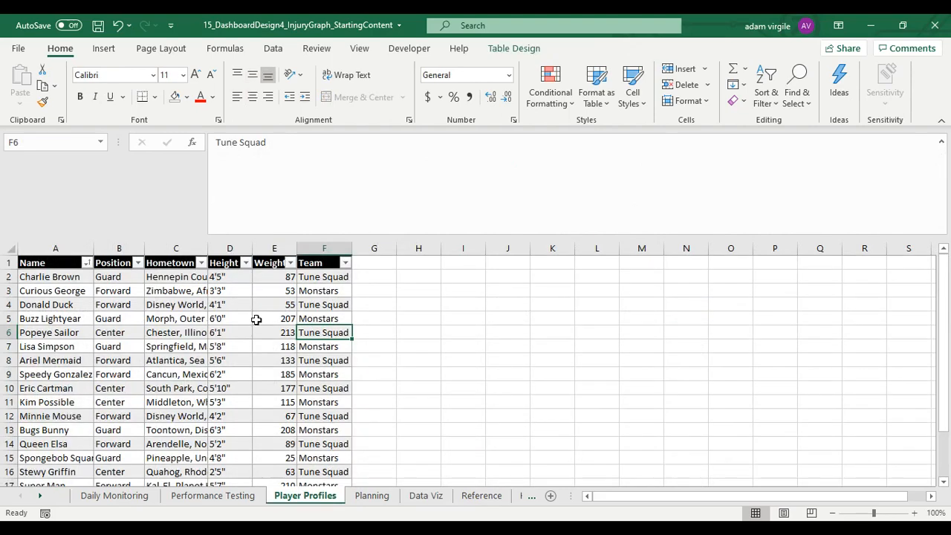
pyautogui.click(329, 279)
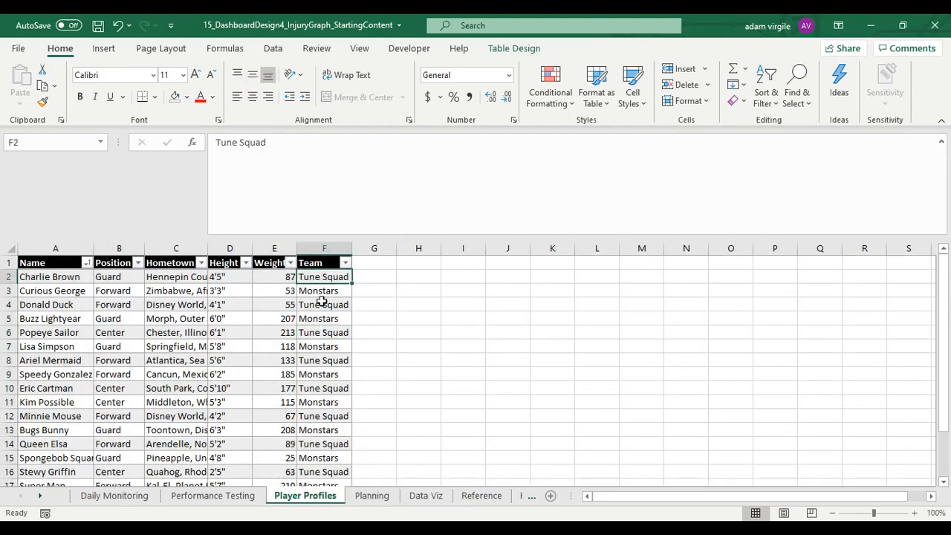
pyautogui.click(338, 303)
pyautogui.click(335, 331)
pyautogui.click(332, 318)
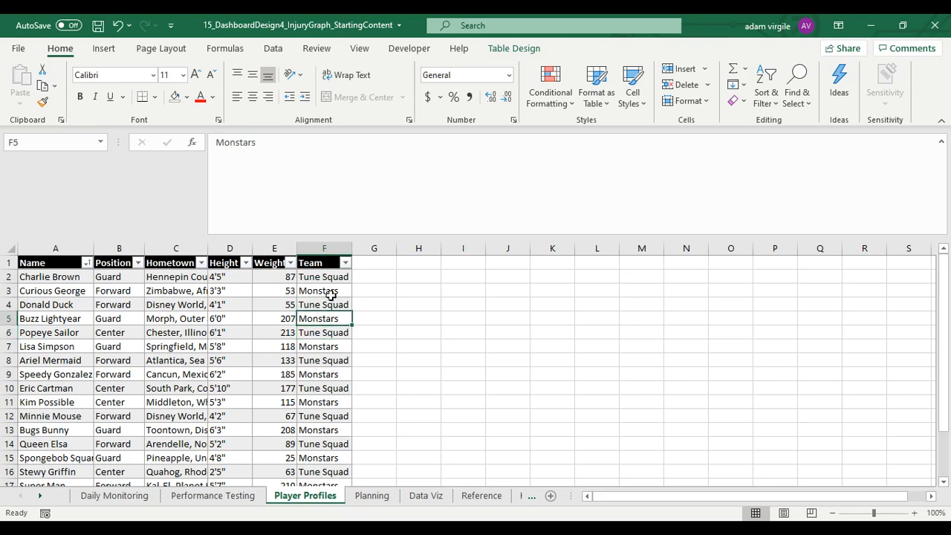
pyautogui.click(334, 276)
pyautogui.click(250, 495)
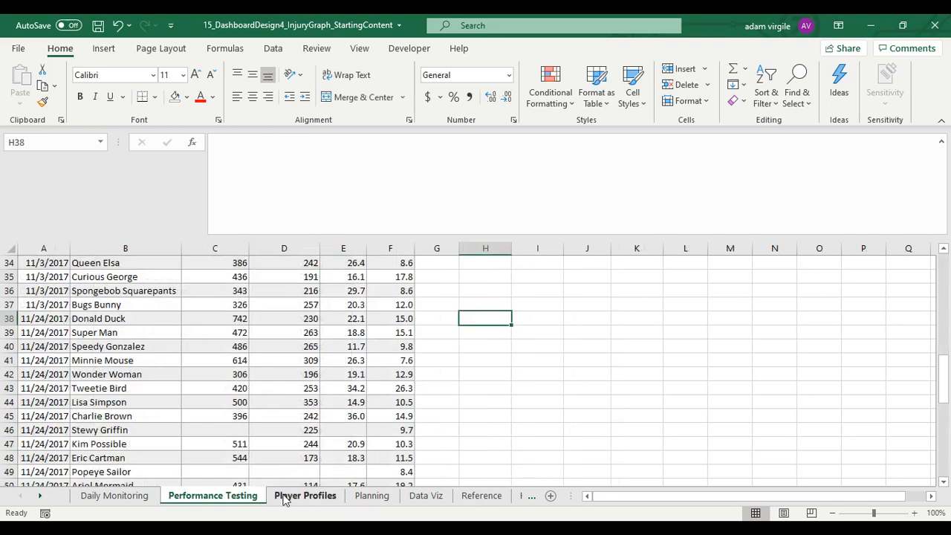
pyautogui.click(285, 496)
pyautogui.click(419, 495)
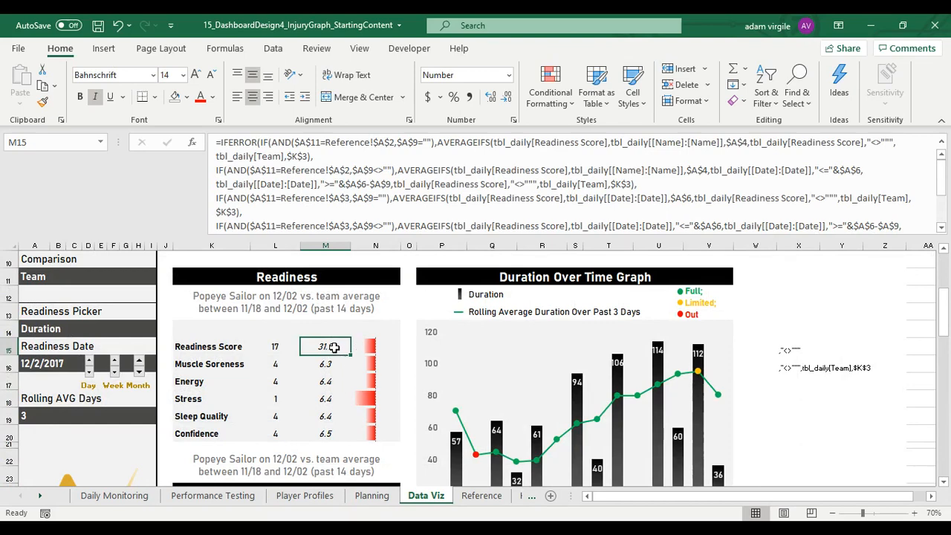
# Set the team of Curious George and Buzz Lightyear to Tune Squad in Player Profiles, and check the Readiness averages on Data Viz
pyautogui.click(385, 496)
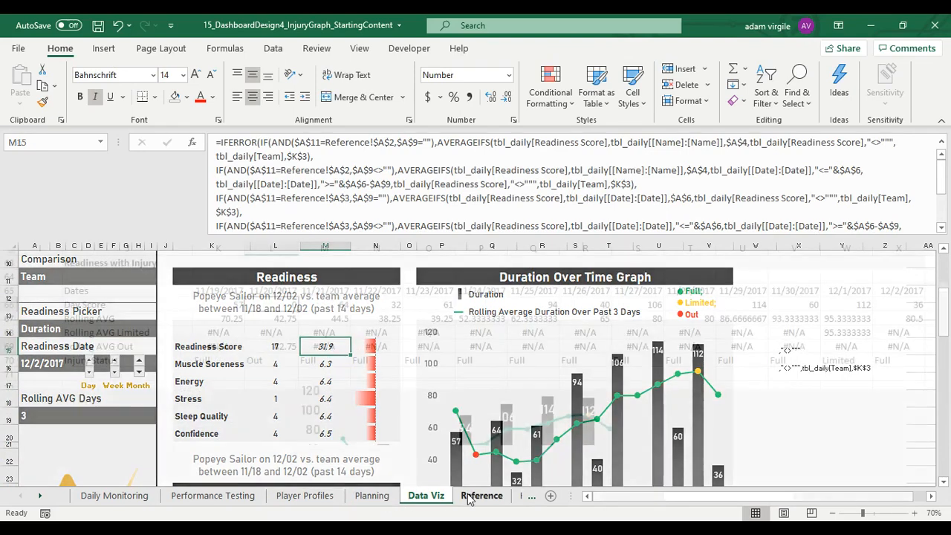
pyautogui.click(327, 499)
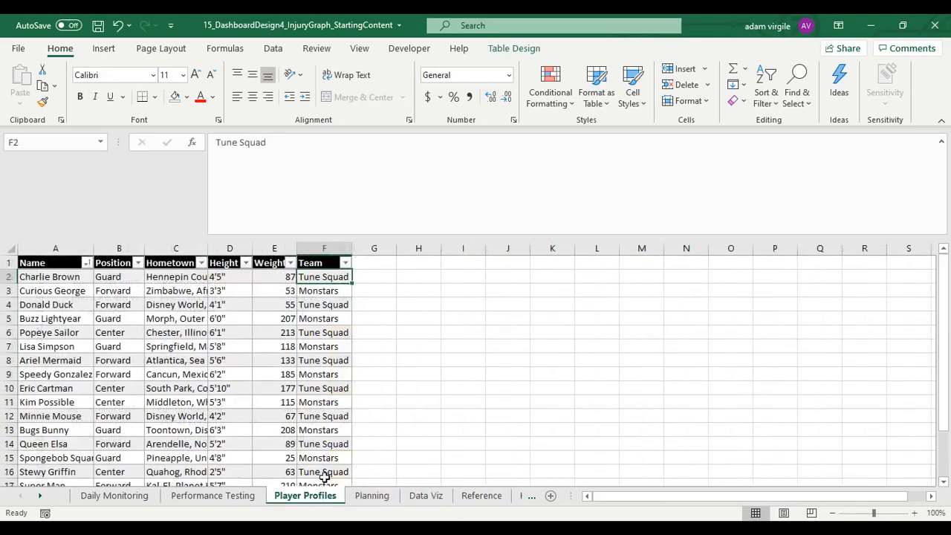
pyautogui.click(329, 292)
pyautogui.write('Tune Squad')
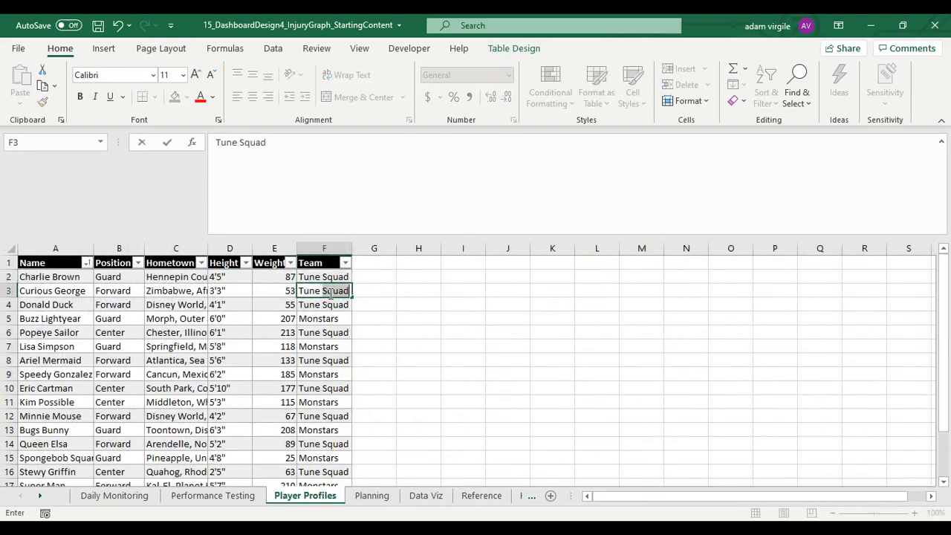
pyautogui.press('Return')
pyautogui.press('Return')
pyautogui.write('Tune Squad')
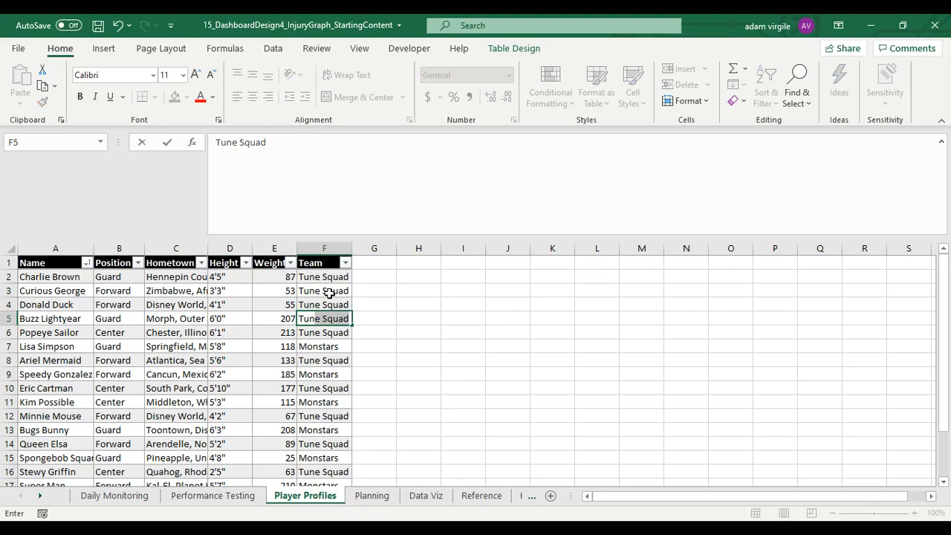
pyautogui.press('Return')
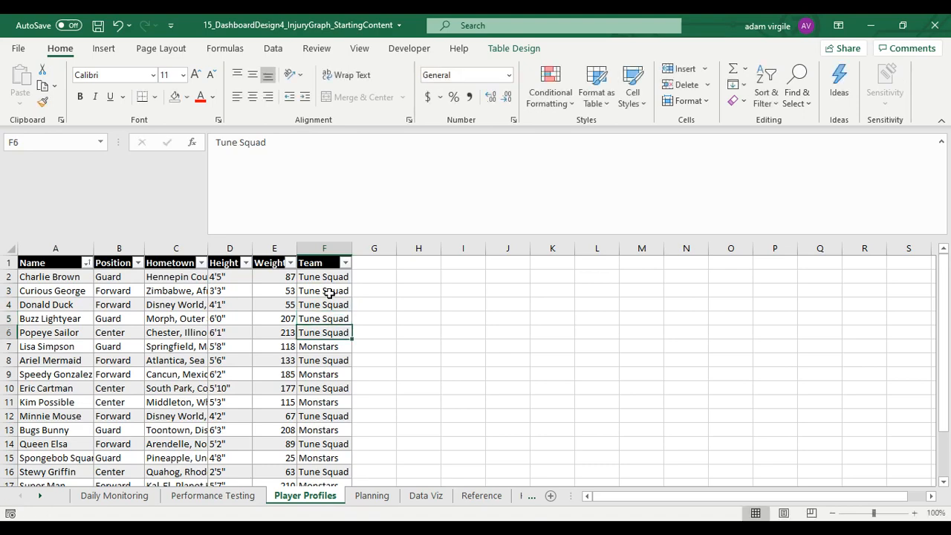
pyautogui.click(420, 502)
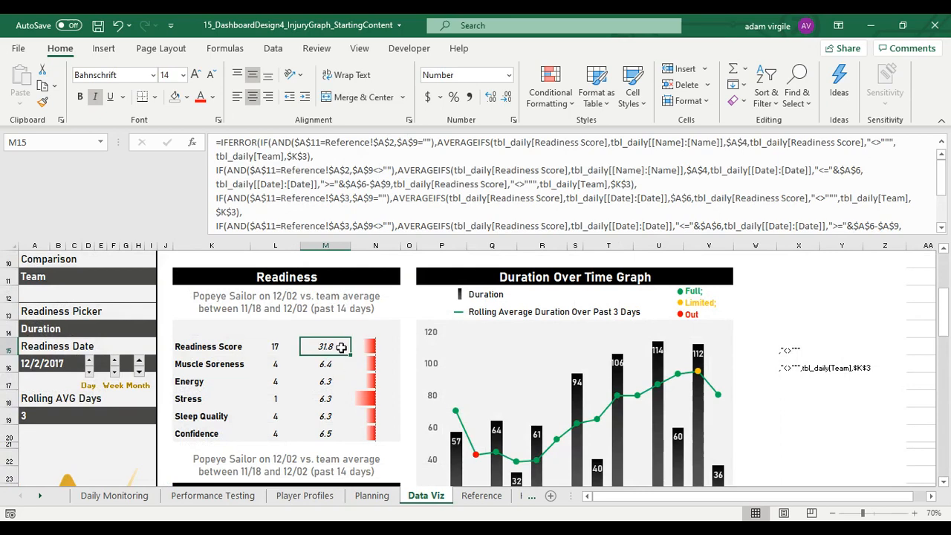
# Set the team of Buzz Lightyear and Curious George back to Monstars in Player Profiles, and recheck the Readiness averages on Data Viz
pyautogui.click(329, 500)
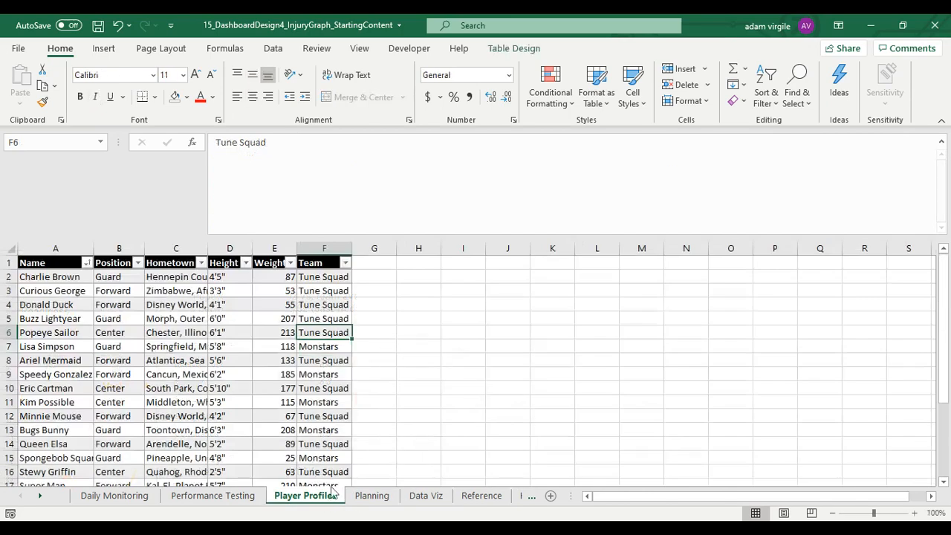
pyautogui.click(329, 319)
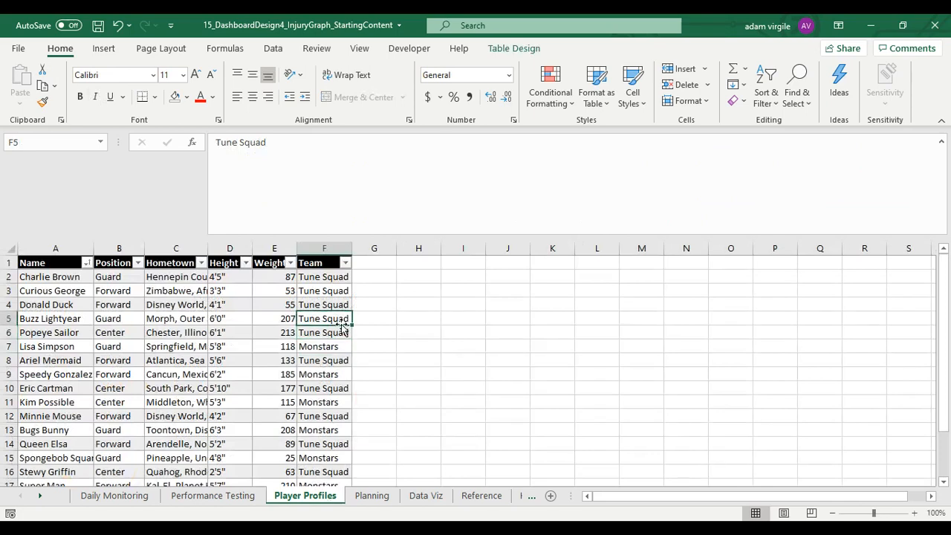
pyautogui.write('Monstars')
pyautogui.press('Return')
pyautogui.press('Up')
pyautogui.press('Up')
pyautogui.press('Up')
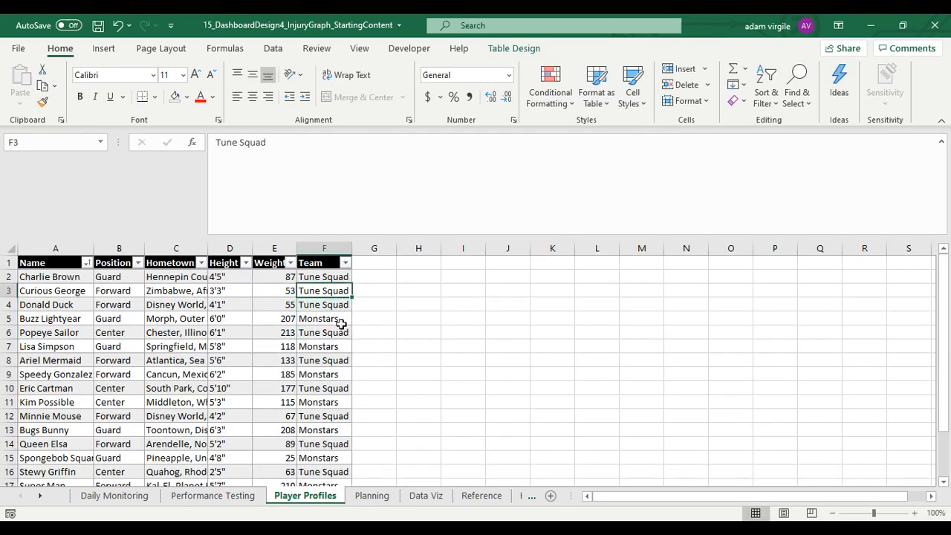
pyautogui.write('Monstars')
pyautogui.press('Return')
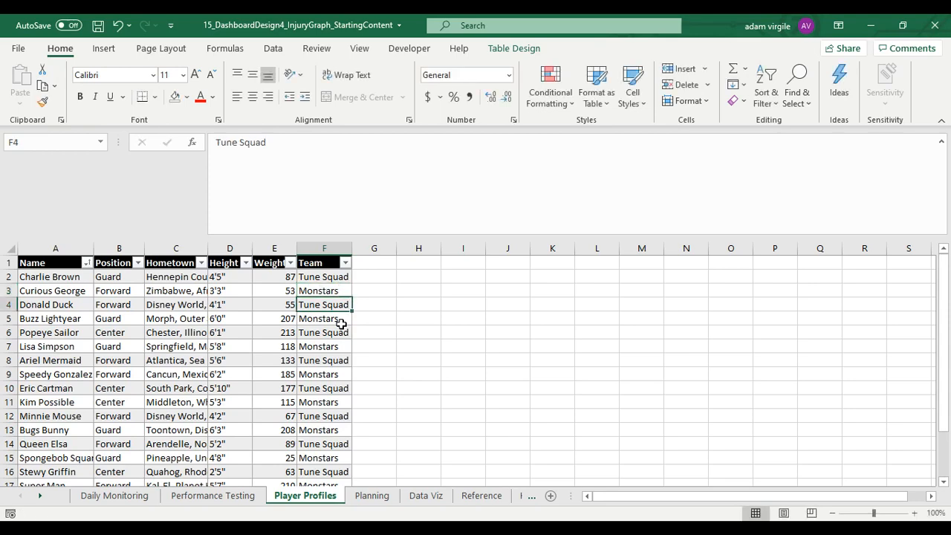
pyautogui.click(425, 495)
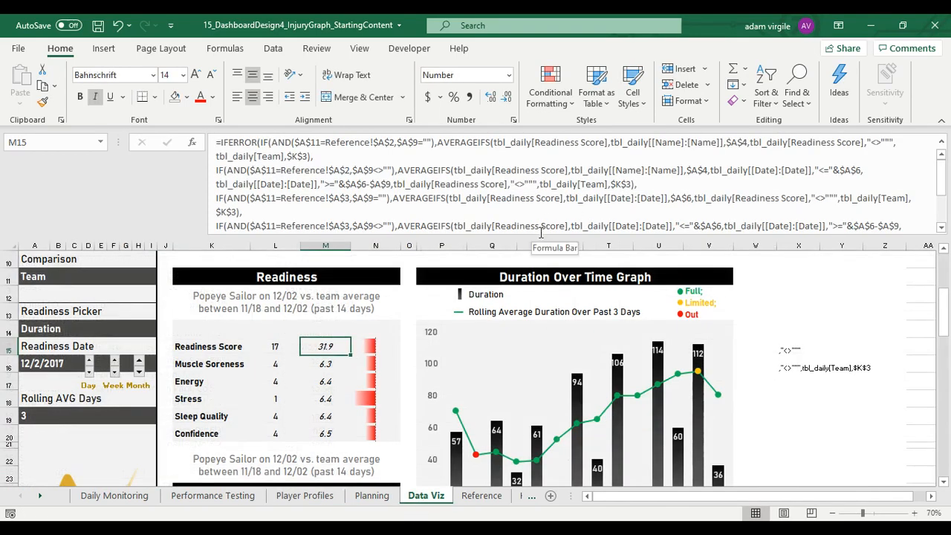
# Shrink the formula bar to one line, then merge and center K3:N3 above the player card with middle vertical alignment
pyautogui.moveTo(540, 236); pyautogui.dragTo(540, 152)
pyautogui.scroll(3, 279, 332)
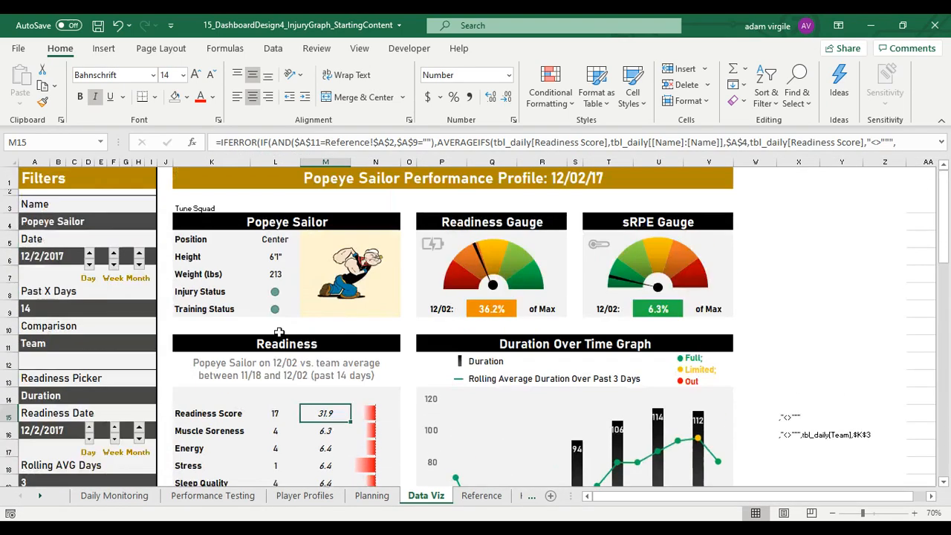
pyautogui.moveTo(201, 208); pyautogui.dragTo(394, 204)
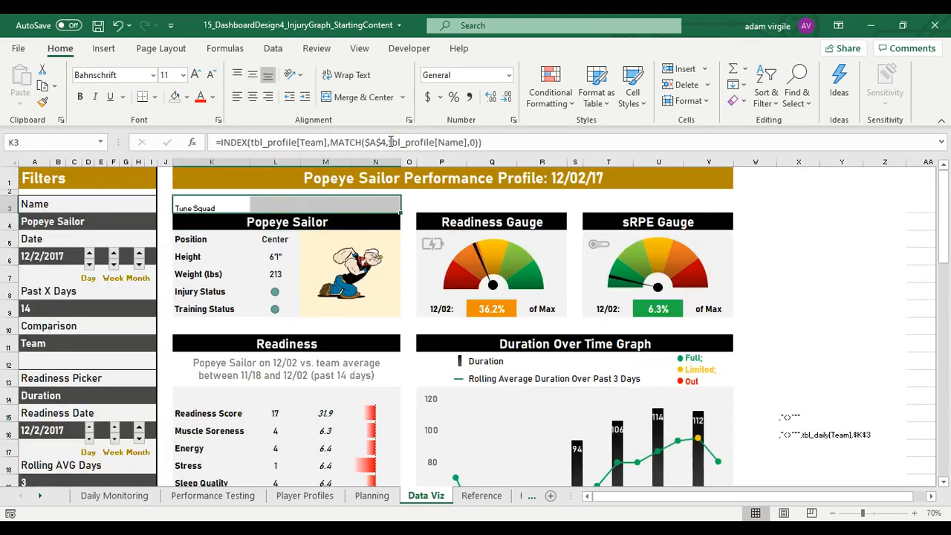
pyautogui.click(362, 100)
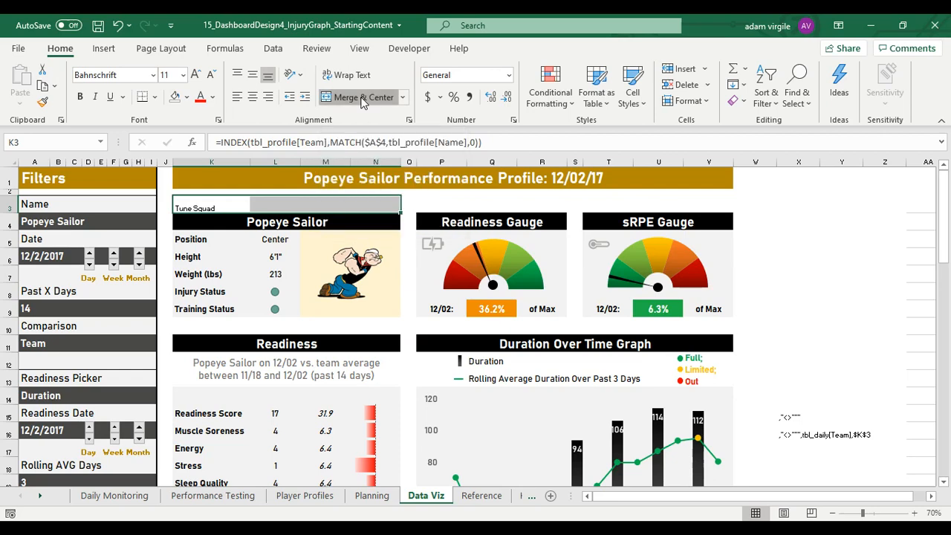
pyautogui.click(254, 76)
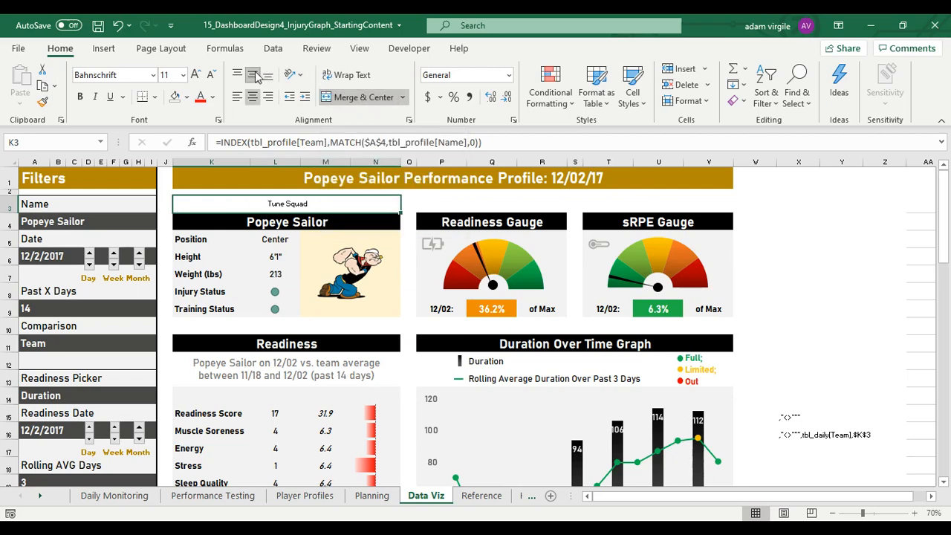
# Prefix the K3 team lookup with a label so the formula reads ="Team: "&INDEX(tbl_profile[Team],MATCH($A$4,tbl_profile[Name],0))
pyautogui.click(223, 142)
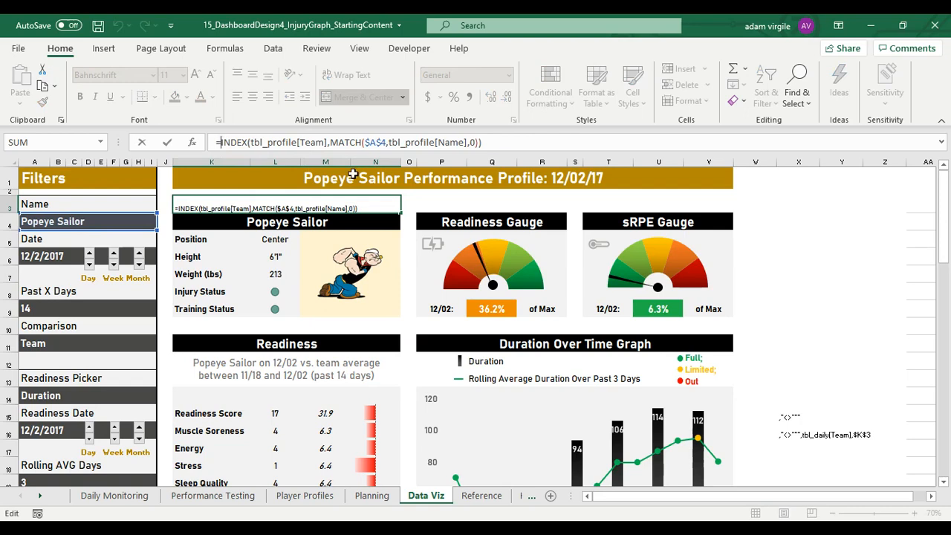
pyautogui.write('"')
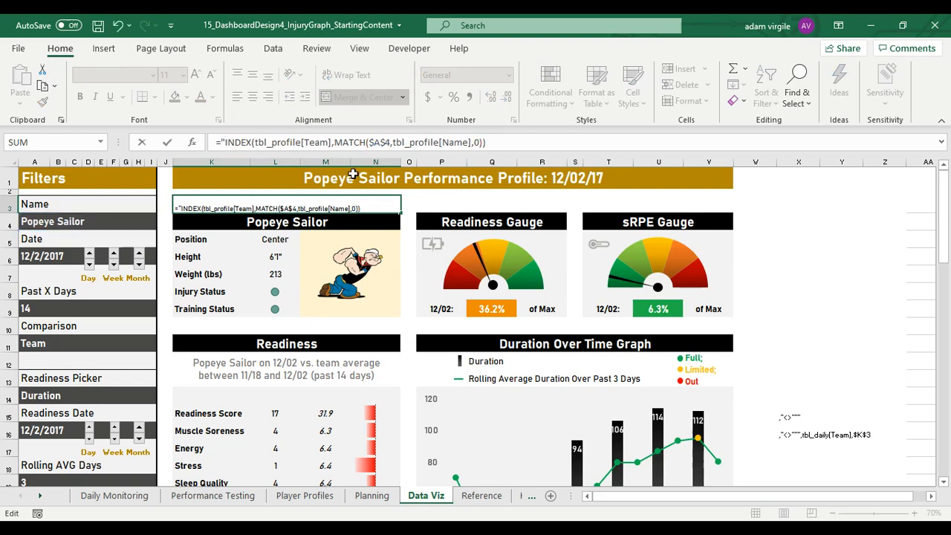
pyautogui.write('Team')
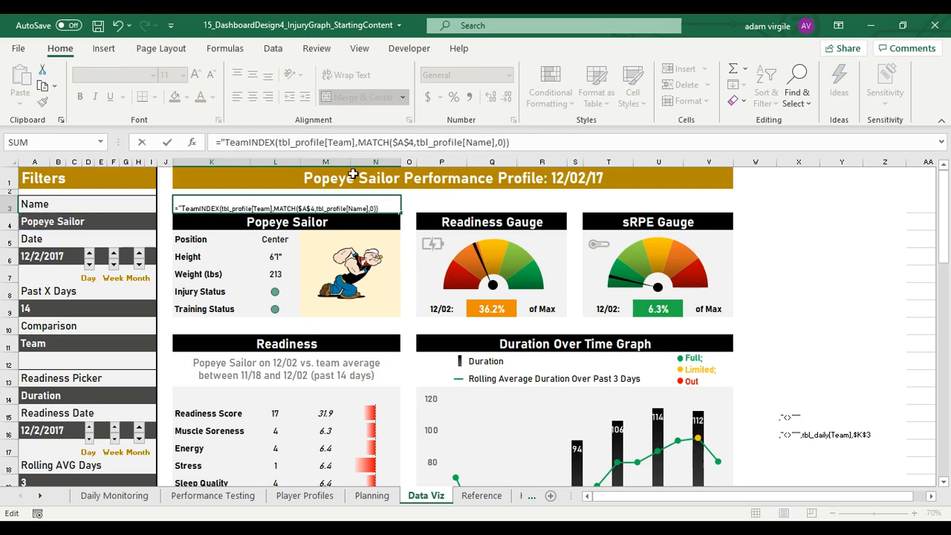
pyautogui.write(':')
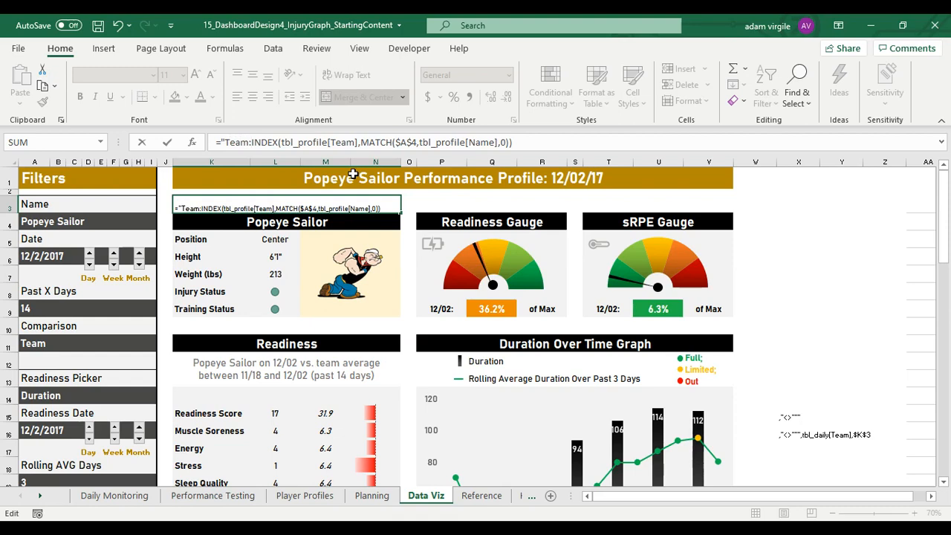
pyautogui.write(' "')
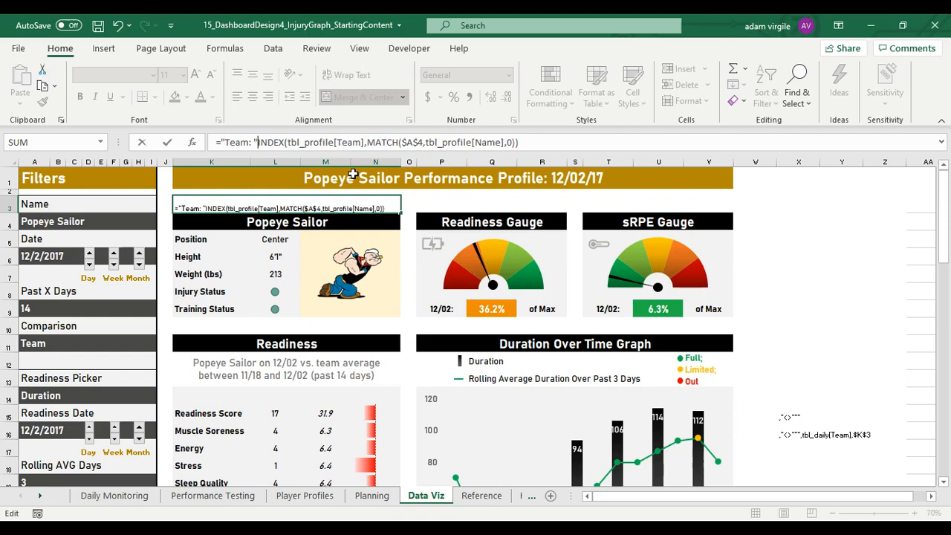
pyautogui.write('&')
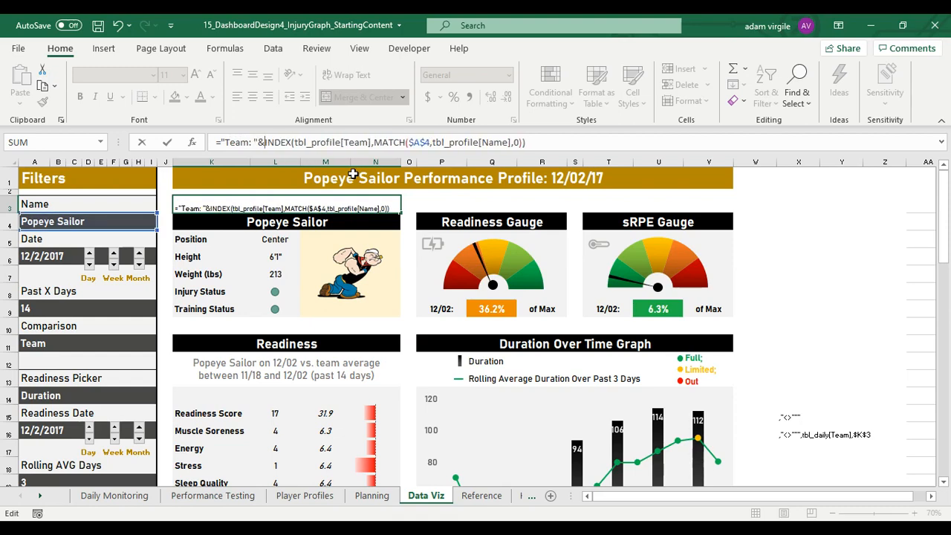
pyautogui.press('Return')
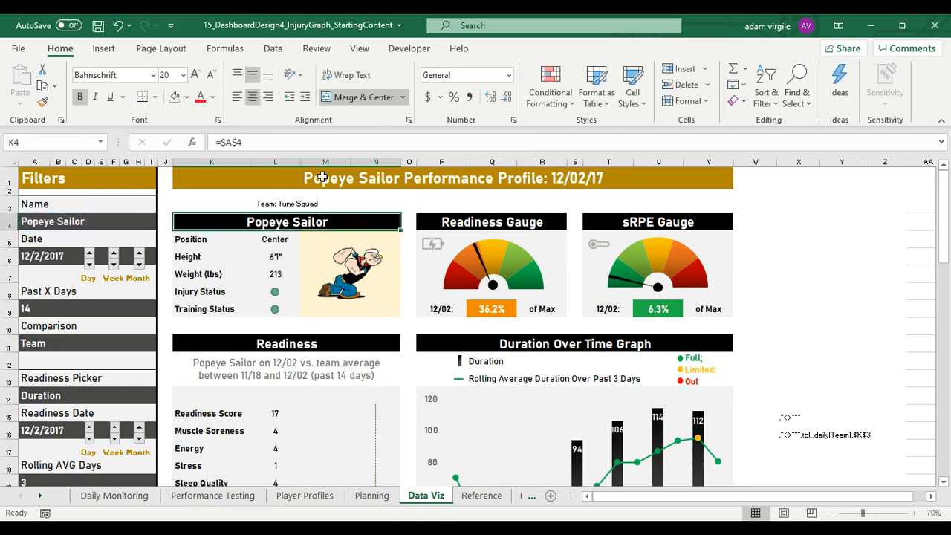
# Make the team label in K3 above the player card bold
pyautogui.press('Up')
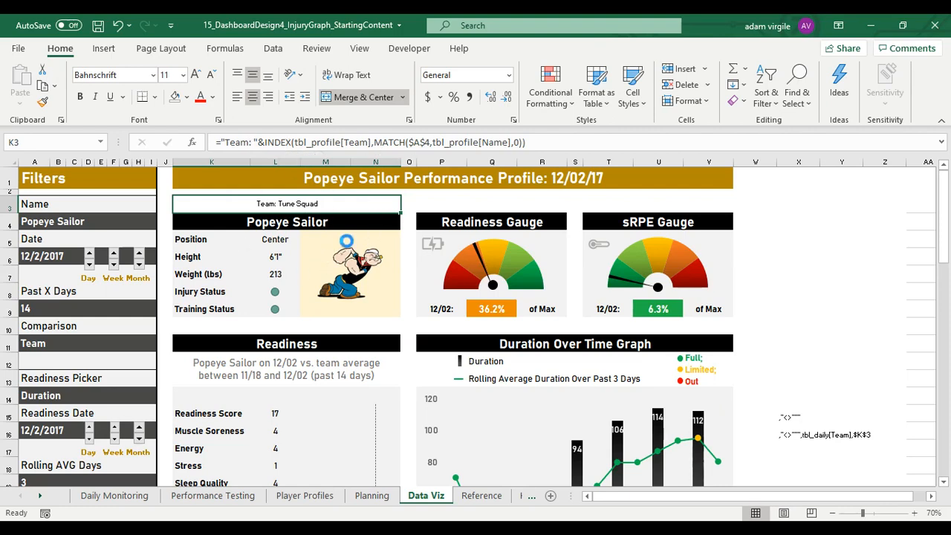
pyautogui.hotkey('ctrl', 'b')
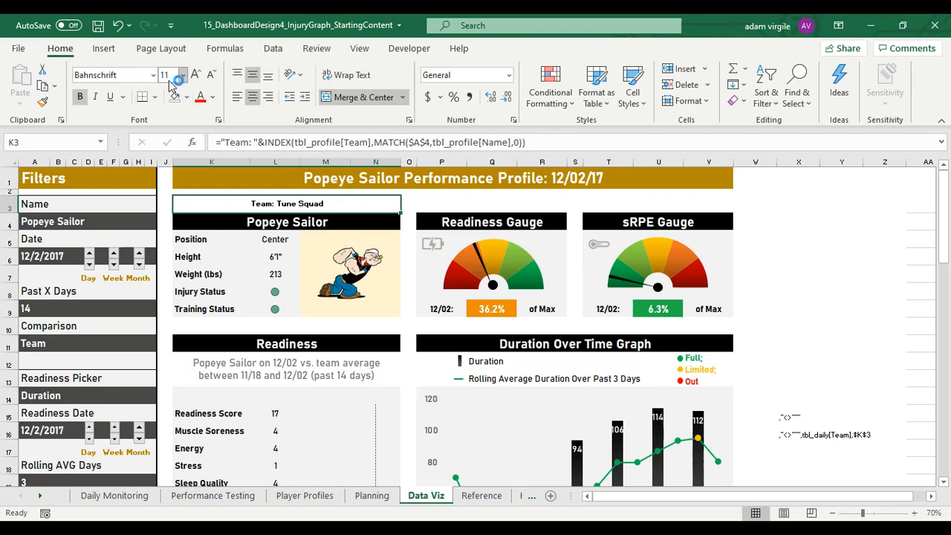
pyautogui.click(260, 224)
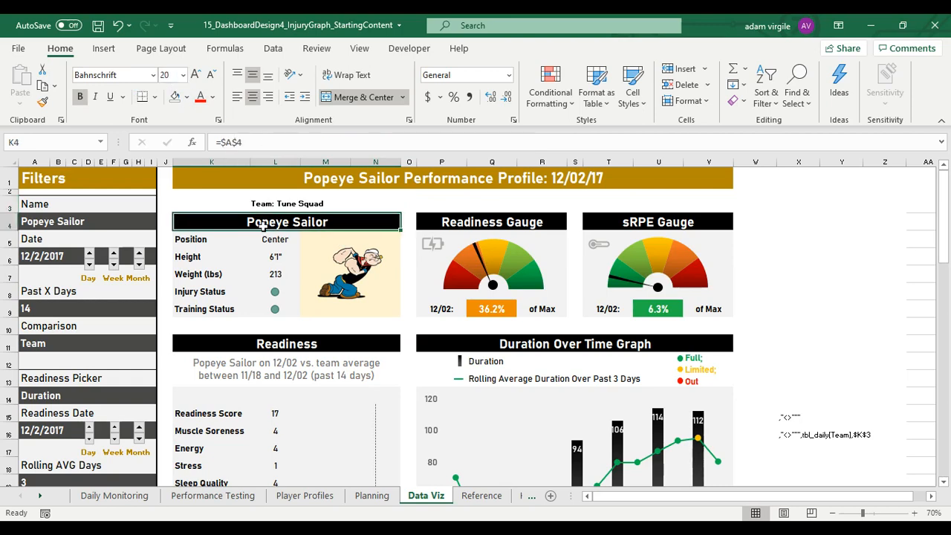
# Set the font size of the team label in K3 above the player card to 20
pyautogui.click(260, 208)
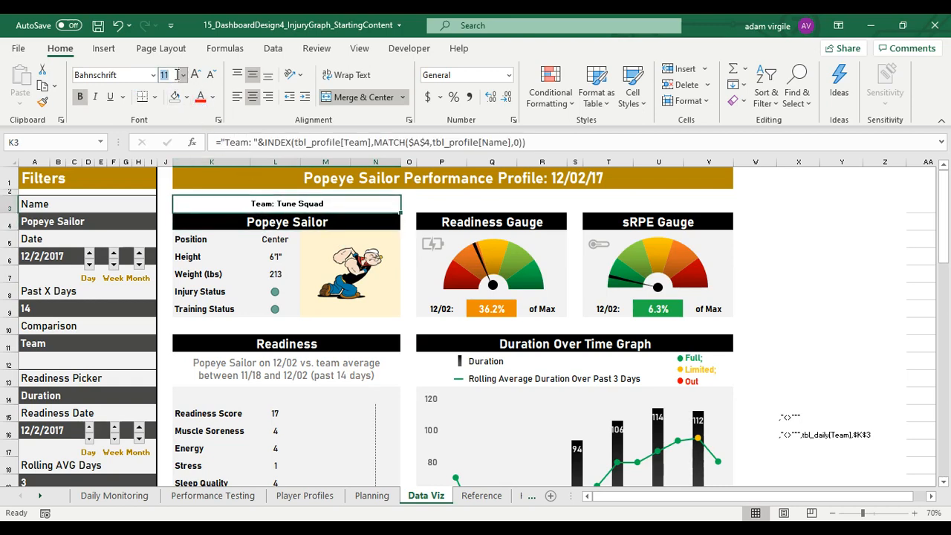
pyautogui.write('16')
pyautogui.press('Return')
pyautogui.click(339, 272)
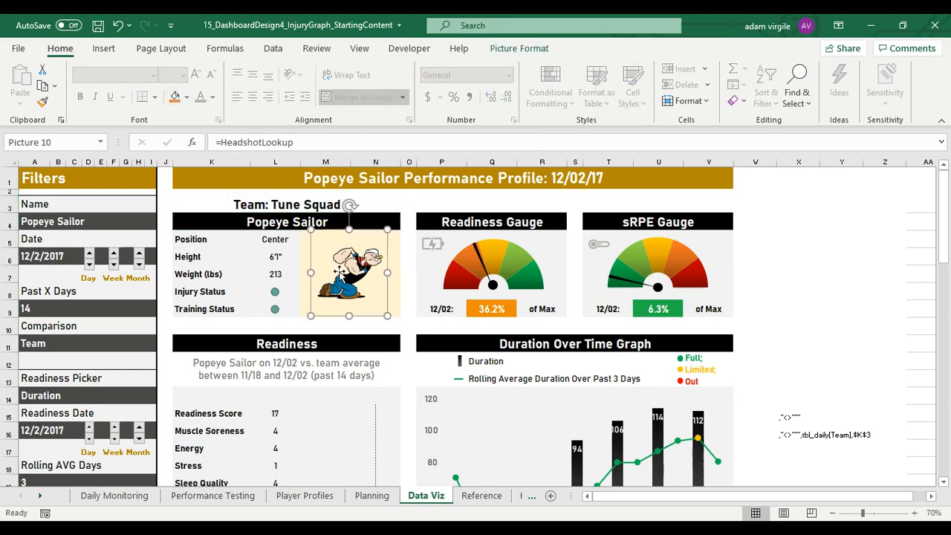
pyautogui.click(318, 207)
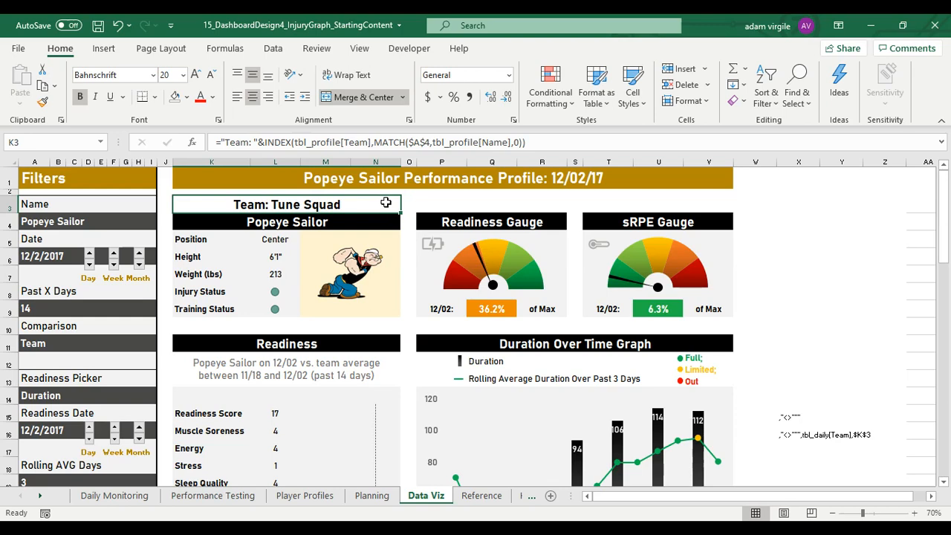
# Create a conditional formatting rule on K3 for cells with specific text containing Tune Squad
pyautogui.click(549, 89)
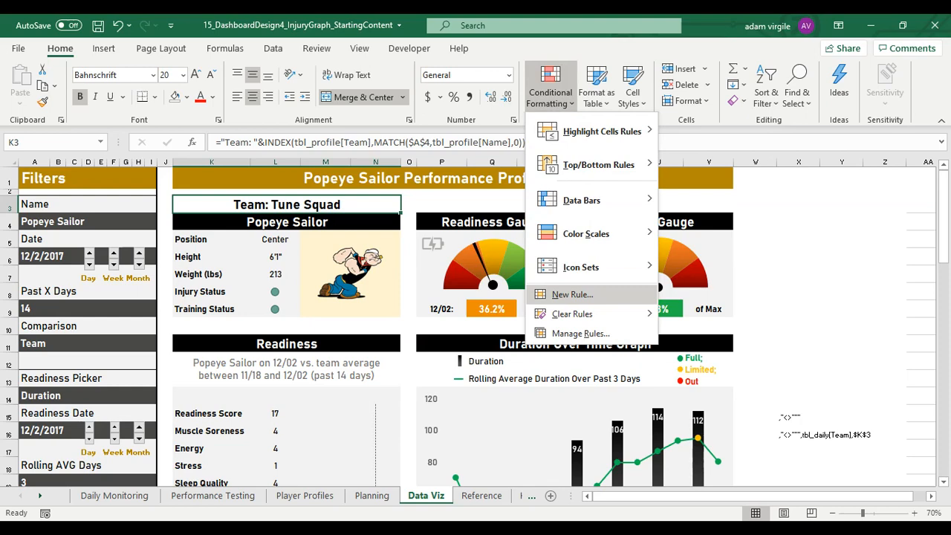
pyautogui.click(572, 294)
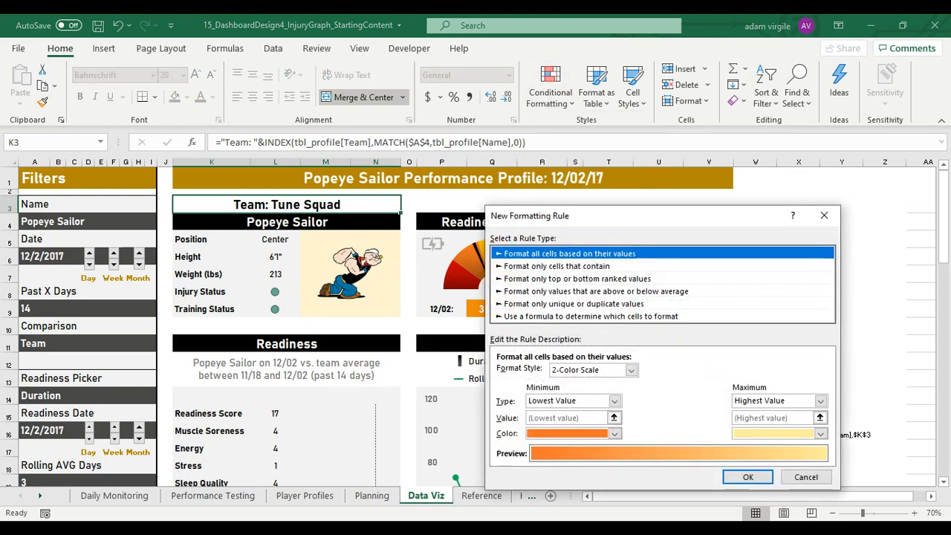
pyautogui.click(556, 266)
pyautogui.click(681, 372)
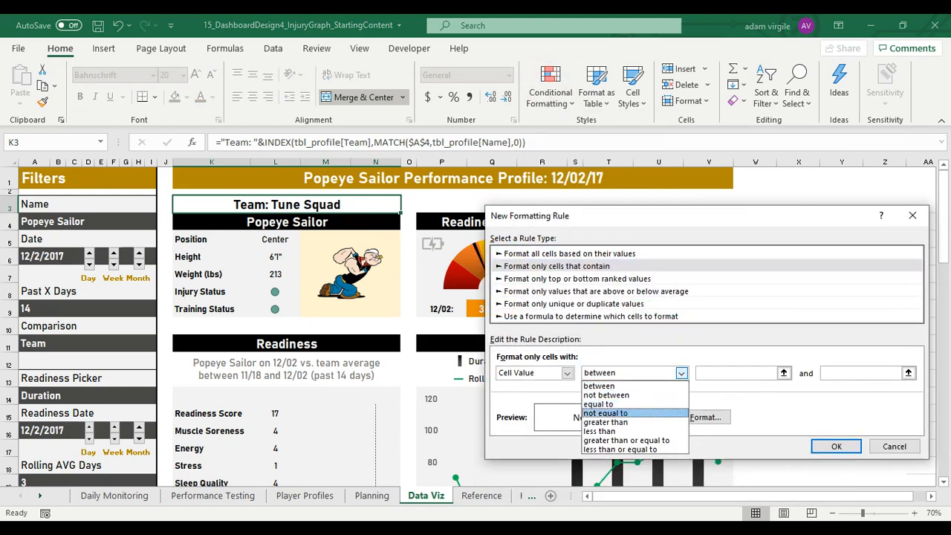
pyautogui.click(566, 372)
pyautogui.click(525, 395)
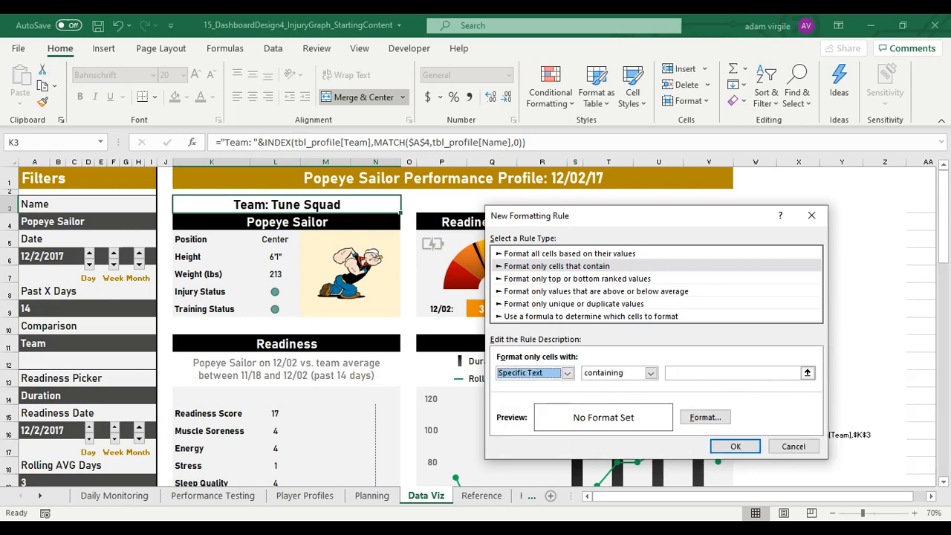
pyautogui.click(807, 373)
pyautogui.click(698, 373)
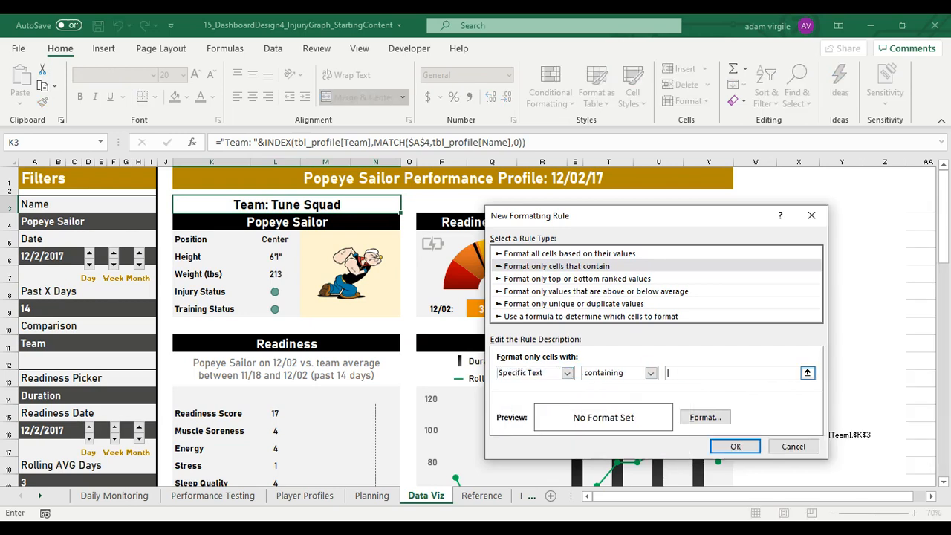
pyautogui.write('Tune')
pyautogui.hotkey('shift', 'space')
pyautogui.write('S')
pyautogui.press('BackSpace')
pyautogui.press('BackSpace')
pyautogui.press('BackSpace')
pyautogui.press('BackSpace')
pyautogui.press('BackSpace')
pyautogui.press('BackSpace')
pyautogui.press('BackSpace')
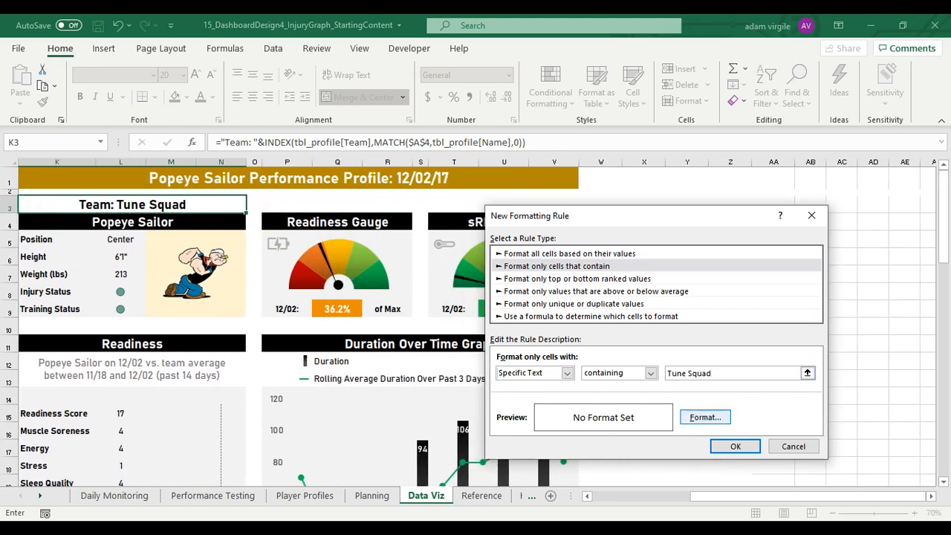
# Give the Tune Squad rule a bold white font with a dark blue fill, and apply it
pyautogui.click(704, 417)
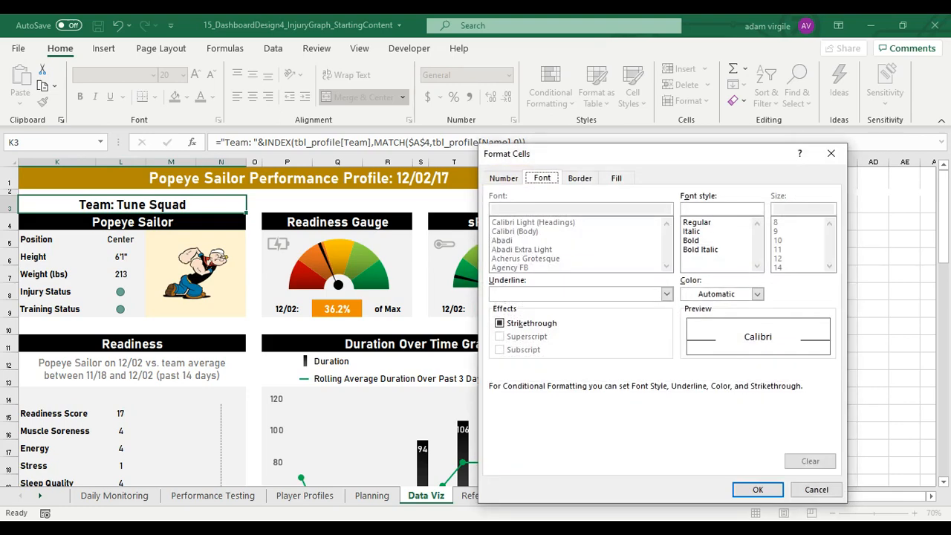
pyautogui.click(698, 239)
pyautogui.click(616, 178)
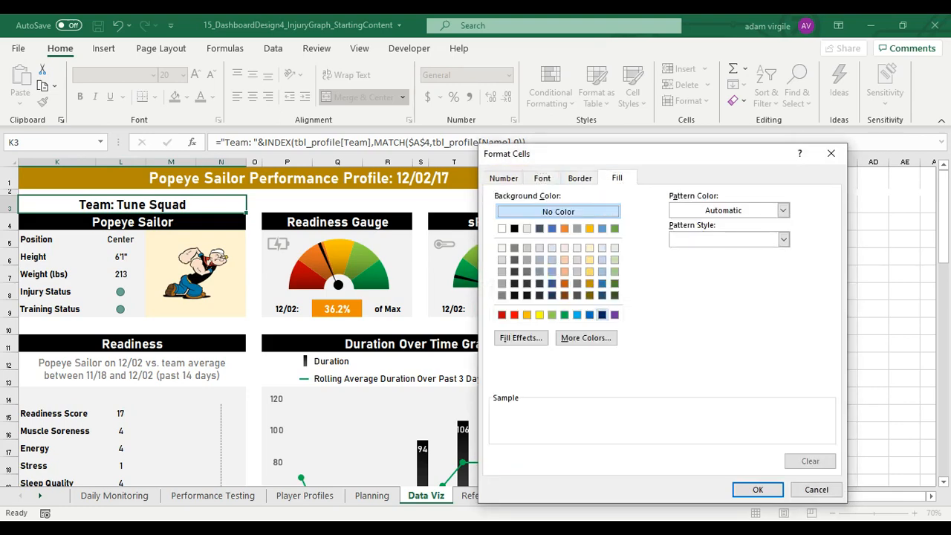
pyautogui.click(602, 314)
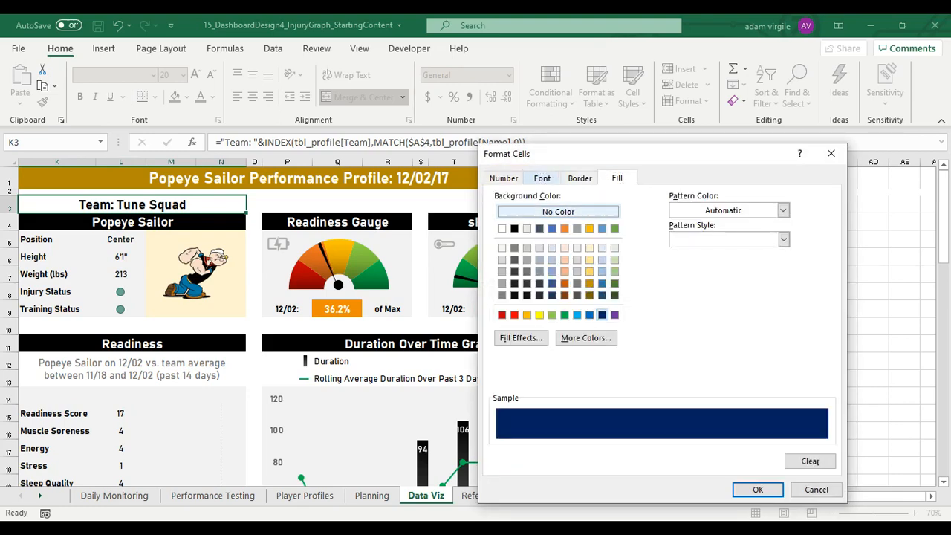
pyautogui.click(542, 178)
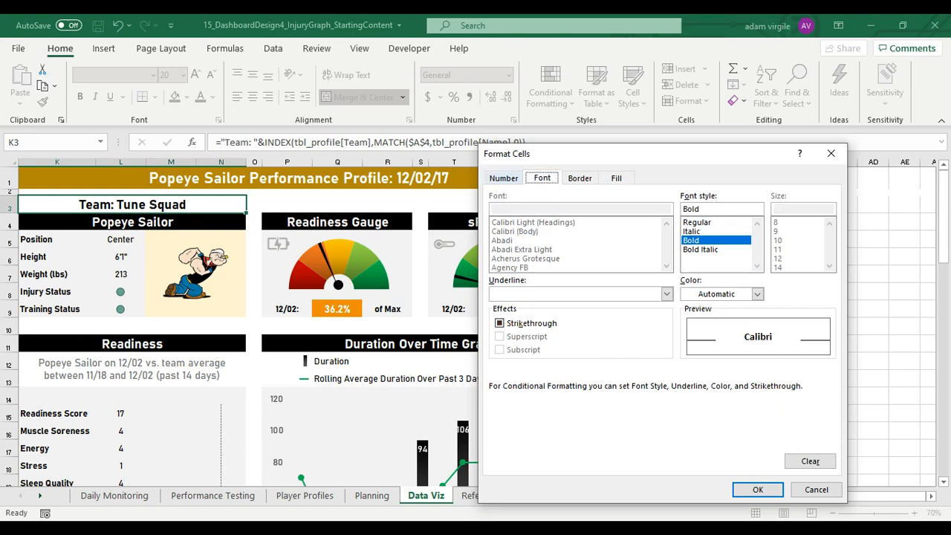
pyautogui.click(756, 293)
pyautogui.click(687, 118)
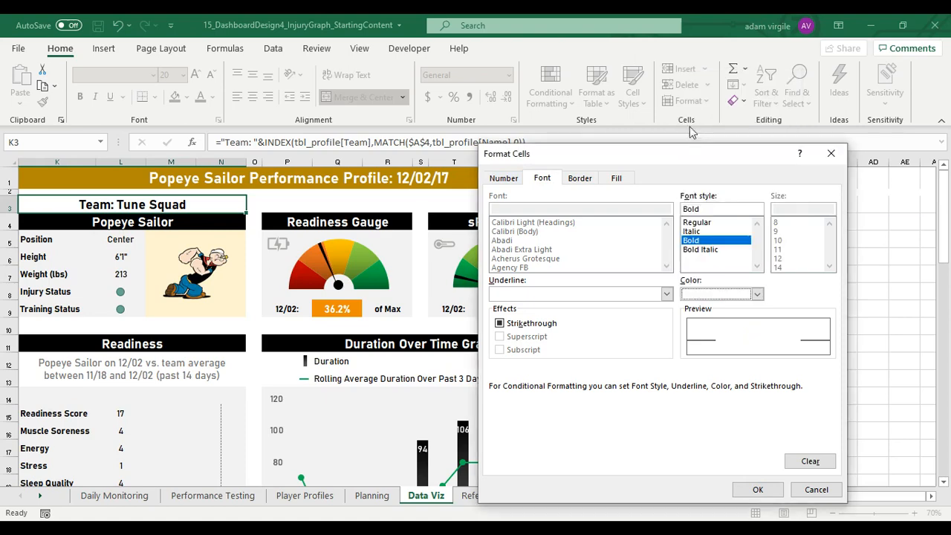
pyautogui.click(757, 488)
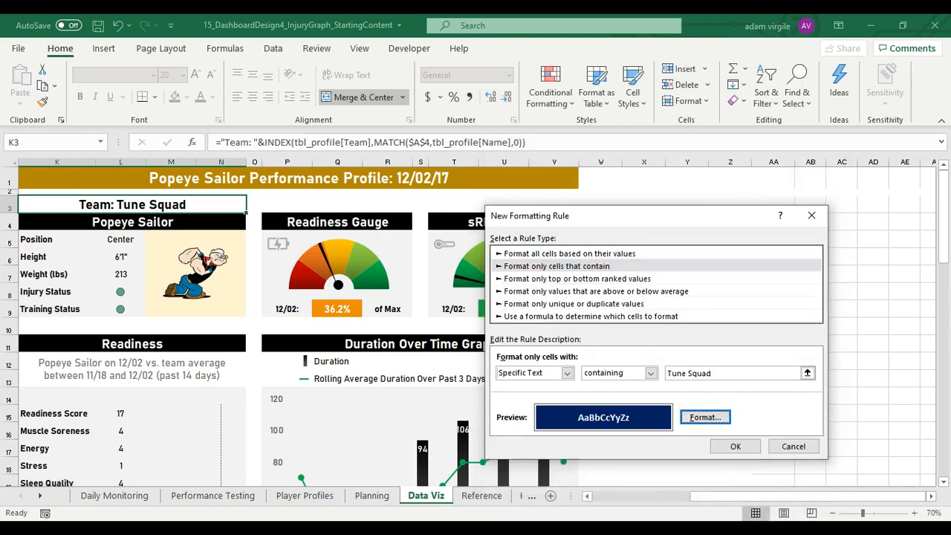
pyautogui.click(734, 445)
pyautogui.click(324, 184)
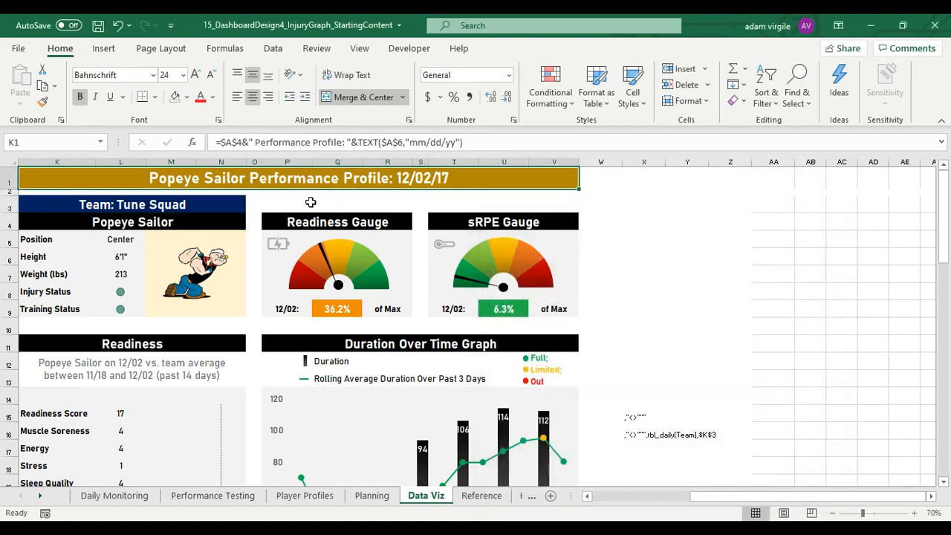
# Add a second conditional formatting rule on K3 for cells with specific text containing Monstars
pyautogui.moveTo(306, 203); pyautogui.dragTo(12, 208)
pyautogui.click(352, 207)
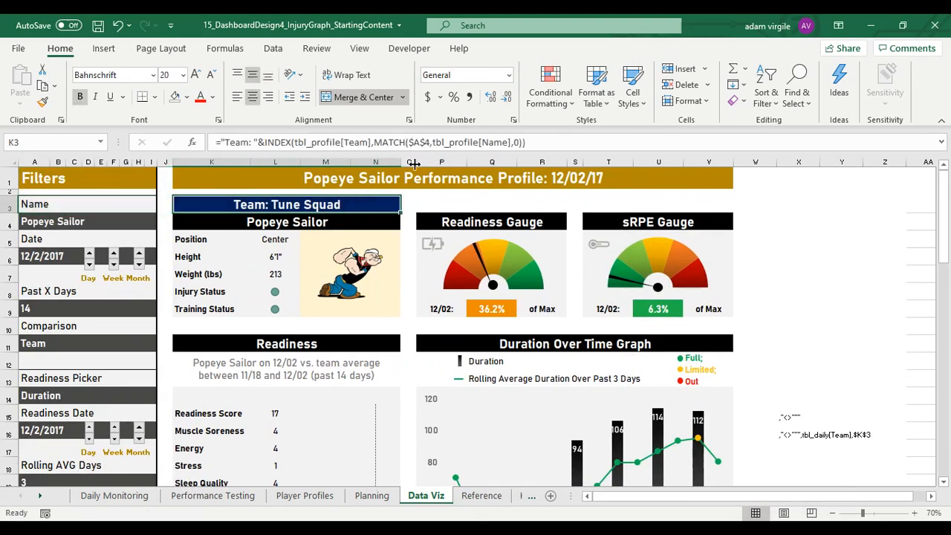
pyautogui.click(550, 93)
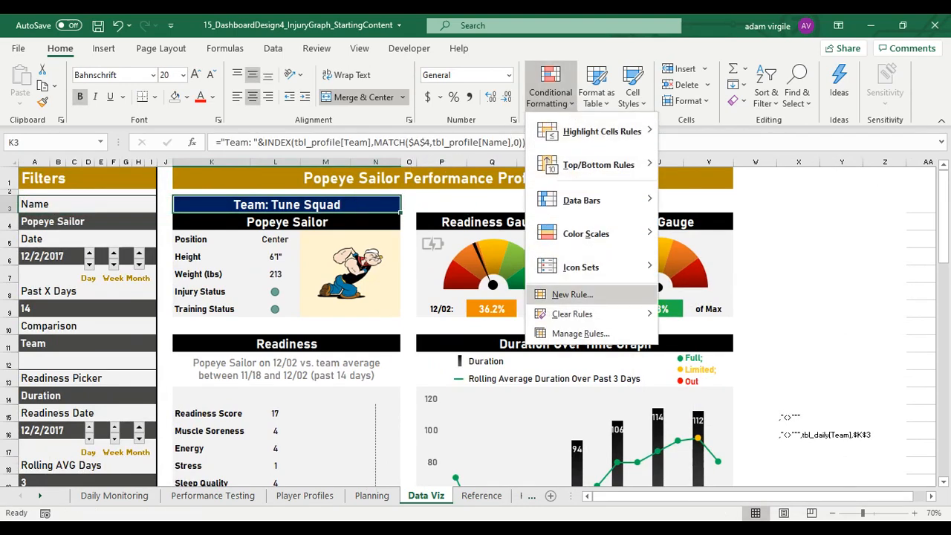
pyautogui.click(572, 294)
pyautogui.click(584, 301)
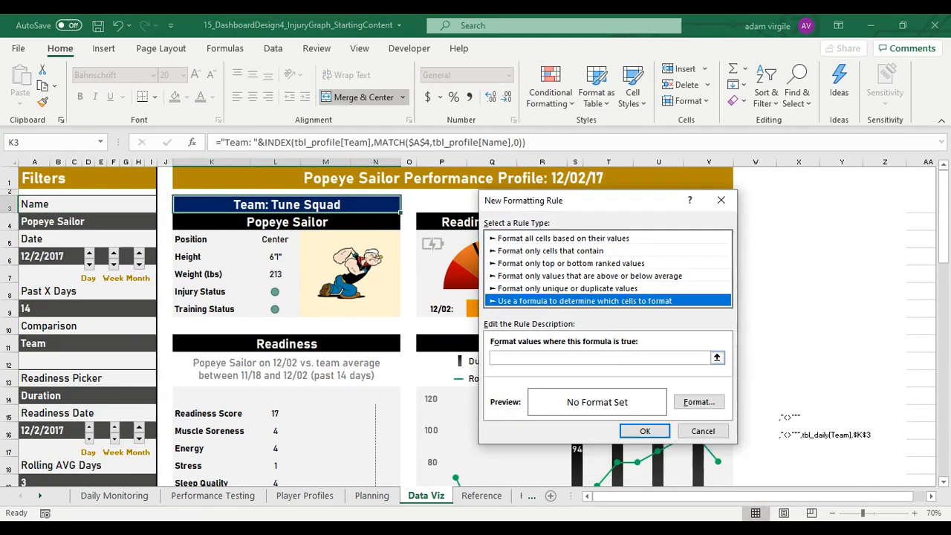
pyautogui.click(567, 288)
pyautogui.click(551, 251)
pyautogui.click(561, 357)
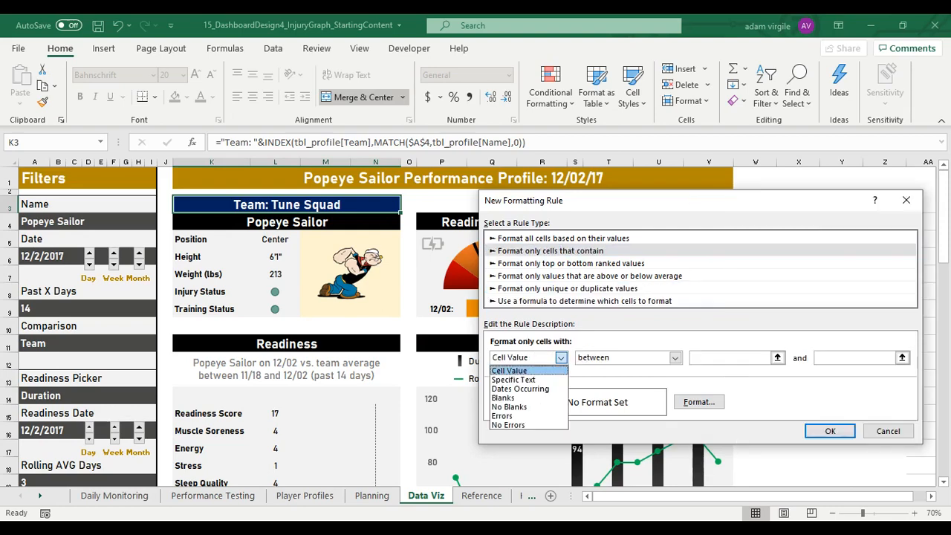
pyautogui.click(520, 380)
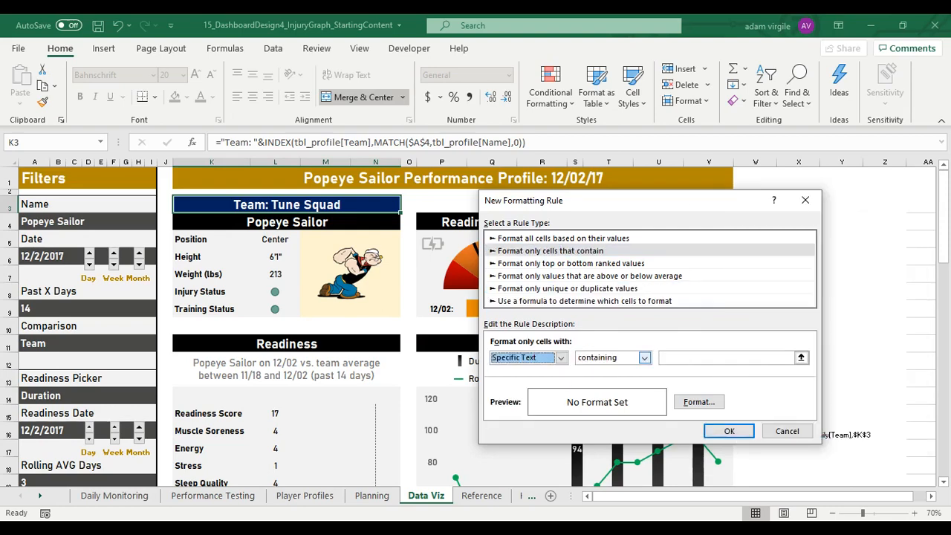
pyautogui.click(718, 357)
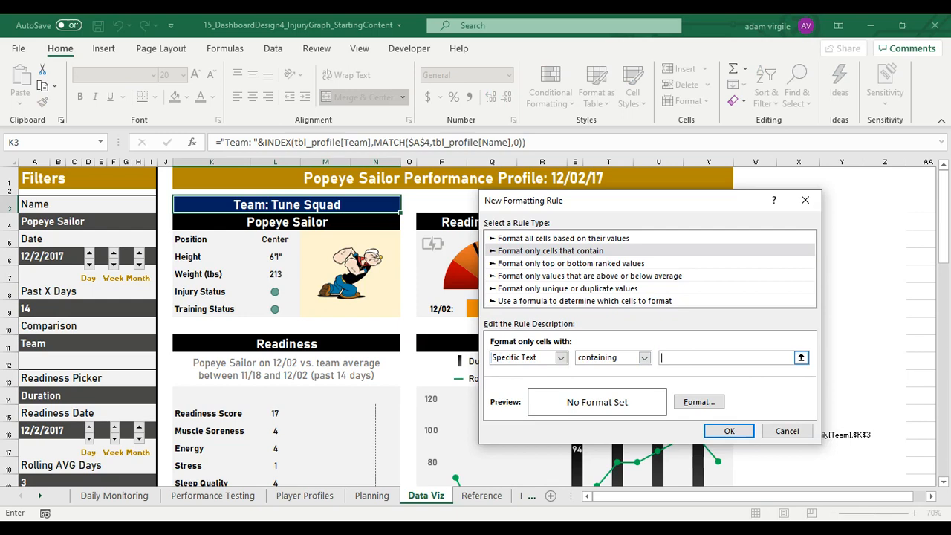
pyautogui.write('Monstars')
# Give the Monstars rule a bold white font with an orange fill, and apply it
pyautogui.click(699, 402)
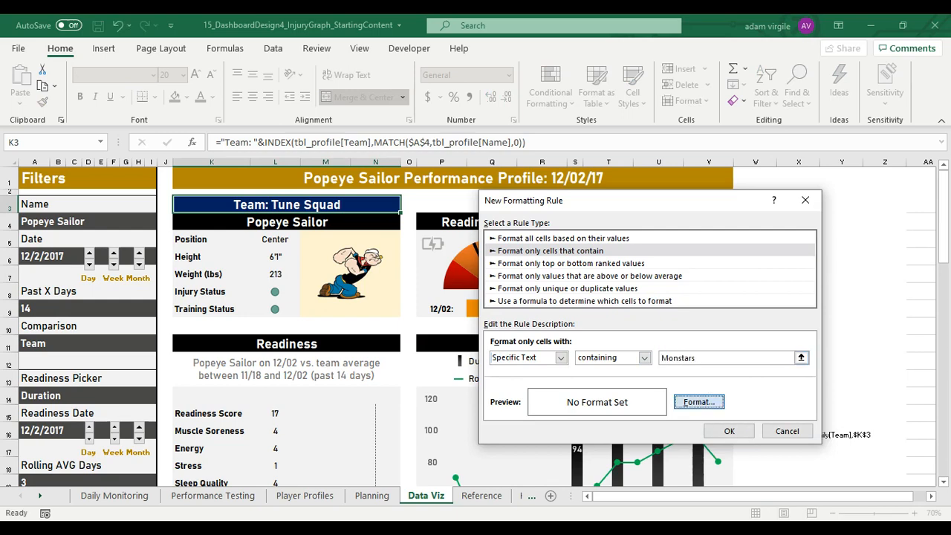
pyautogui.click(685, 225)
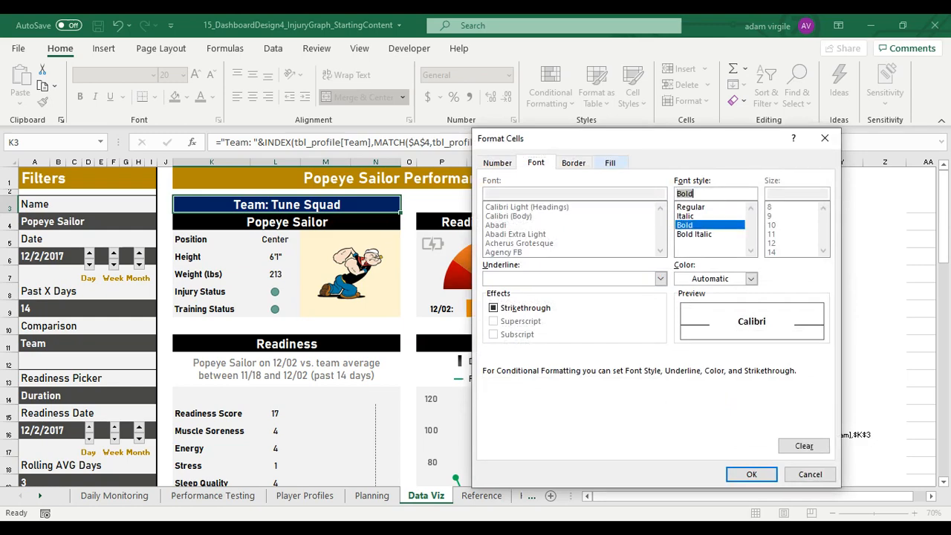
pyautogui.click(751, 279)
pyautogui.click(681, 335)
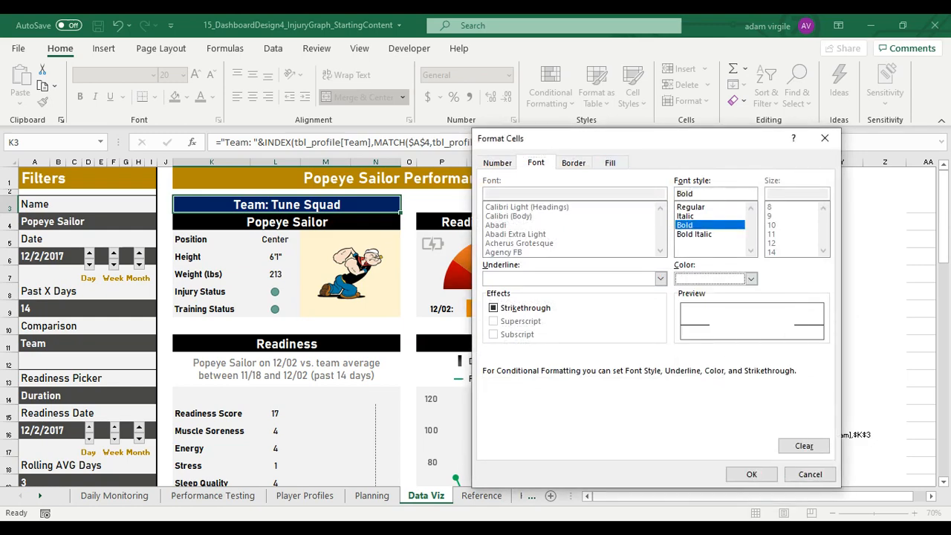
pyautogui.click(610, 163)
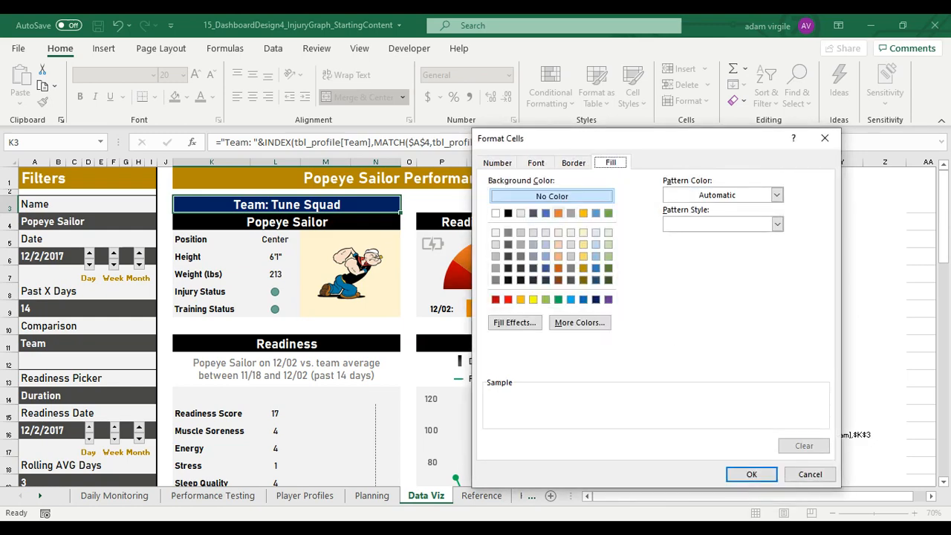
pyautogui.click(558, 213)
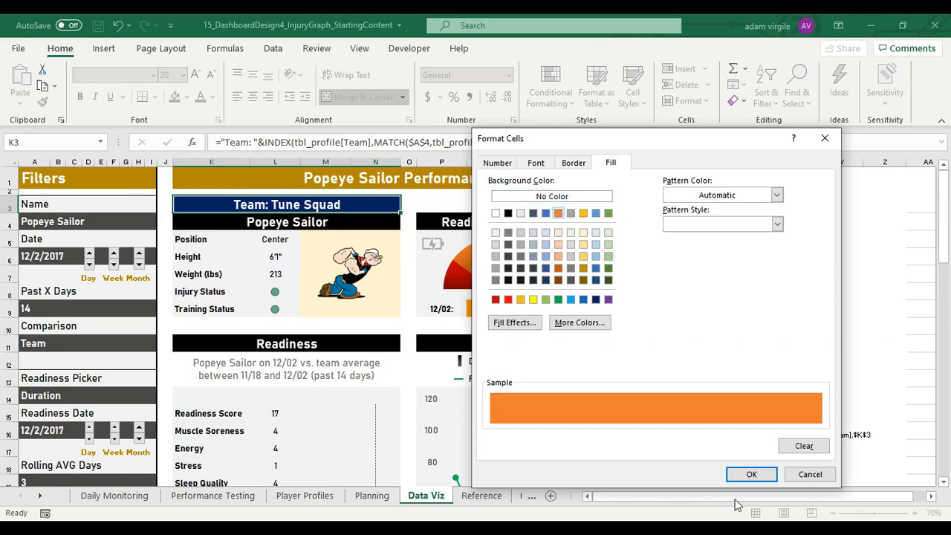
pyautogui.click(751, 474)
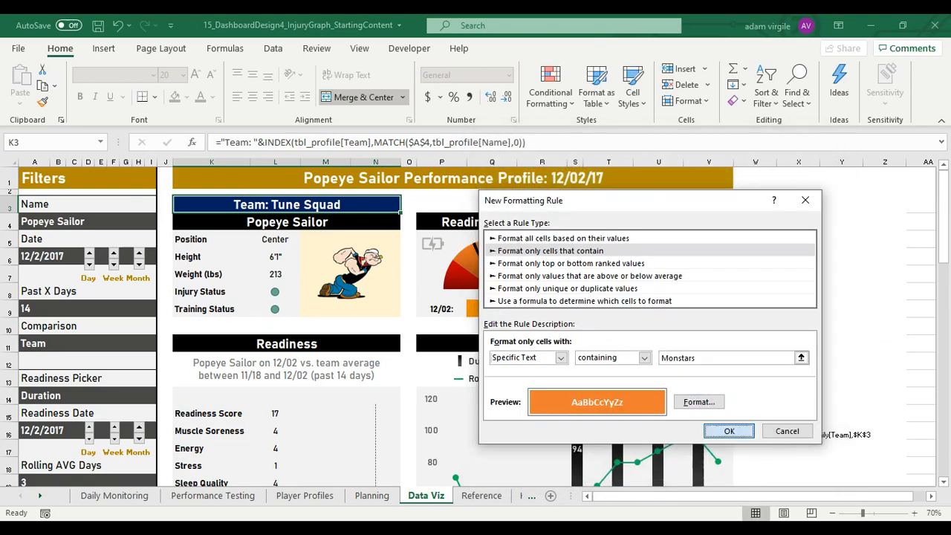
pyautogui.click(724, 432)
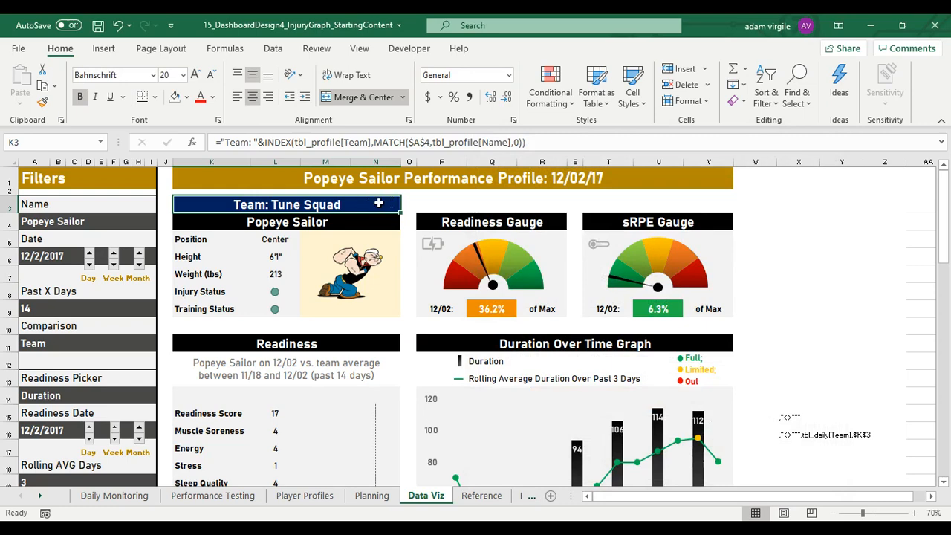
# Switch the Name filter to Queen Elsa and finally to Spongebob Squarepants to check the team label's colouring for each player
pyautogui.click(107, 227)
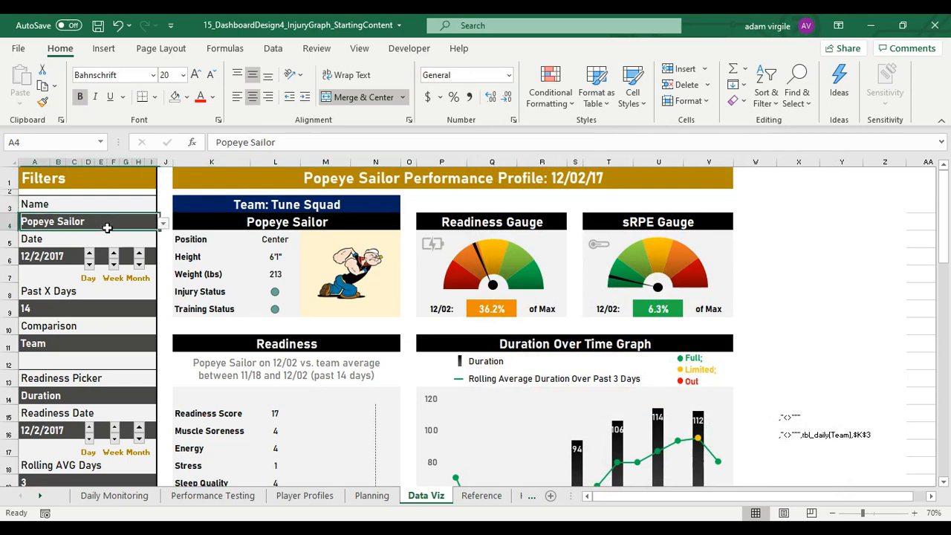
pyautogui.click(162, 223)
pyautogui.click(141, 241)
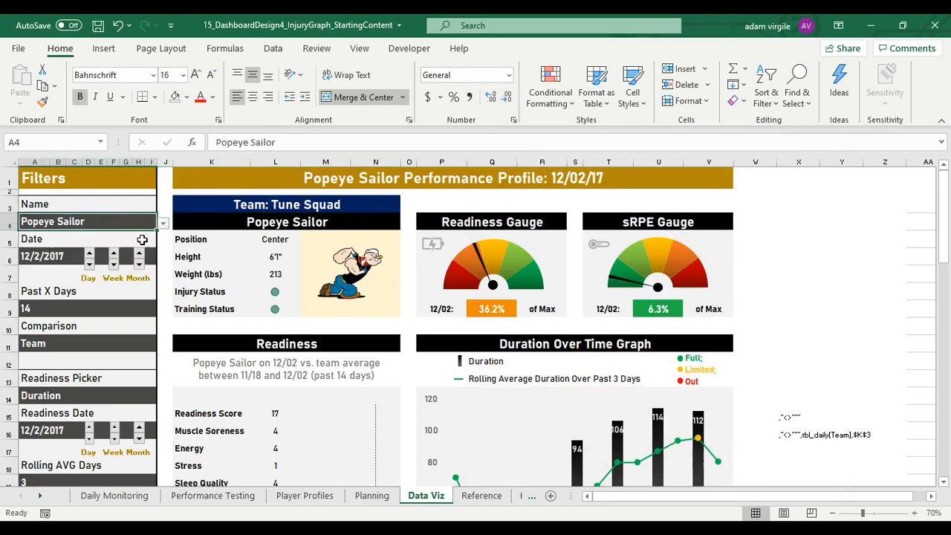
pyautogui.click(163, 222)
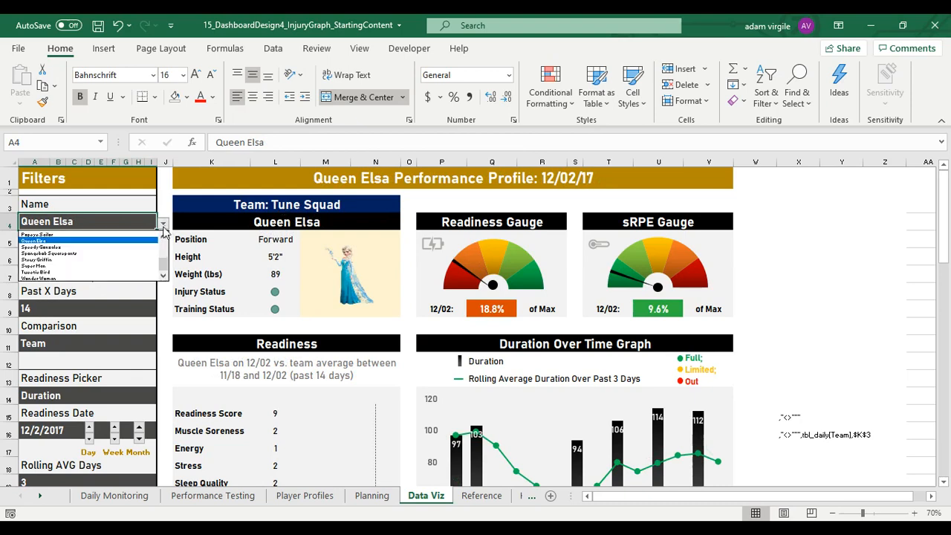
pyautogui.click(137, 247)
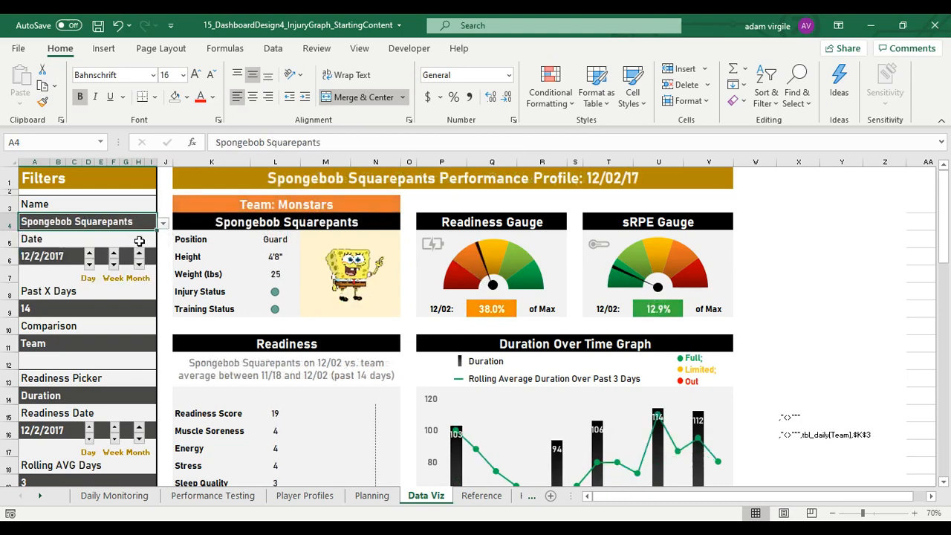
pyautogui.click(276, 204)
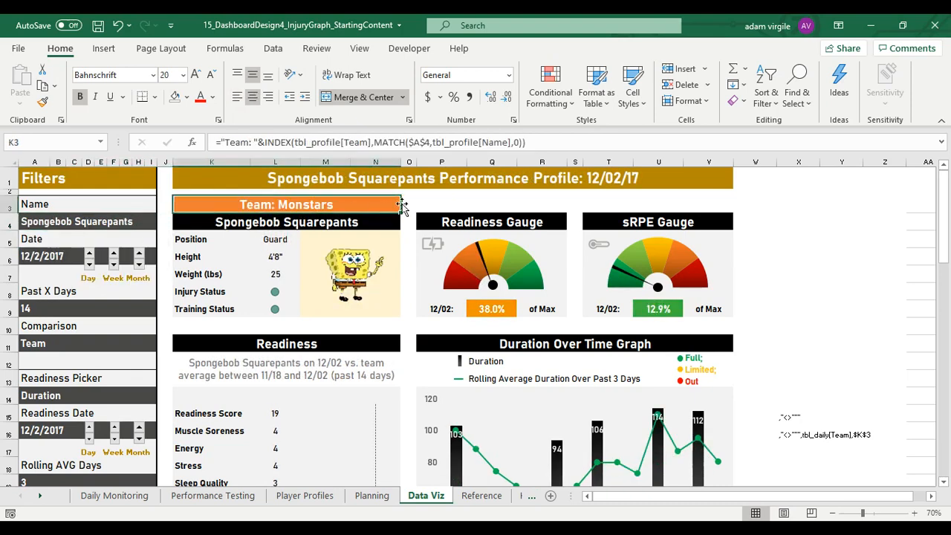
pyautogui.scroll(-1, 403, 329)
pyautogui.scroll(1, 386, 305)
pyautogui.scroll(-5, 354, 256)
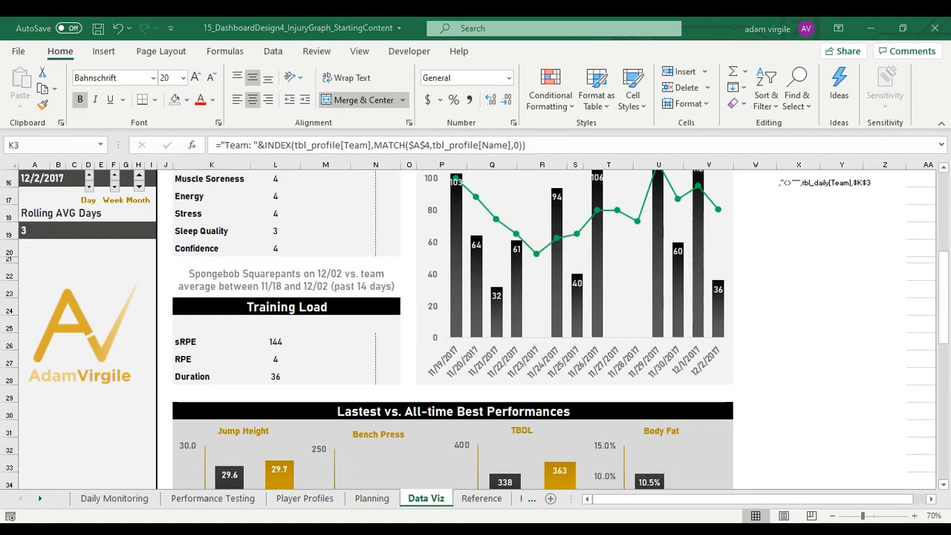
# Remove the "Team: " prefix from the formula in K3, leaving =INDEX(tbl_profile[Team],MATCH($A$4,tbl_profile[Name],0))
pyautogui.scroll(5, 409, 459)
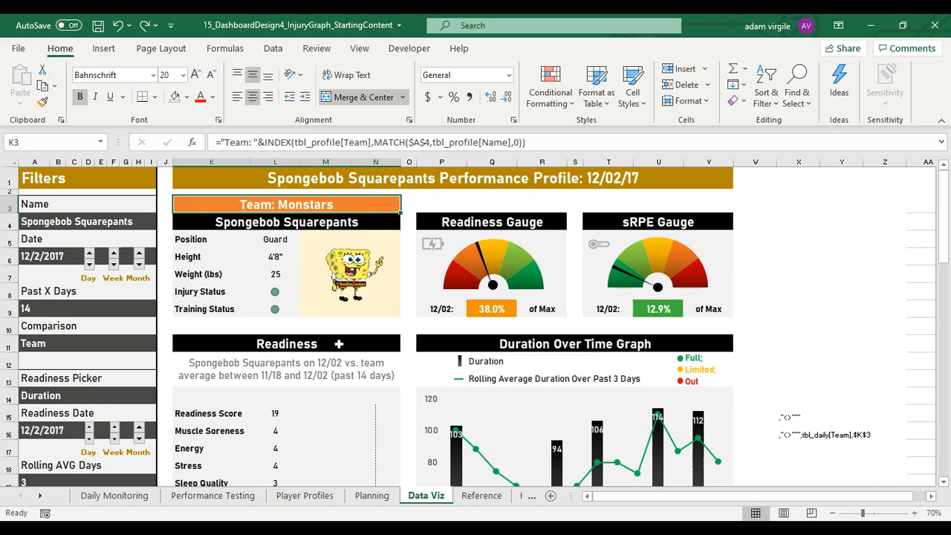
pyautogui.click(336, 408)
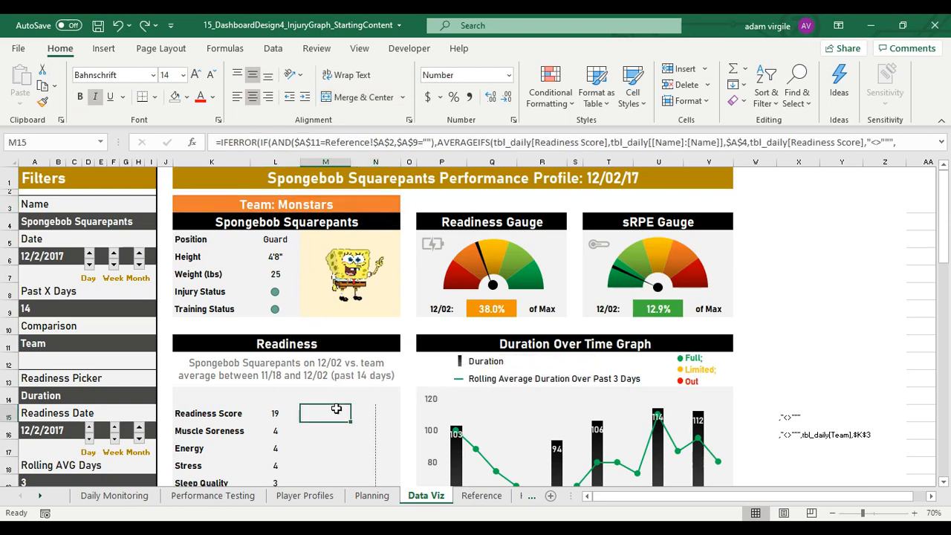
pyautogui.click(312, 207)
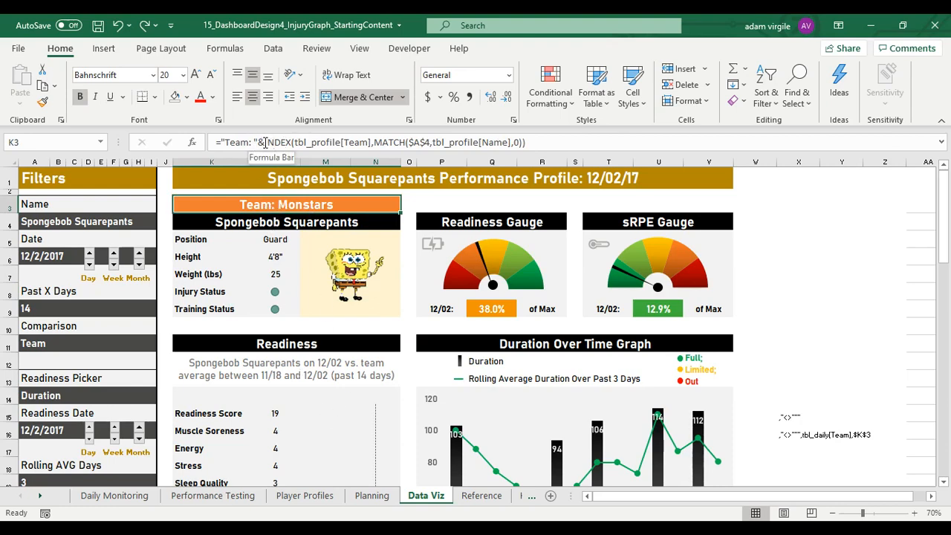
pyautogui.moveTo(266, 142); pyautogui.dragTo(255, 142)
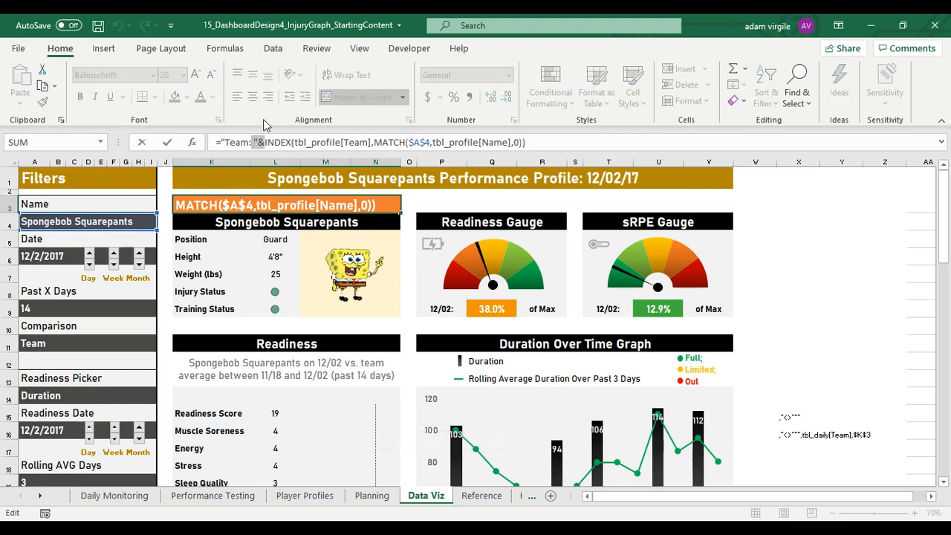
pyautogui.click(261, 142)
pyautogui.moveTo(265, 142); pyautogui.dragTo(224, 142)
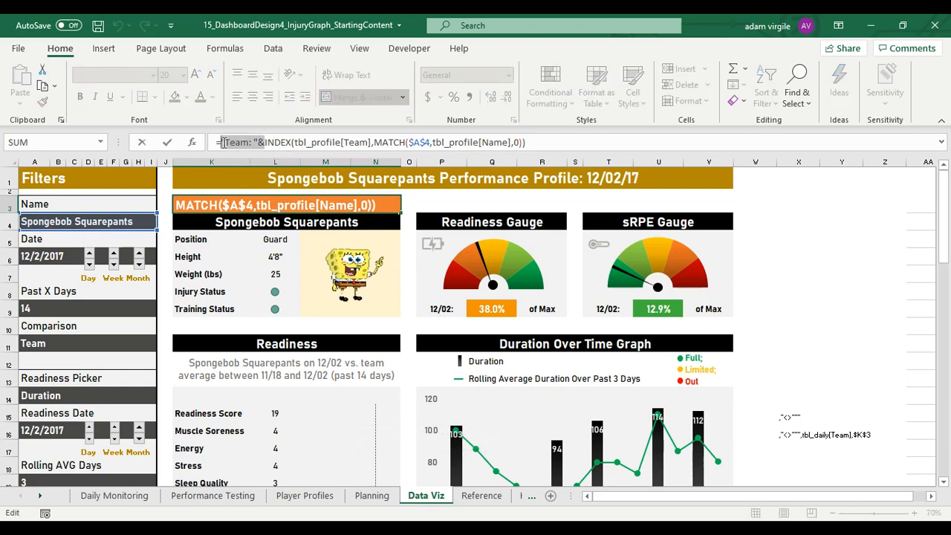
pyautogui.press('BackSpace')
pyautogui.press('BackSpace')
pyautogui.press('Delete')
pyautogui.press('Delete')
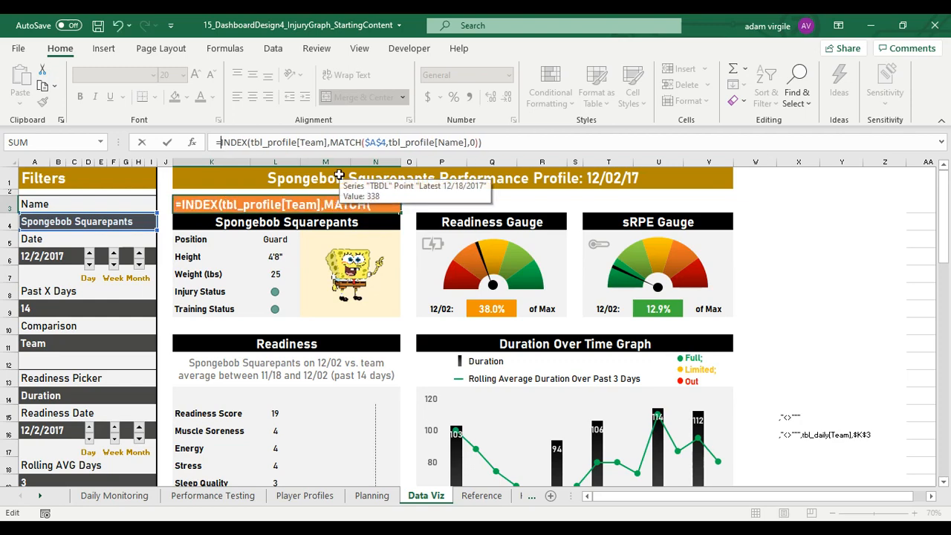
pyautogui.hotkey('ctrl', 'Return')
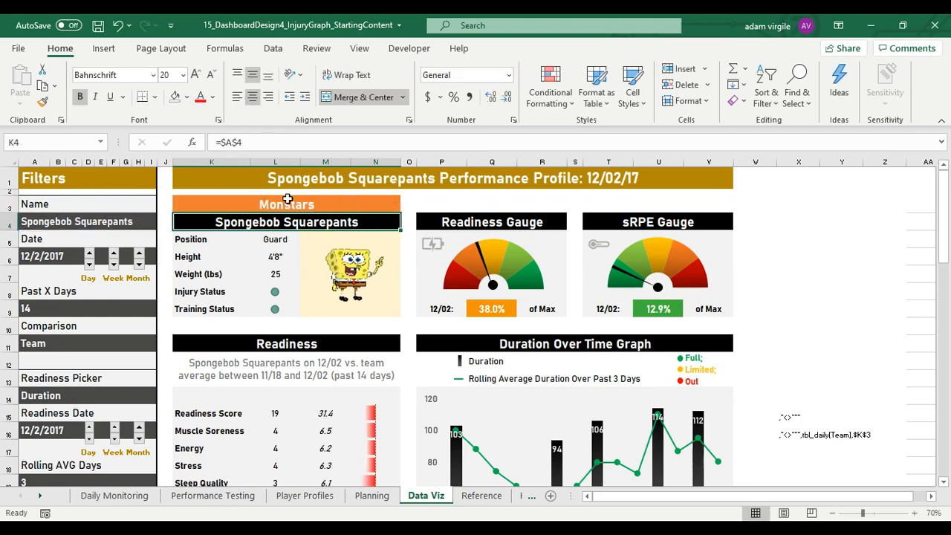
# Switch the Name filter to Super Man, Wonder Woman and finally Charlie Brown to check the team label and team averages
pyautogui.scroll(-6, 348, 409)
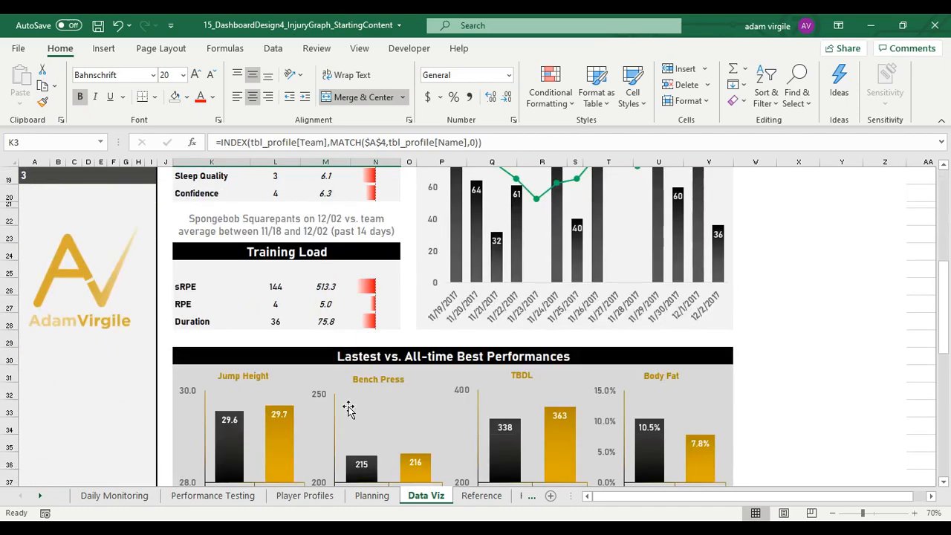
pyautogui.scroll(5, 347, 412)
pyautogui.scroll(1, 347, 412)
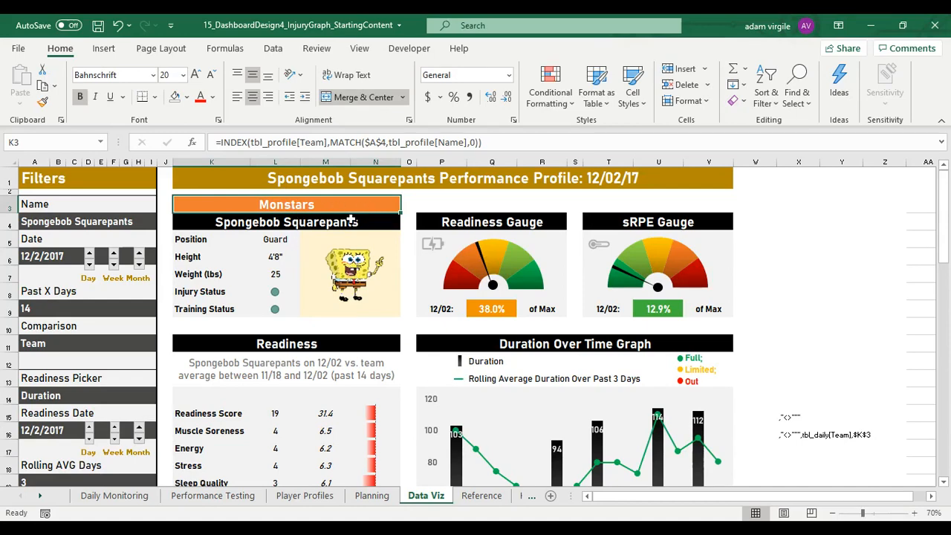
pyautogui.click(140, 224)
pyautogui.click(162, 223)
pyautogui.click(45, 263)
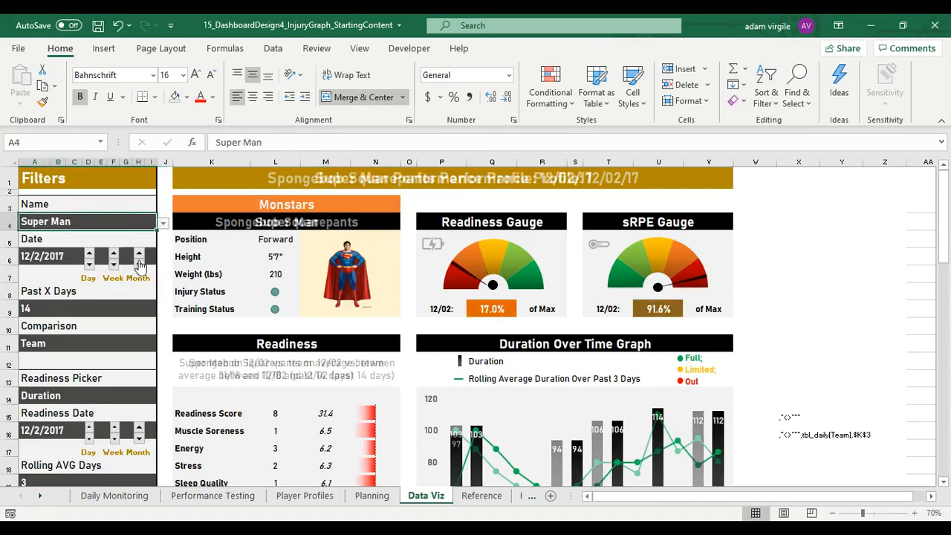
pyautogui.click(161, 224)
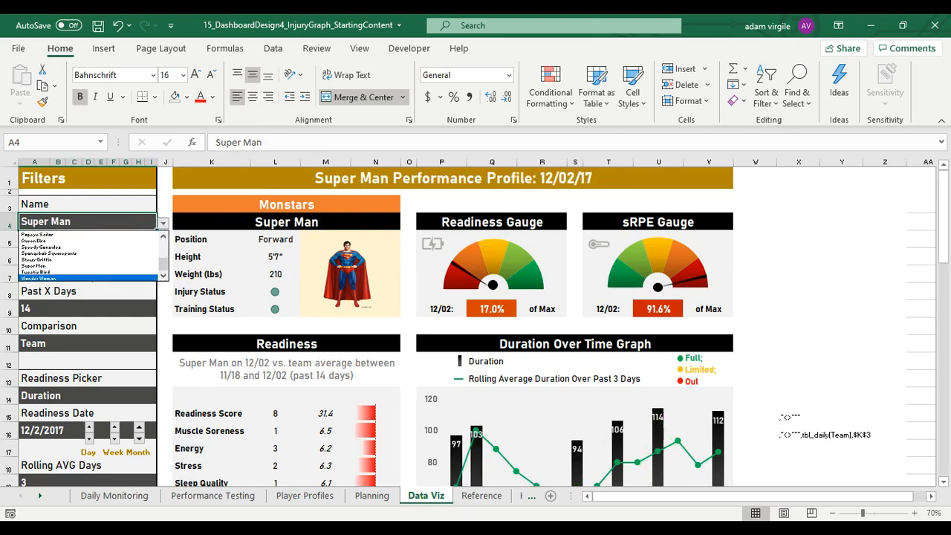
pyautogui.click(45, 277)
pyautogui.click(162, 223)
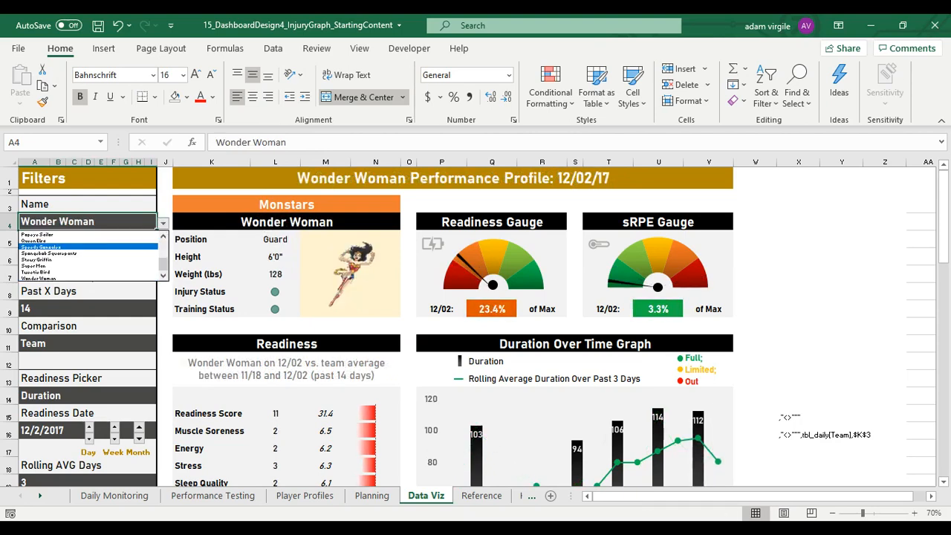
pyautogui.scroll(4, 45, 247)
pyautogui.click(45, 252)
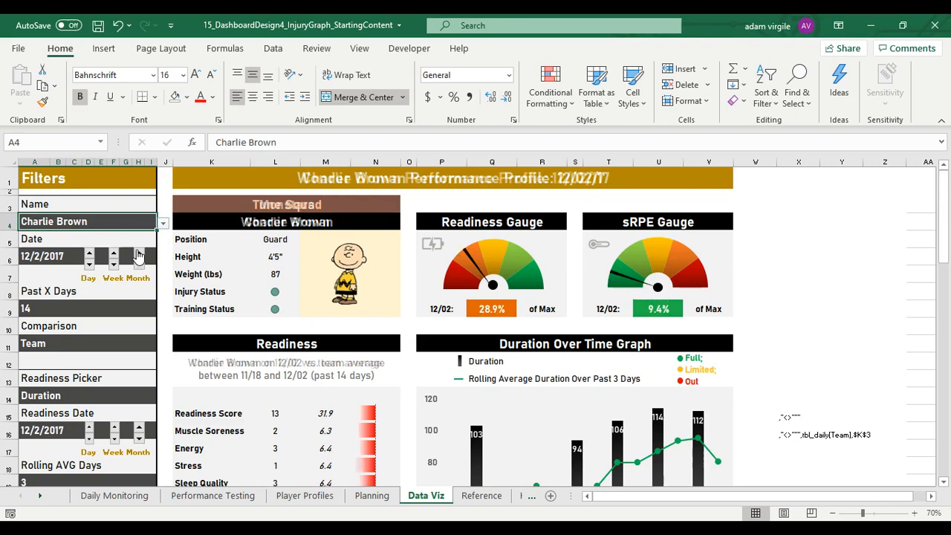
pyautogui.click(276, 206)
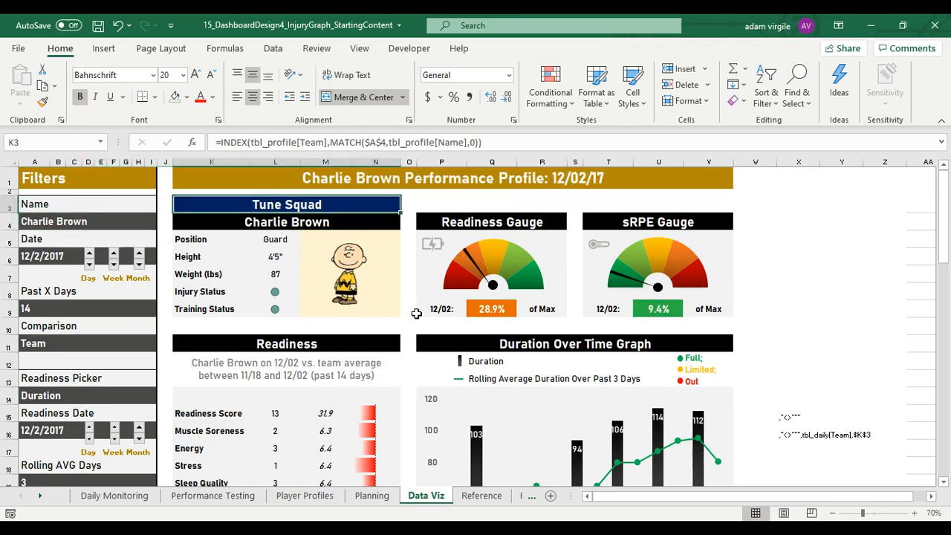
pyautogui.click(98, 219)
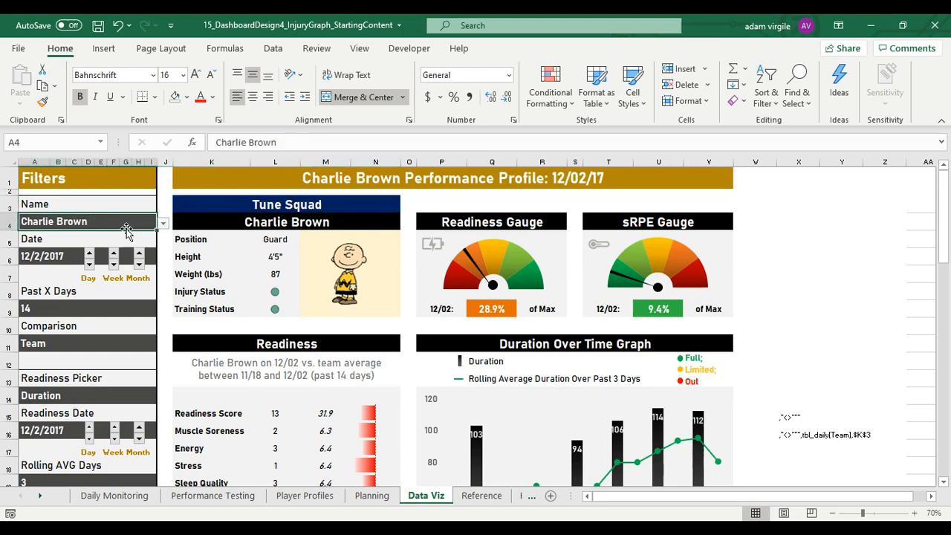
pyautogui.click(162, 223)
pyautogui.moveTo(163, 252); pyautogui.dragTo(176, 234)
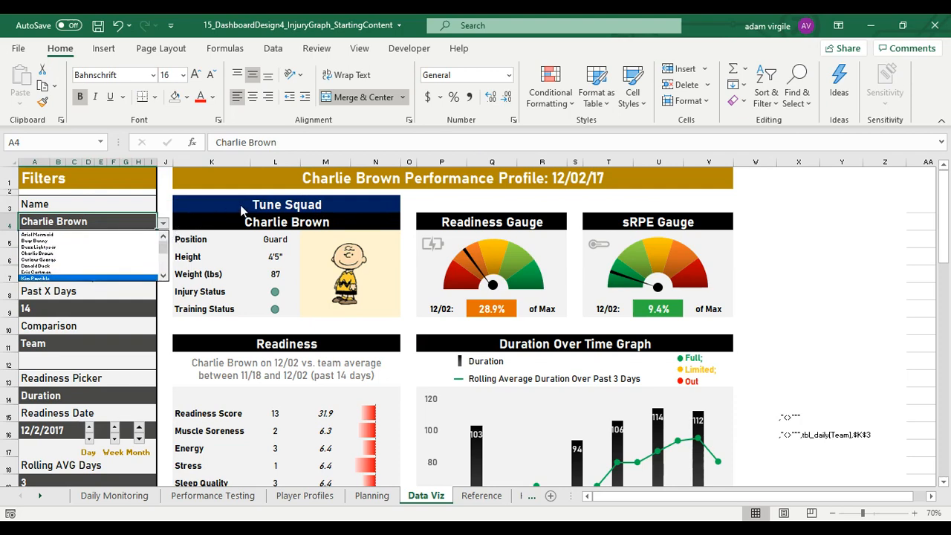
pyautogui.press('Escape')
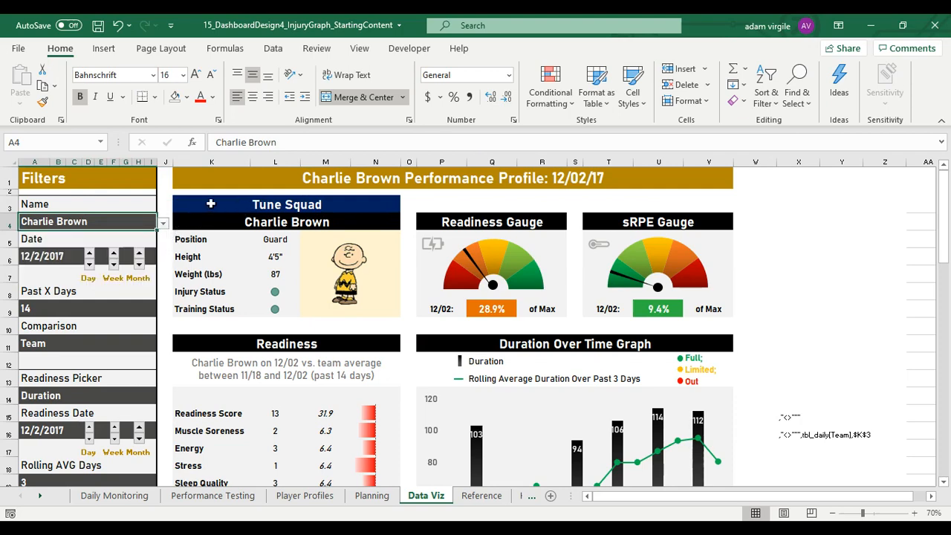
pyautogui.click(163, 225)
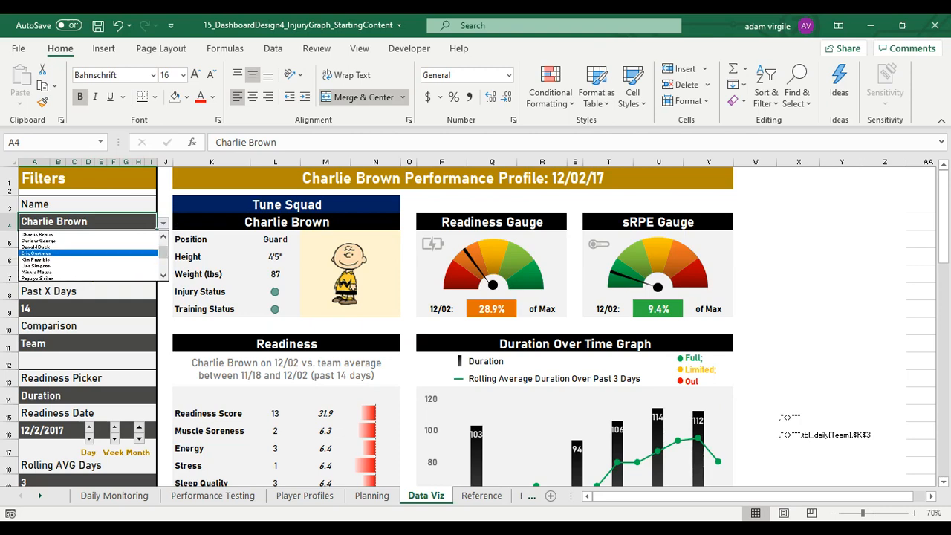
pyautogui.press('Escape')
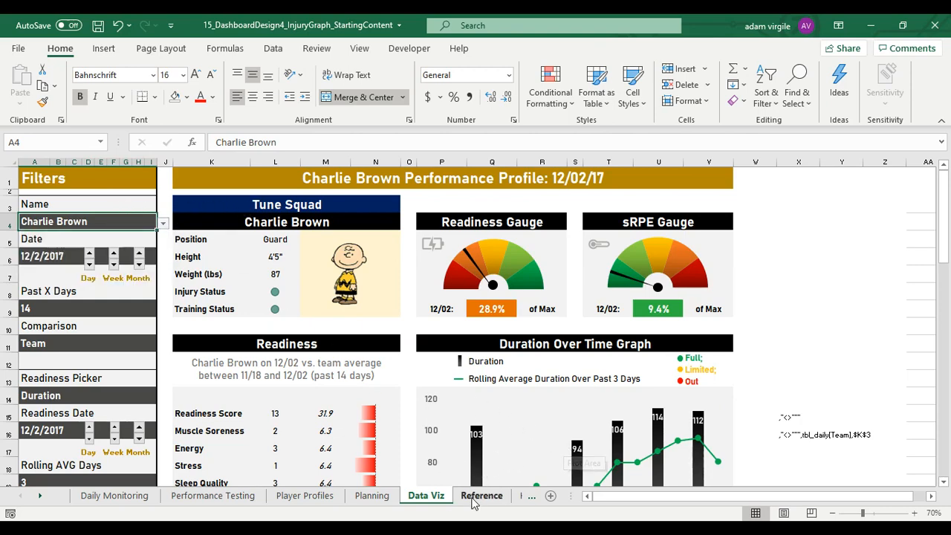
# Insert two rows of blank cells above the Name filter in the Filters column, shifting the existing cells down
pyautogui.click(95, 203)
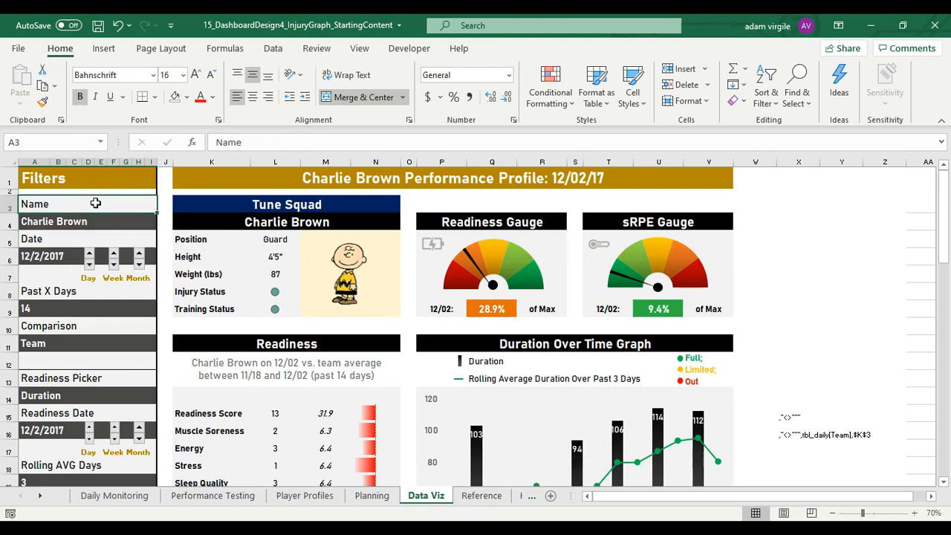
pyautogui.hotkey('shift', 'Down')
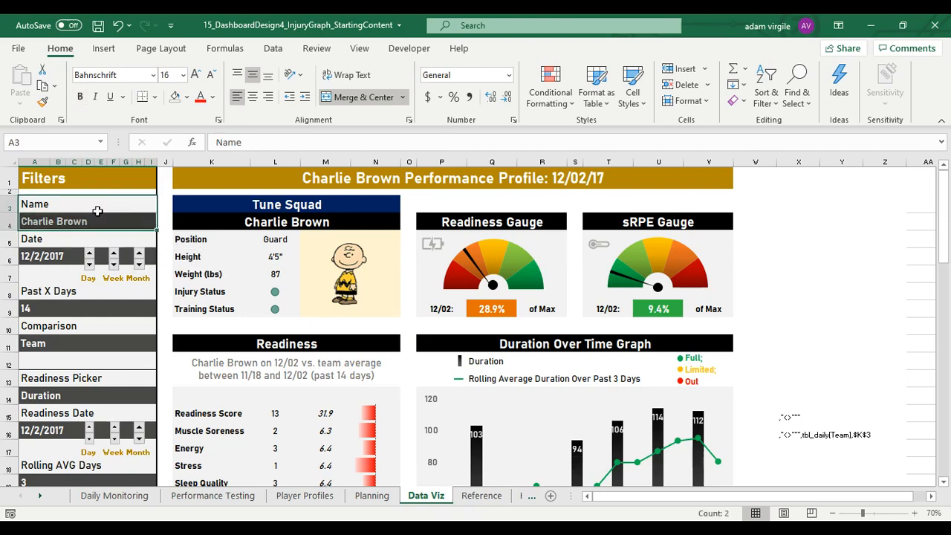
pyautogui.rightClick(91, 213)
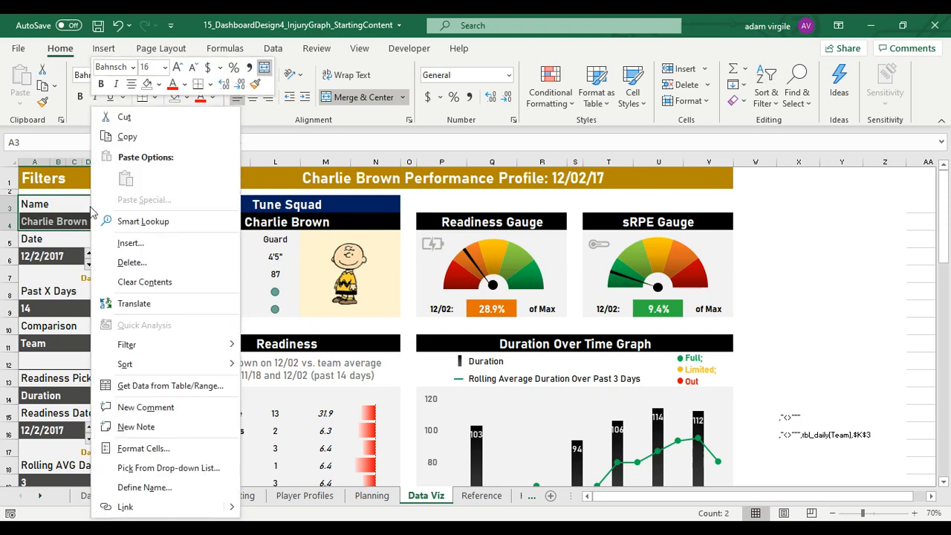
pyautogui.click(127, 243)
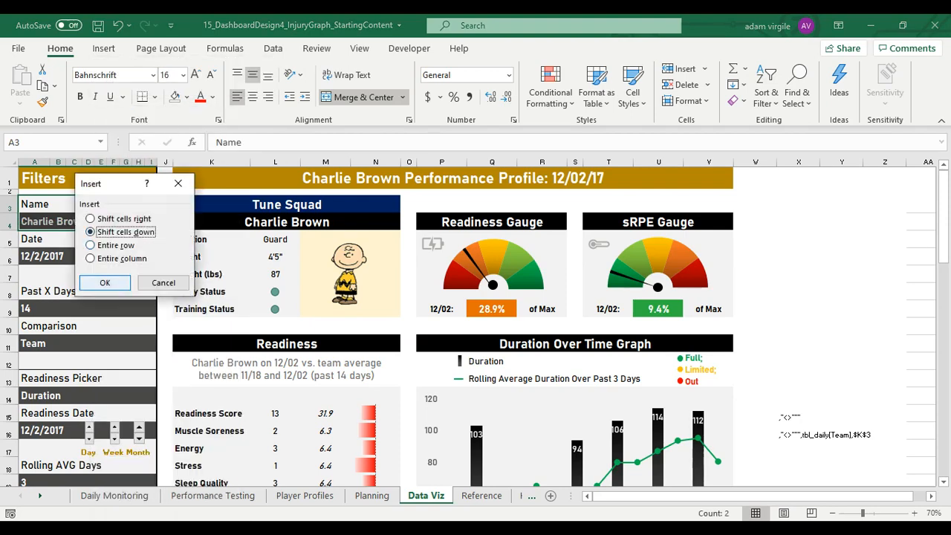
pyautogui.click(104, 282)
pyautogui.click(100, 217)
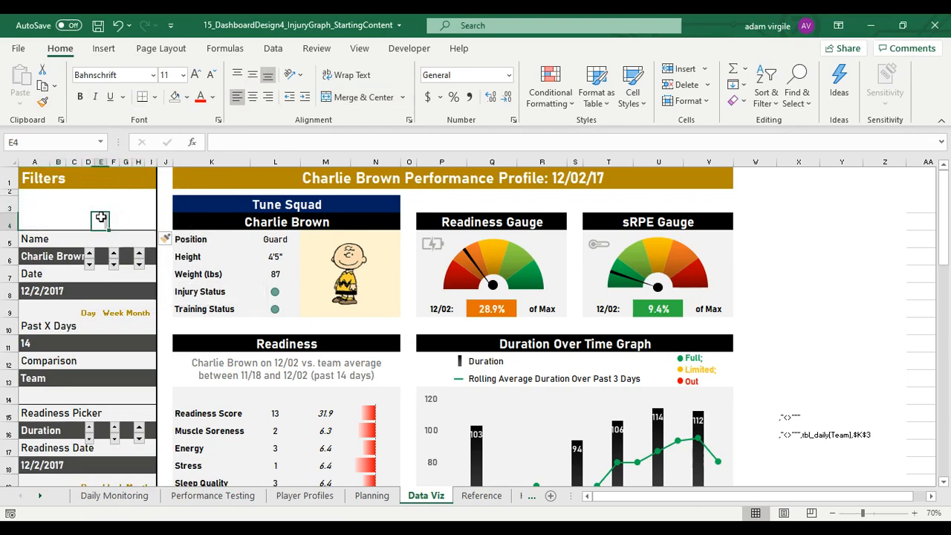
# Move the Day, Week and Month spinners together down onto the Date filter's value in row 8
pyautogui.rightClick(90, 255)
pyautogui.press('Escape')
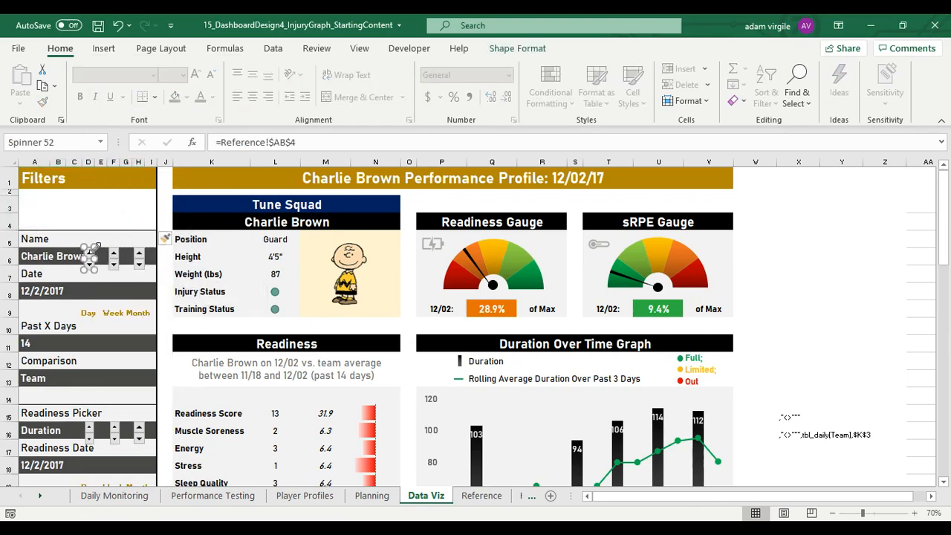
pyautogui.keyDown('ctrl'); pyautogui.click(113, 256); pyautogui.keyUp('ctrl')
pyautogui.keyDown('ctrl'); pyautogui.click(140, 258); pyautogui.keyUp('ctrl')
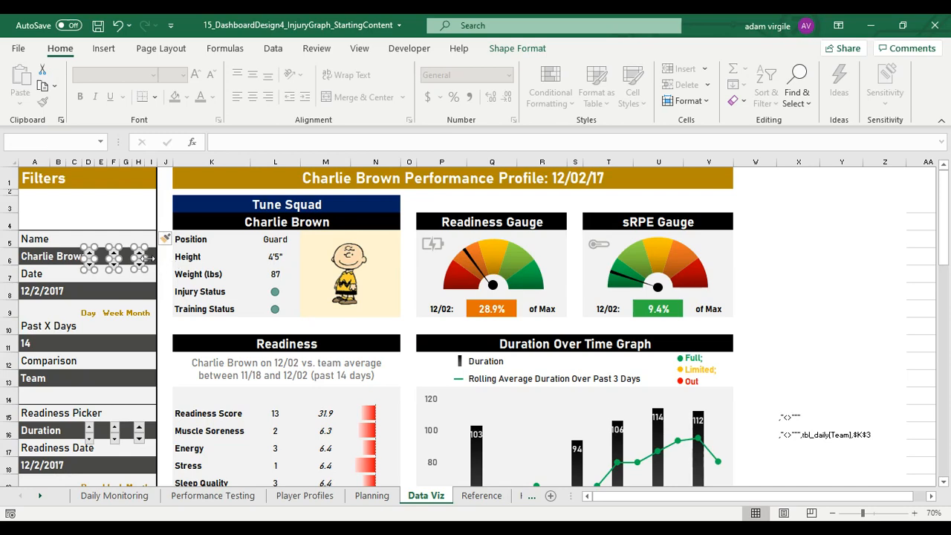
pyautogui.moveTo(139, 255); pyautogui.dragTo(139, 292)
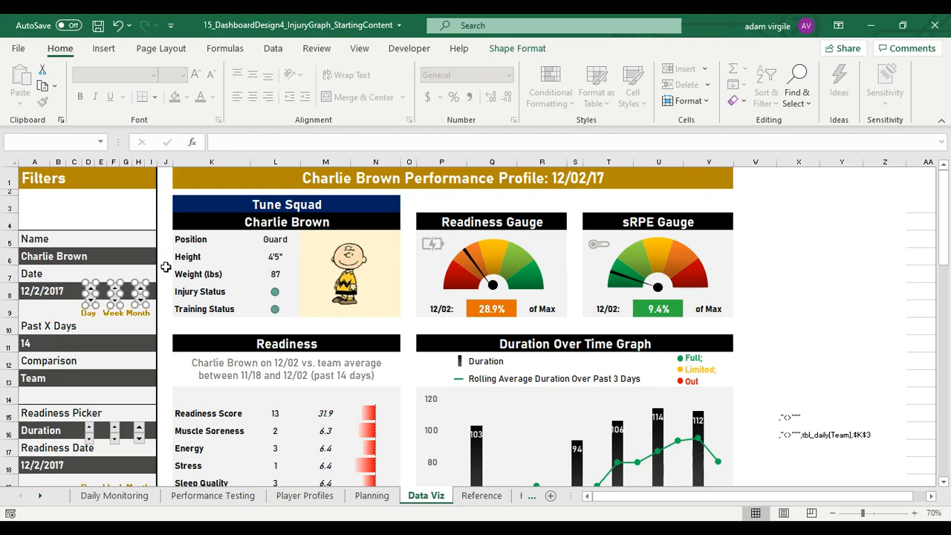
pyautogui.click(132, 249)
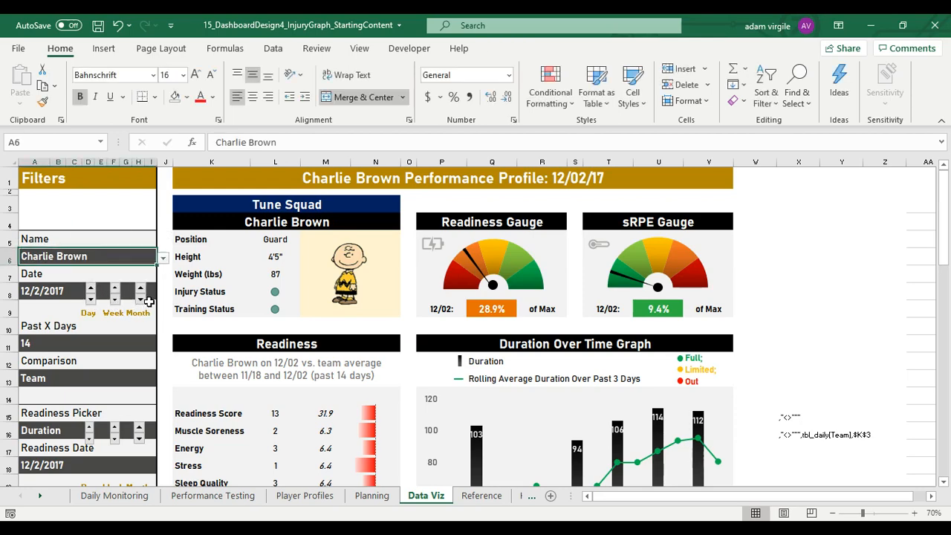
# Move the three readiness date spinners together down onto the Readiness Date value in row 18
pyautogui.scroll(-3, 149, 301)
pyautogui.rightClick(90, 285)
pyautogui.press('Escape')
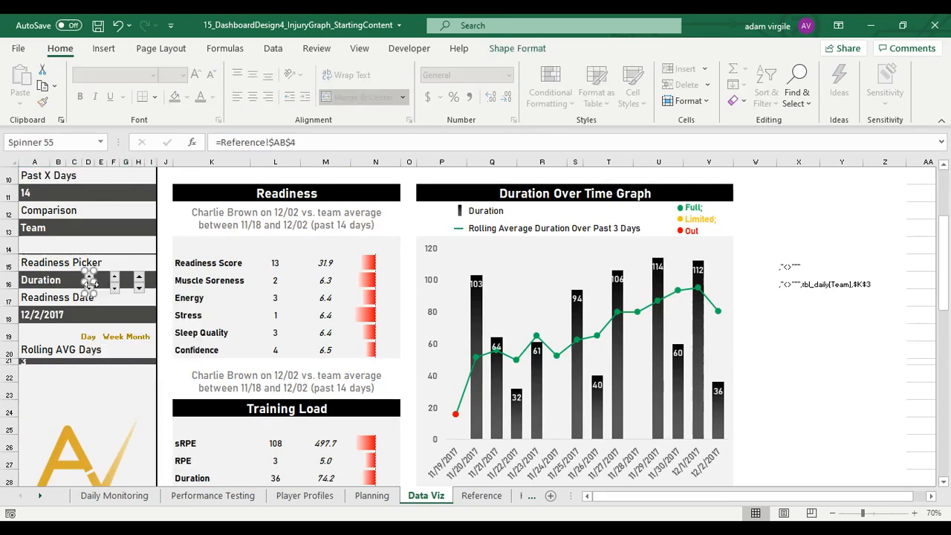
pyautogui.keyDown('ctrl'); pyautogui.click(112, 280); pyautogui.keyUp('ctrl')
pyautogui.keyDown('ctrl'); pyautogui.click(138, 282); pyautogui.keyUp('ctrl')
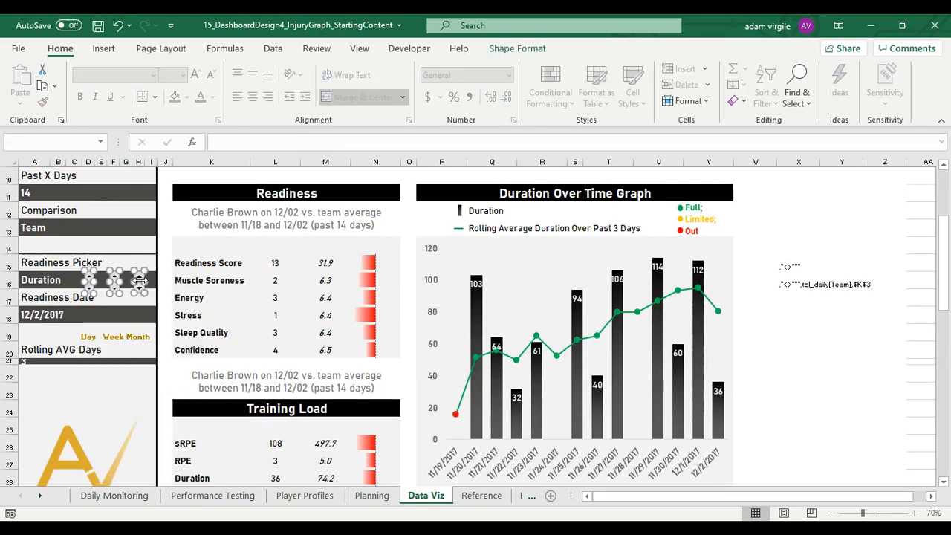
pyautogui.moveTo(141, 282); pyautogui.dragTo(142, 320)
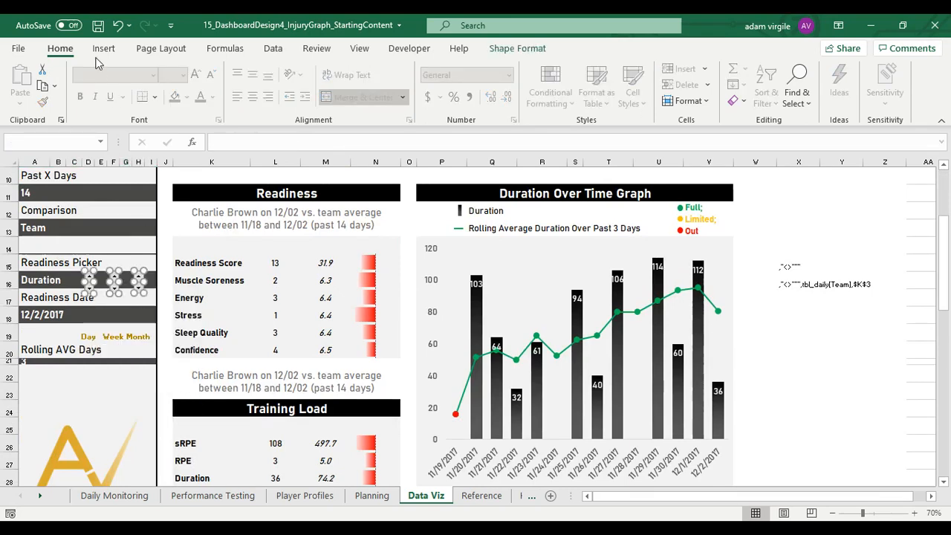
pyautogui.click(117, 28)
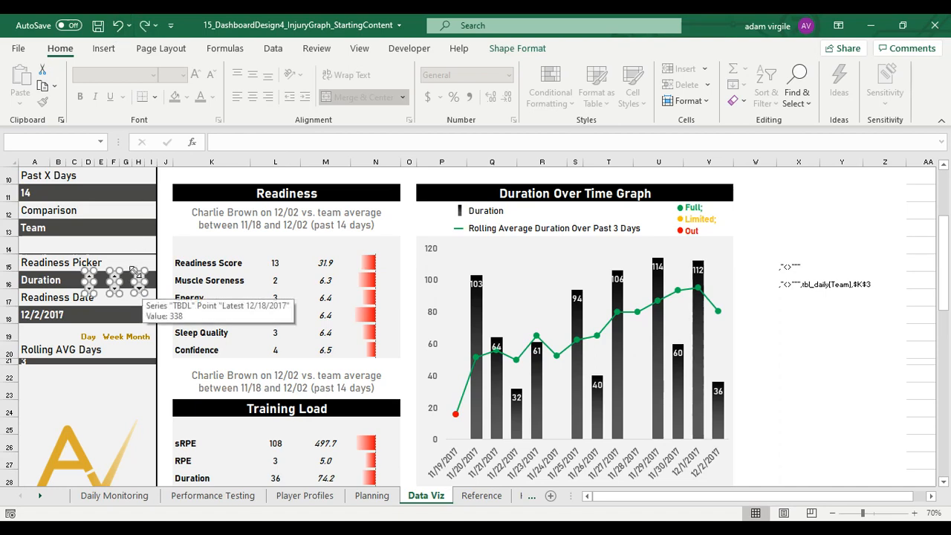
pyautogui.moveTo(138, 276); pyautogui.dragTo(137, 312)
pyautogui.press('Escape')
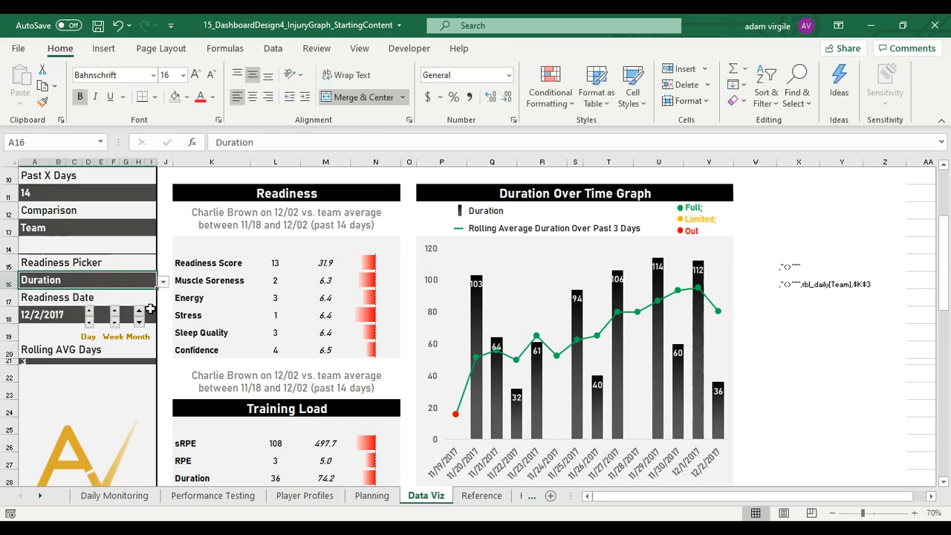
# Move the AdamVirgile logo farther down below the Rolling AVG Days filter, with its upper edge at about row 26
pyautogui.click(122, 376)
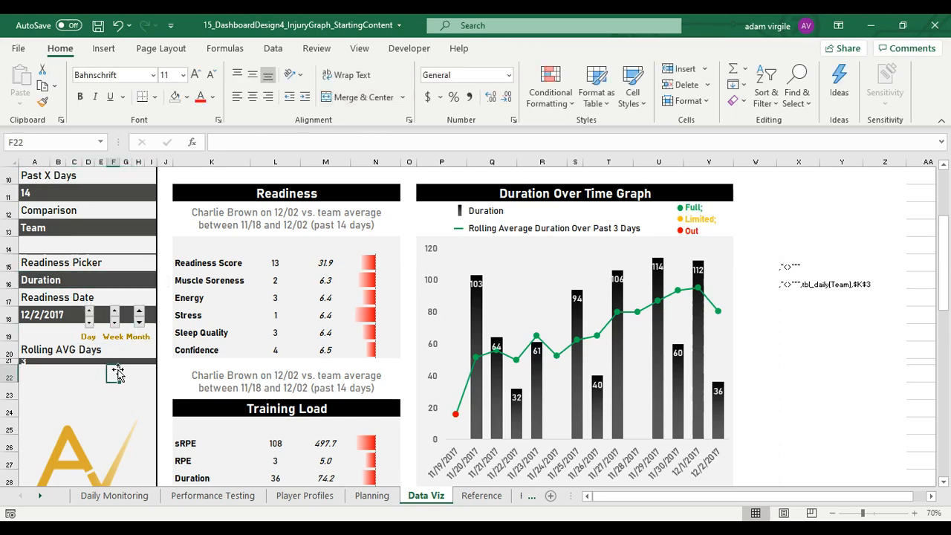
pyautogui.scroll(-2, 122, 376)
pyautogui.click(105, 330)
pyautogui.moveTo(108, 314); pyautogui.dragTo(107, 340)
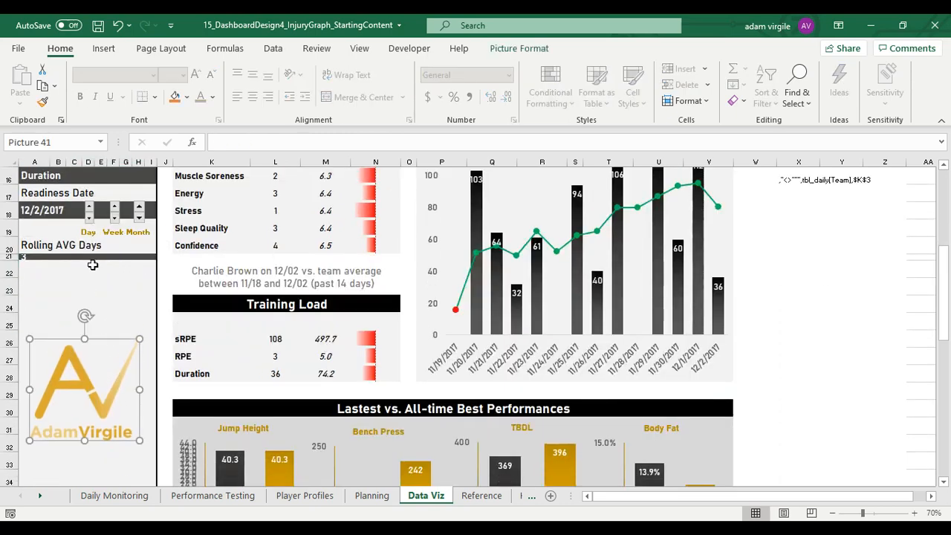
pyautogui.click(92, 258)
pyautogui.click(13, 266)
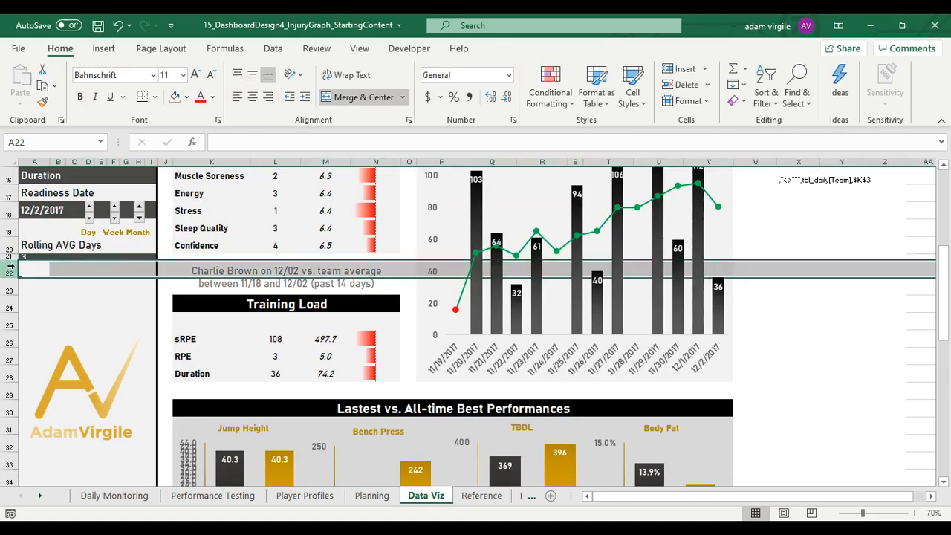
pyautogui.rightClick(11, 266)
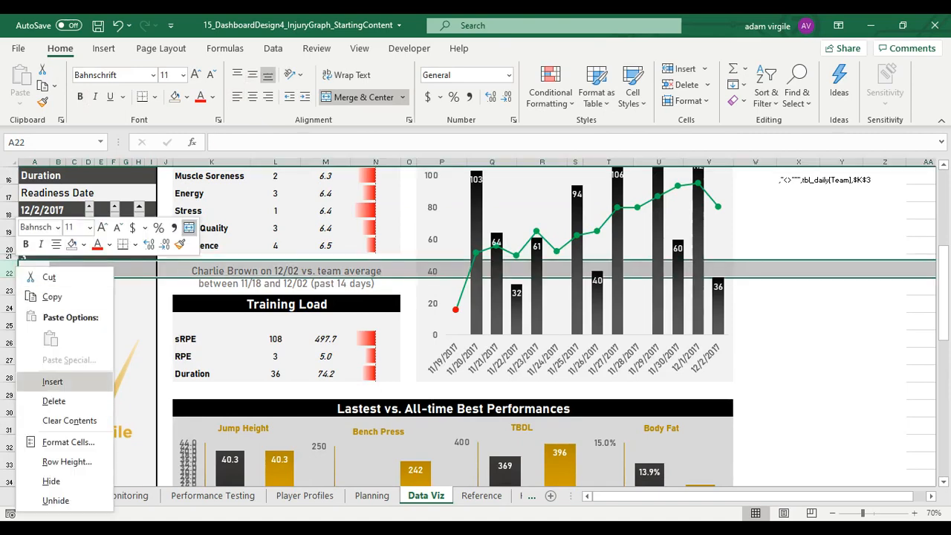
pyautogui.click(135, 284)
# Merge the Rolling AVG Days value cell across rows 21 and 22 and left-align its value
pyautogui.moveTo(104, 256); pyautogui.dragTo(106, 268)
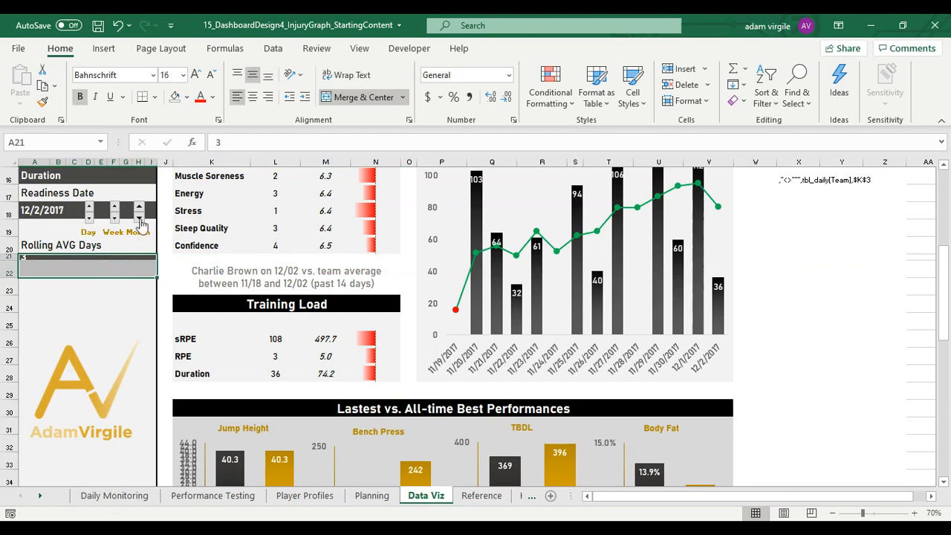
pyautogui.click(343, 99)
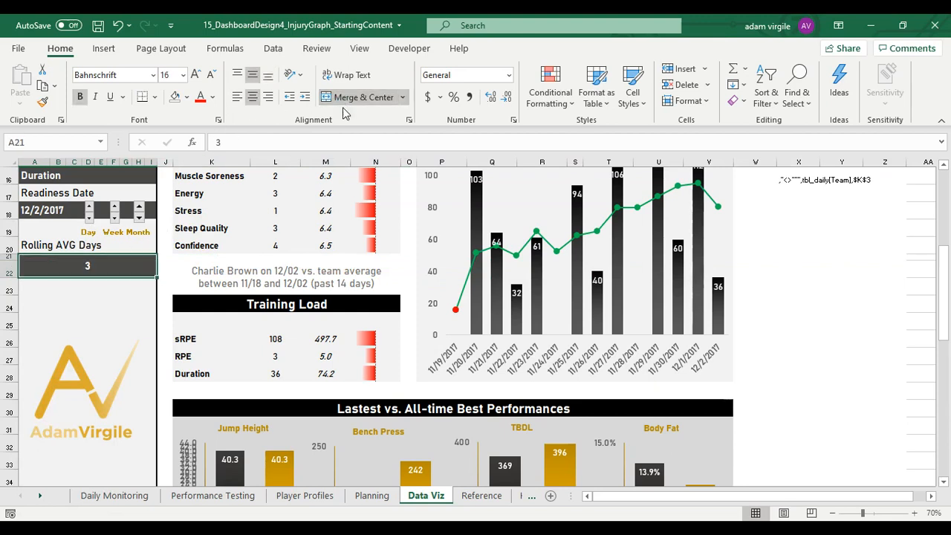
pyautogui.click(236, 102)
pyautogui.click(130, 289)
pyautogui.click(122, 273)
# Move the AdamVirgile logo up to just below the Rolling AVG Days value, with its upper edge at about row 23
pyautogui.scroll(-3, 89, 312)
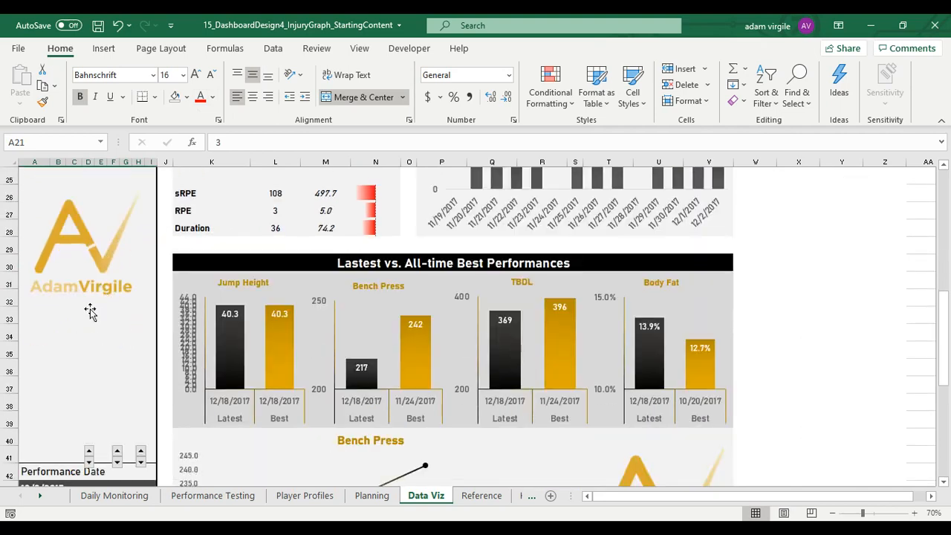
pyautogui.scroll(2, 111, 297)
pyautogui.click(123, 293)
pyautogui.moveTo(122, 293); pyautogui.dragTo(124, 242)
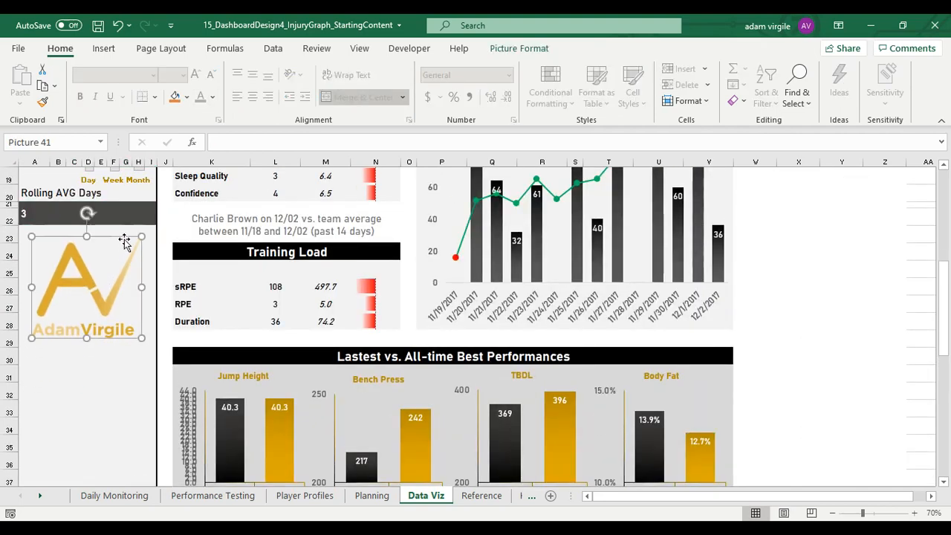
# Move the three performance date spinners together down onto the Performance Date value in row 43
pyautogui.scroll(-3, 167, 387)
pyautogui.scroll(-1, 166, 387)
pyautogui.rightClick(88, 346)
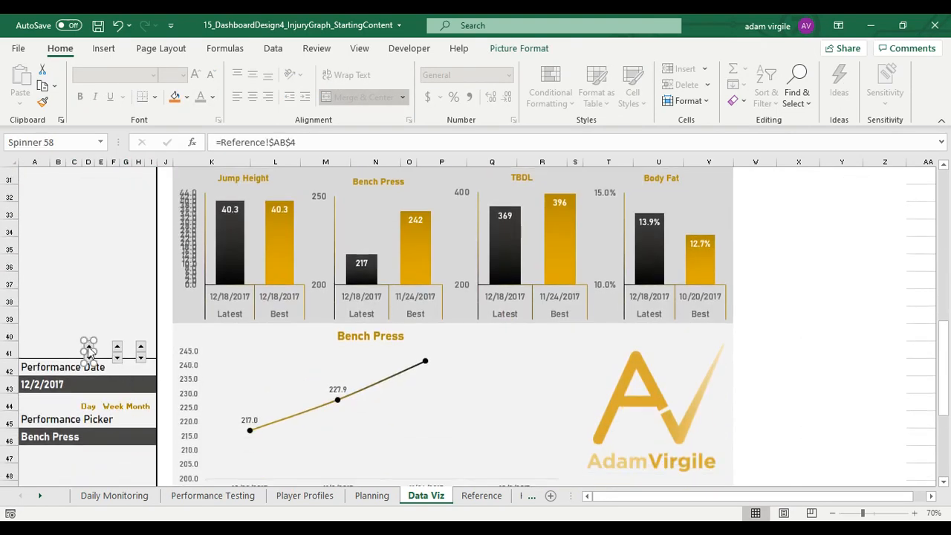
pyautogui.press('Escape')
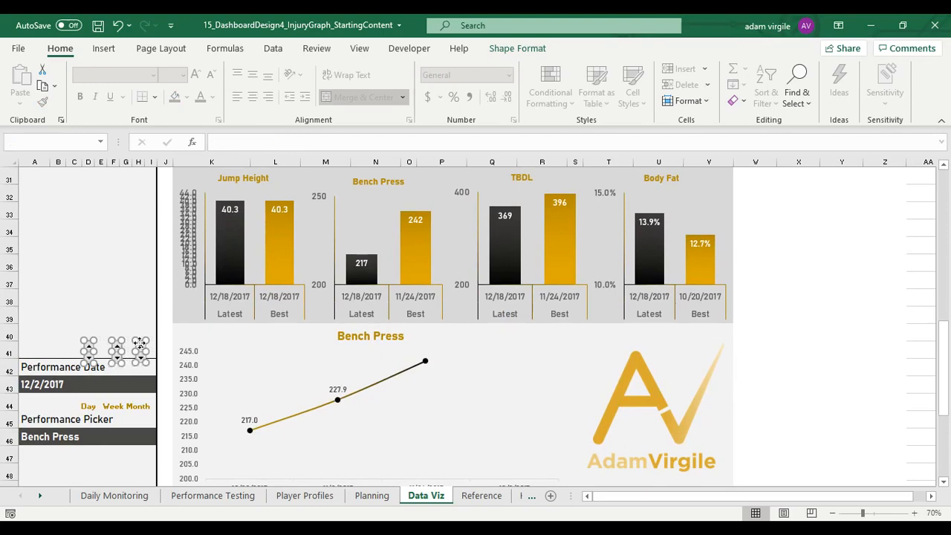
pyautogui.moveTo(140, 349); pyautogui.dragTo(139, 376)
# Copy the Name filter's label and value cells into rows 3 and 4, and change the new label to Team
pyautogui.scroll(10, 139, 375)
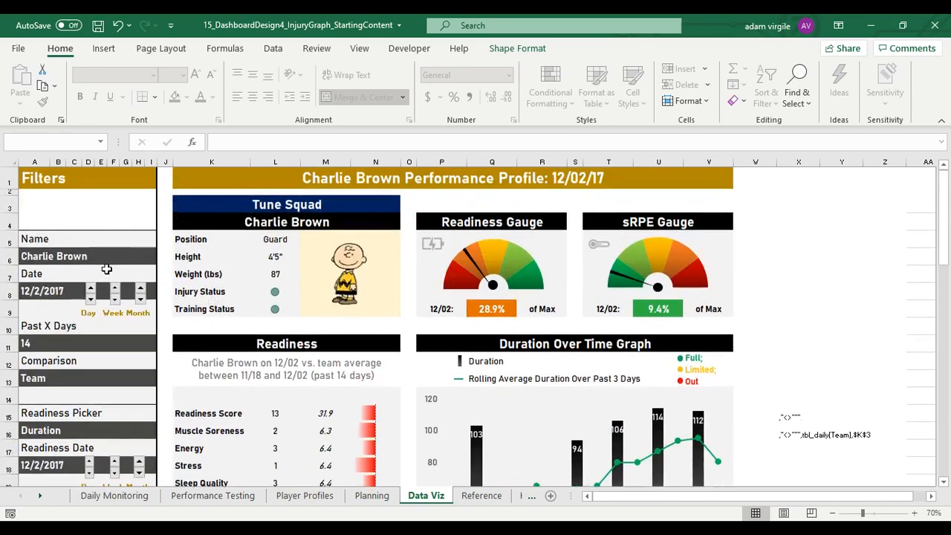
pyautogui.click(88, 207)
pyautogui.click(27, 207)
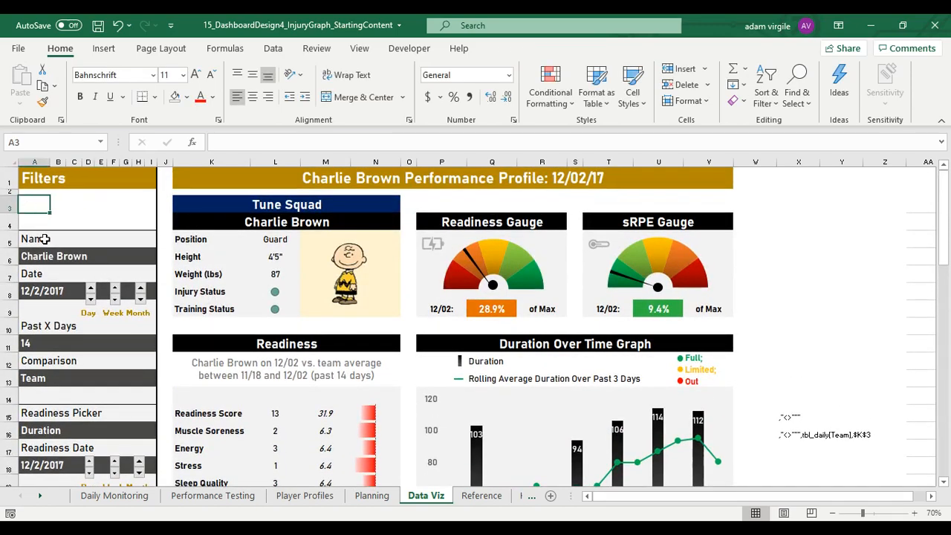
pyautogui.moveTo(44, 238); pyautogui.dragTo(93, 257)
pyautogui.hotkey('ctrl', 'c')
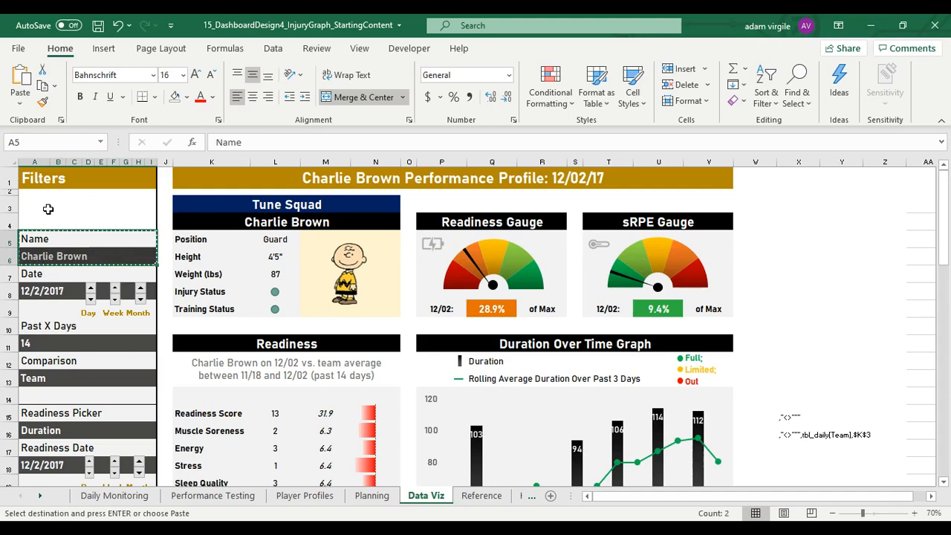
pyautogui.click(48, 209)
pyautogui.hotkey('ctrl', 'v')
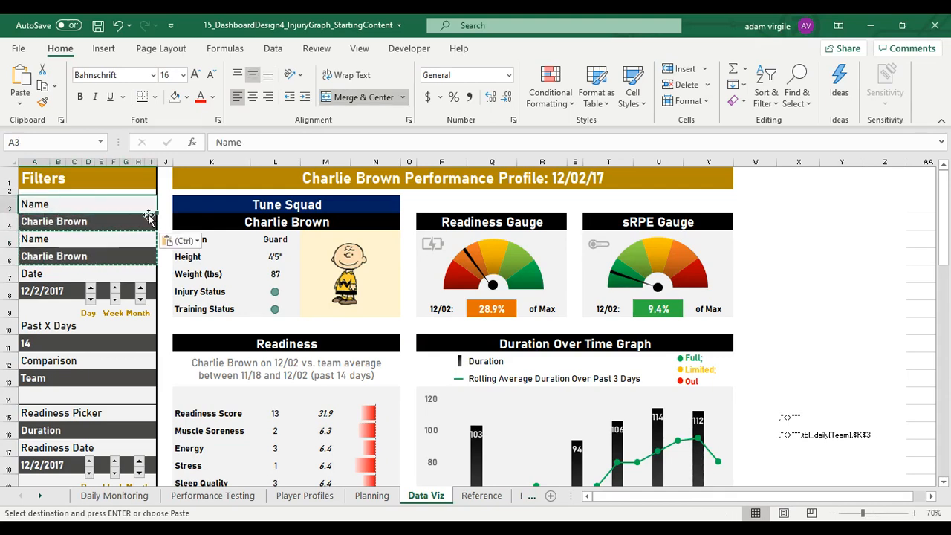
pyautogui.press('Escape')
pyautogui.write('Team')
pyautogui.press('Return')
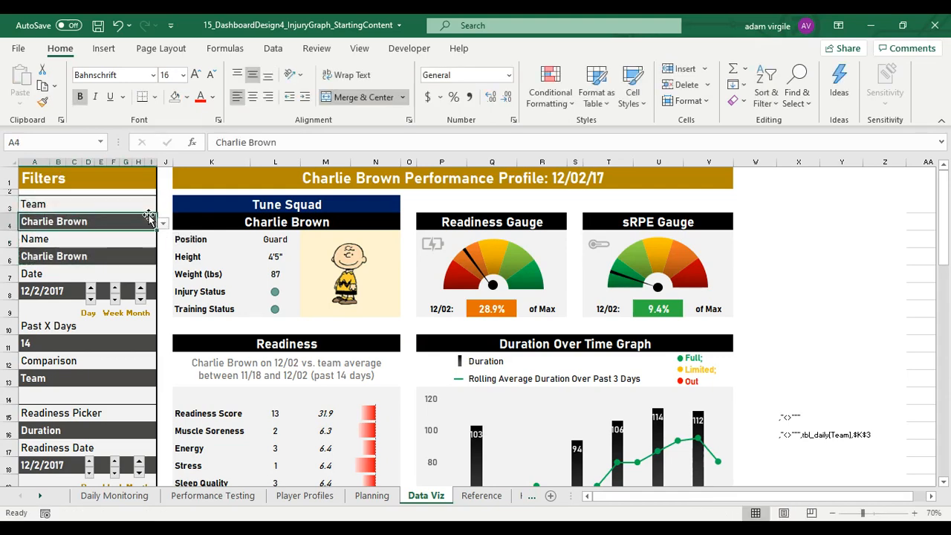
# Copy the formatting of the Tune Squad label in K3 onto the Team filter's value cell A4
pyautogui.click(271, 205)
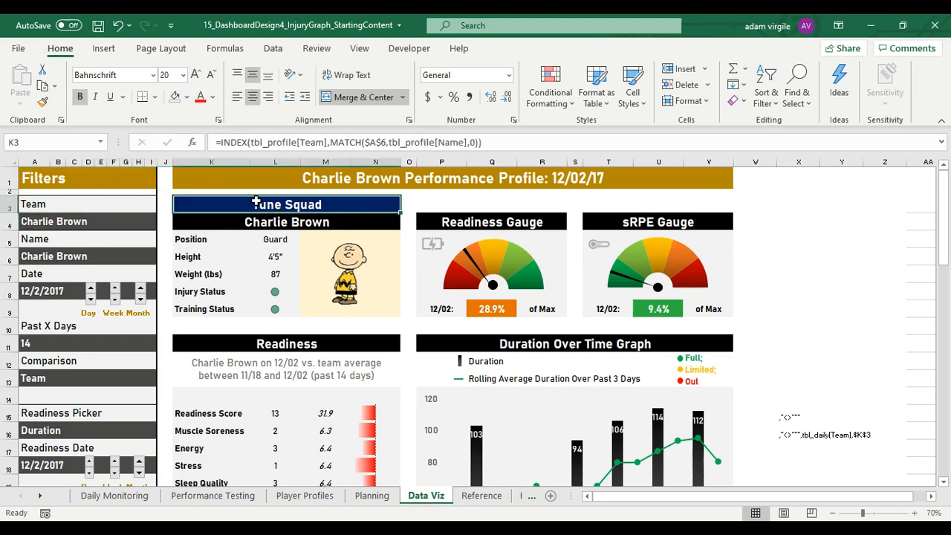
pyautogui.hotkey('ctrl', 'c')
pyautogui.click(107, 221)
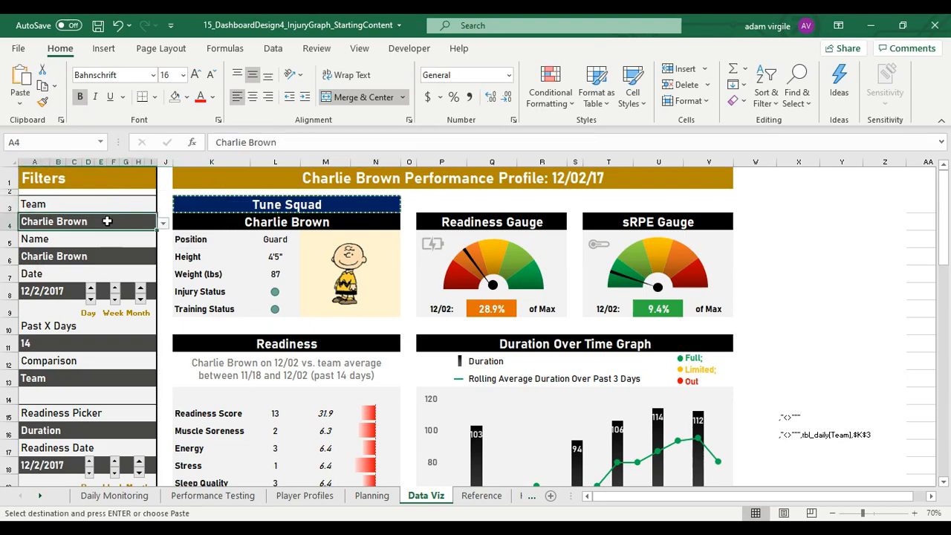
pyautogui.rightClick(107, 220)
pyautogui.press('Escape')
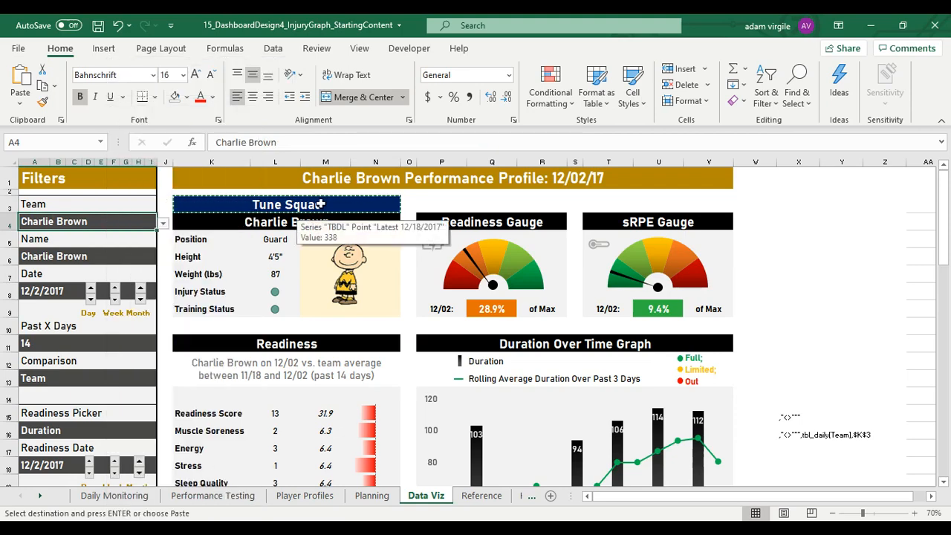
pyautogui.rightClick(102, 222)
pyautogui.click(220, 179)
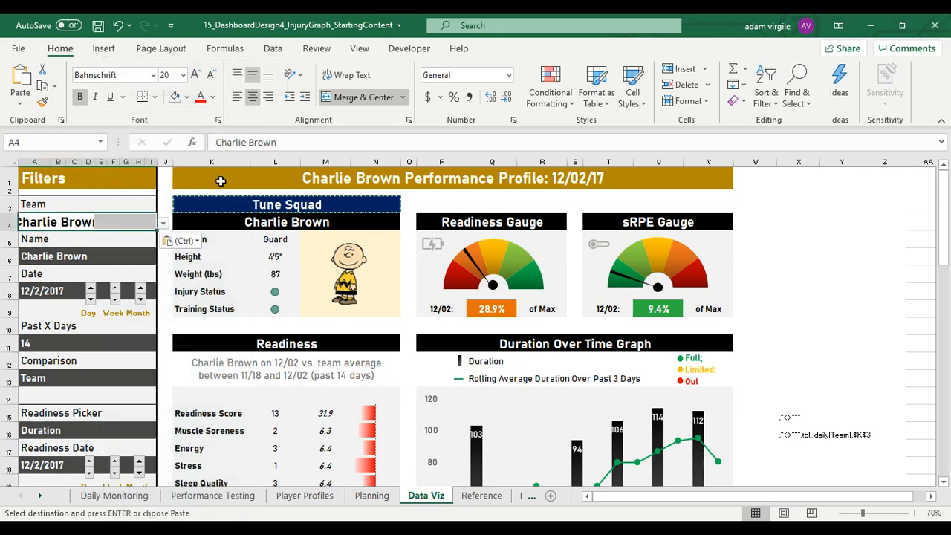
# Merge the Team filter's value cells from A4 to I4 and left-align the text
pyautogui.moveTo(36, 221); pyautogui.dragTo(139, 222)
pyautogui.click(342, 98)
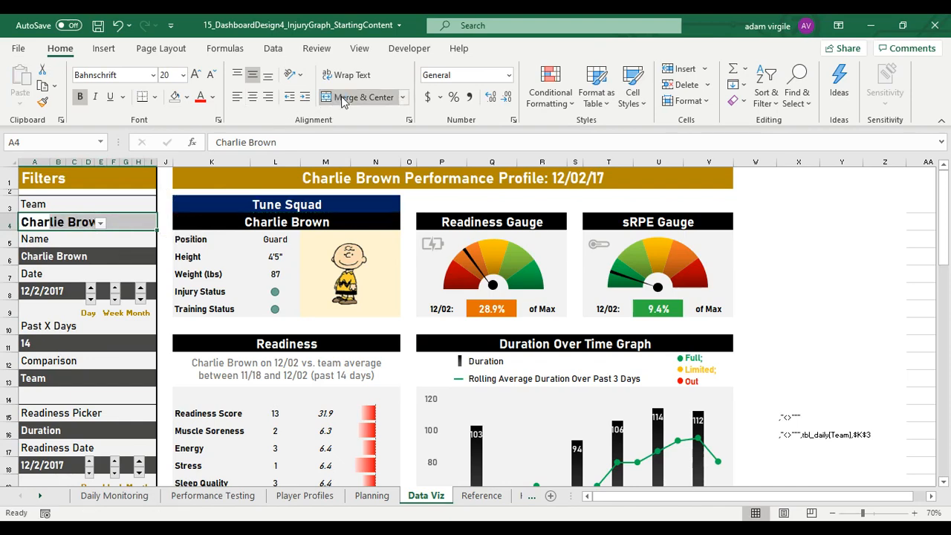
pyautogui.click(236, 96)
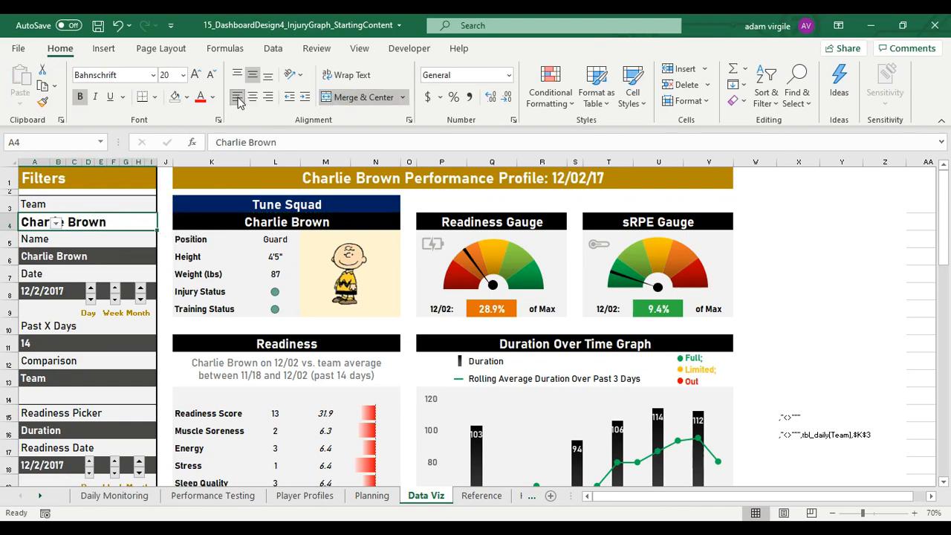
# Set the Team filter value's font size to 16 to match the Name filter's value
pyautogui.click(74, 255)
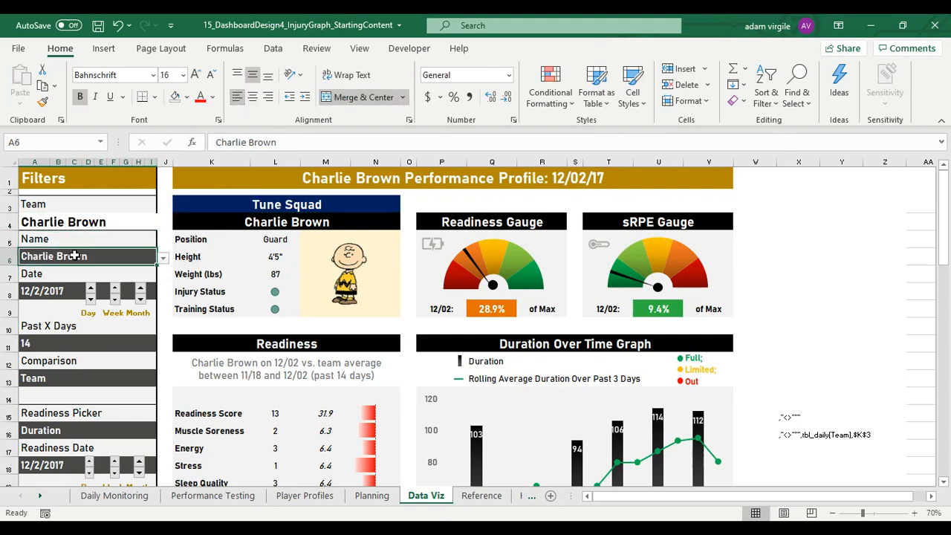
pyautogui.click(88, 222)
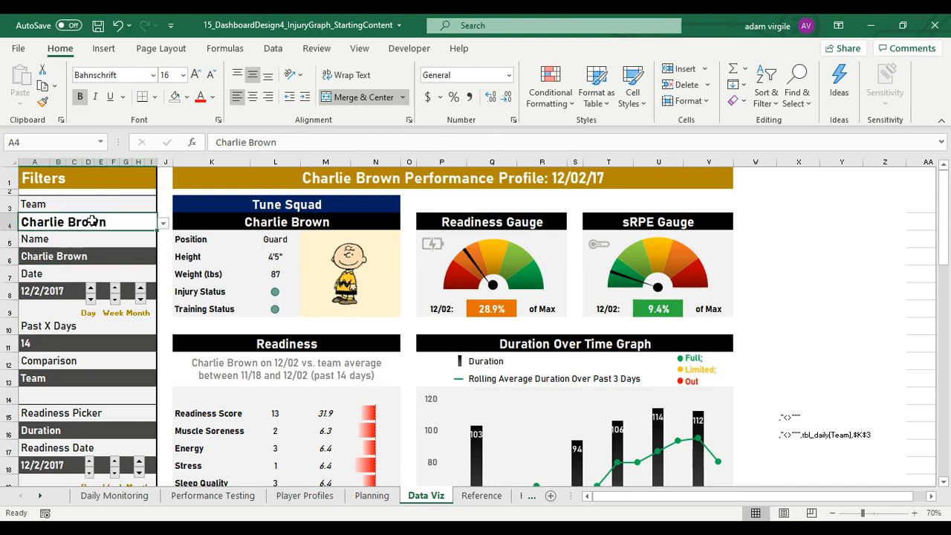
pyautogui.click(180, 84)
pyautogui.write('16')
pyautogui.press('Return')
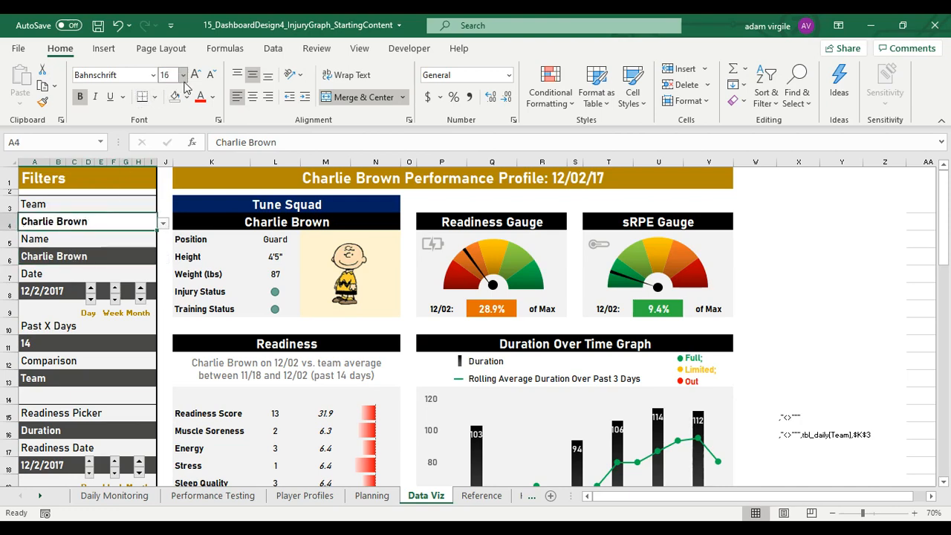
# Check the choices offered in the Team filter's dropdown in A4
pyautogui.click(123, 207)
pyautogui.click(120, 229)
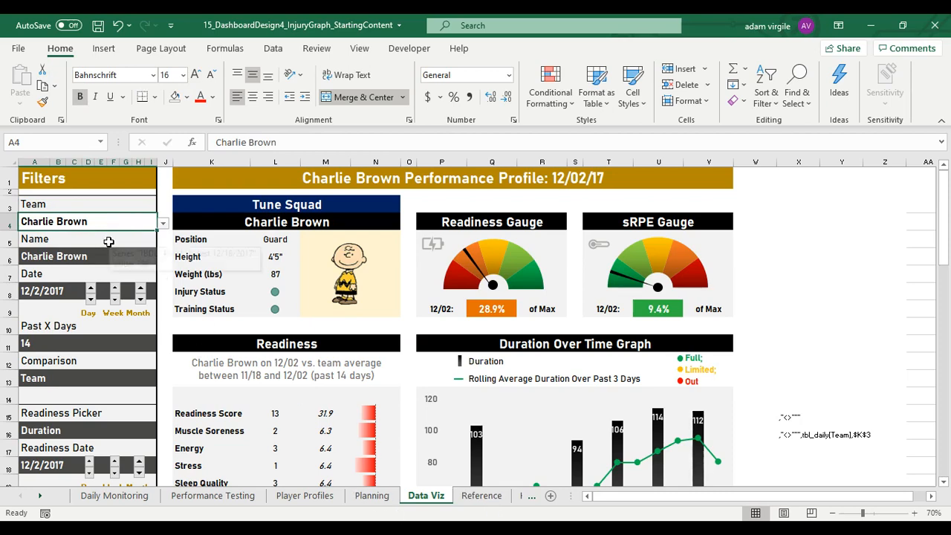
pyautogui.click(162, 223)
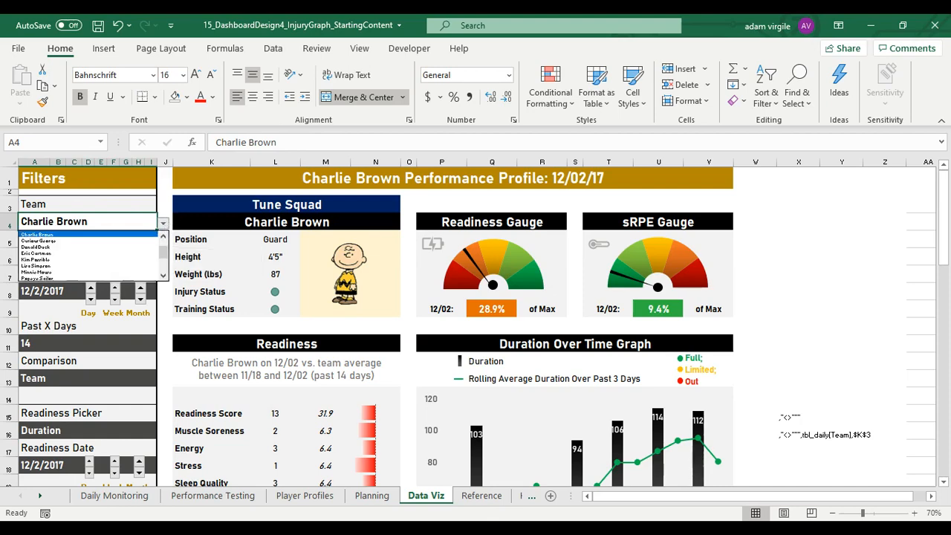
pyautogui.press('Escape')
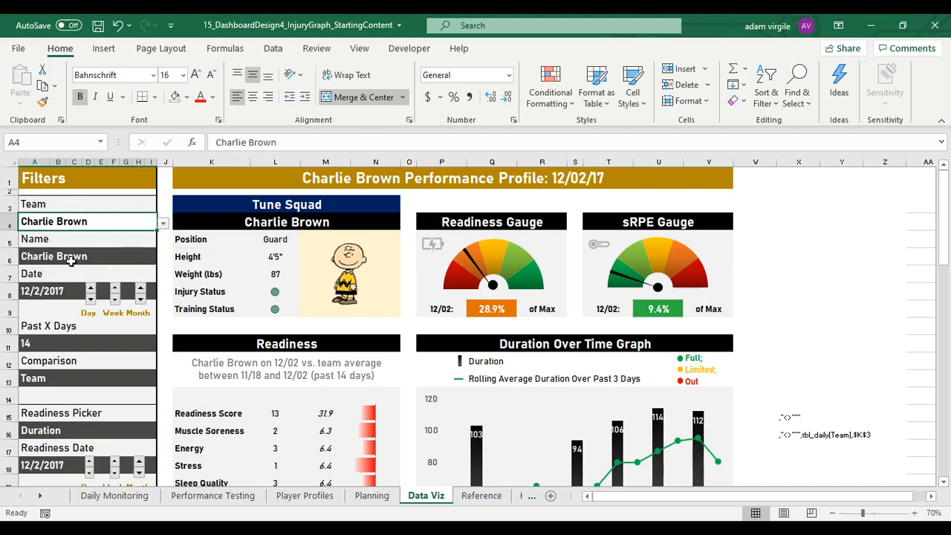
# Open the Reference sheet and inspect the formula behind the Names list in G2
pyautogui.click(131, 256)
pyautogui.click(481, 495)
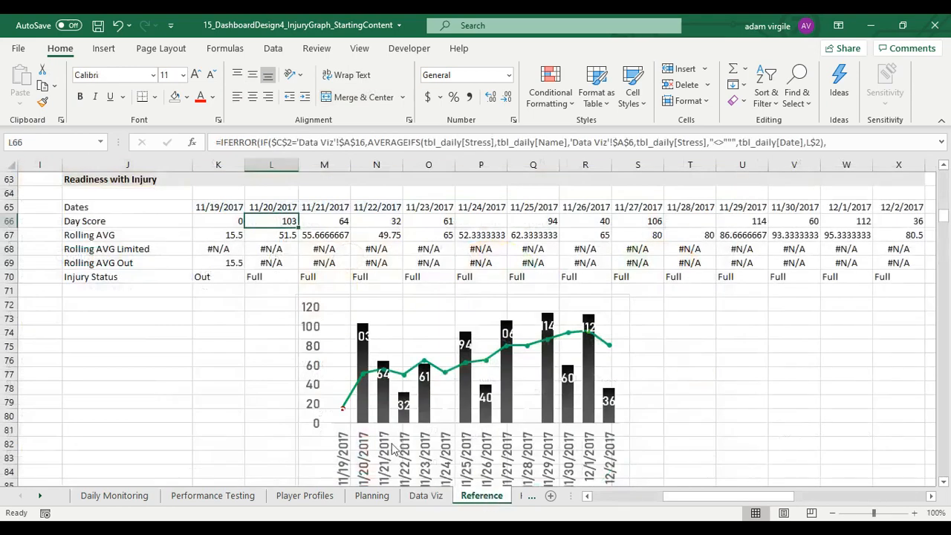
pyautogui.scroll(20, 679, 376)
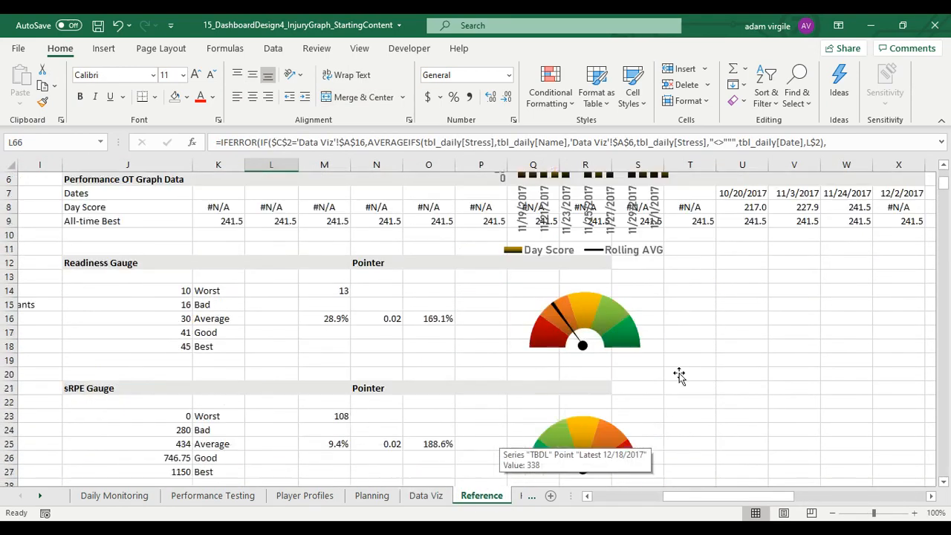
pyautogui.moveTo(728, 495); pyautogui.dragTo(652, 495)
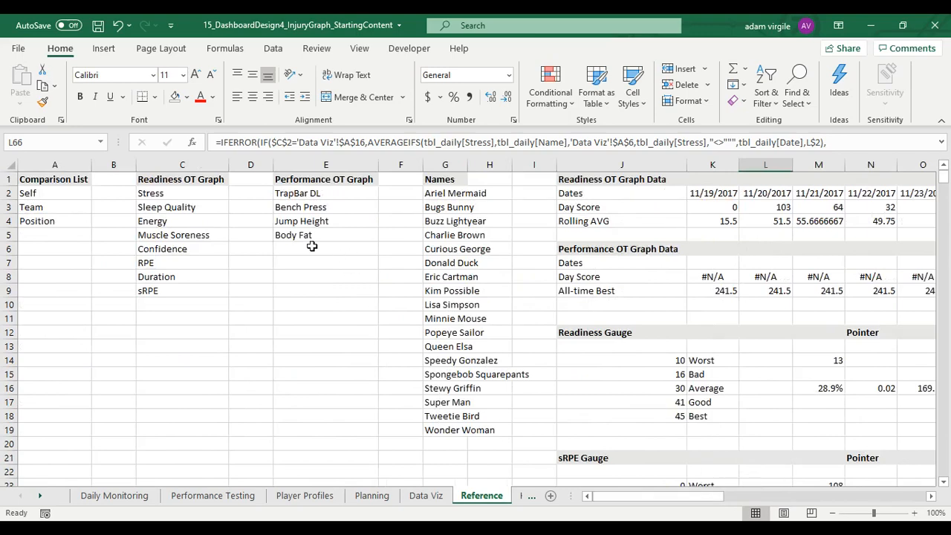
pyautogui.click(447, 194)
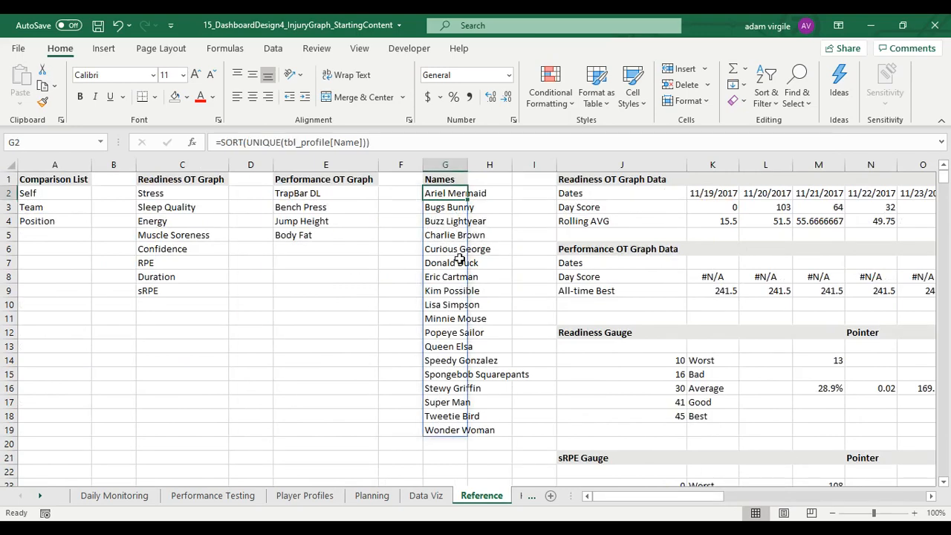
# Insert three blank columns before the Readiness OT Graph Data column on the Reference sheet
pyautogui.click(579, 164)
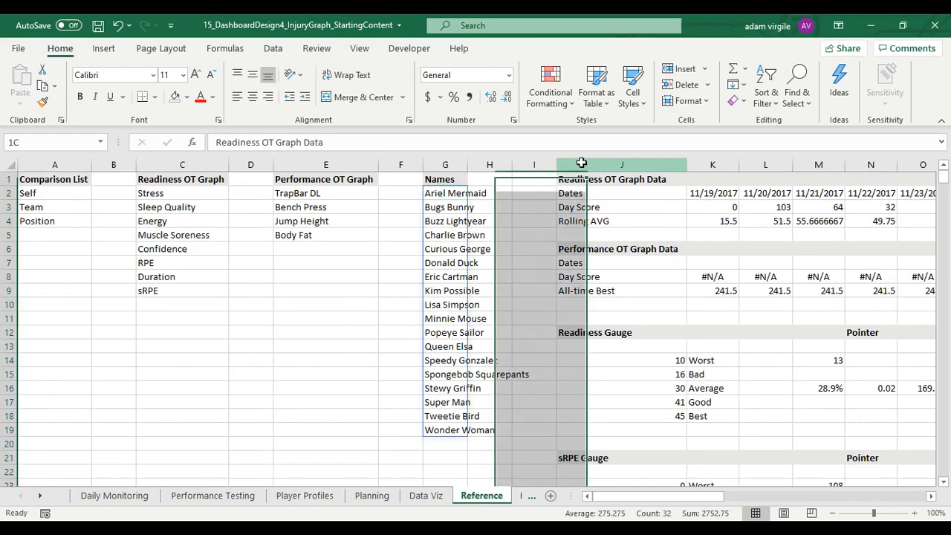
pyautogui.rightClick(579, 164)
pyautogui.click(602, 276)
pyautogui.click(663, 164)
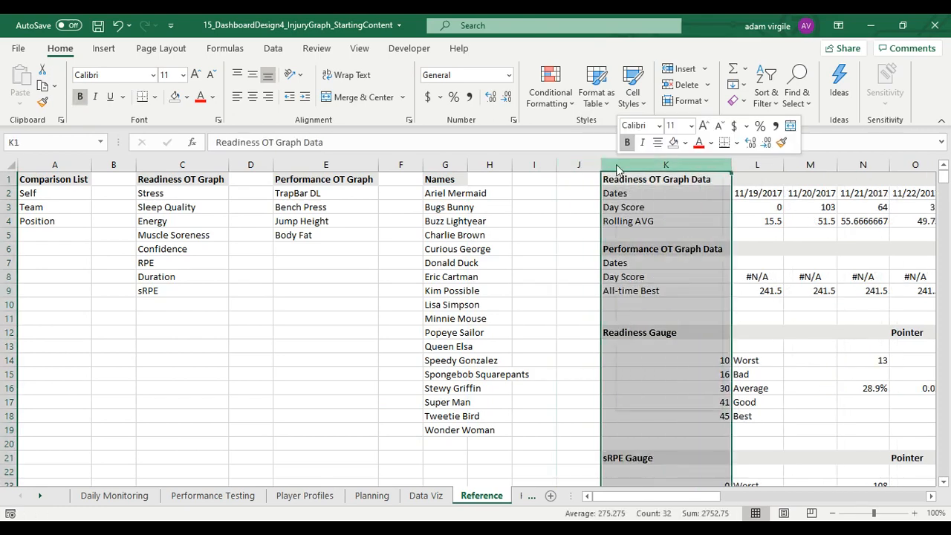
pyautogui.rightClick(663, 164)
pyautogui.click(661, 277)
pyautogui.click(659, 165)
pyautogui.rightClick(659, 165)
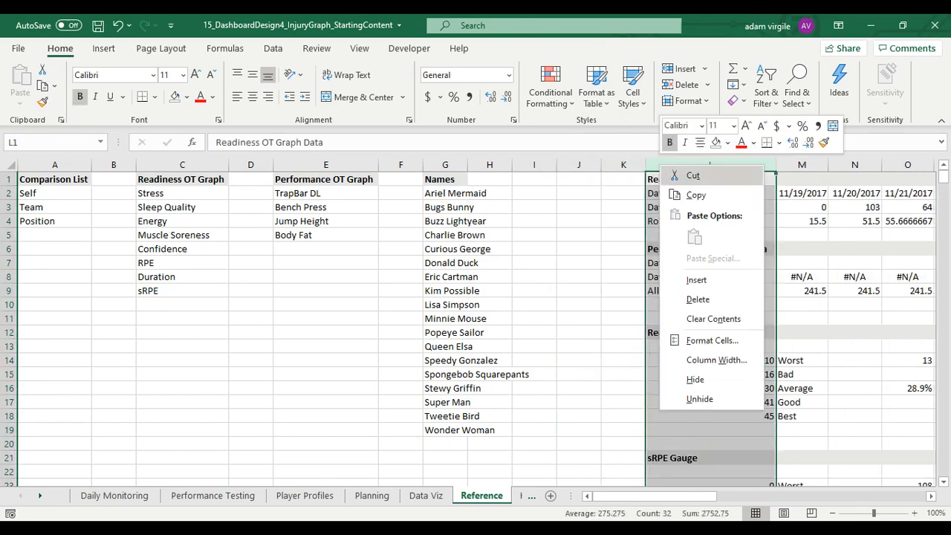
pyautogui.click(696, 280)
# Copy the Names heading from G1 into I1 to start a new list column
pyautogui.click(569, 219)
pyautogui.click(455, 179)
pyautogui.click(512, 181)
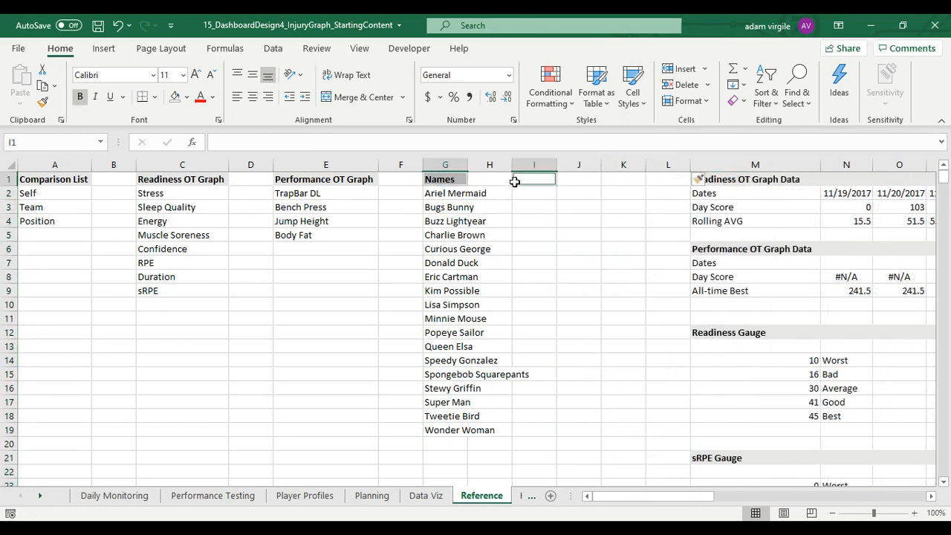
pyautogui.click(457, 187)
pyautogui.click(453, 181)
pyautogui.hotkey('ctrl', 'c')
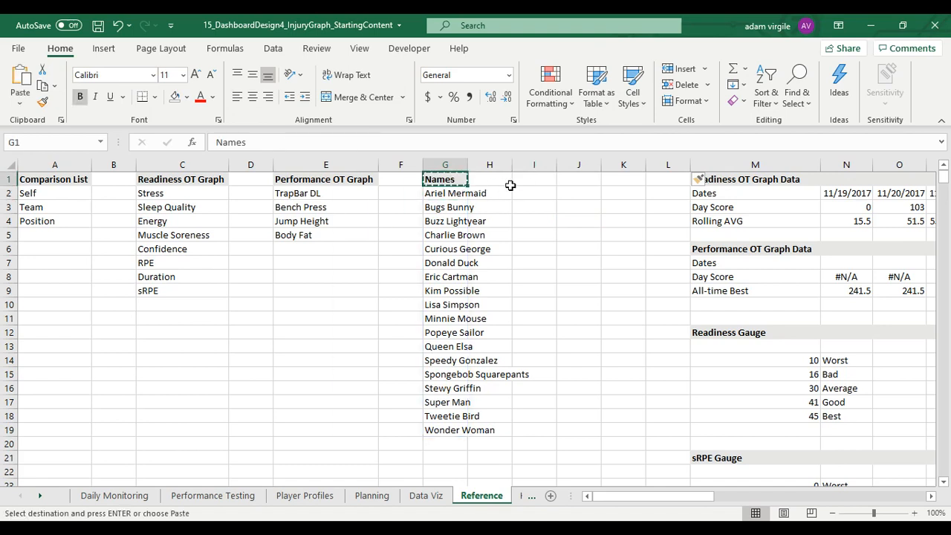
pyautogui.click(530, 180)
pyautogui.hotkey('ctrl', 'v')
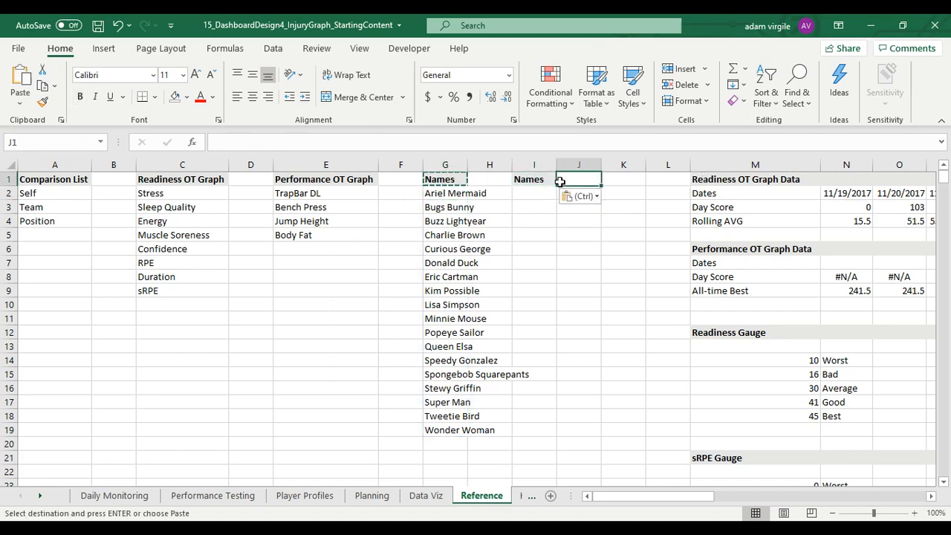
# Rename the I1 heading as Teams and copy the Names list formula from G2 into I2
pyautogui.write('Teams')
pyautogui.press('Return')
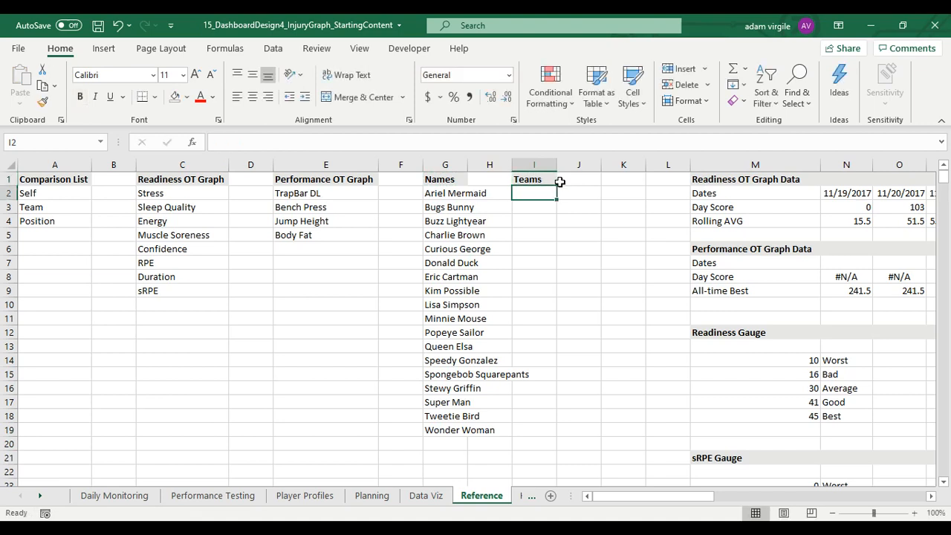
pyautogui.press('Left')
pyautogui.press('Left')
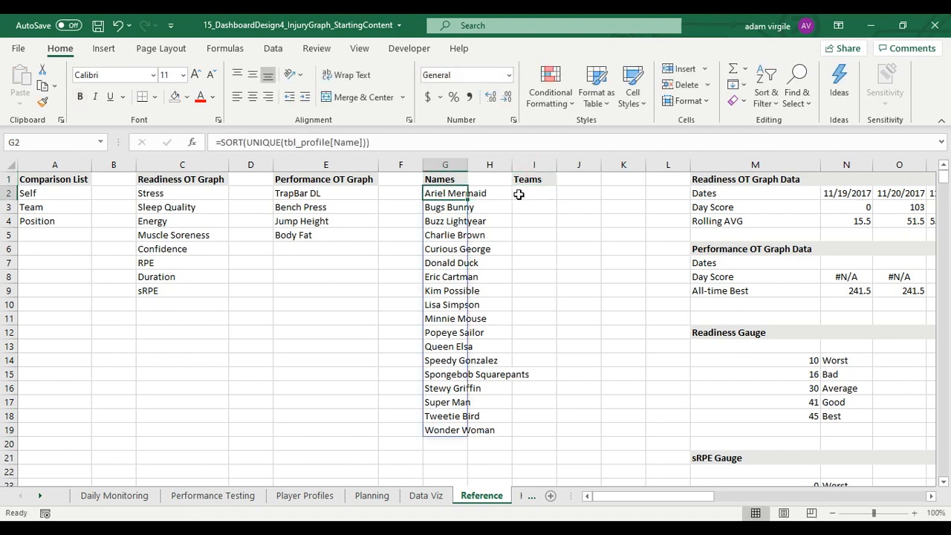
pyautogui.hotkey('ctrl', 'c')
pyautogui.click(527, 193)
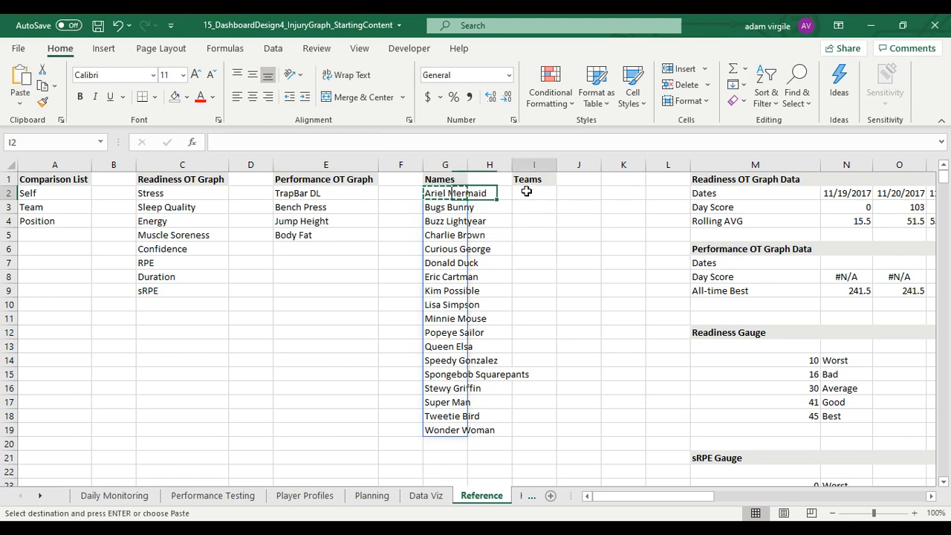
pyautogui.hotkey('ctrl', 'v')
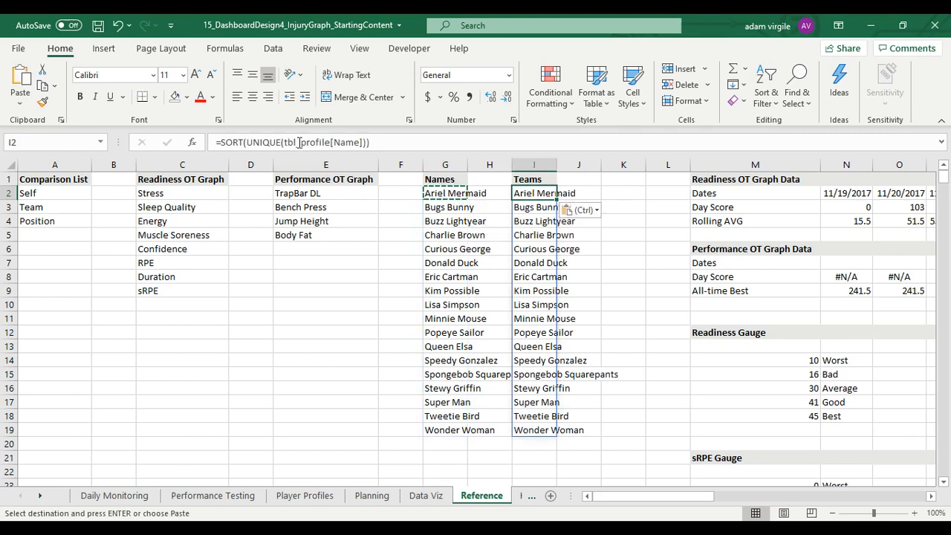
# Change the I2 formula to =SORT(UNIQUE(tbl_profile[Team])) so it lists the unique teams
pyautogui.click(290, 142)
pyautogui.click(323, 142)
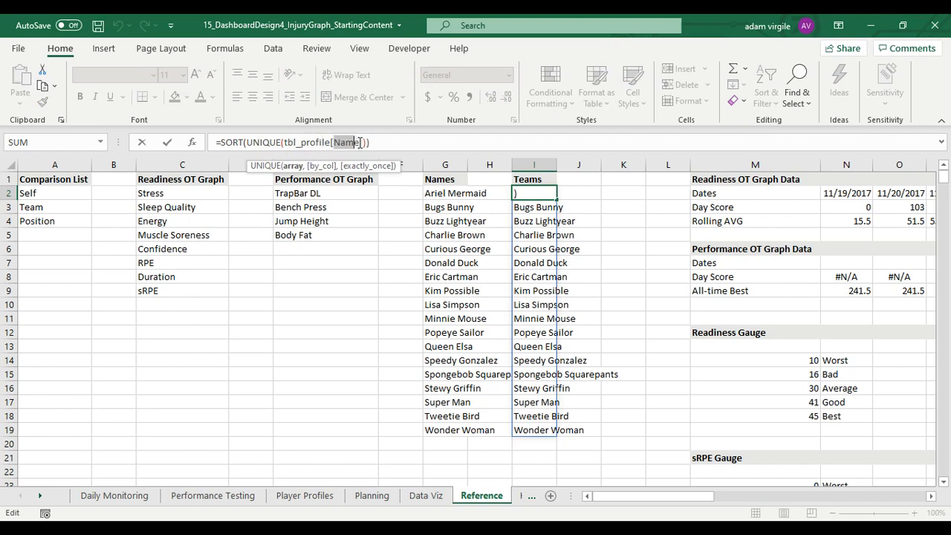
pyautogui.press('BackSpace')
pyautogui.write('Team')
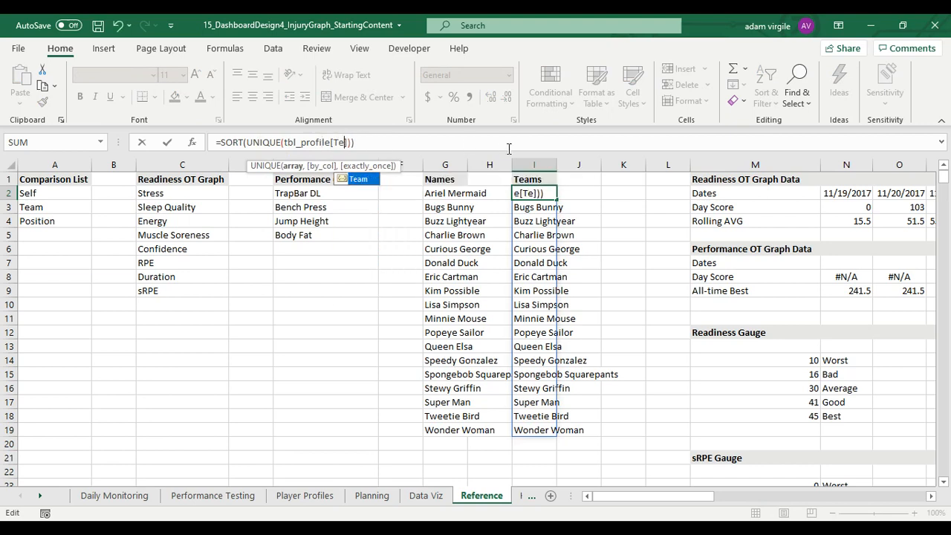
pyautogui.press('Return')
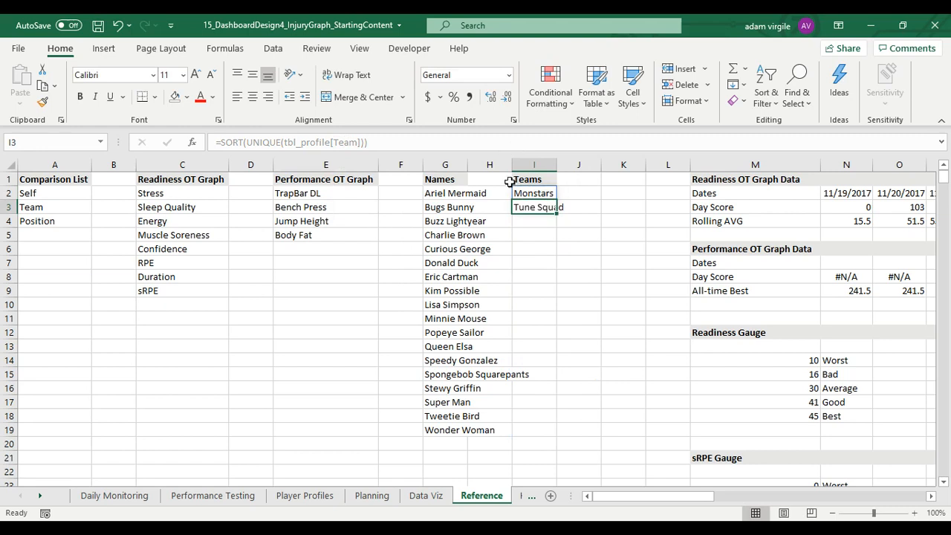
# Compare the new Teams list with the Team column on the Player Profiles sheet and review the Names list formula
pyautogui.click(548, 276)
pyautogui.moveTo(541, 191); pyautogui.dragTo(543, 206)
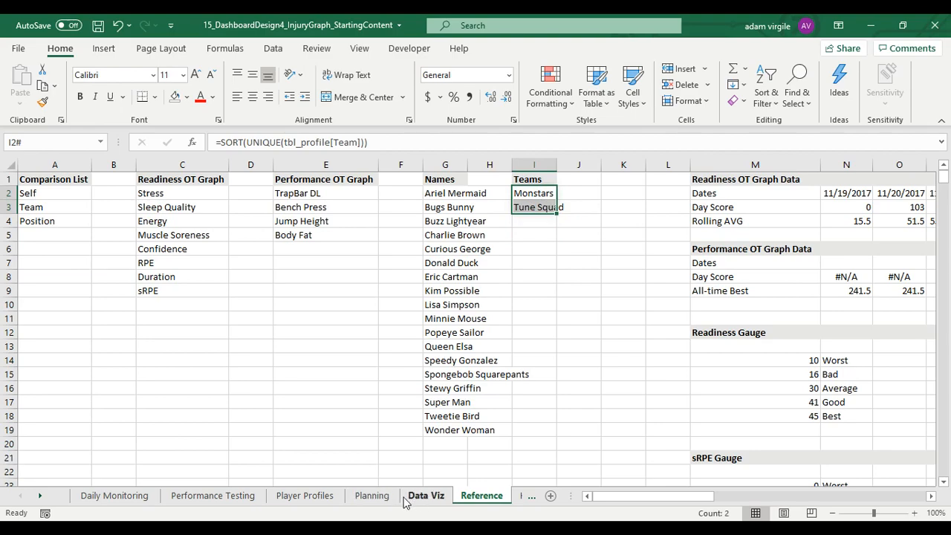
pyautogui.click(327, 497)
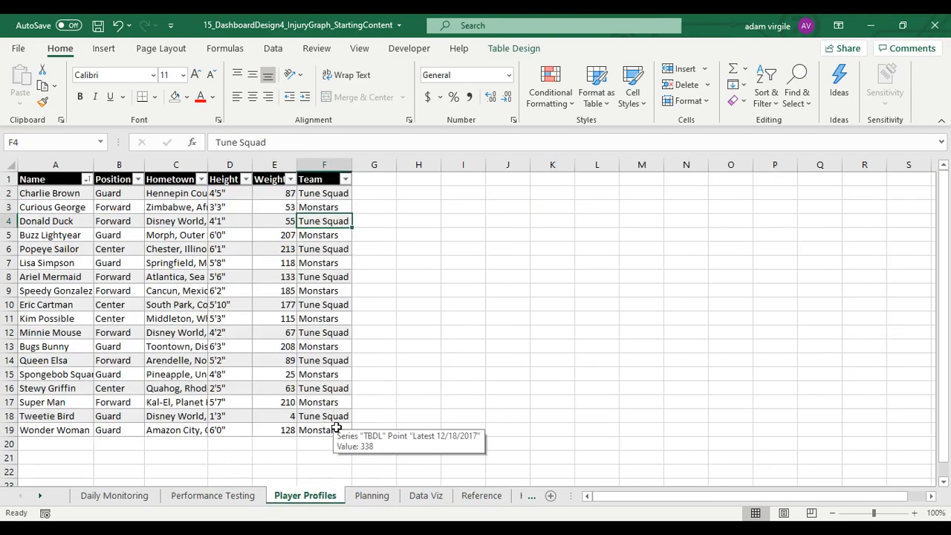
pyautogui.click(440, 496)
pyautogui.click(482, 495)
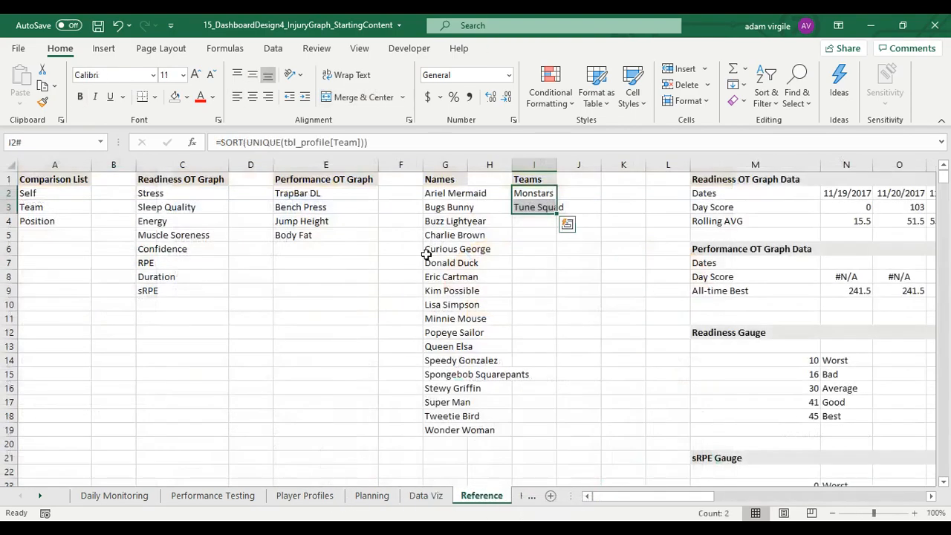
pyautogui.click(462, 195)
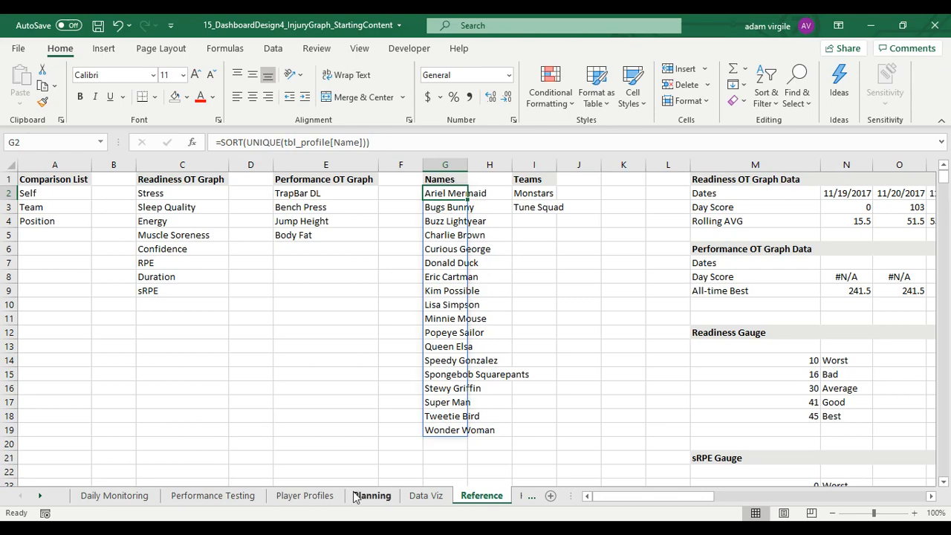
# Insert four blank rows at rows 10 to 13 of the Player Profiles table
pyautogui.click(305, 496)
pyautogui.click(11, 346)
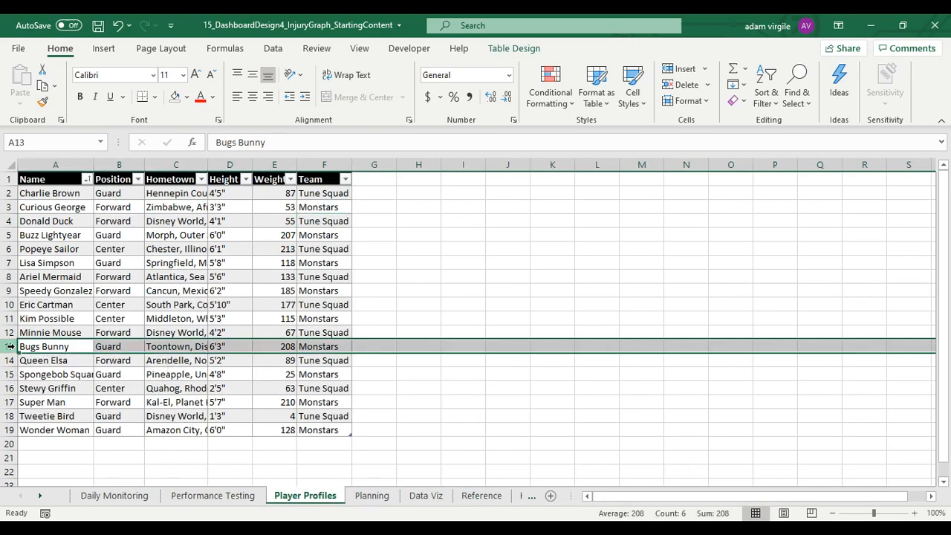
pyautogui.keyDown('shift'); pyautogui.click(11, 306); pyautogui.keyUp('shift')
pyautogui.rightClick(10, 312)
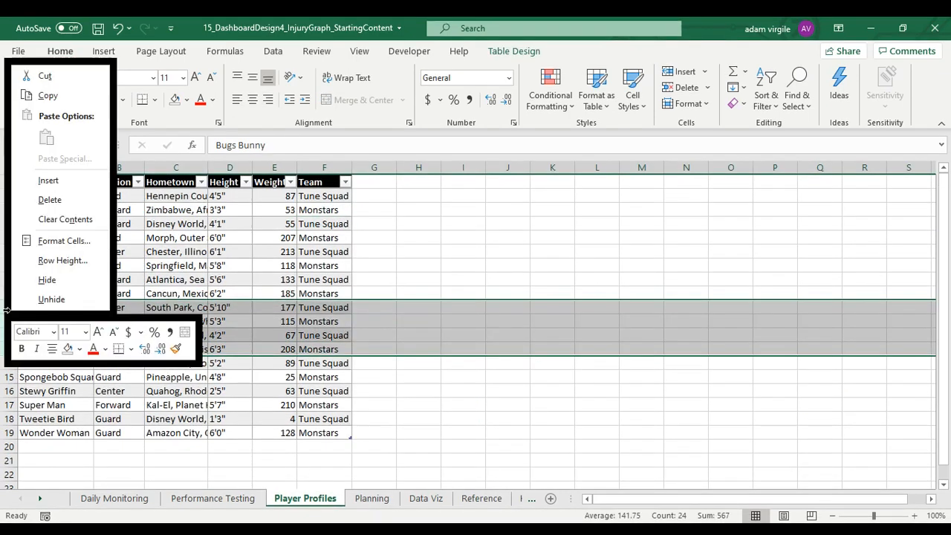
pyautogui.click(52, 180)
# Enter four sample player names in the Name column of the new Player Profiles rows, A10 to A13
pyautogui.click(55, 306)
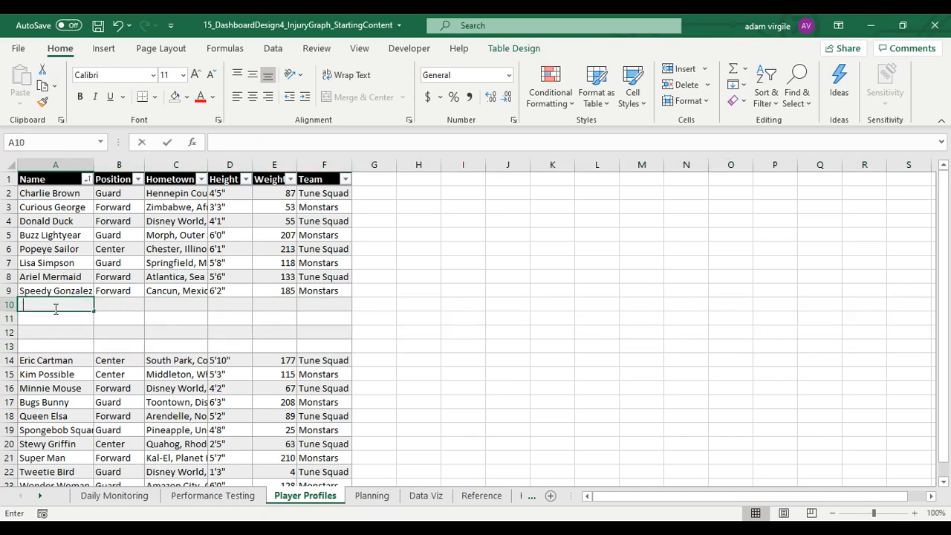
pyautogui.write('Johnny Smith')
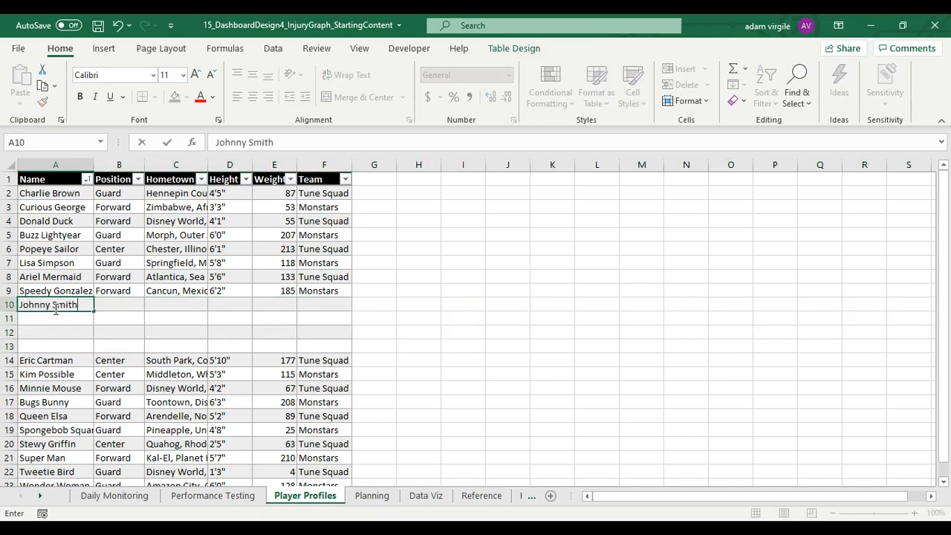
pyautogui.press('Return')
pyautogui.write('Fred Fred')
pyautogui.press('Return')
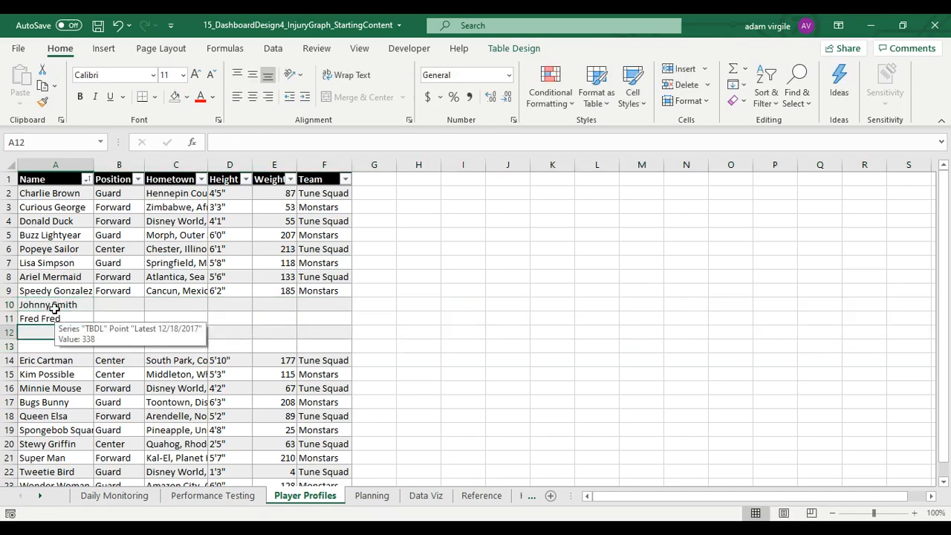
pyautogui.write('James Johnson')
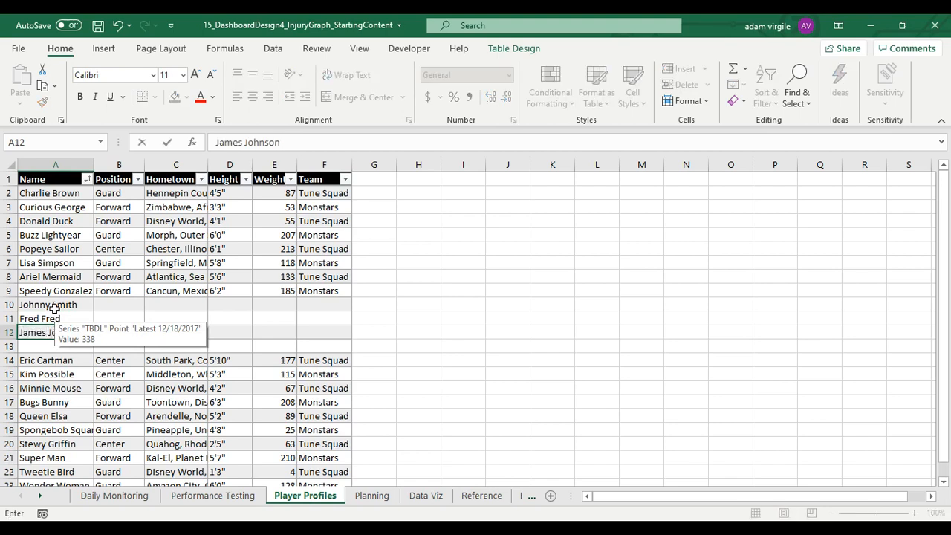
pyautogui.press('Return')
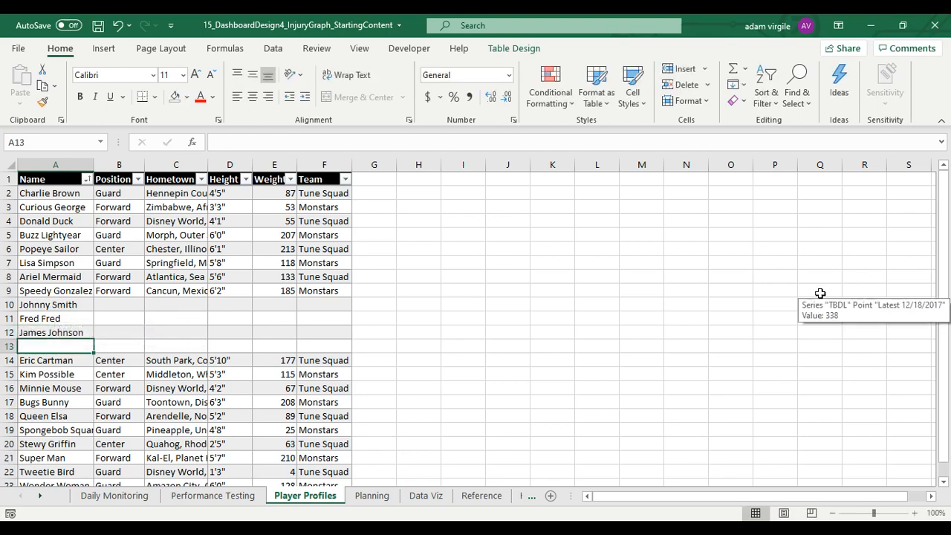
pyautogui.write('Shaniqua')
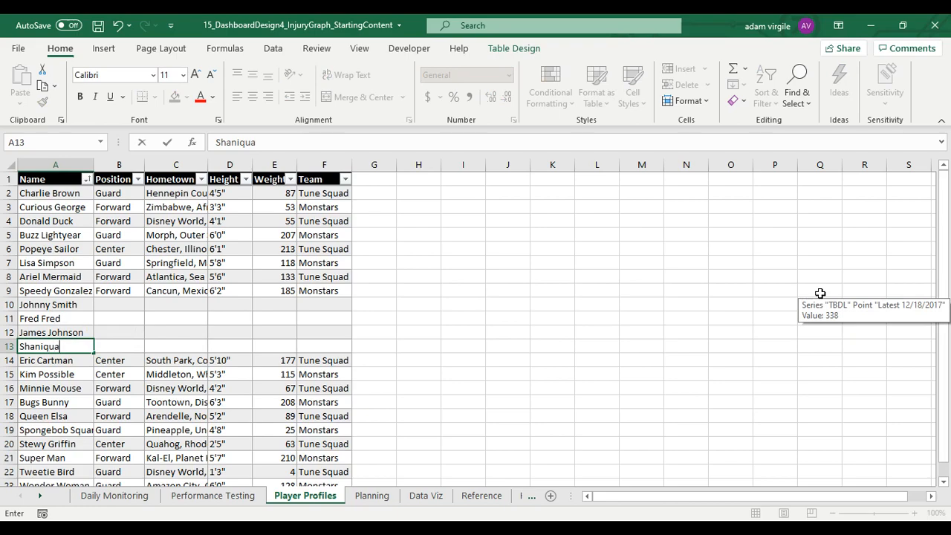
pyautogui.press('Return')
# Check the Names list on the Reference sheet for the newly added sample players
pyautogui.click(426, 495)
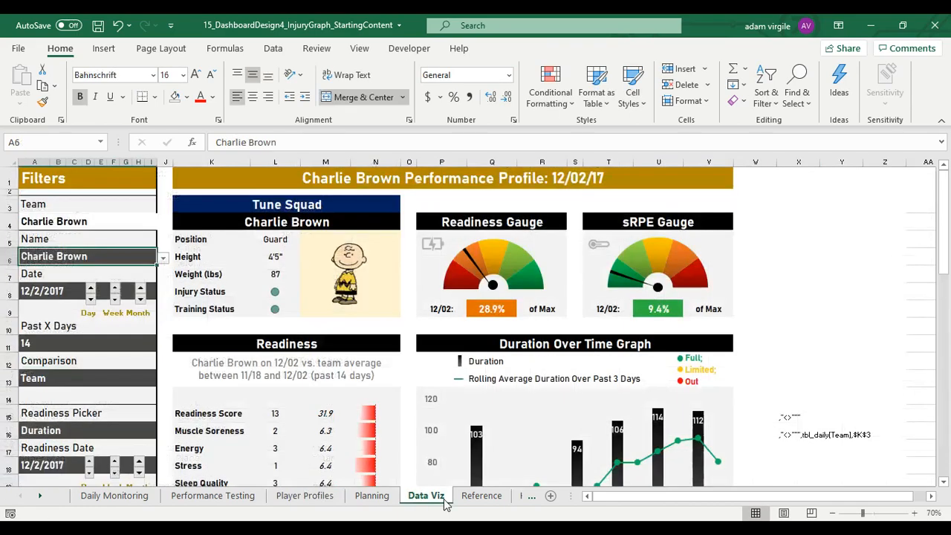
pyautogui.click(483, 495)
pyautogui.scroll(-3, 473, 282)
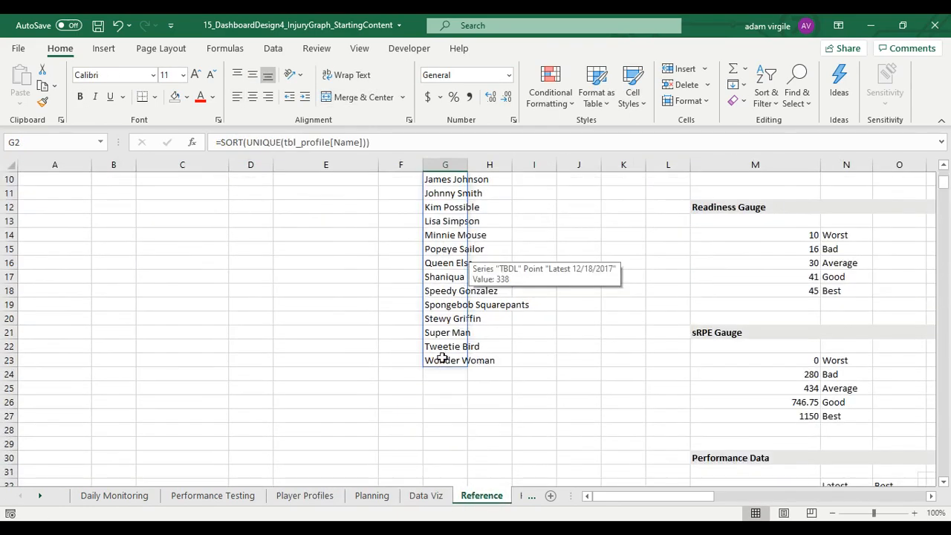
pyautogui.scroll(3, 454, 284)
pyautogui.click(443, 401)
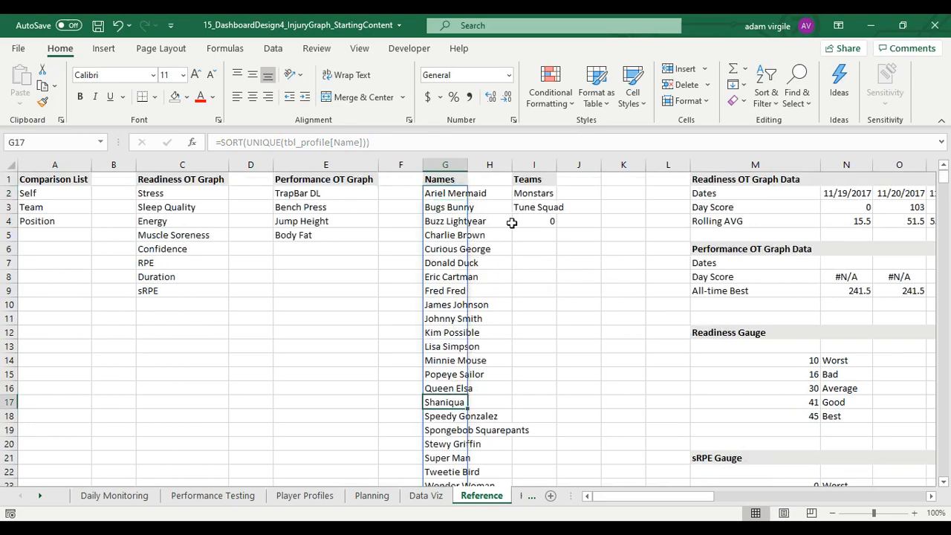
# Look through the Name filter's dropdown in A6 on the Data Viz sheet for the added sample players
pyautogui.click(420, 496)
pyautogui.click(162, 260)
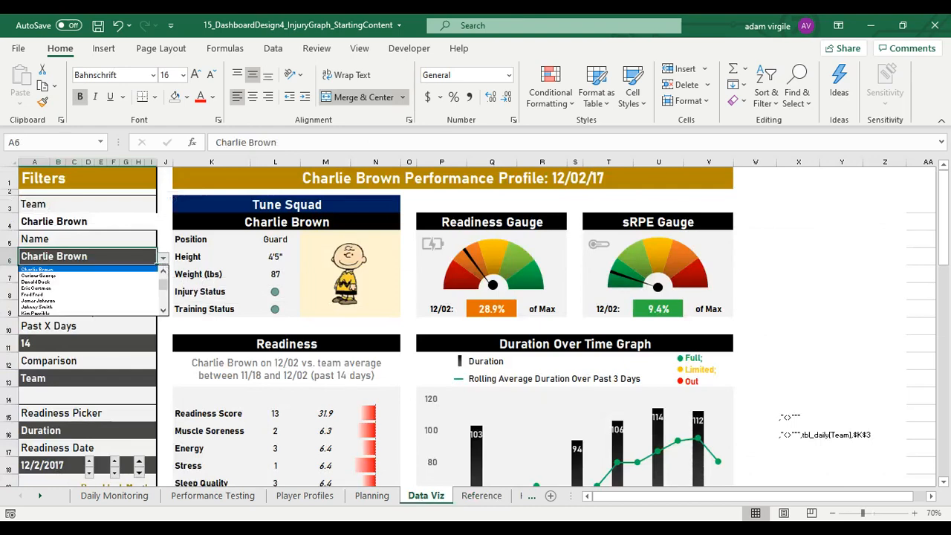
pyautogui.moveTo(162, 285); pyautogui.dragTo(162, 297)
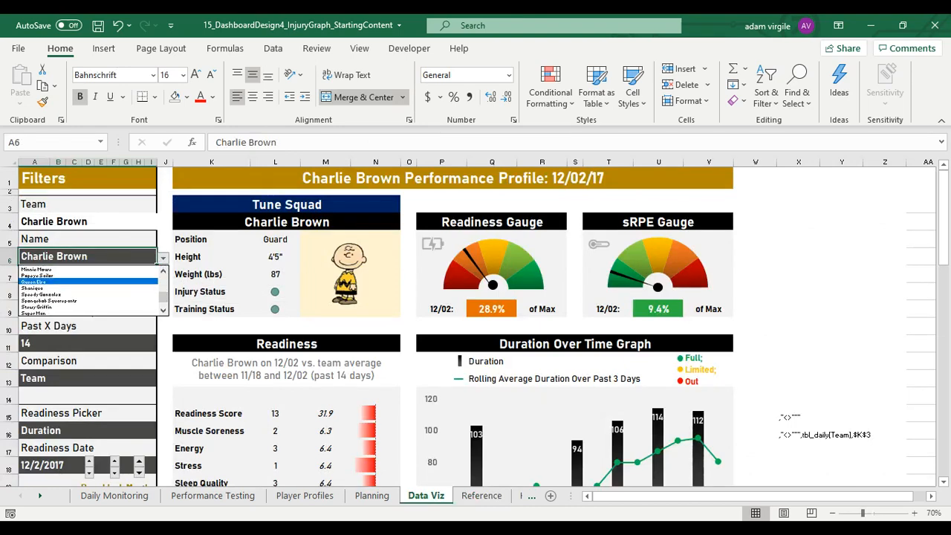
pyautogui.click(914, 512)
pyautogui.click(914, 512)
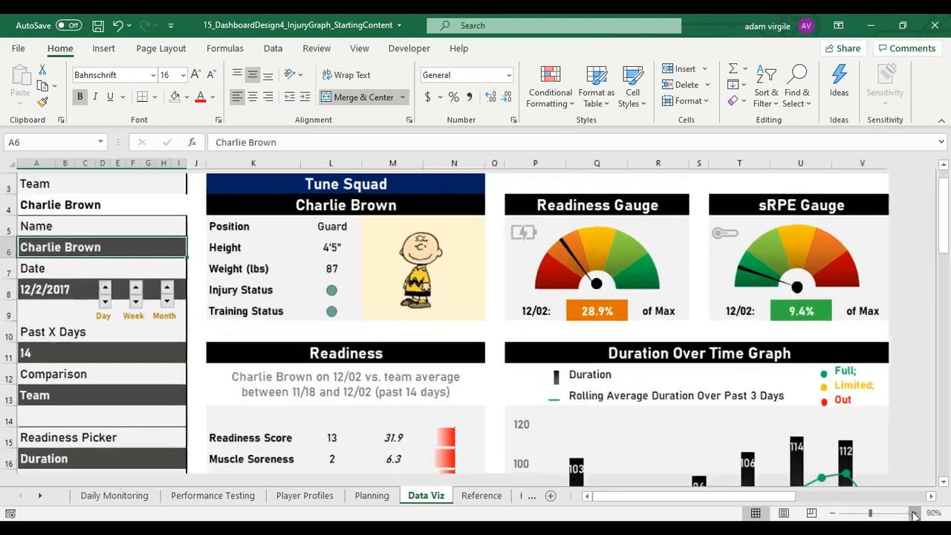
pyautogui.click(914, 512)
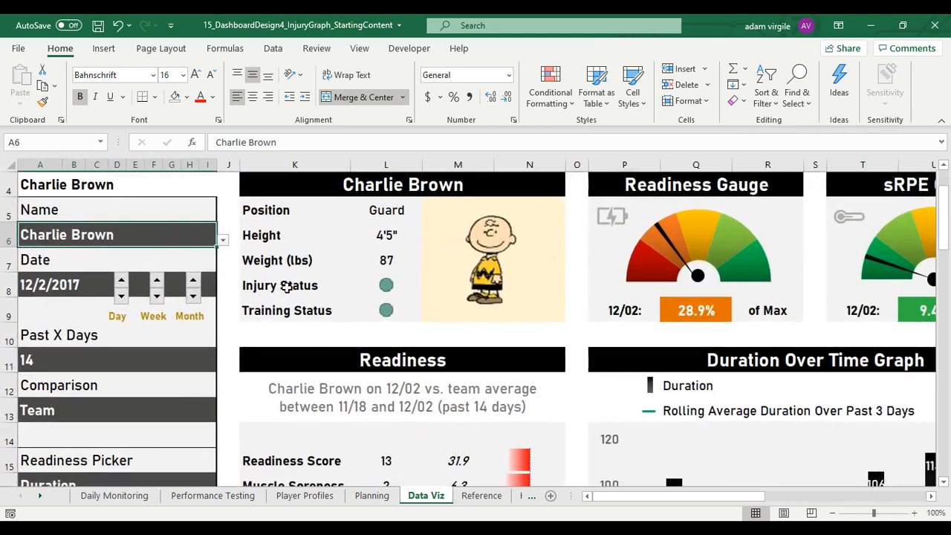
pyautogui.click(222, 240)
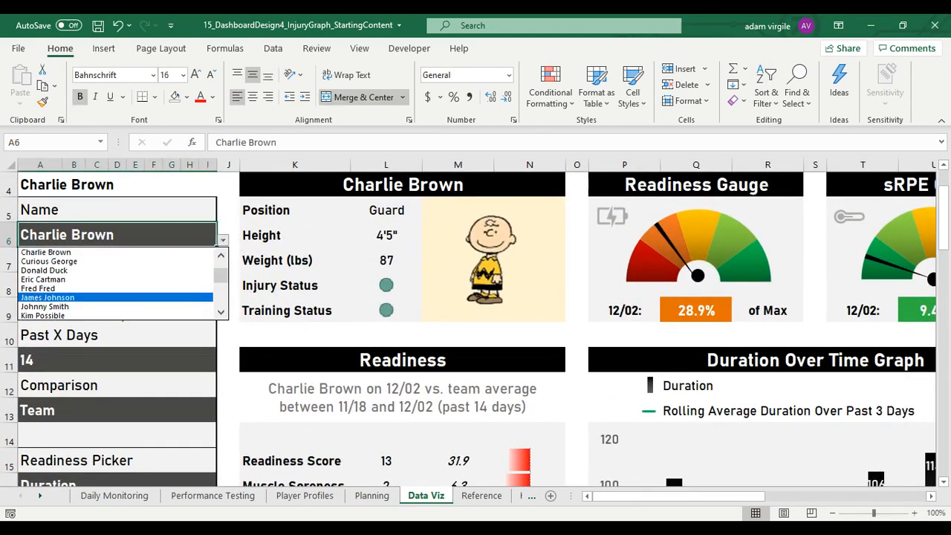
pyautogui.scroll(-2, 116, 284)
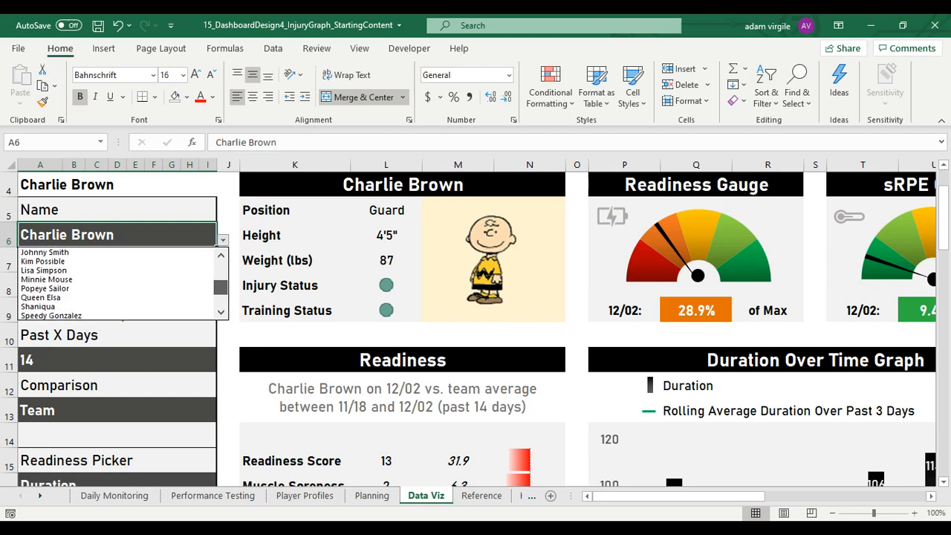
pyautogui.scroll(-3, 115, 283)
pyautogui.scroll(1, 115, 284)
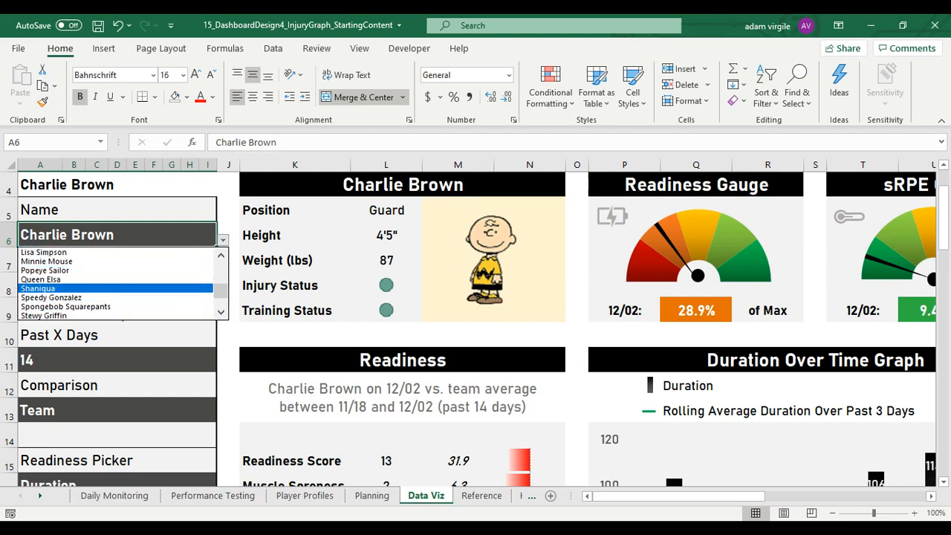
pyautogui.click(182, 183)
# In the Names formula in G2 on the Reference sheet, replace UNIQUE's argument with the start of an IF function
pyautogui.click(480, 495)
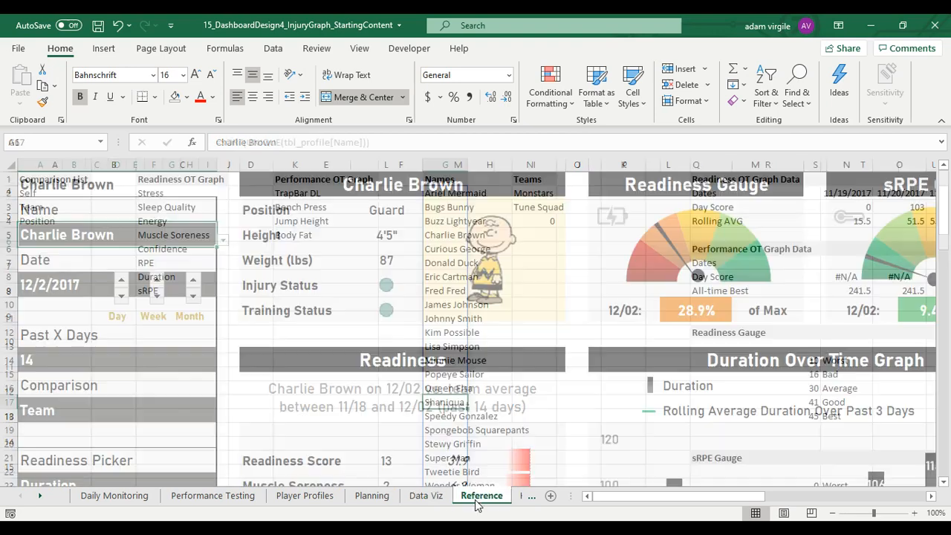
pyautogui.click(449, 195)
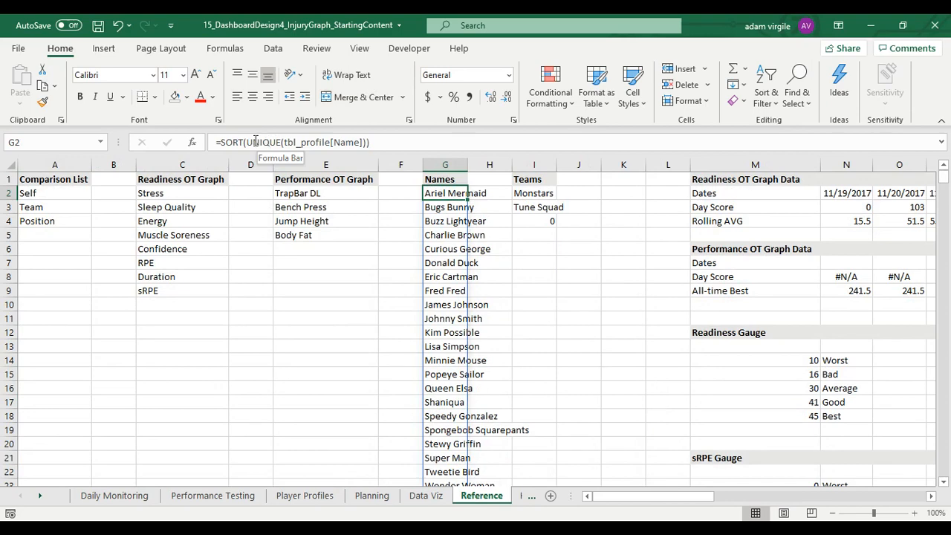
pyautogui.click(376, 143)
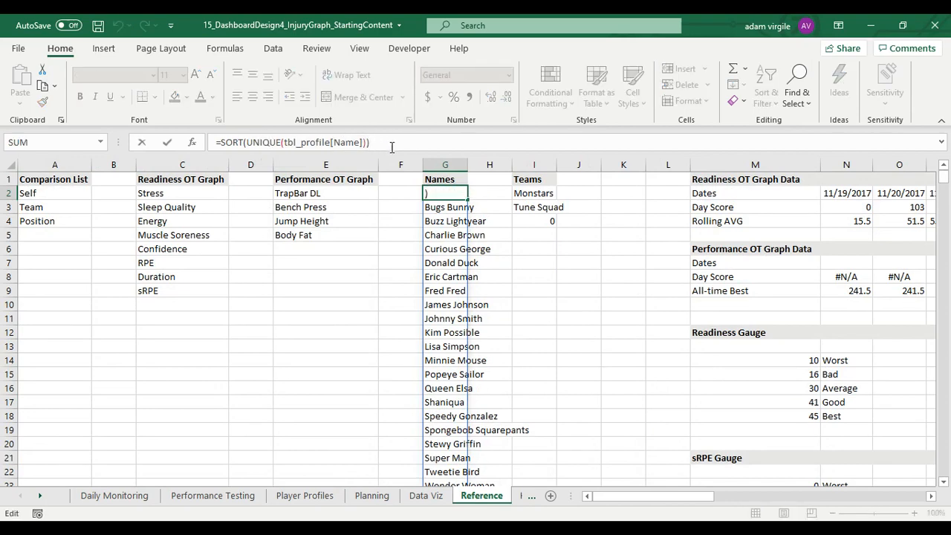
pyautogui.click(552, 219)
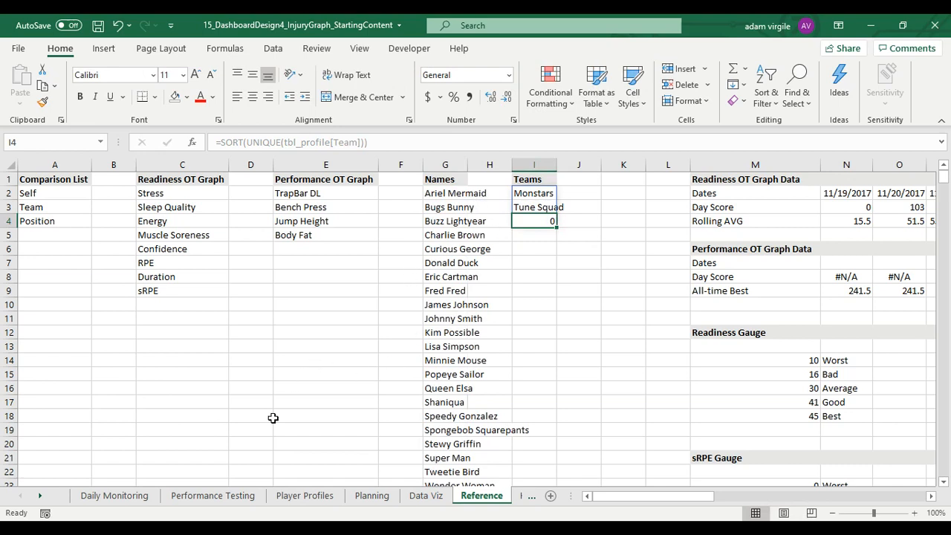
pyautogui.click(471, 190)
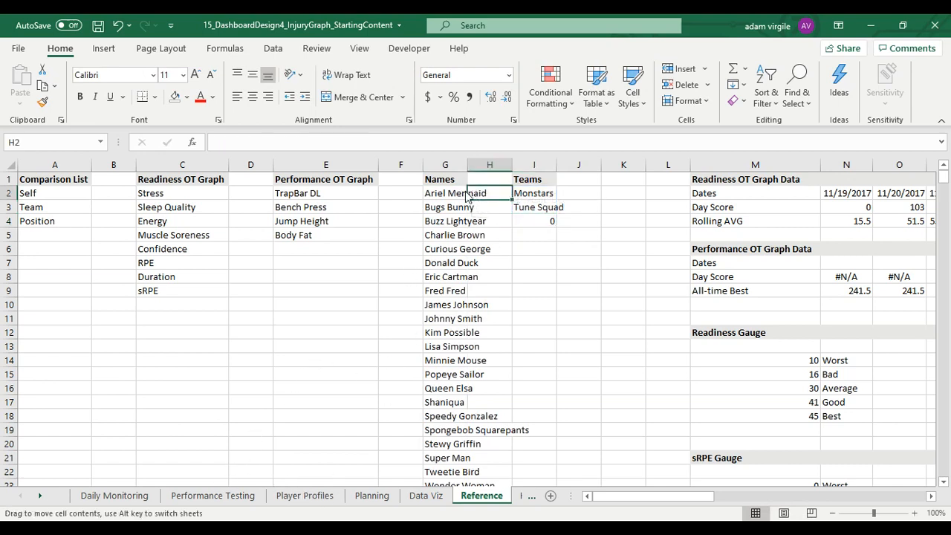
pyautogui.click(270, 143)
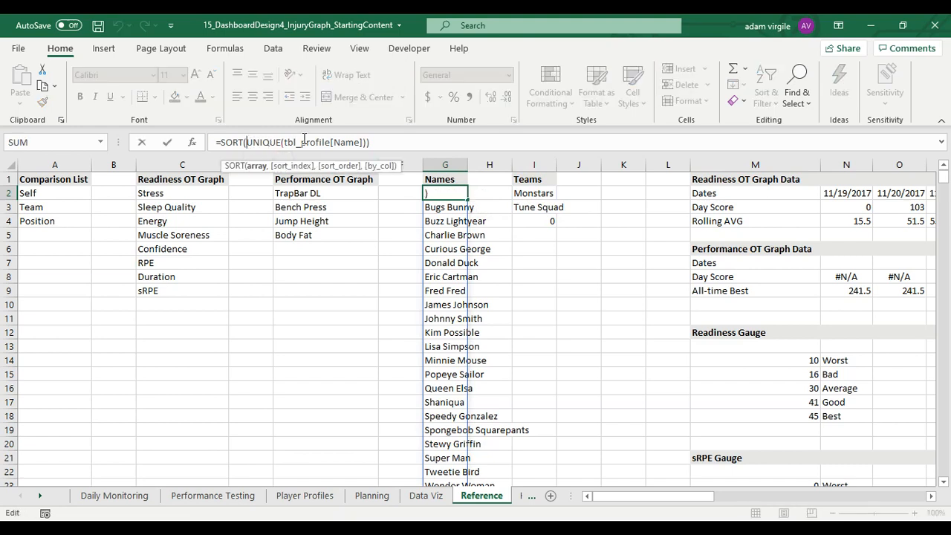
pyautogui.moveTo(289, 142); pyautogui.dragTo(423, 141)
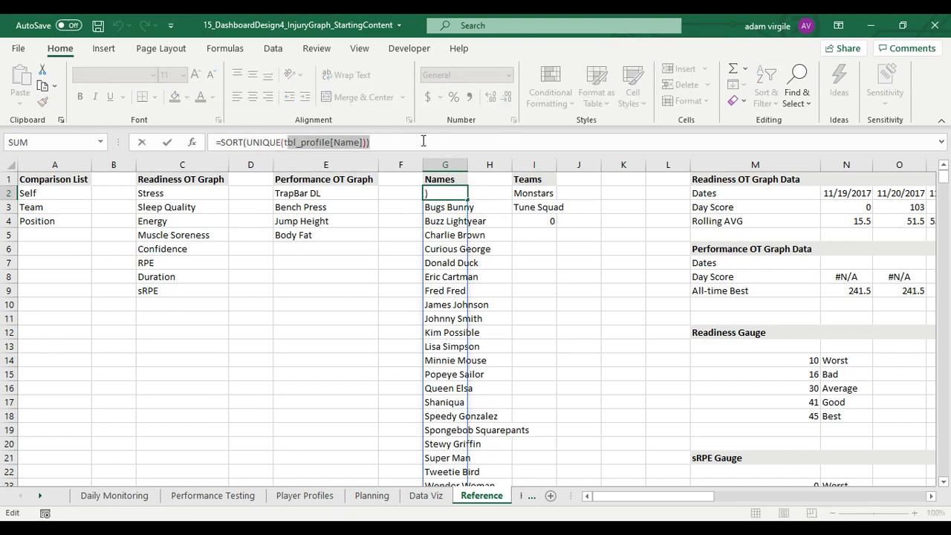
pyautogui.press('BackSpace')
pyautogui.write('IF(')
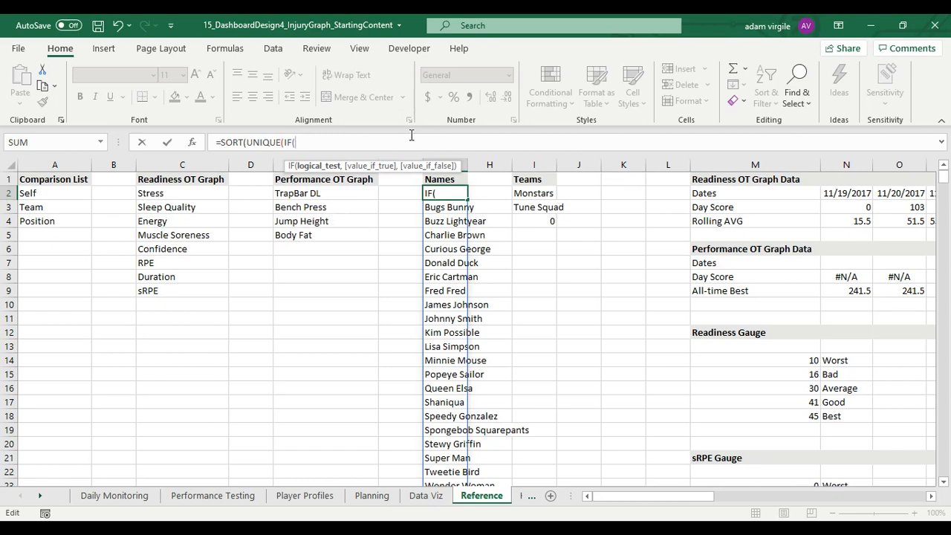
# Begin the IF function's logical test with the profile table's Team column, tbl_profile[Team]=
pyautogui.write('tbl')
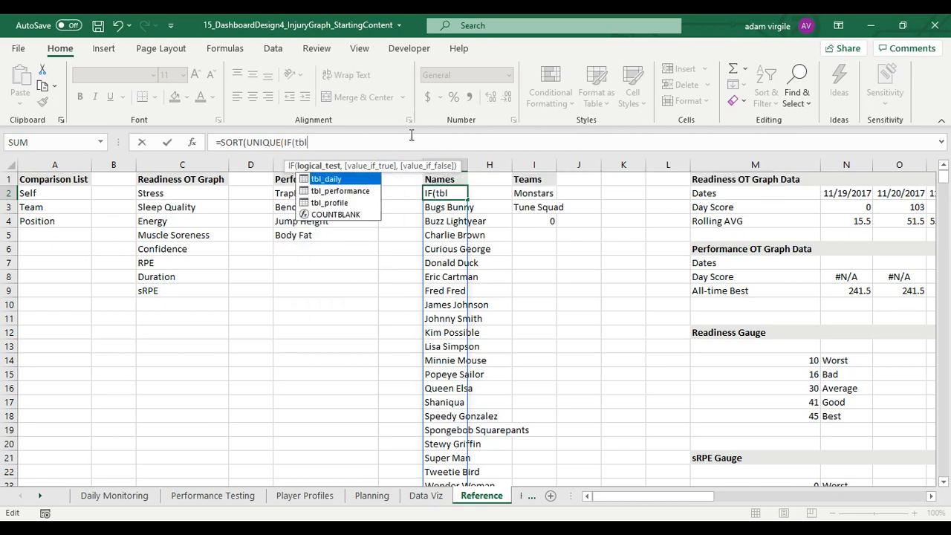
pyautogui.press('Down')
pyautogui.press('Down')
pyautogui.press('Tab')
pyautogui.write('[')
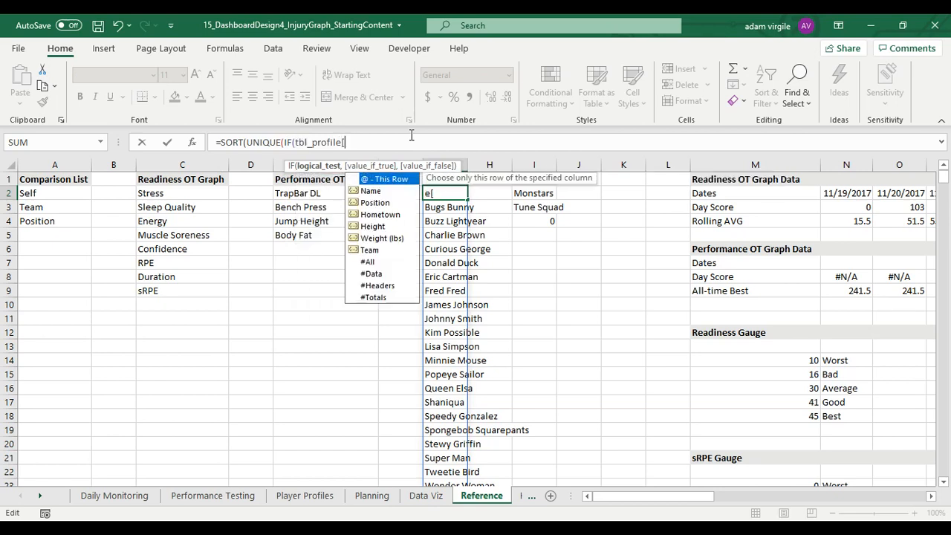
pyautogui.write('Team]')
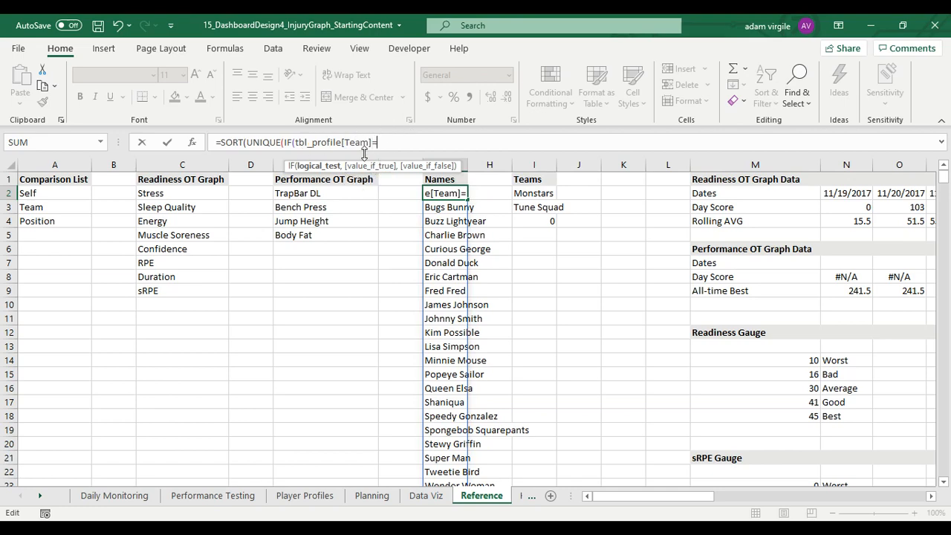
pyautogui.write('=')
# Compare the Team column with the Team filter cell on the Data Viz sheet, using the absolute reference 'Data Viz'!$A$4
pyautogui.click(439, 497)
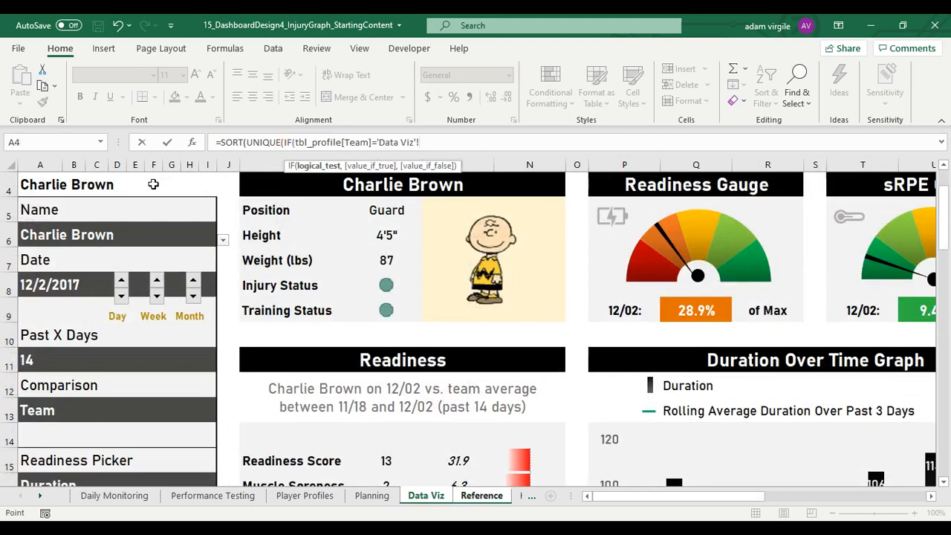
pyautogui.click(153, 184)
pyautogui.scroll(1, 126, 197)
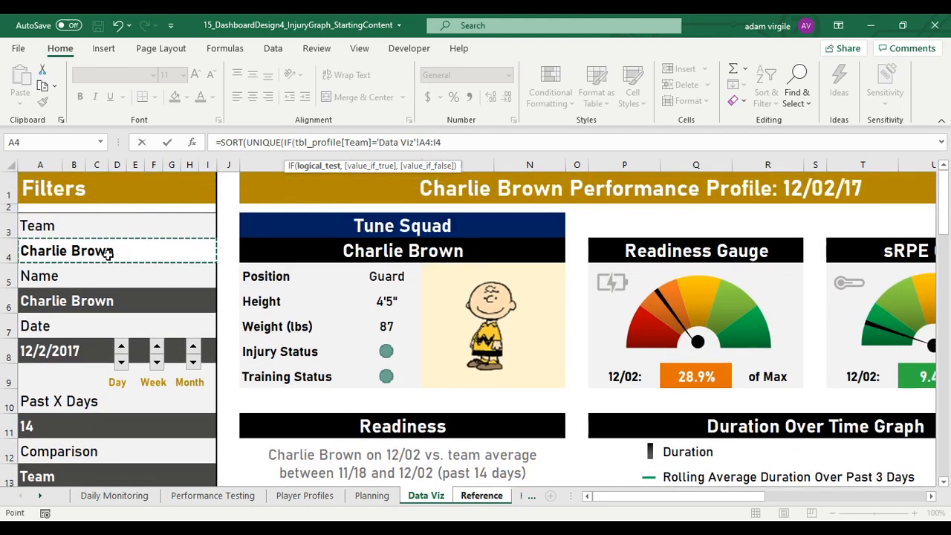
pyautogui.press('BackSpace')
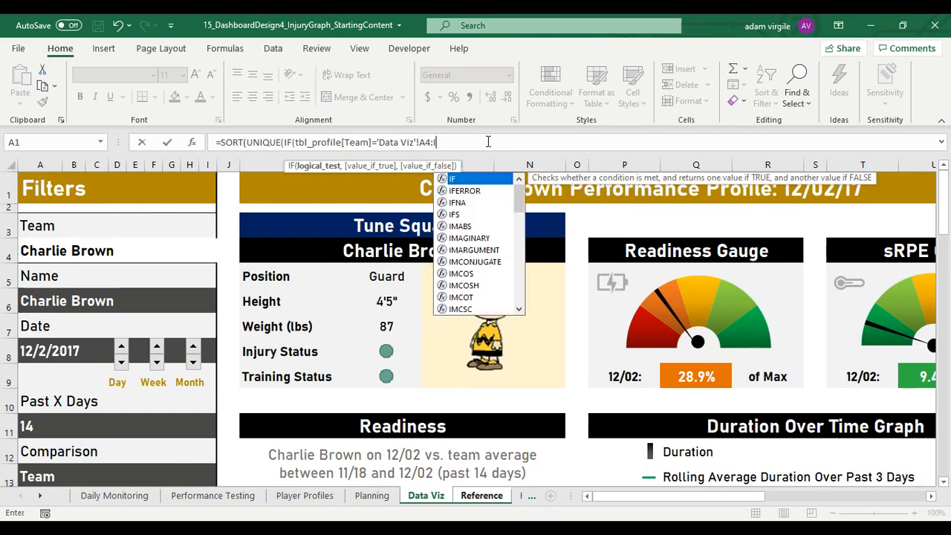
pyautogui.press('BackSpace')
pyautogui.press('BackSpace')
pyautogui.click(421, 142)
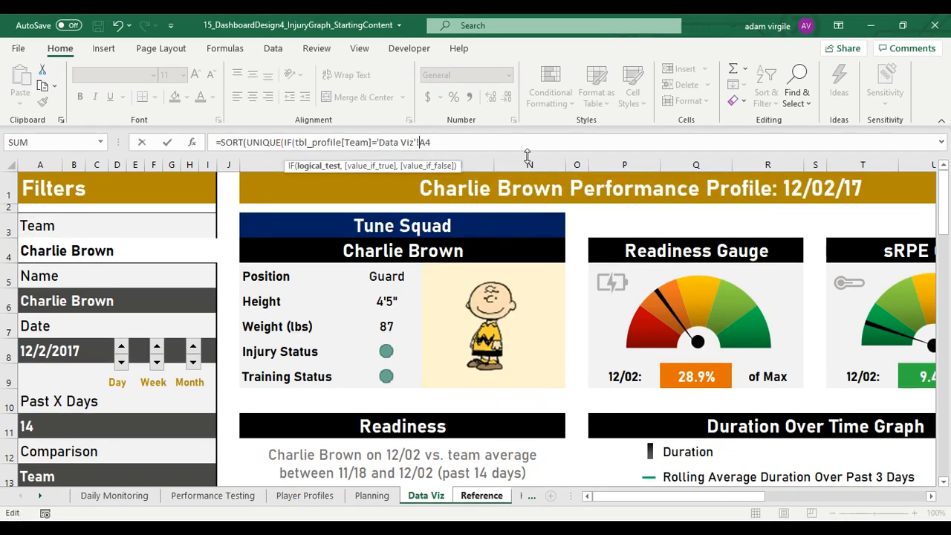
pyautogui.write('$A$4')
# Set the IF function's true value to tbl_profile[Name], close the IF, UNIQUE and SORT brackets, and enter the formula
pyautogui.write(',')
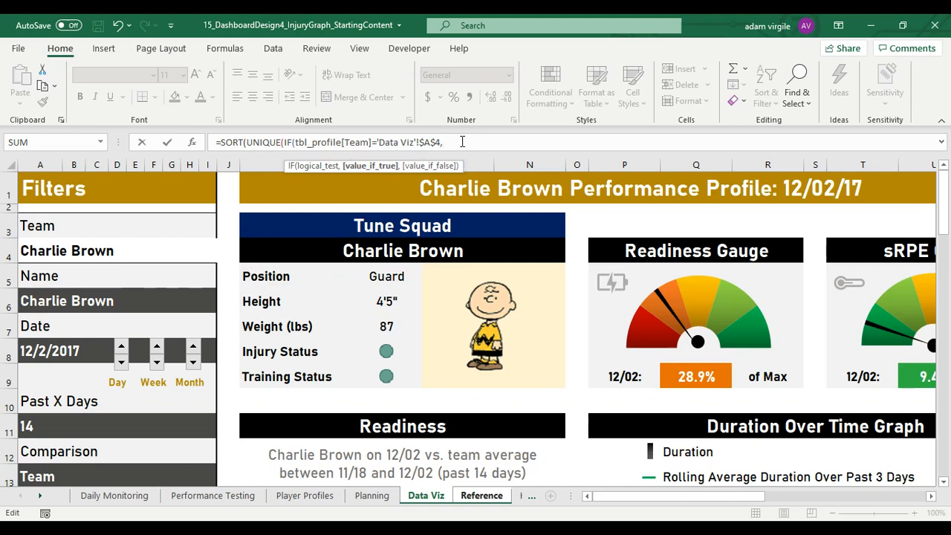
pyautogui.write('tbl_pr')
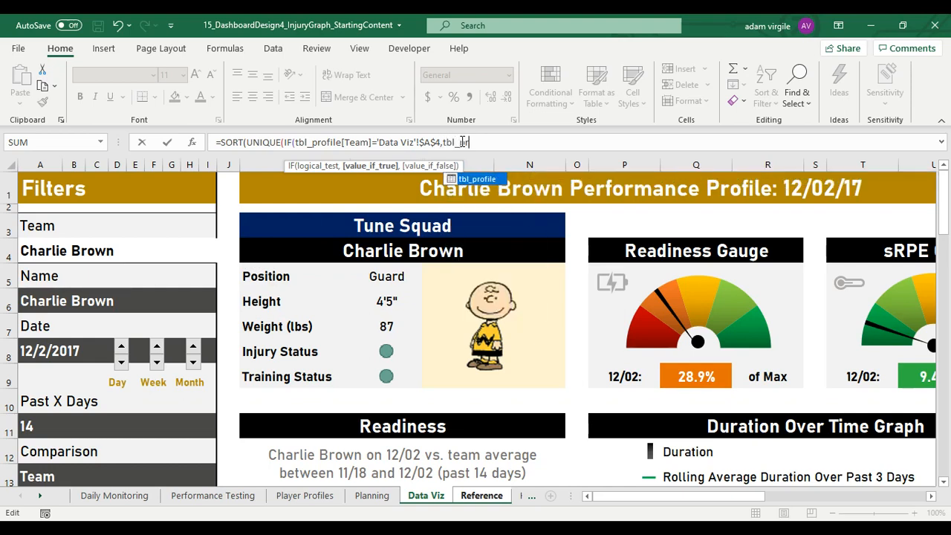
pyautogui.write('o')
pyautogui.press('Tab')
pyautogui.write('[Nam')
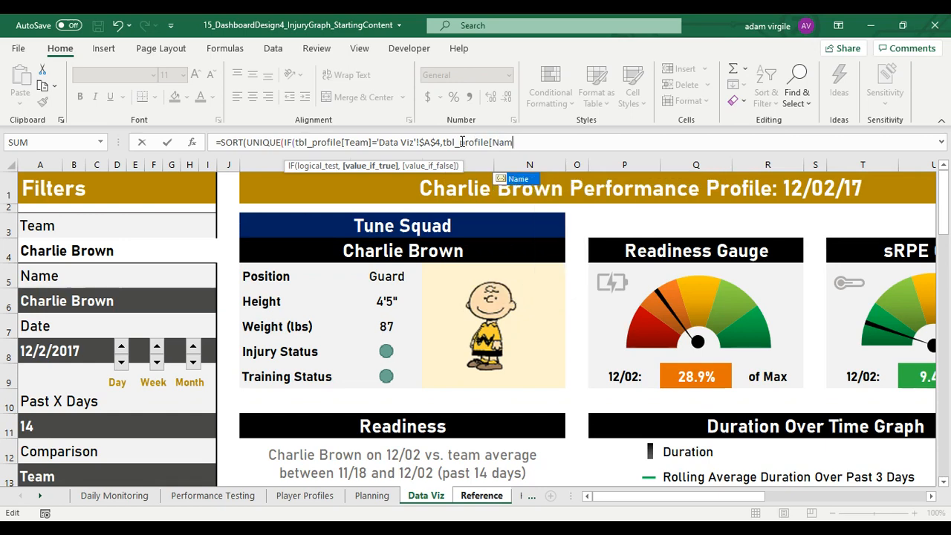
pyautogui.write('e])')
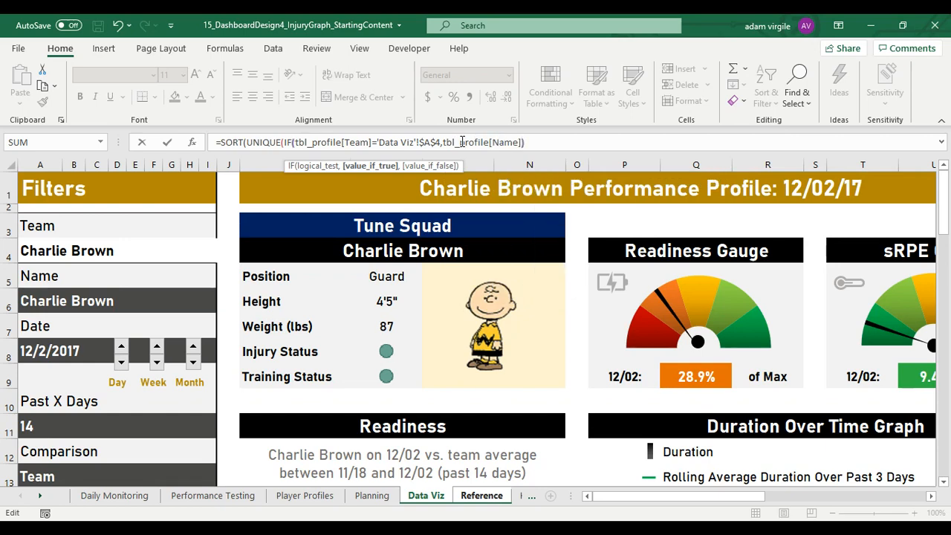
pyautogui.write(')')
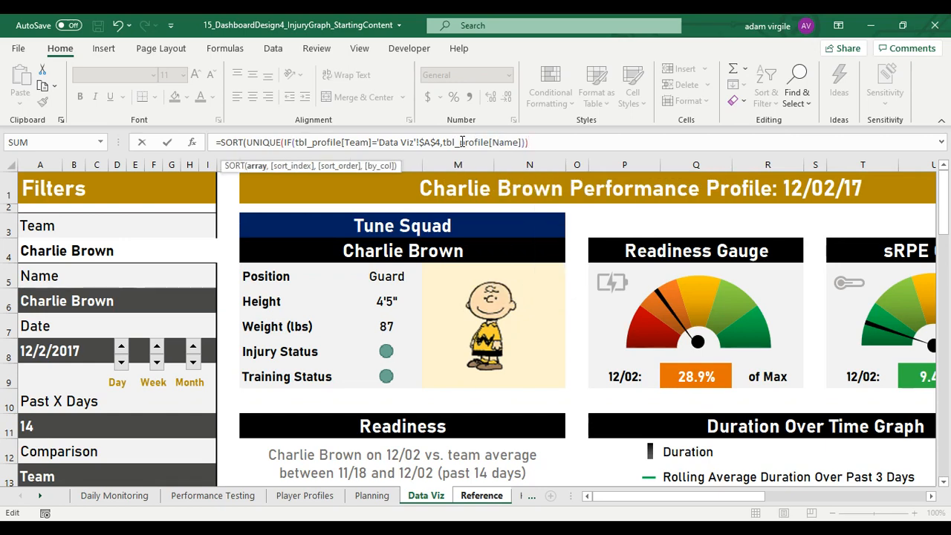
pyautogui.write(')')
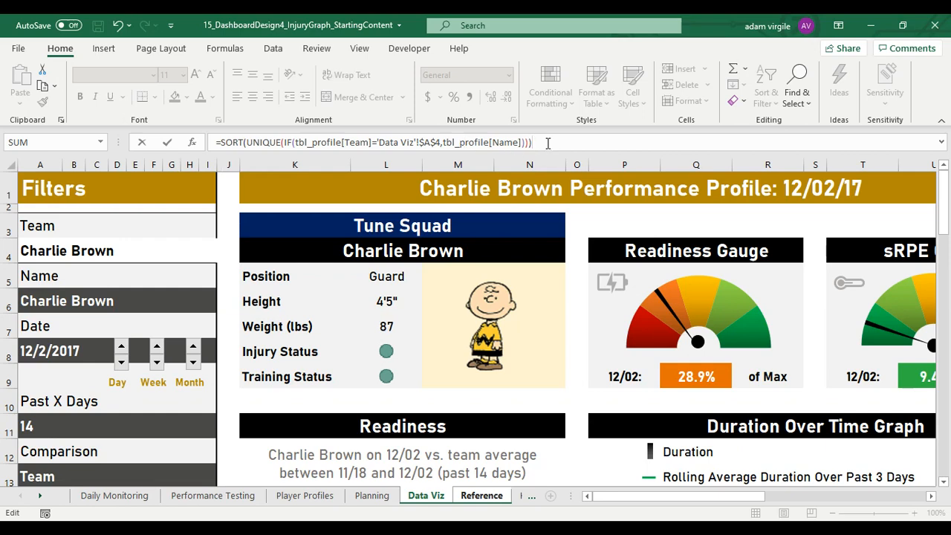
pyautogui.press('Return')
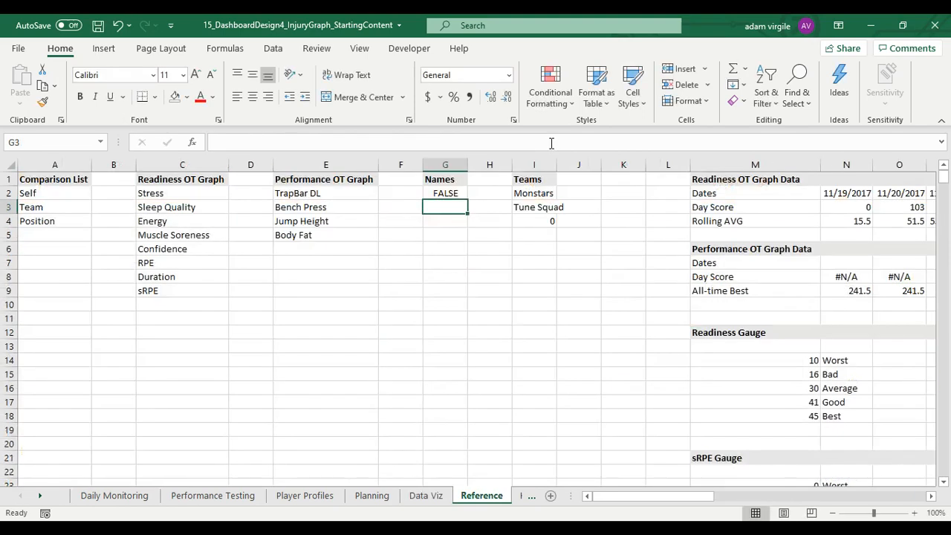
# Check the Names formula's result in G2 and the options in the Team and Name dropdowns on the Data Viz sheet
pyautogui.click(459, 194)
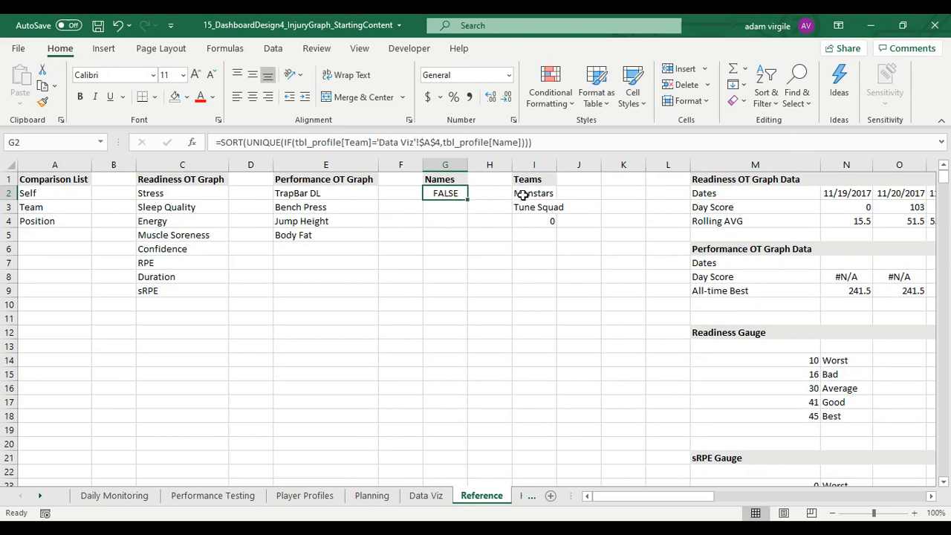
pyautogui.click(425, 496)
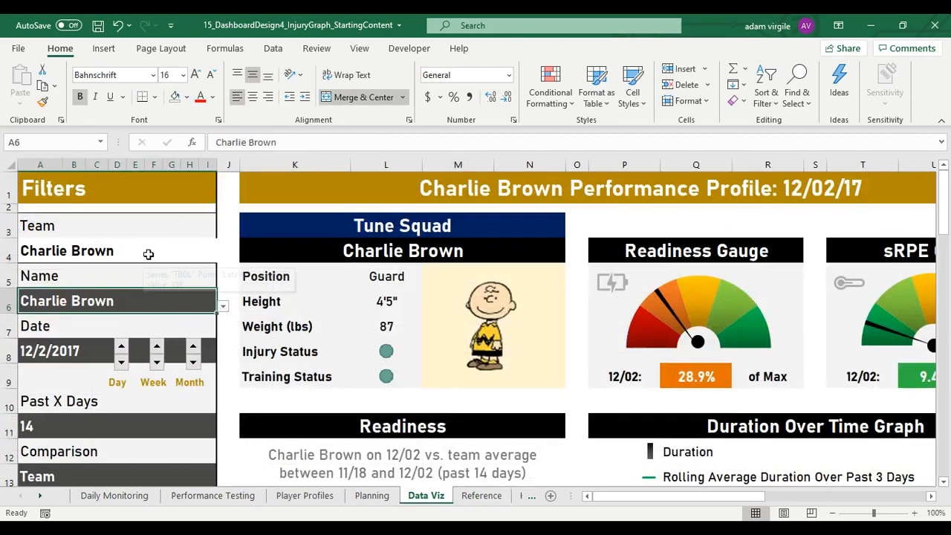
pyautogui.click(222, 256)
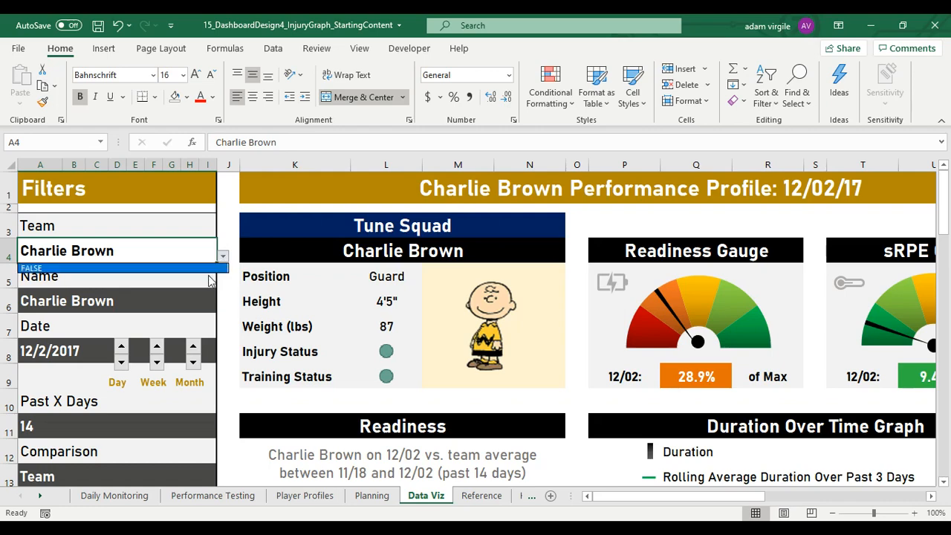
pyautogui.click(185, 250)
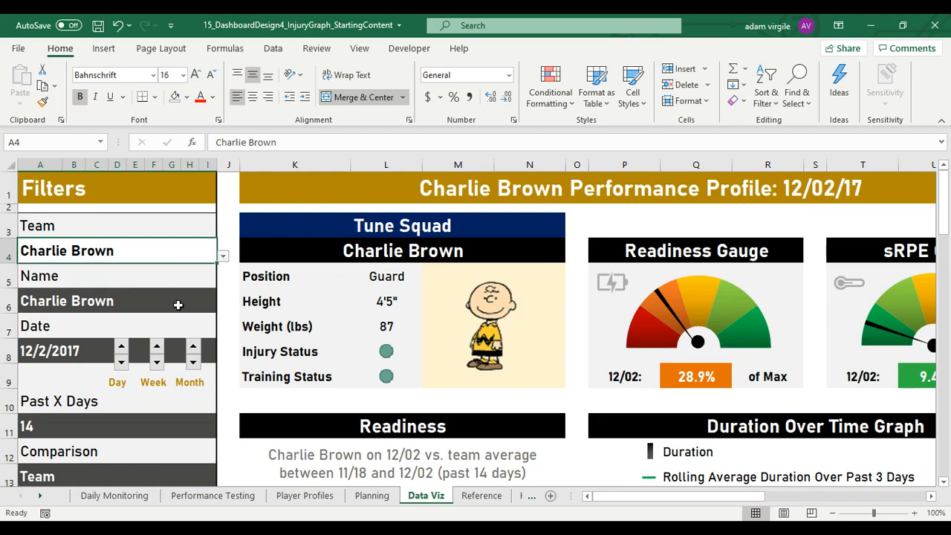
pyautogui.click(223, 257)
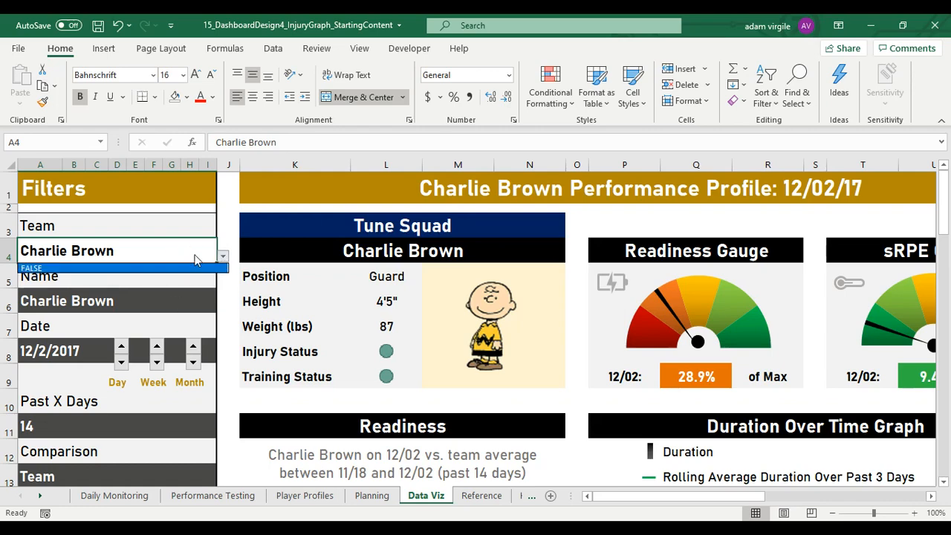
pyautogui.click(191, 251)
pyautogui.click(197, 303)
pyautogui.click(222, 305)
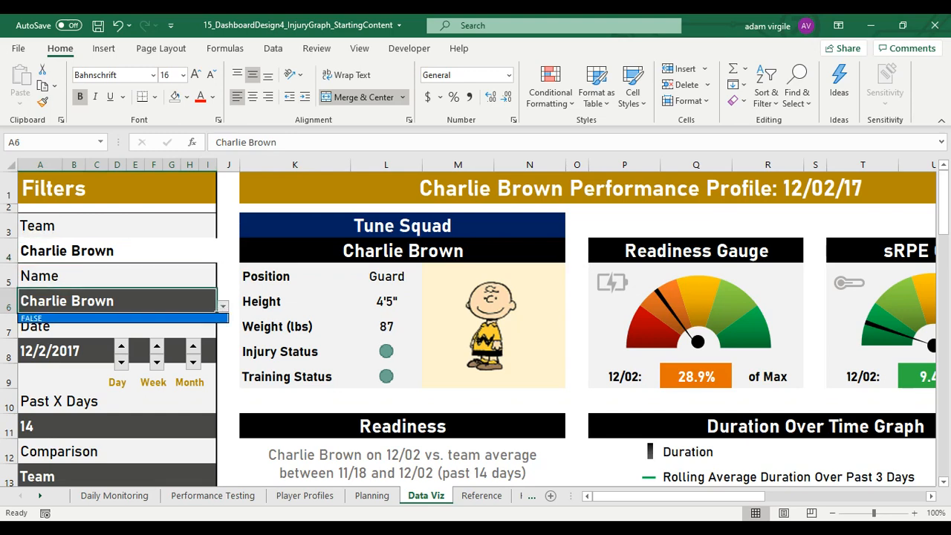
pyautogui.click(193, 299)
pyautogui.click(182, 247)
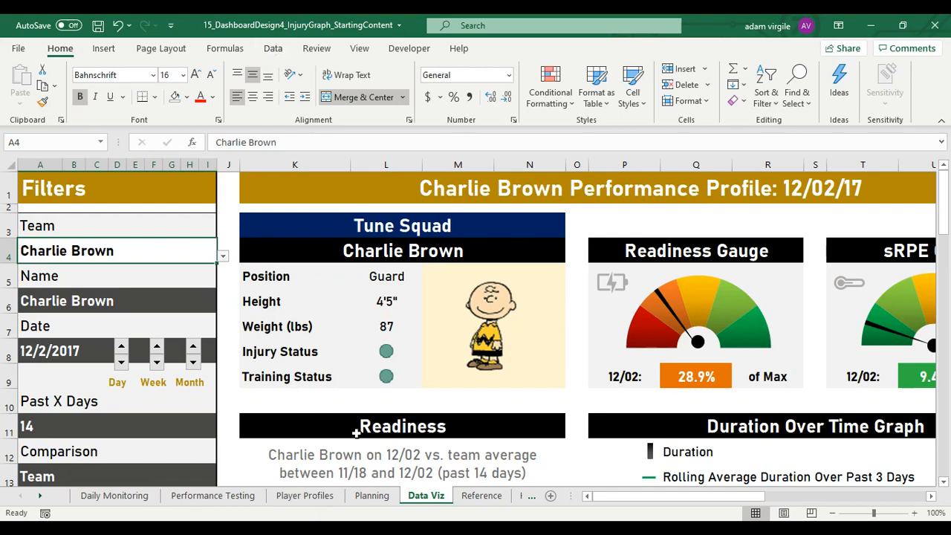
pyautogui.click(480, 495)
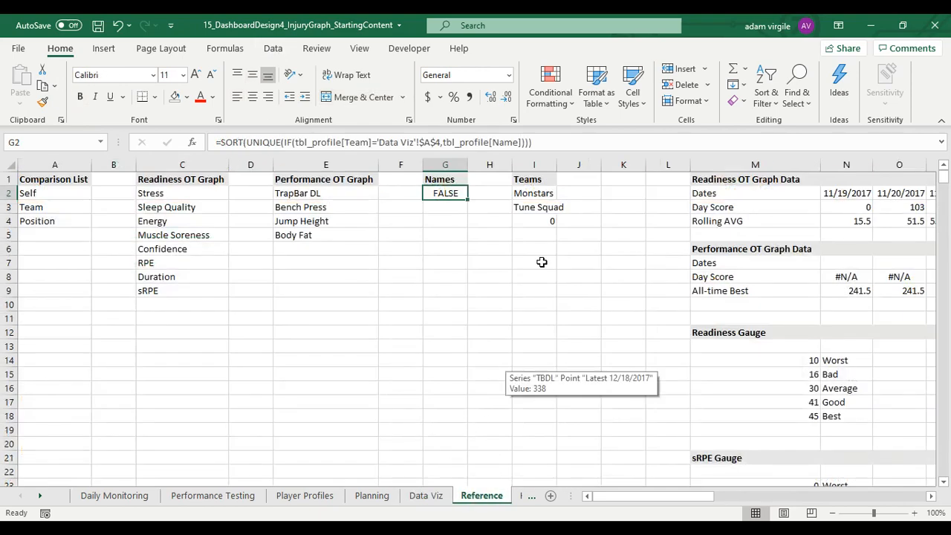
# Set the Team filter cell A4 on the Data Viz sheet to allow a list through data validation
pyautogui.click(426, 495)
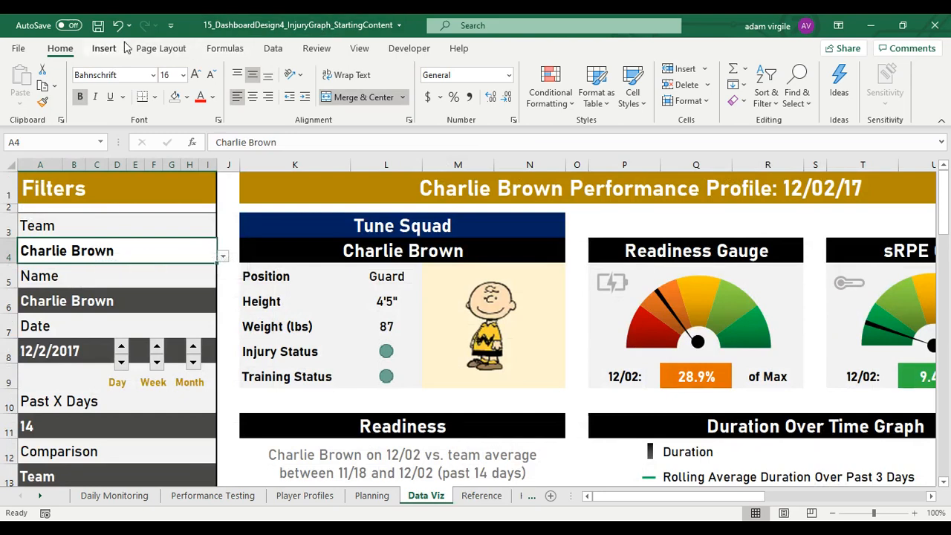
pyautogui.click(272, 49)
pyautogui.click(693, 103)
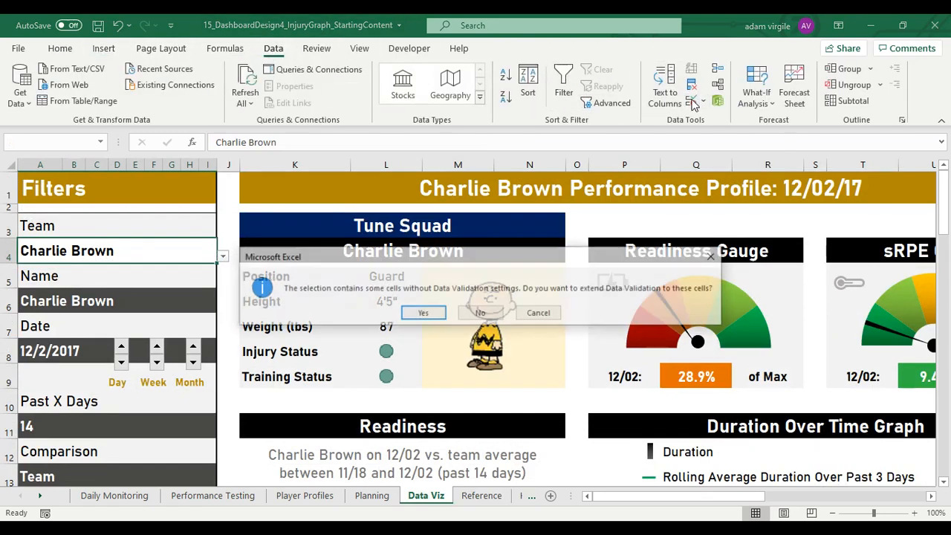
pyautogui.click(479, 313)
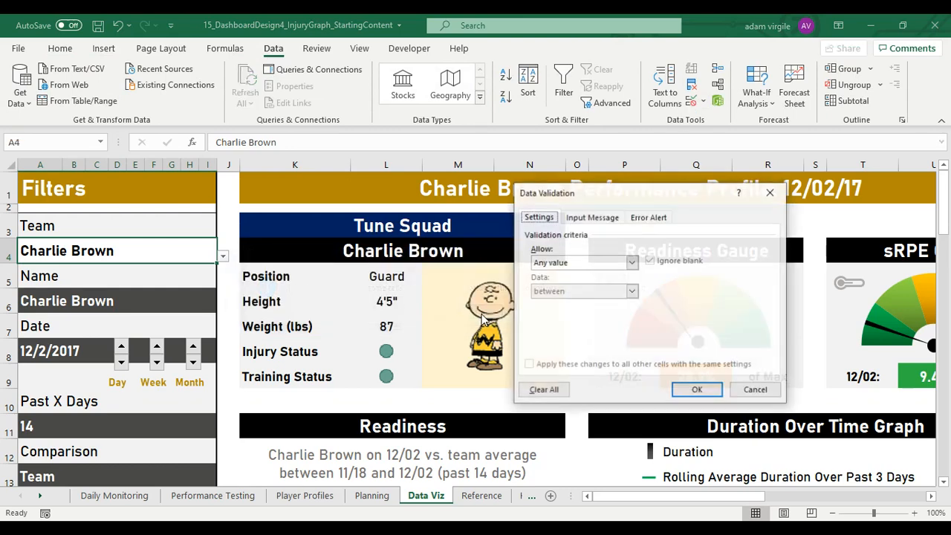
pyautogui.click(631, 262)
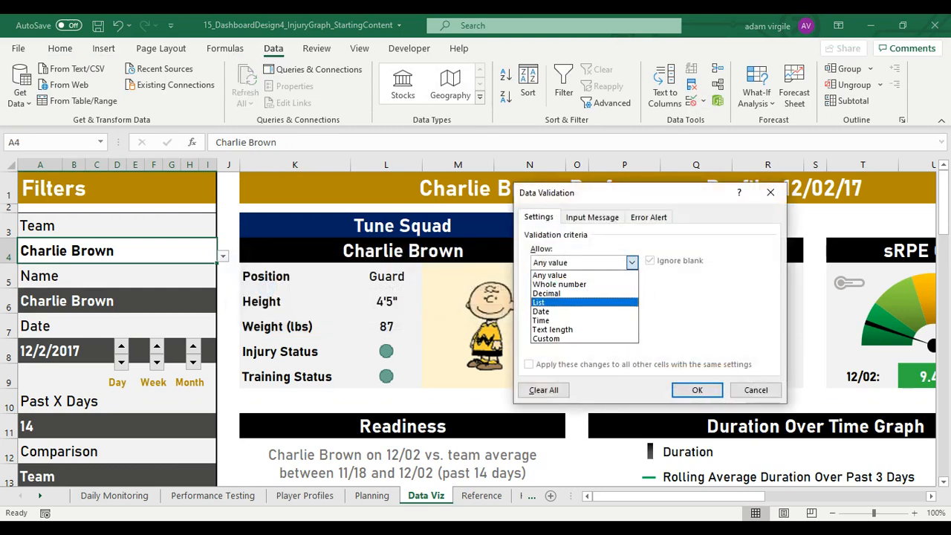
pyautogui.click(553, 302)
pyautogui.click(568, 320)
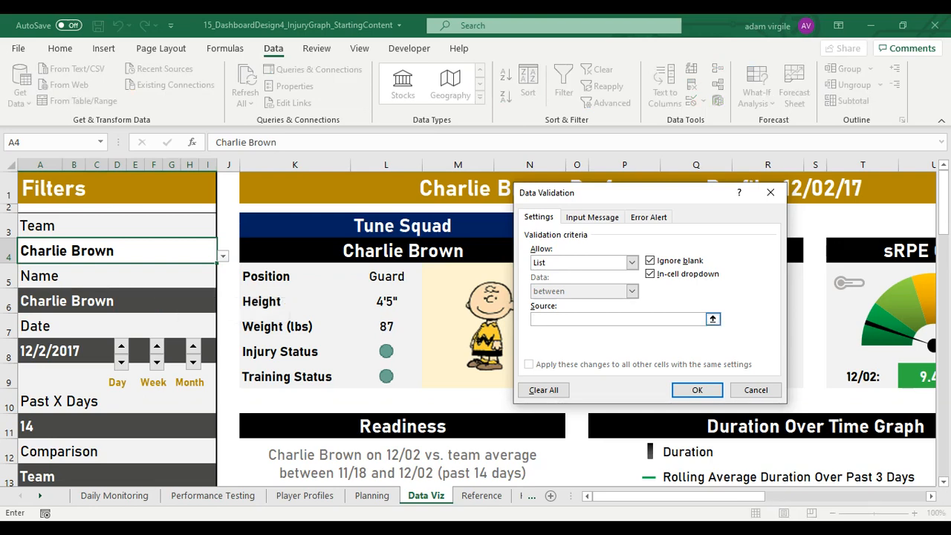
# Try to use =Reference!$I$2,0,0,COUNTA(Reference!$I:$I)-1) as the Team list's source
pyautogui.click(712, 317)
pyautogui.click(482, 495)
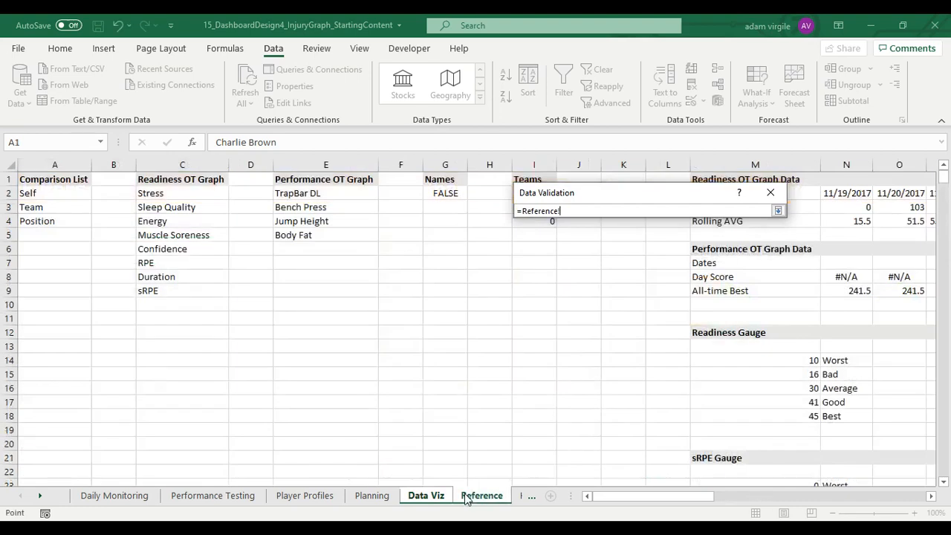
pyautogui.moveTo(564, 192); pyautogui.dragTo(650, 192)
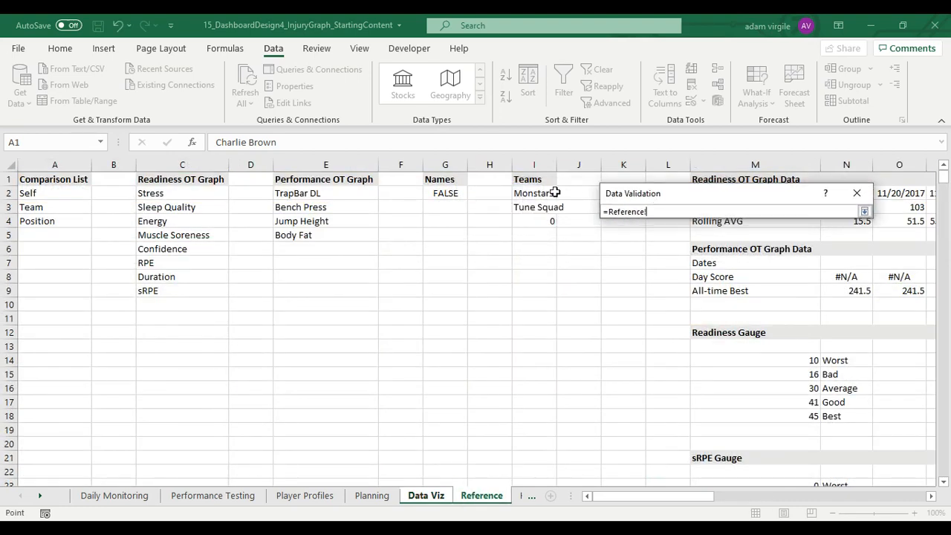
pyautogui.click(535, 193)
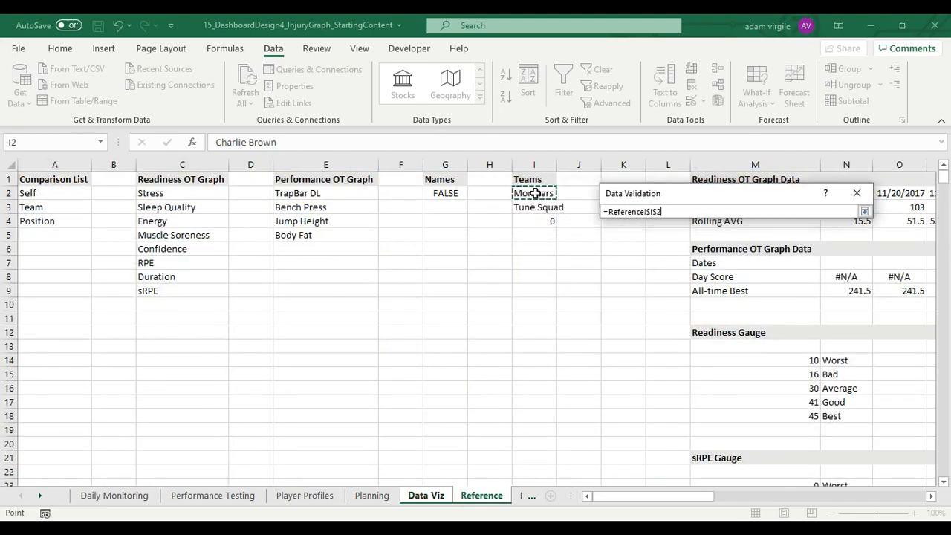
pyautogui.write(',0,0,COUNTA(')
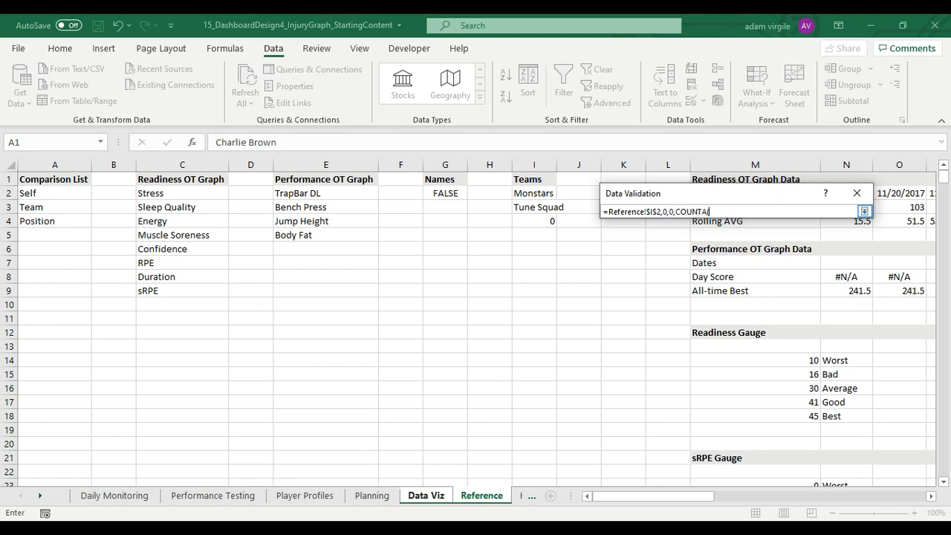
pyautogui.click(531, 164)
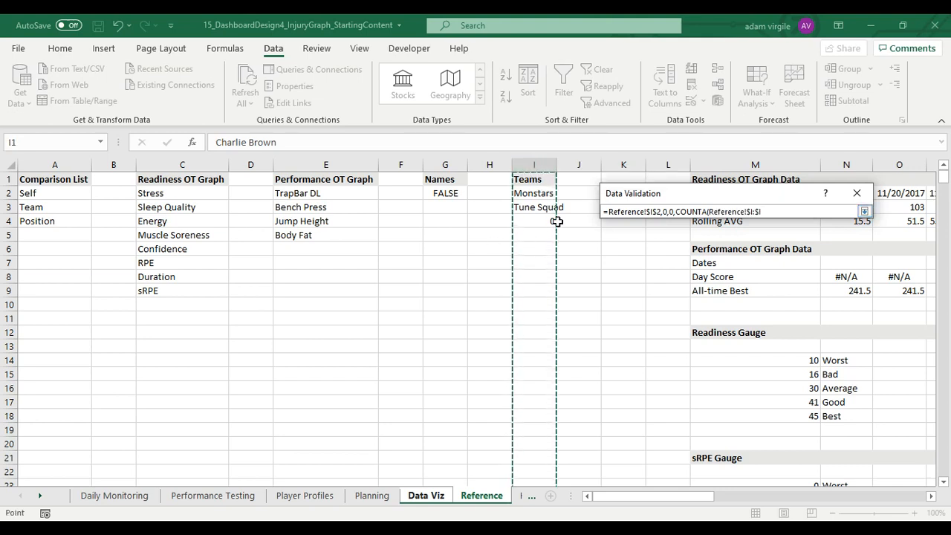
pyautogui.write(')-1)')
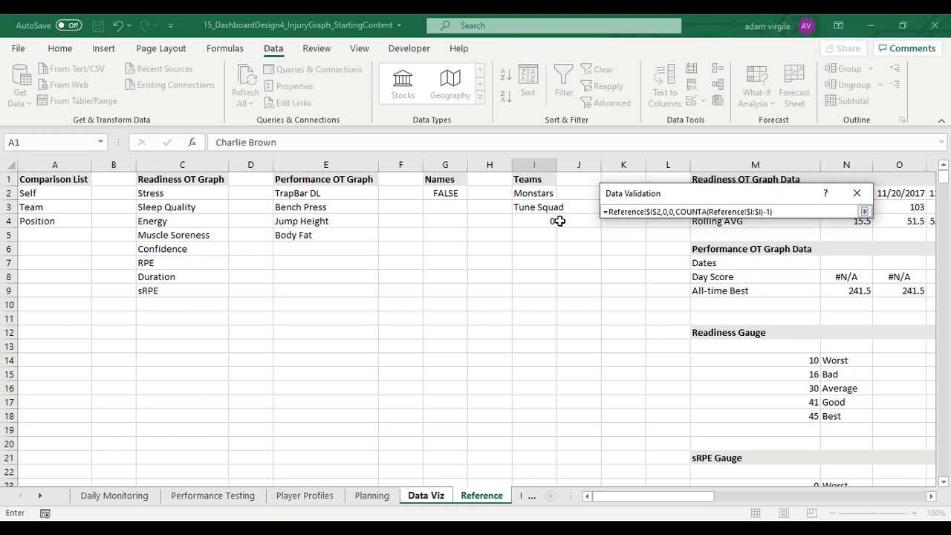
pyautogui.click(863, 211)
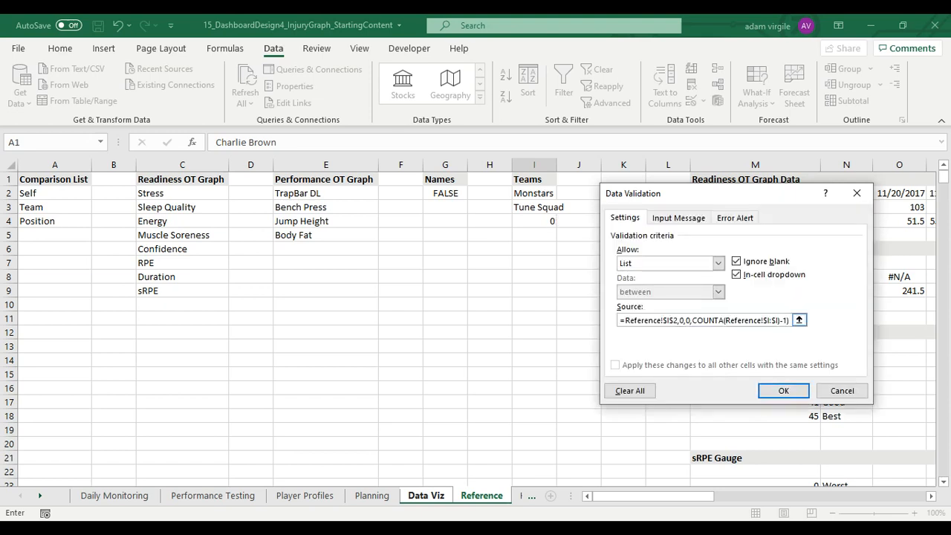
pyautogui.click(783, 390)
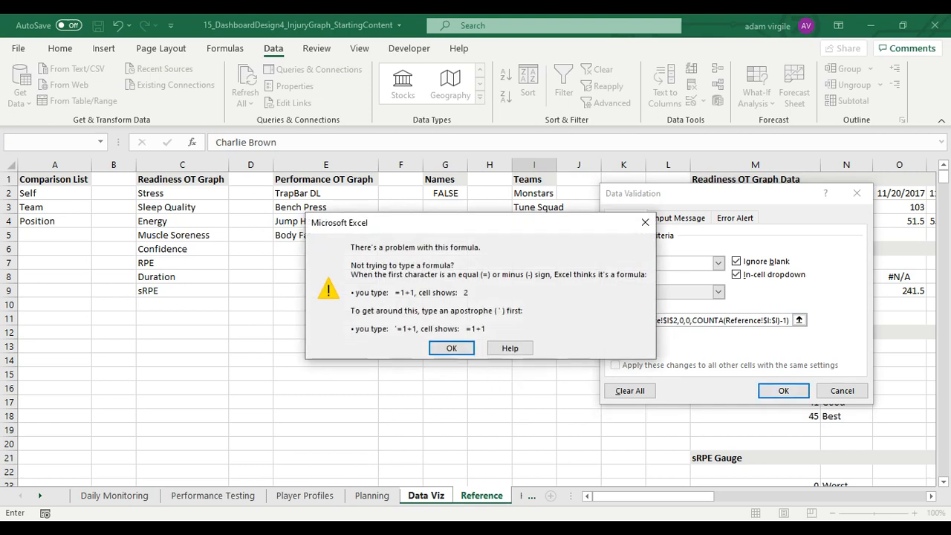
pyautogui.click(452, 347)
# Clear the faulty formula from the Team list's source and begin it again with =OFFSET(
pyautogui.click(625, 320)
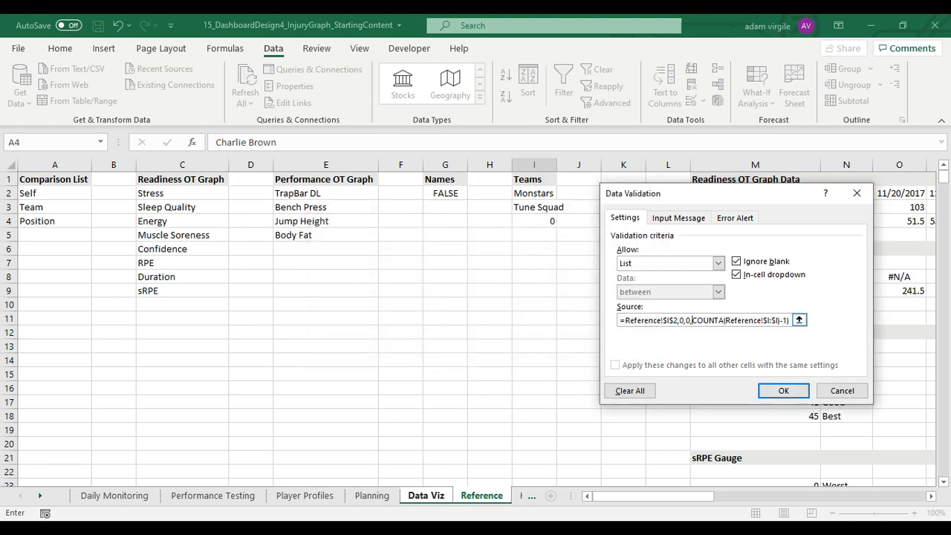
pyautogui.doubleClick(625, 320)
pyautogui.moveTo(620, 320); pyautogui.dragTo(789, 320)
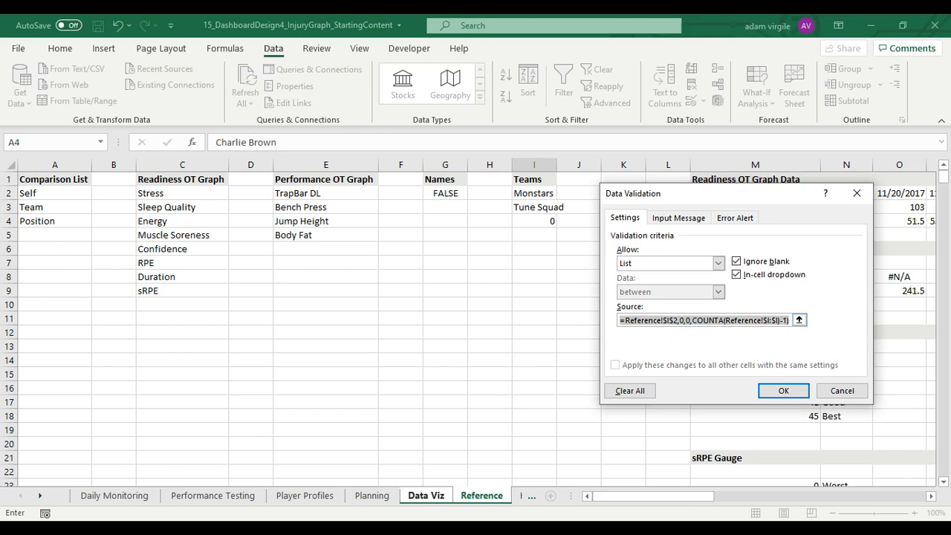
pyautogui.press('BackSpace')
pyautogui.write('=')
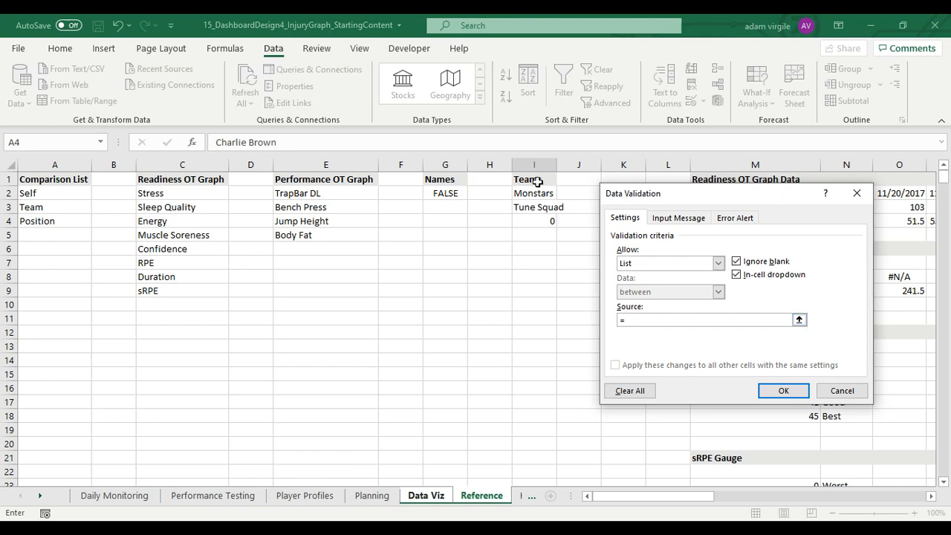
pyautogui.click(534, 193)
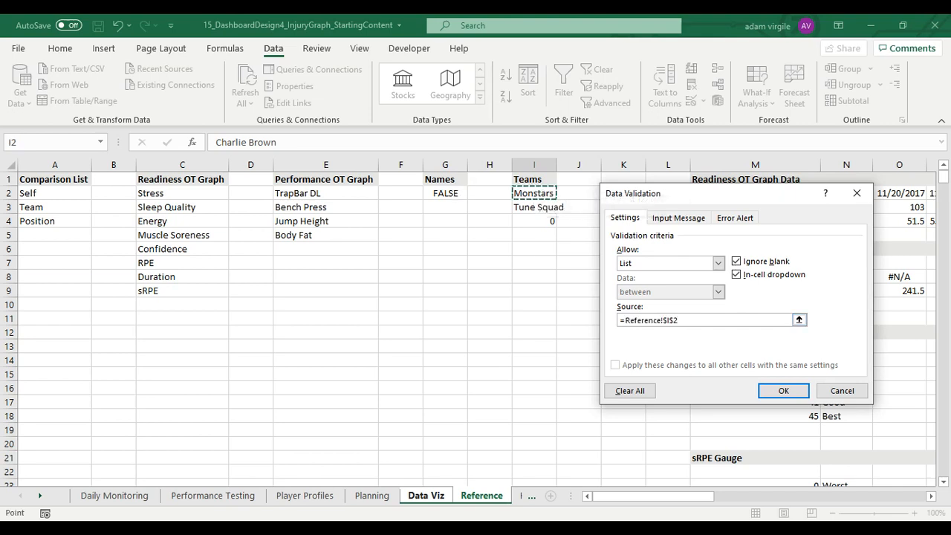
pyautogui.press('BackSpace')
pyautogui.press('BackSpace')
pyautogui.press('BackSpace')
pyautogui.press('BackSpace')
pyautogui.press('BackSpace')
pyautogui.press('BackSpace')
pyautogui.press('BackSpace')
pyautogui.press('BackSpace')
pyautogui.press('BackSpace')
pyautogui.press('BackSpace')
pyautogui.press('BackSpace')
pyautogui.press('BackSpace')
pyautogui.press('BackSpace')
pyautogui.press('BackSpace')
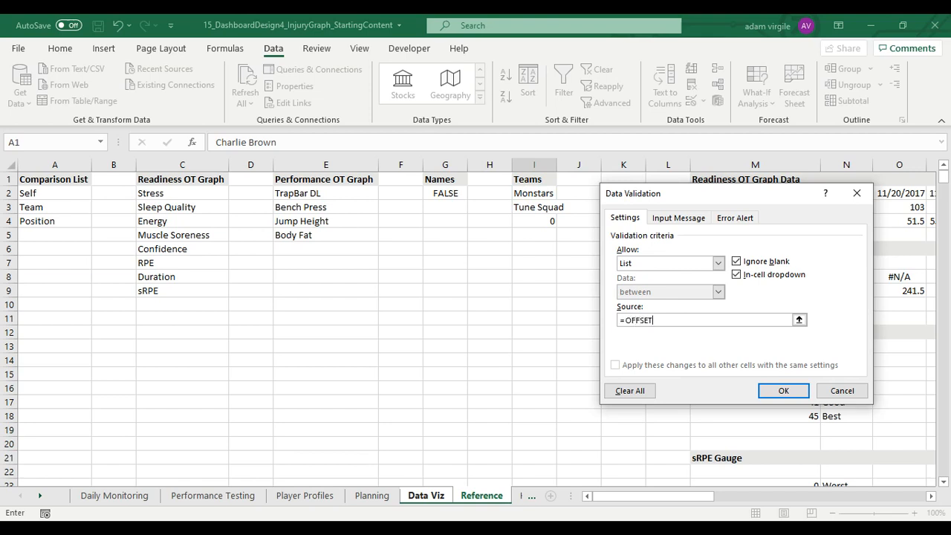
# Complete the list source as =OFFSET(Reference!$I$2,0,0,COUNTA(Reference!$I:$I)-1) and apply the validation
pyautogui.click(542, 192)
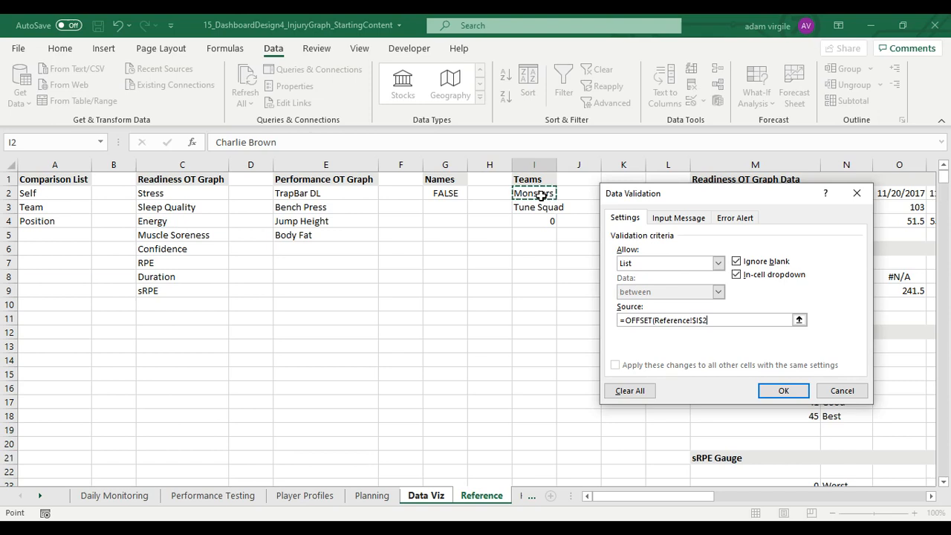
pyautogui.write(',')
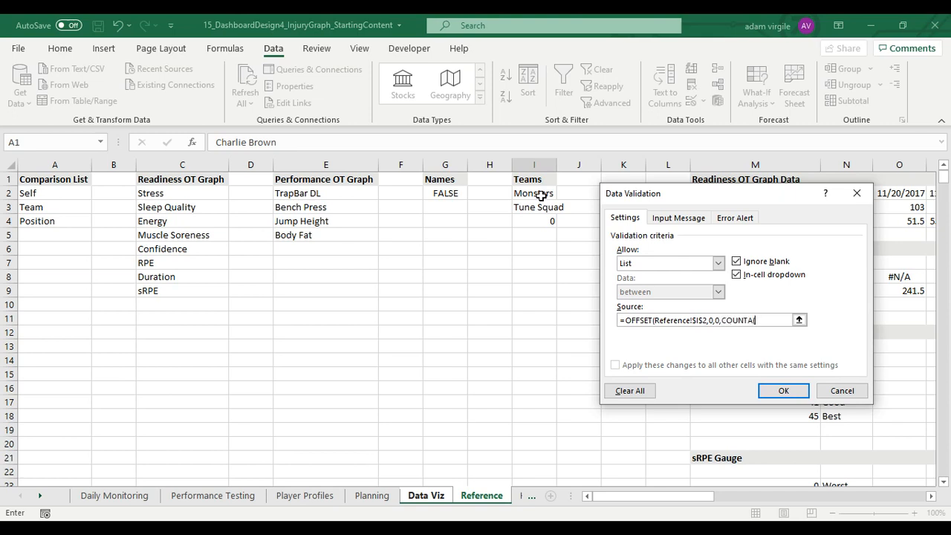
pyautogui.write('0,0,COUNTA(')
pyautogui.click(525, 163)
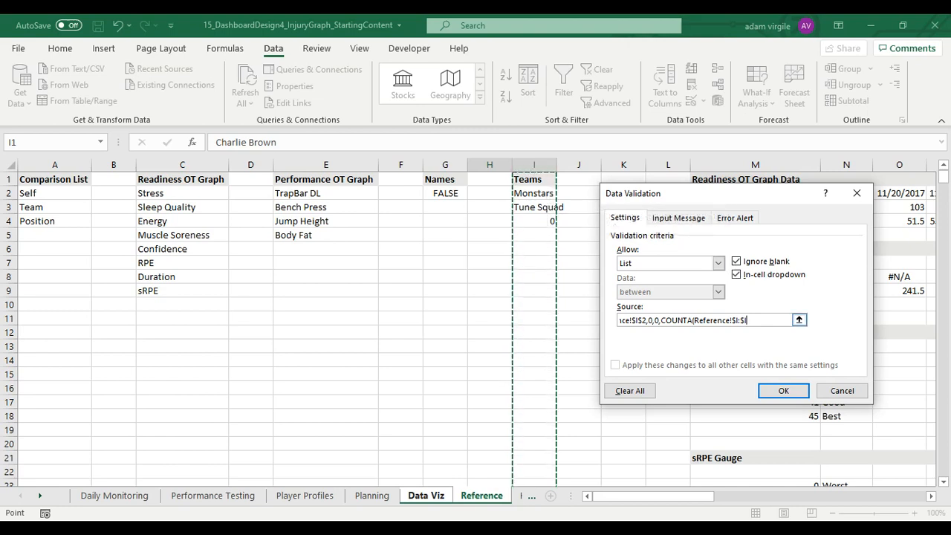
pyautogui.write(',')
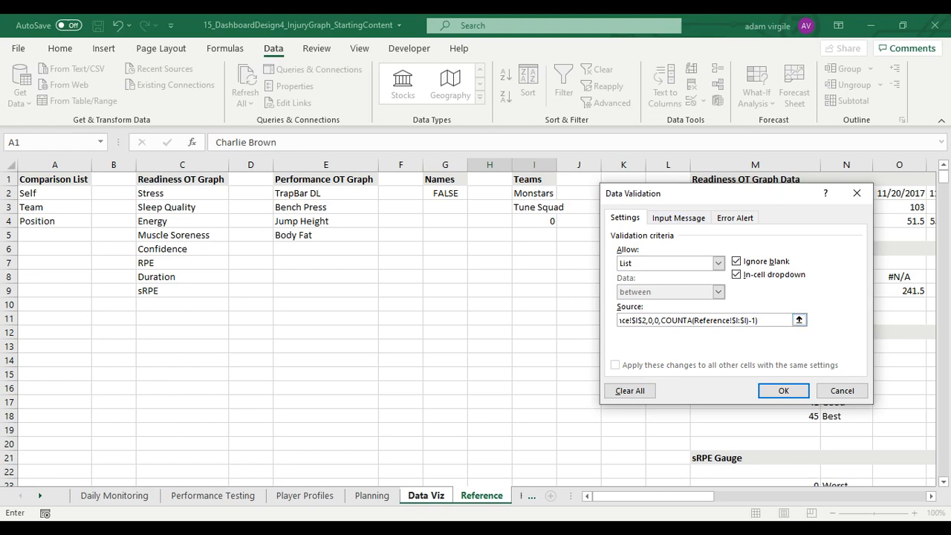
pyautogui.press('Return')
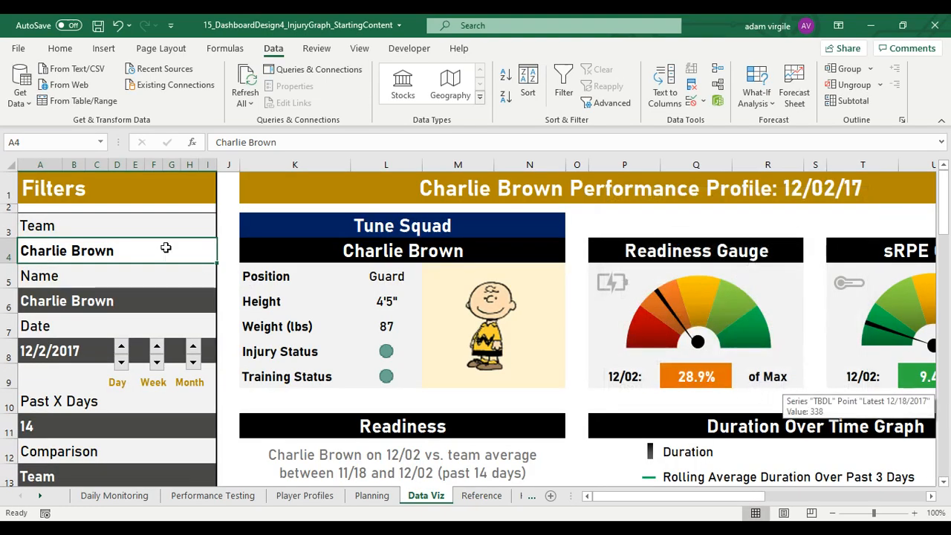
# Set the Team filter to Monstars and look through the options offered in the Name dropdown
pyautogui.click(227, 260)
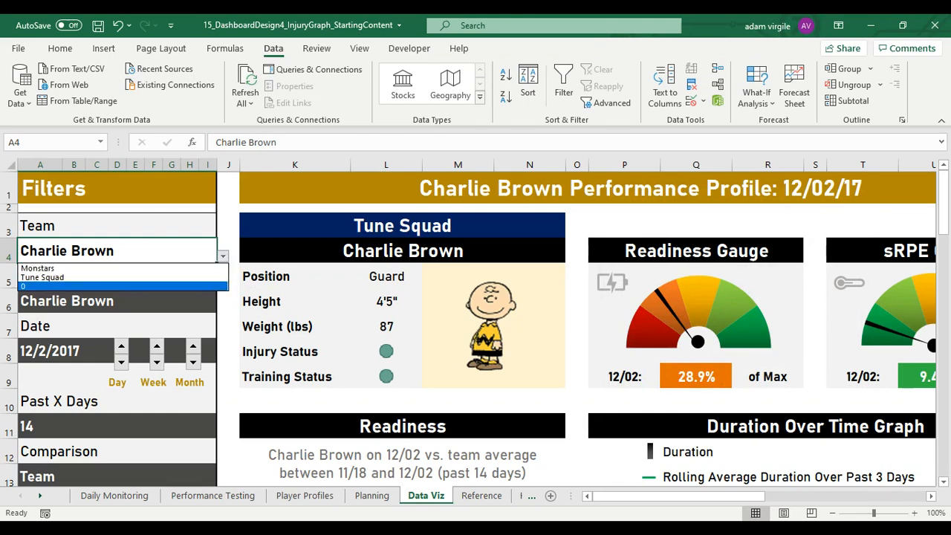
pyautogui.click(202, 268)
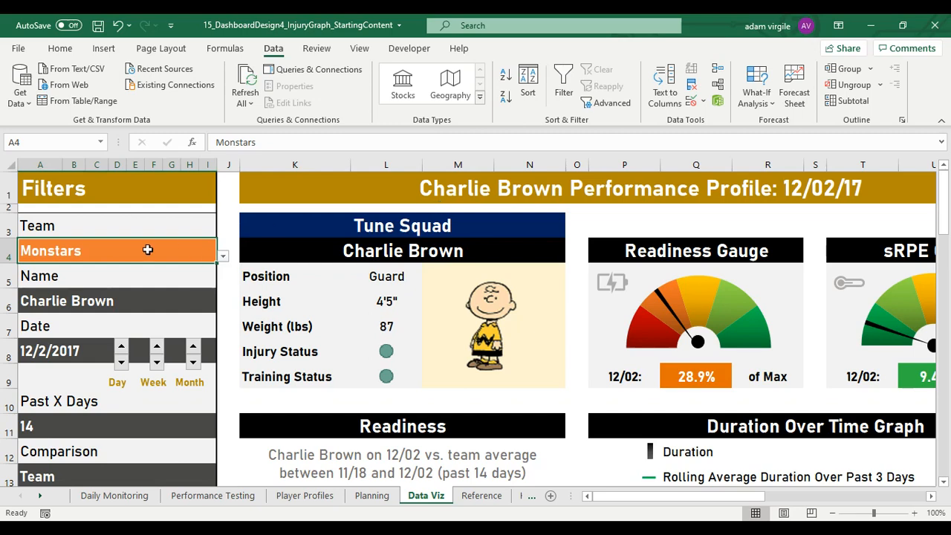
pyautogui.click(186, 283)
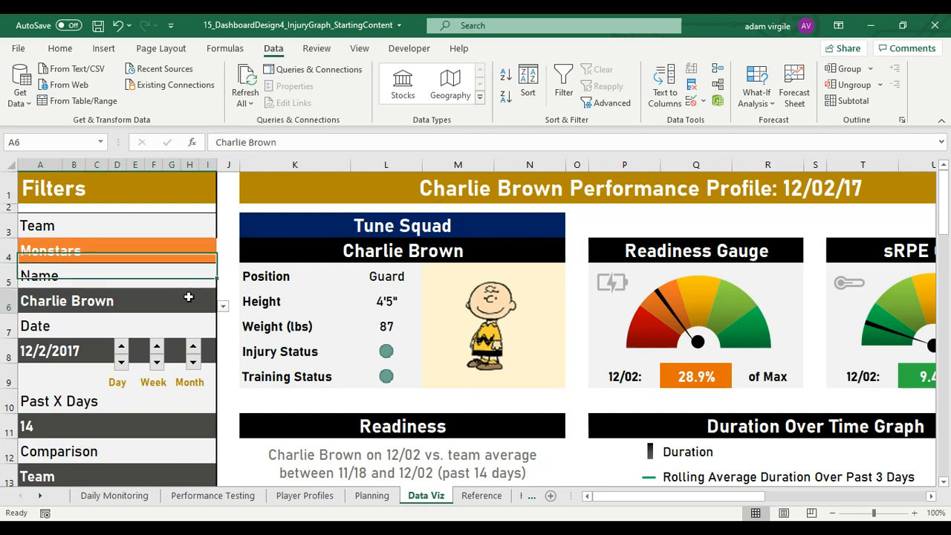
pyautogui.click(189, 294)
pyautogui.click(224, 306)
pyautogui.moveTo(220, 346)
pyautogui.mouseDown()
pyautogui.moveTo(221, 356)
pyautogui.moveTo(221, 346)
pyautogui.mouseUp()
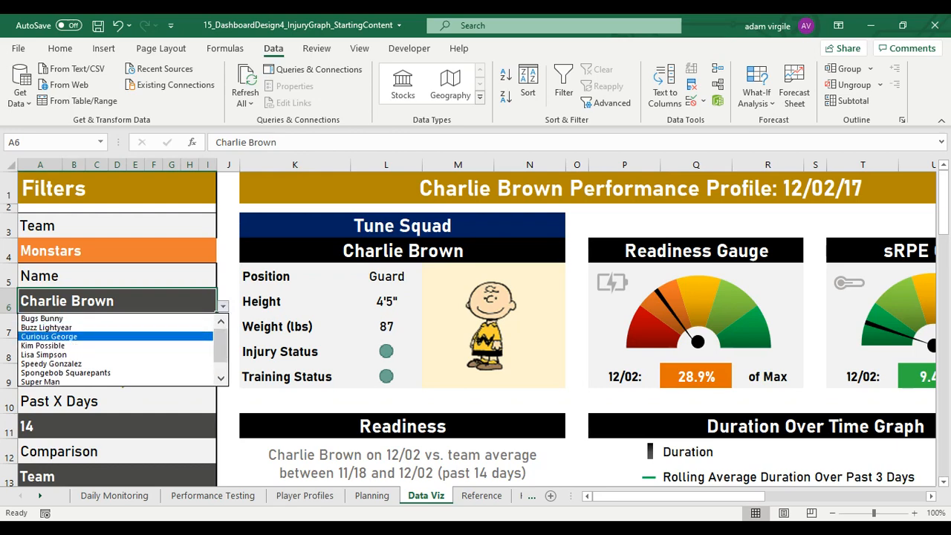
pyautogui.press('Escape')
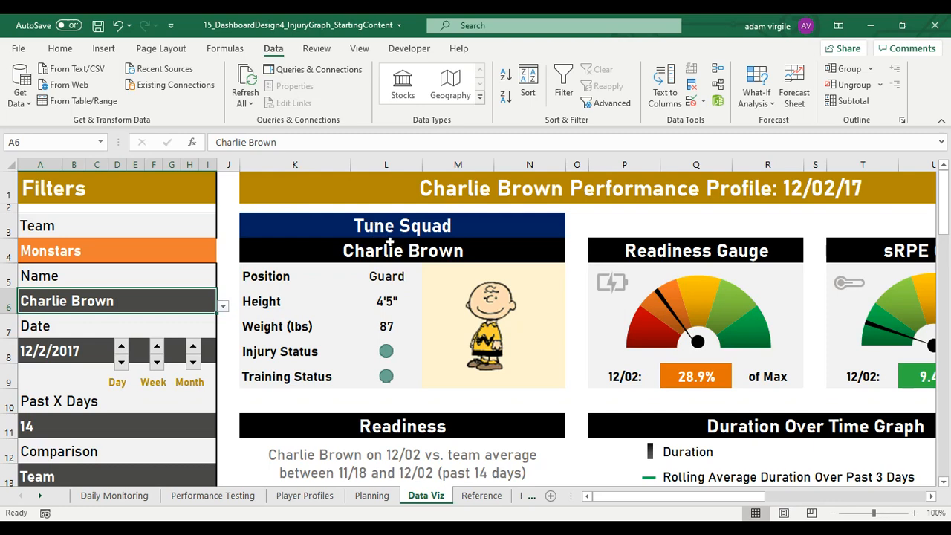
# Inspect the formula in the team banner above the player's profile and recheck the Team filter cell
pyautogui.click(385, 232)
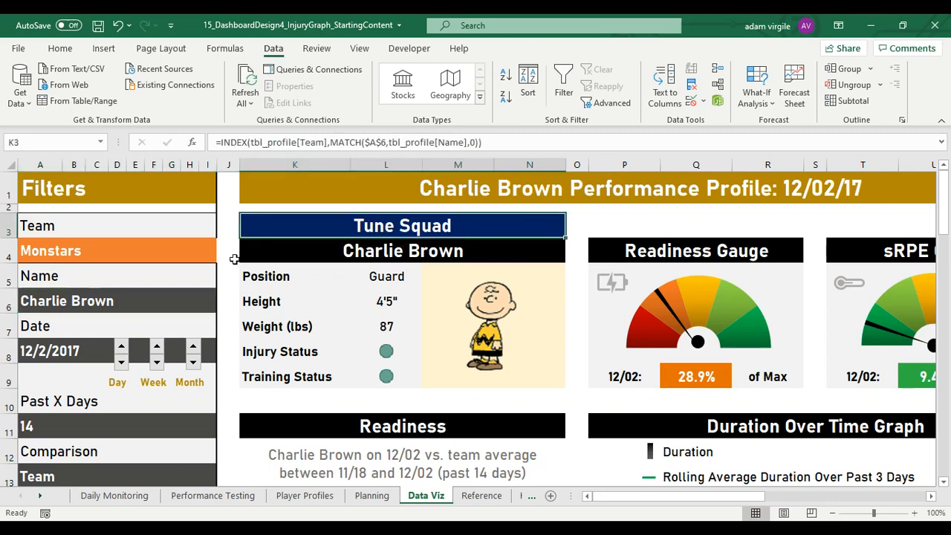
pyautogui.click(204, 251)
pyautogui.click(224, 258)
pyautogui.click(224, 258)
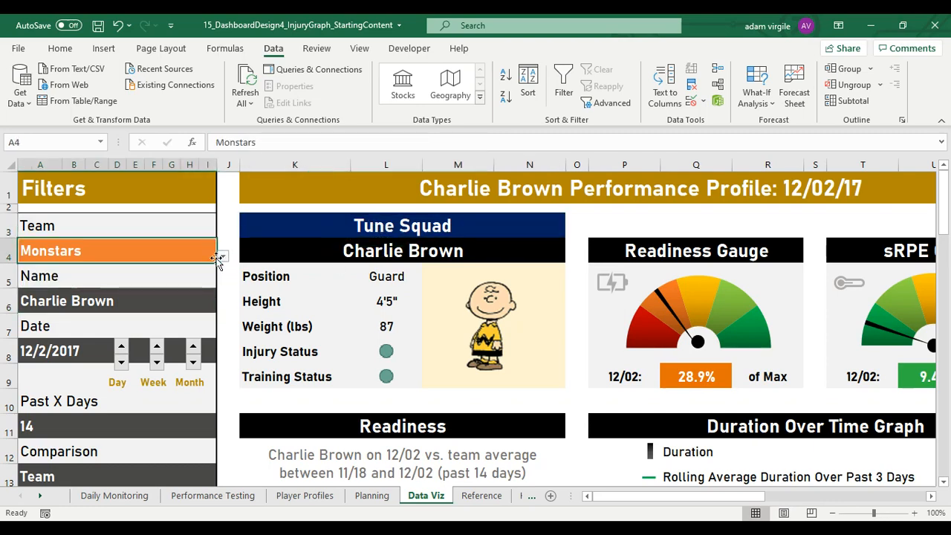
# Test the Name filter with Bugs Bunny, Buzz Lightyear and Lisa Simpson, finishing on Wonder Woman
pyautogui.click(199, 297)
pyautogui.click(223, 305)
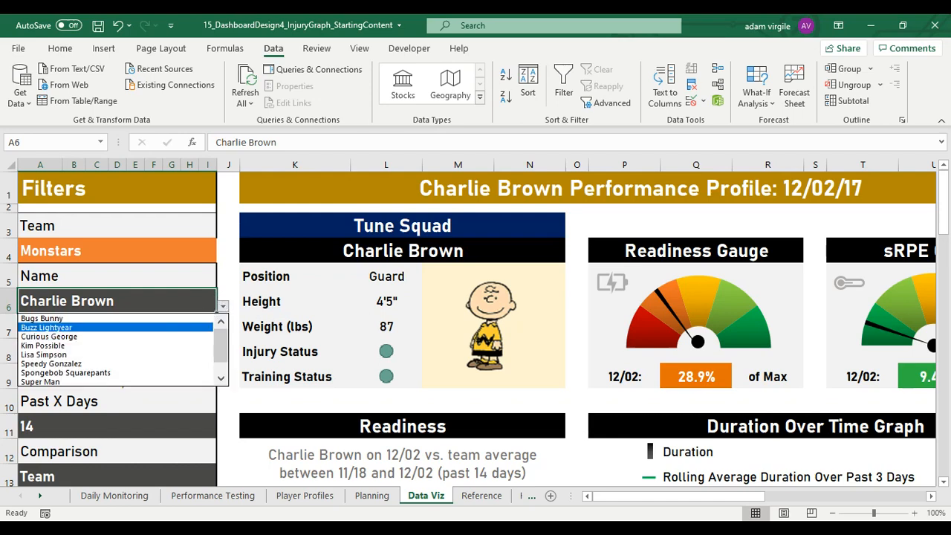
pyautogui.click(174, 318)
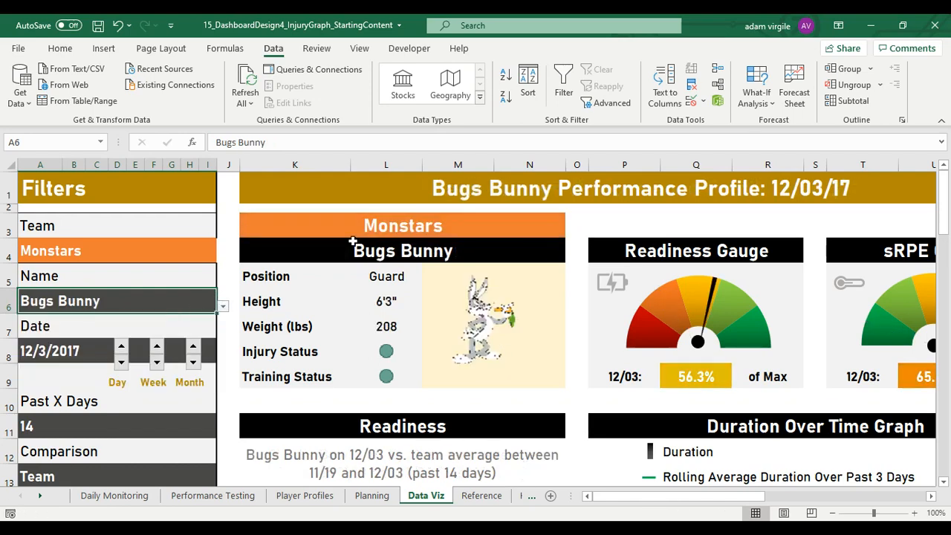
pyautogui.click(221, 308)
pyautogui.click(191, 328)
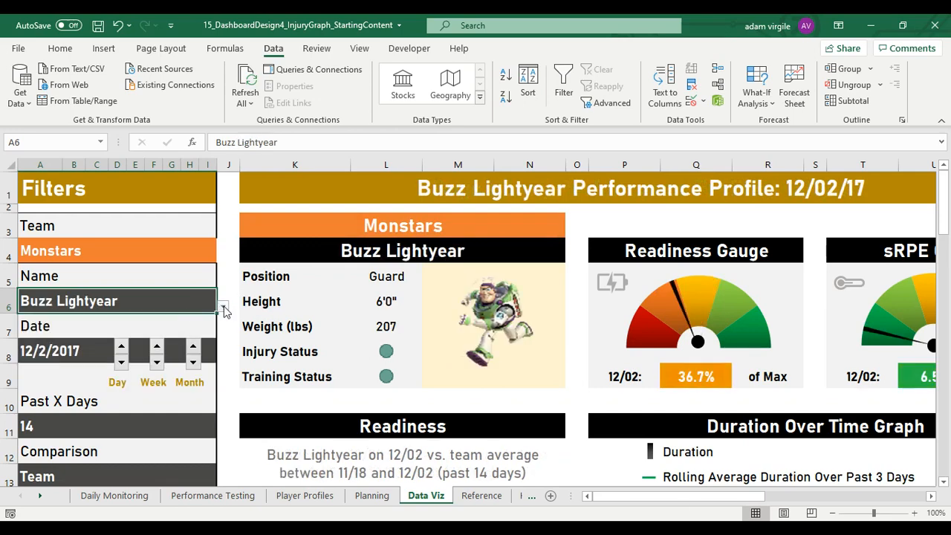
pyautogui.click(223, 307)
pyautogui.click(112, 345)
pyautogui.click(223, 306)
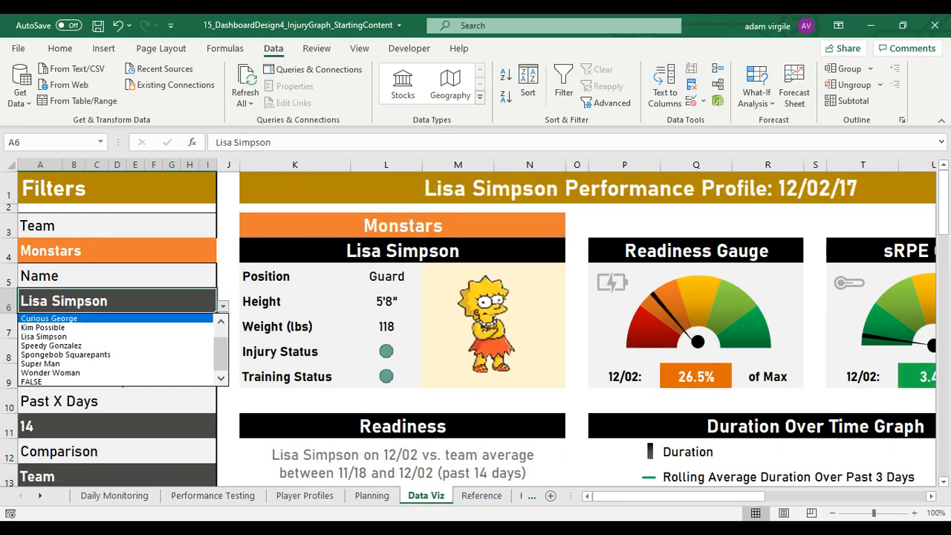
pyautogui.scroll(1, 119, 349)
pyautogui.scroll(-1, 118, 349)
pyautogui.click(74, 372)
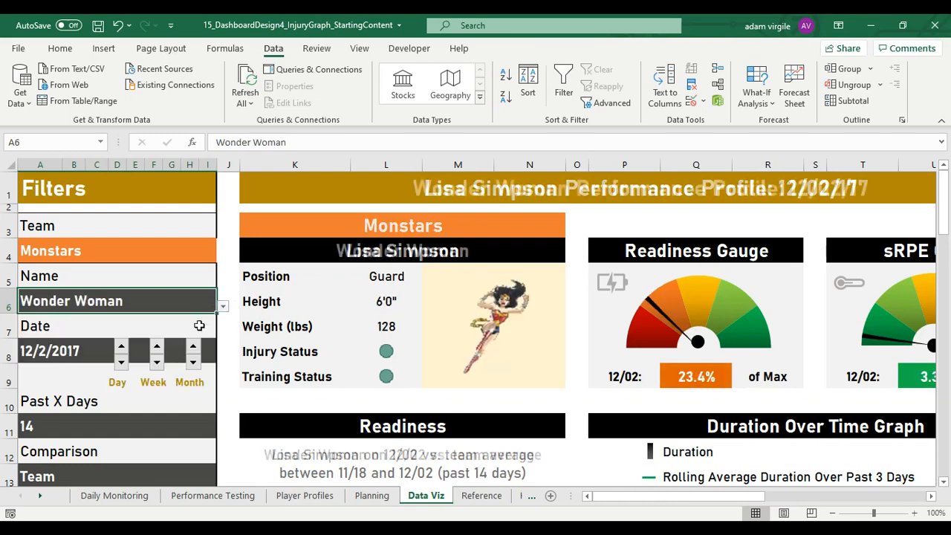
# Test the Name filter with Lisa Simpson and Buzz Lightyear
pyautogui.click(222, 306)
pyautogui.click(44, 336)
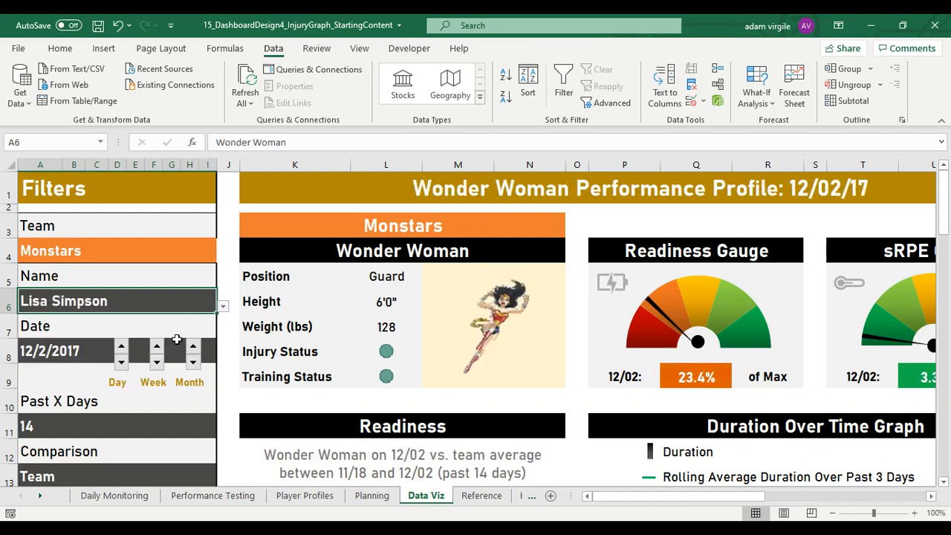
pyautogui.click(222, 306)
pyautogui.scroll(1, 119, 345)
pyautogui.click(45, 317)
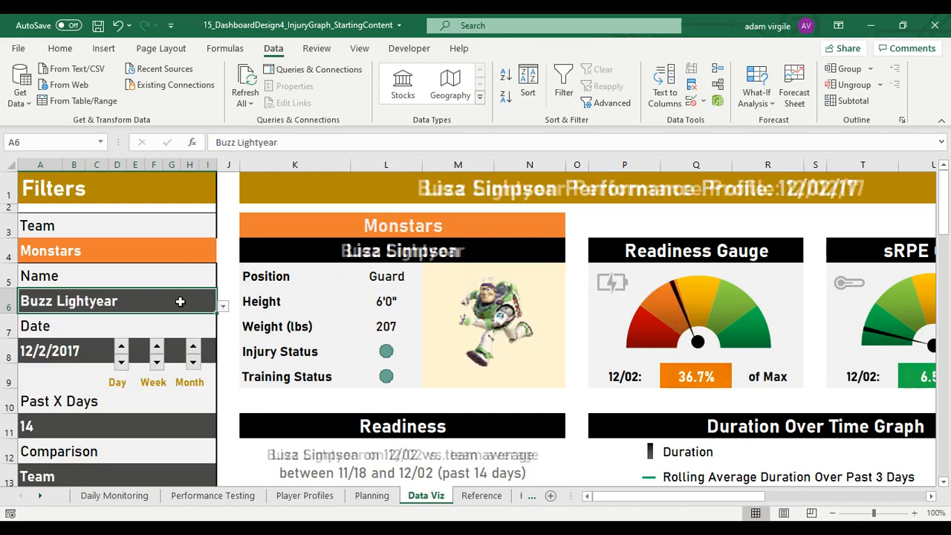
# Set the Team filter to Tune Squad and look through the options offered in the Name dropdown
pyautogui.click(202, 244)
pyautogui.click(222, 256)
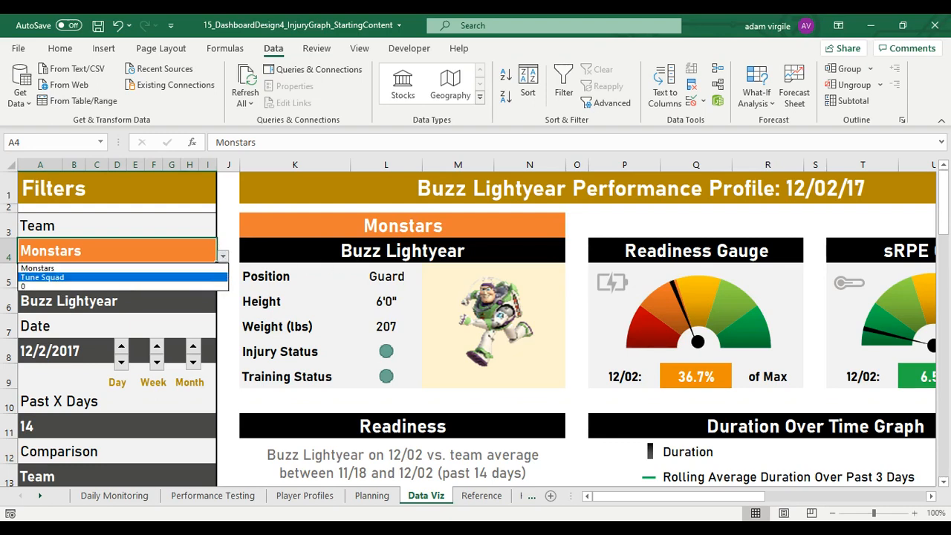
pyautogui.click(182, 276)
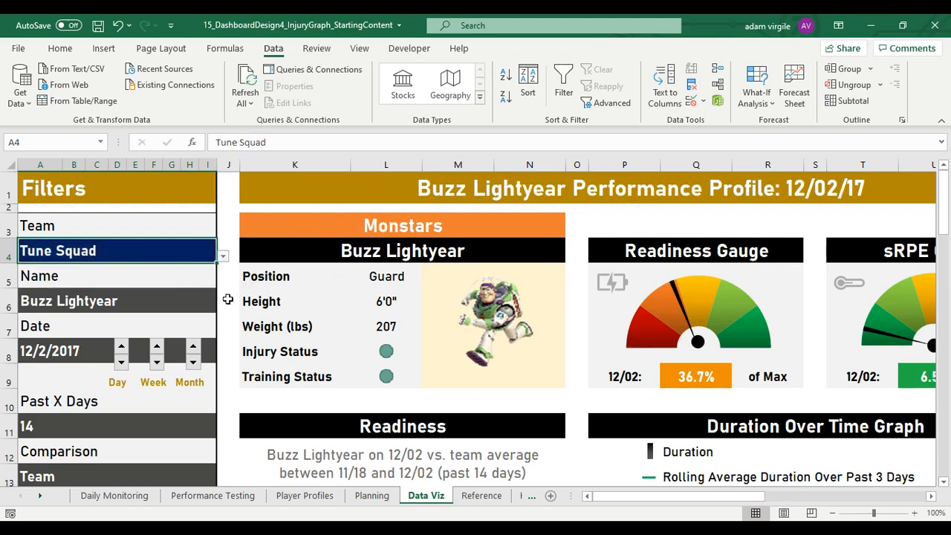
pyautogui.click(207, 301)
pyautogui.click(222, 307)
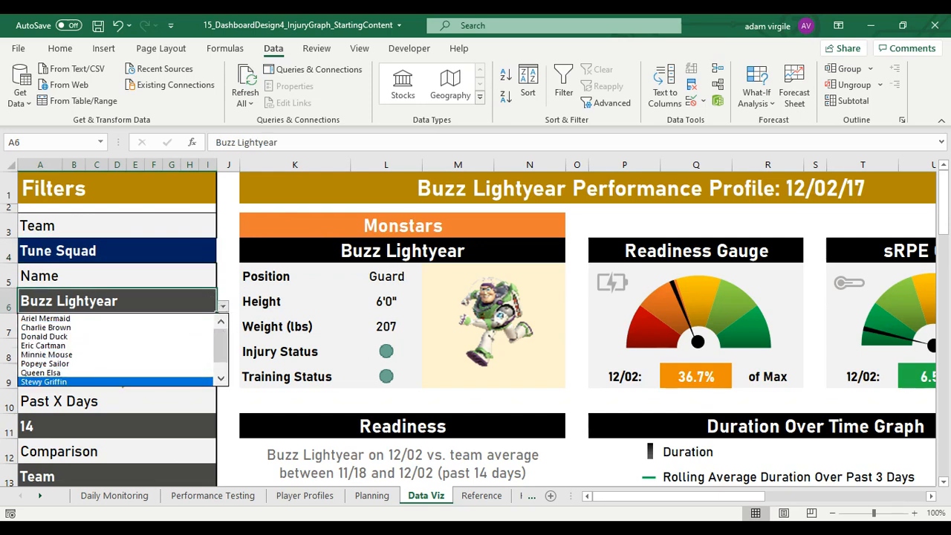
pyautogui.moveTo(221, 347)
pyautogui.mouseDown()
pyautogui.moveTo(221, 358)
pyautogui.moveTo(221, 340)
pyautogui.mouseUp()
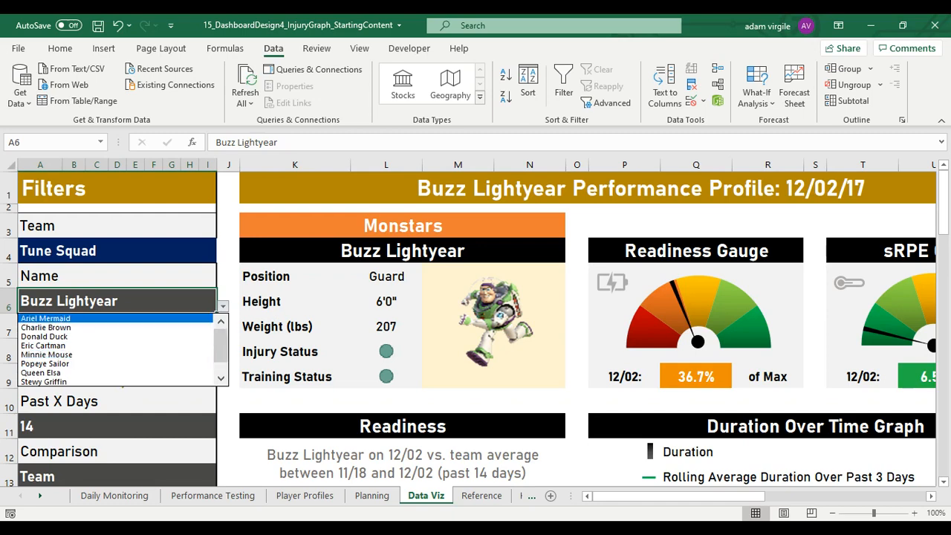
pyautogui.press('Escape')
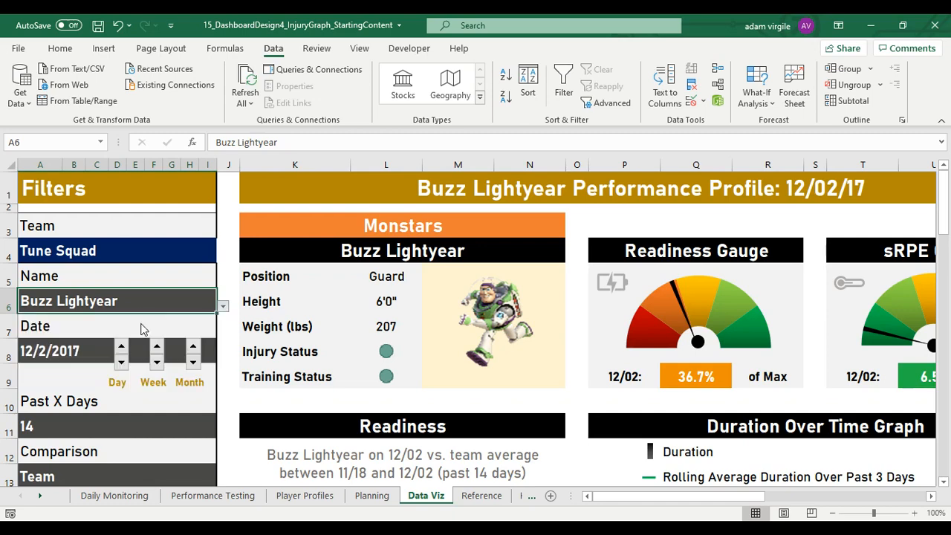
# Test the Name filter with Tune Squad players Charlie Brown, Eric Cartman, Queen Elsa and Stewy Griffin
pyautogui.click(222, 305)
pyautogui.click(215, 325)
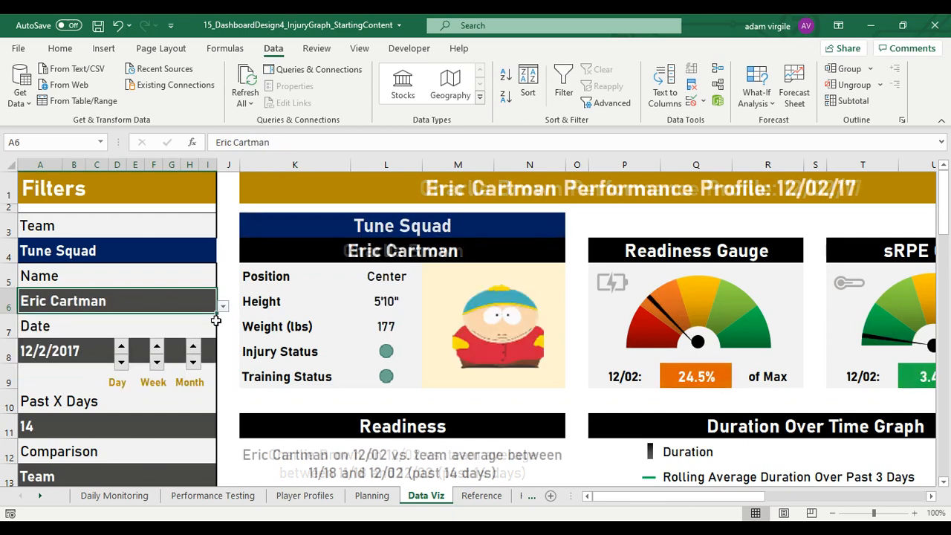
pyautogui.click(223, 306)
pyautogui.click(208, 354)
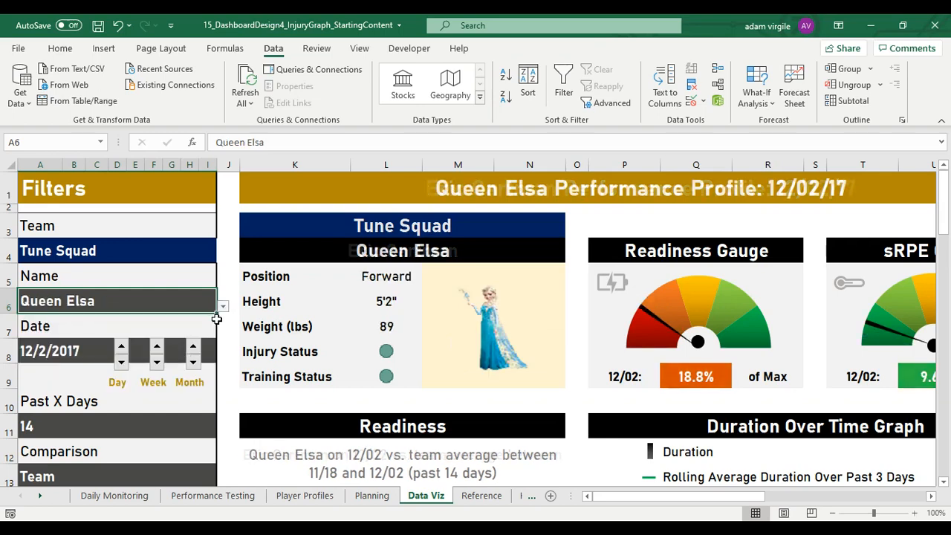
pyautogui.click(222, 305)
pyautogui.click(202, 363)
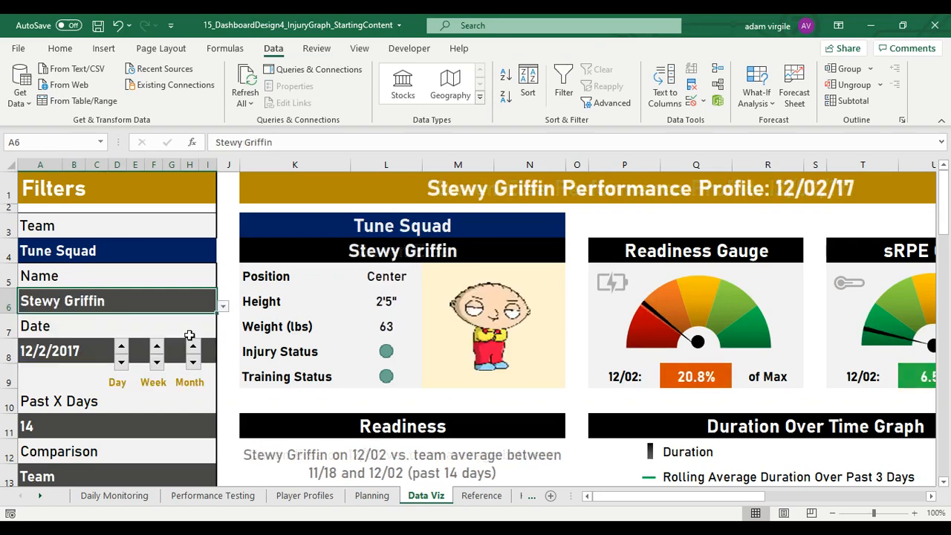
# Inspect the last entry of the Names list on the Reference sheet, G11, and open the Player Profiles sheet
pyautogui.click(208, 256)
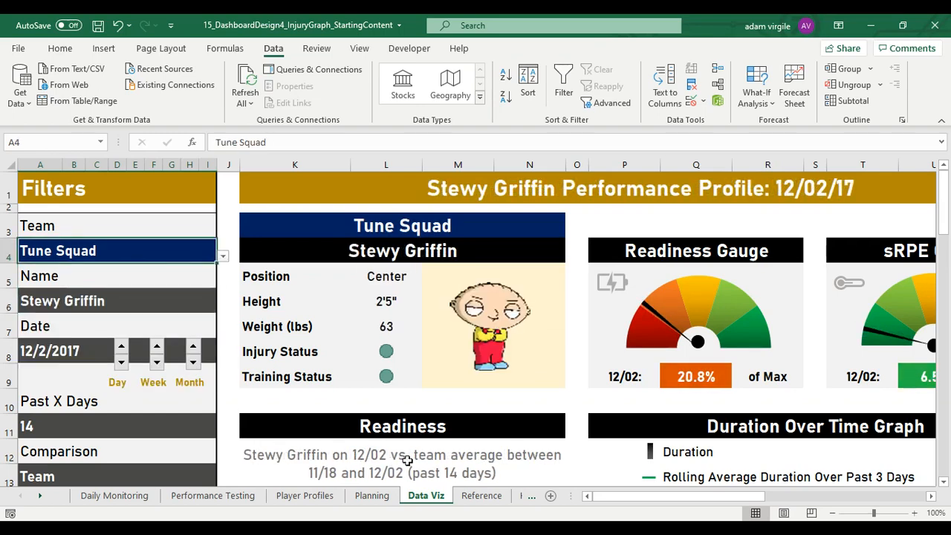
pyautogui.click(475, 496)
pyautogui.click(446, 319)
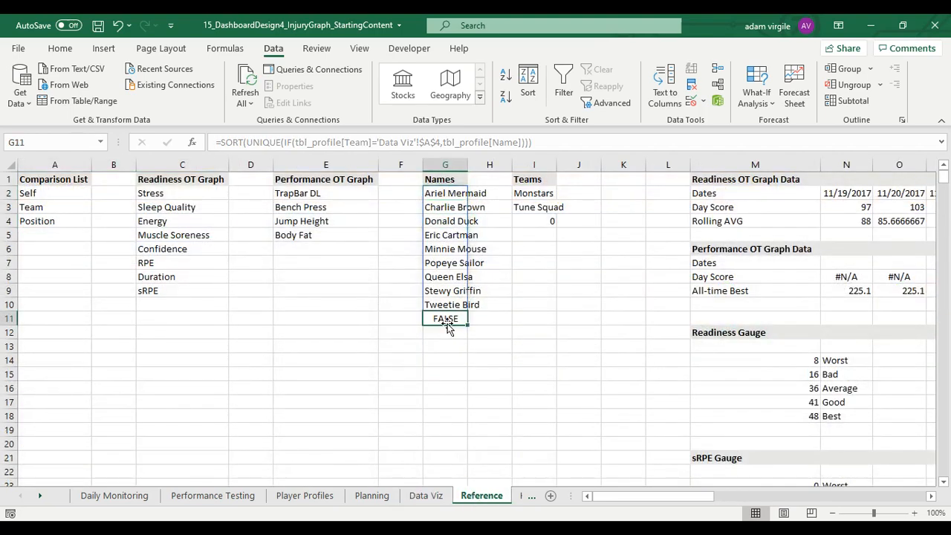
pyautogui.click(418, 499)
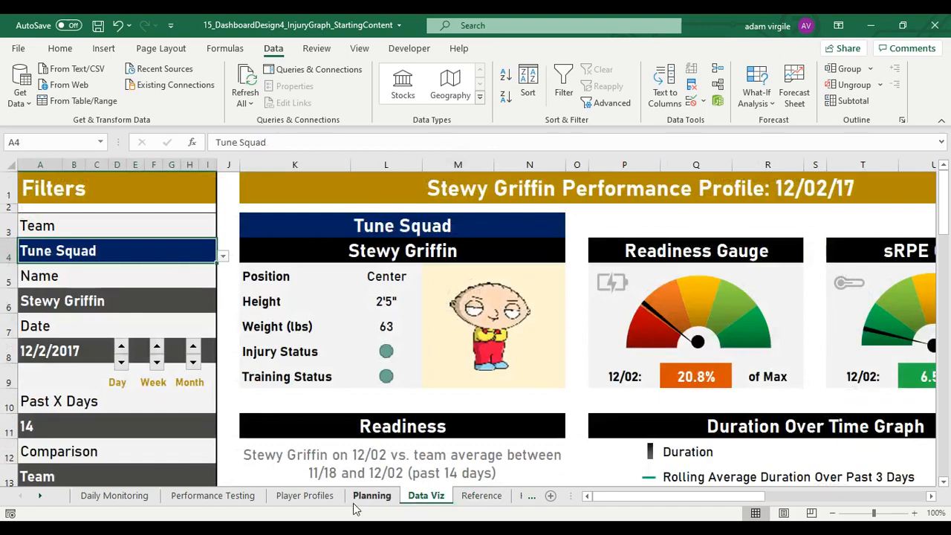
pyautogui.click(320, 499)
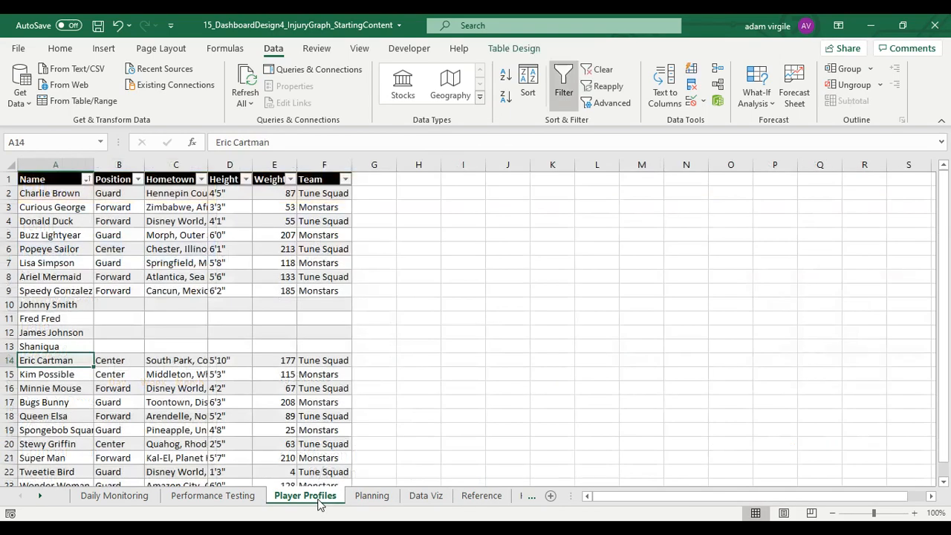
pyautogui.click(8, 346)
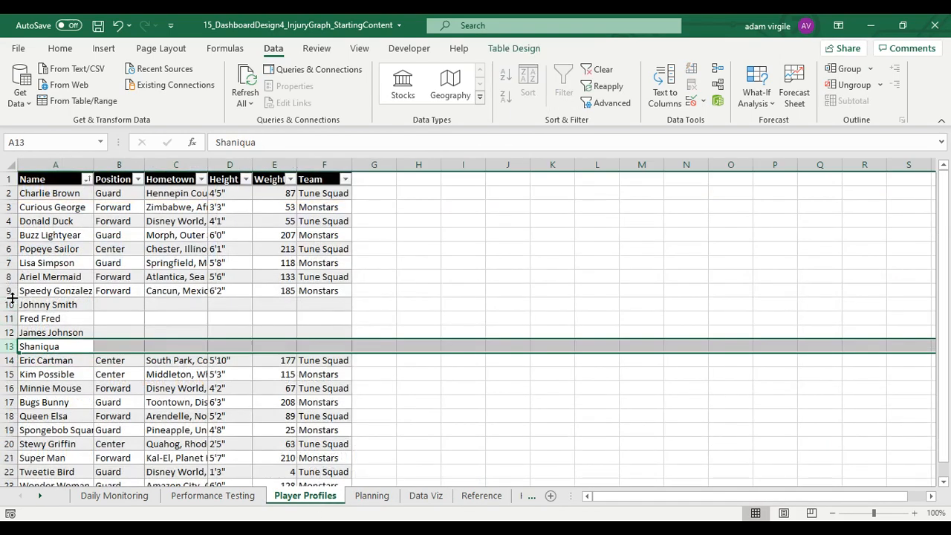
pyautogui.keyDown('shift'); pyautogui.click(8, 304); pyautogui.keyUp('shift')
pyautogui.rightClick(9, 304)
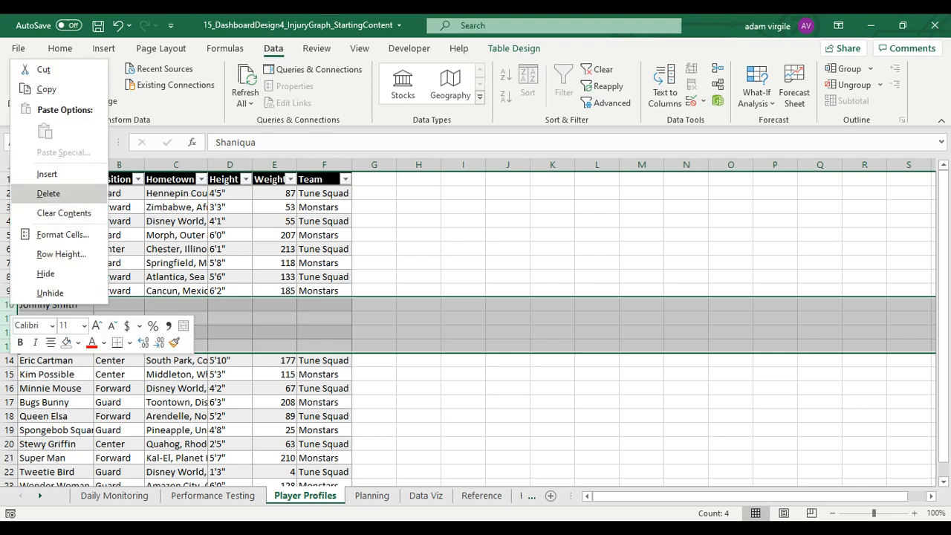
pyautogui.click(278, 292)
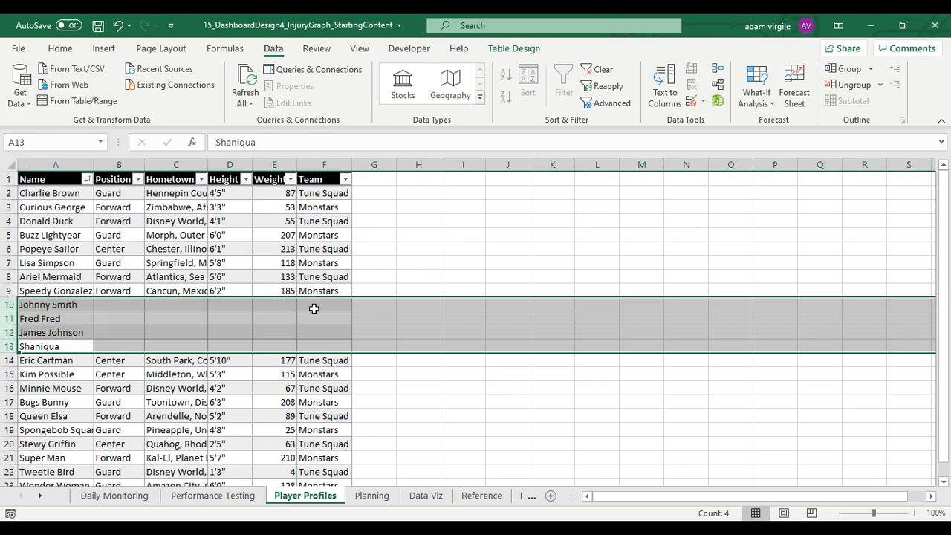
# Enter Troopers as the team for the four players without one, in F10 through F13 of Player Profiles
pyautogui.click(314, 308)
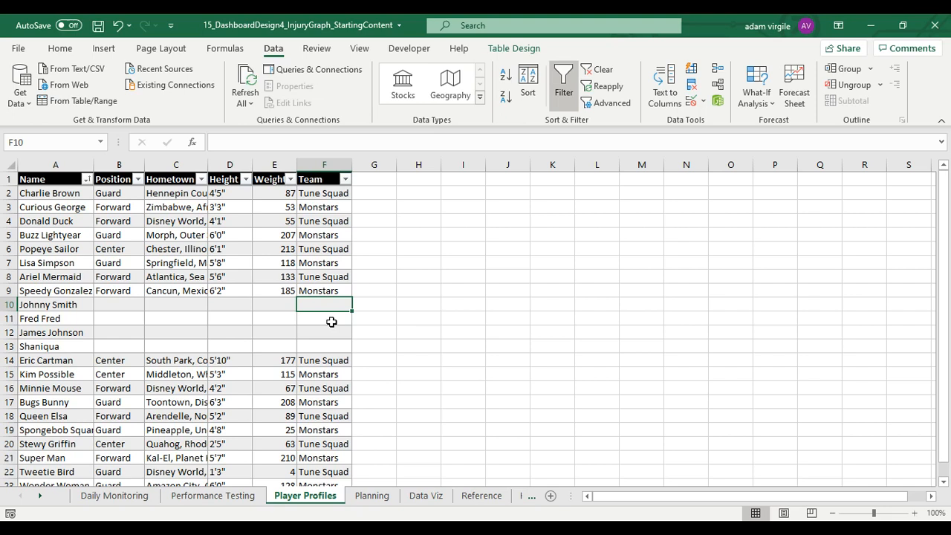
pyautogui.write('Troope')
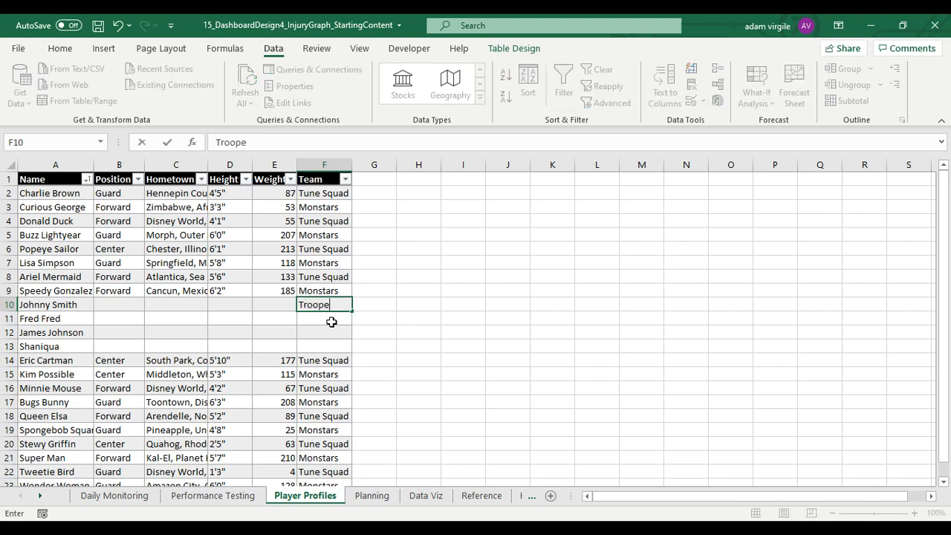
pyautogui.write('rs')
pyautogui.press('Return')
pyautogui.write('Troopers')
pyautogui.press('Return')
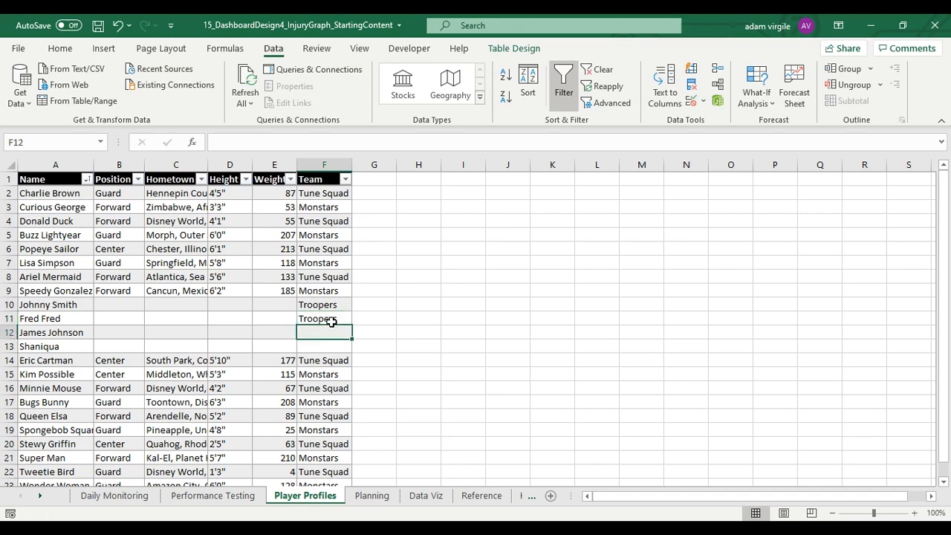
pyautogui.write('Troopers')
pyautogui.press('Return')
pyautogui.write('Troopers')
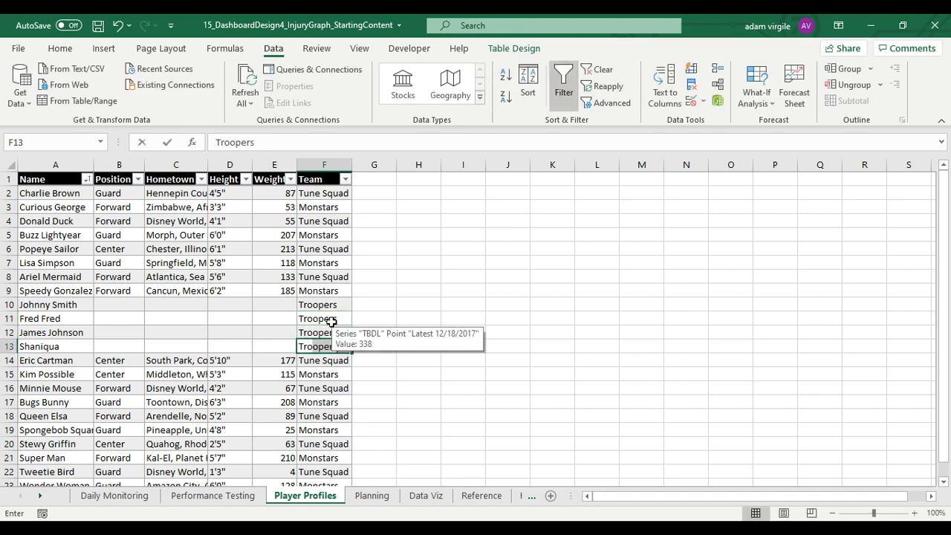
pyautogui.press('Return')
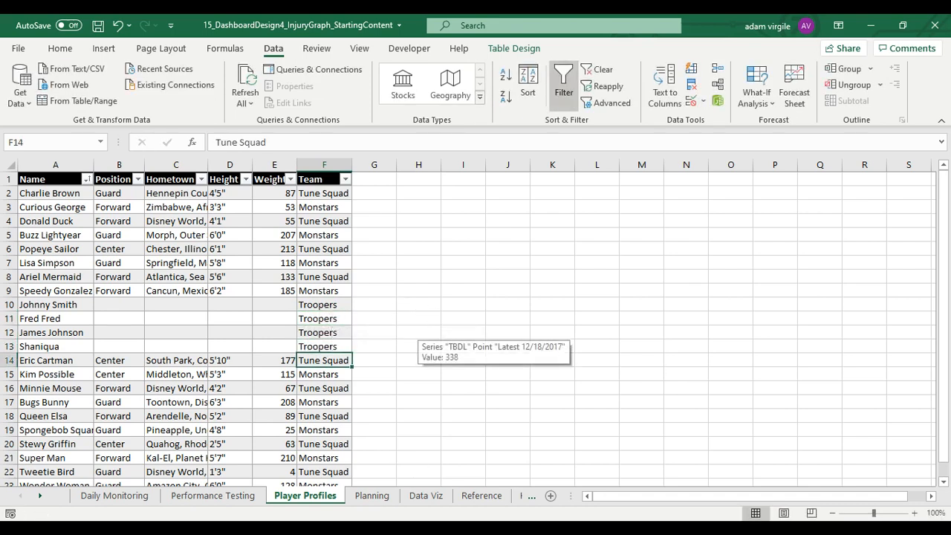
# Check the Troopers entry in the Teams list on the Reference sheet and return to Data Viz
pyautogui.click(479, 496)
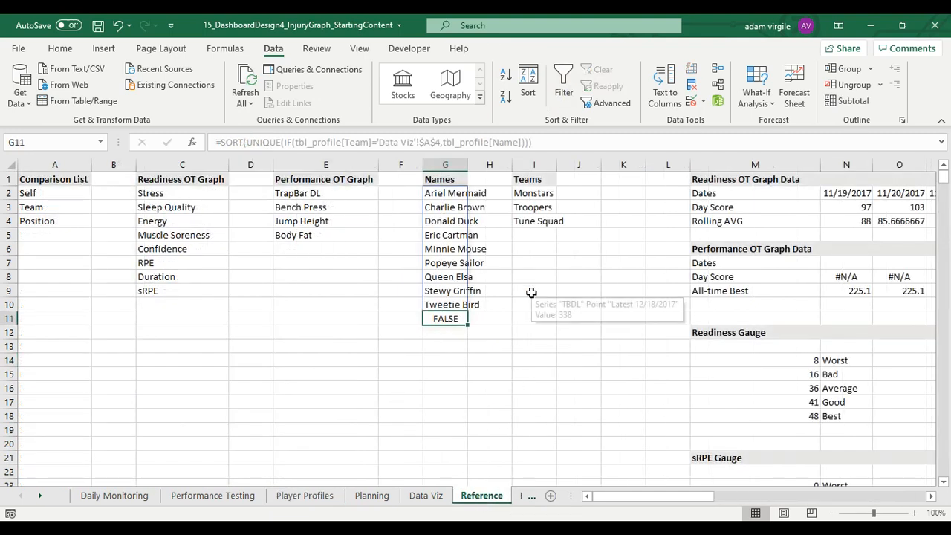
pyautogui.click(540, 206)
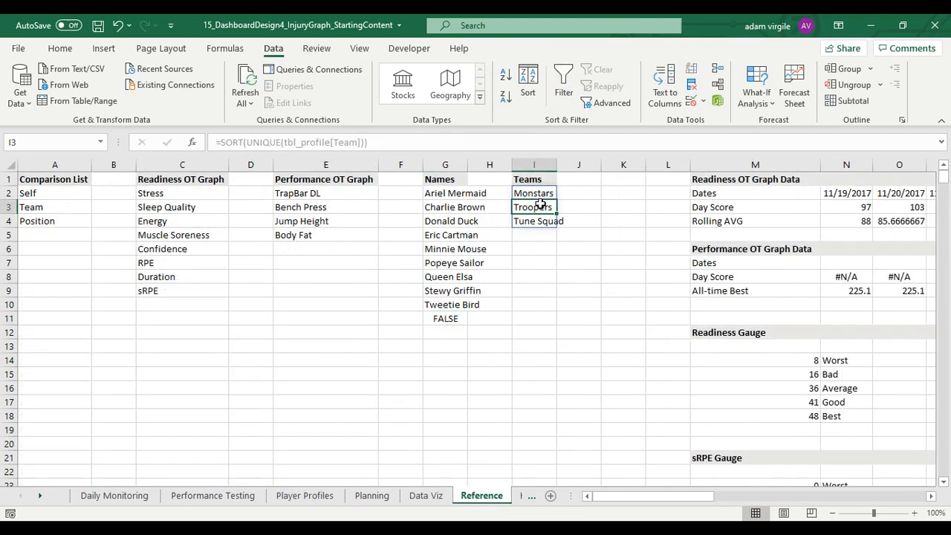
pyautogui.click(425, 495)
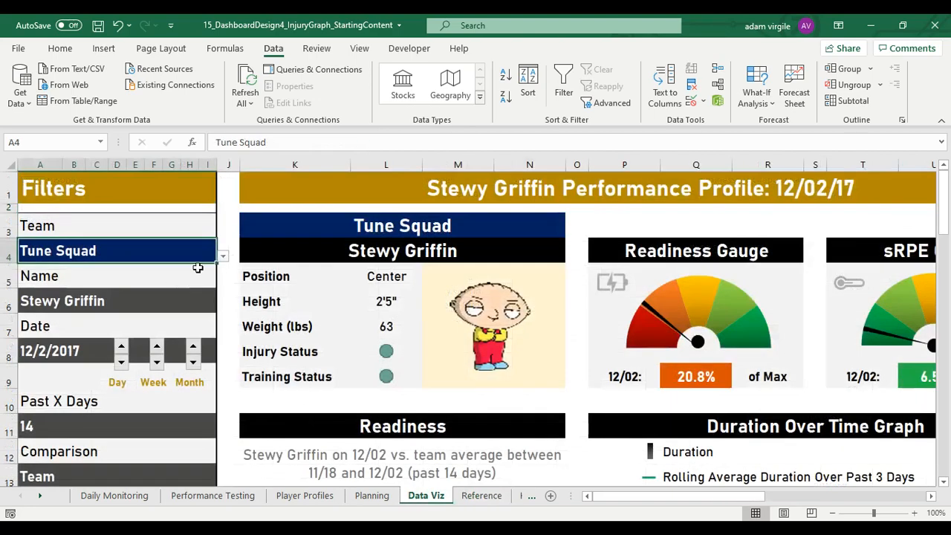
# Test the filters with Team set to Troopers and the first player in the Name dropdown, rechecking the names offered
pyautogui.click(222, 257)
pyautogui.click(194, 277)
pyautogui.click(203, 303)
pyautogui.click(223, 308)
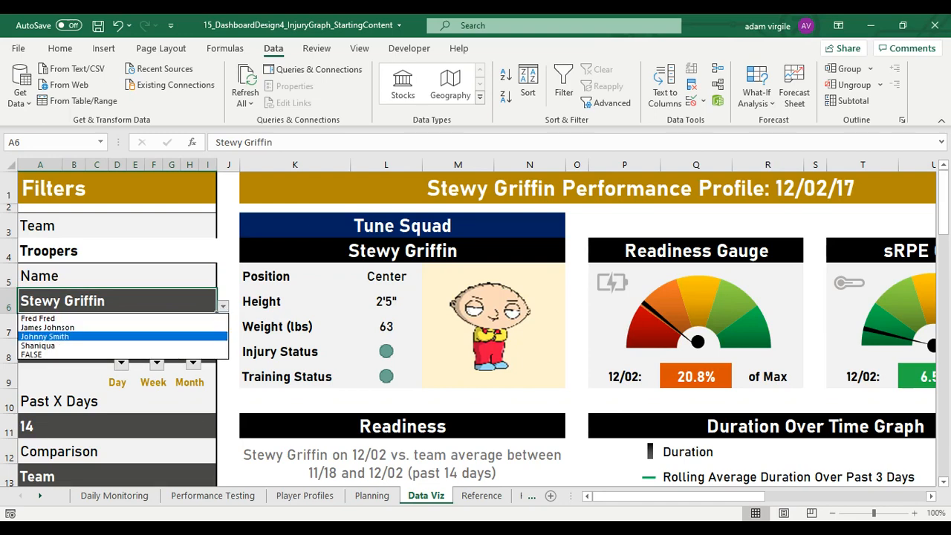
pyautogui.click(183, 317)
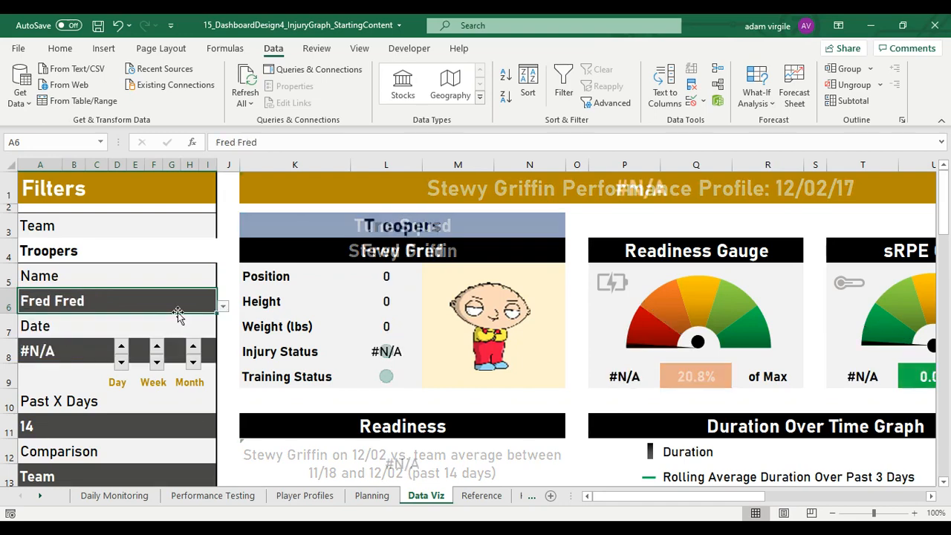
pyautogui.click(222, 305)
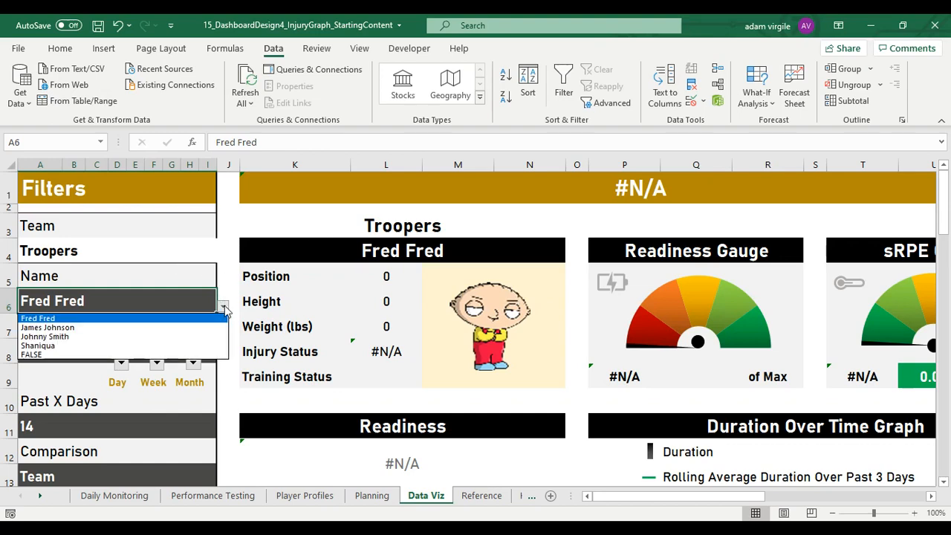
pyautogui.click(195, 246)
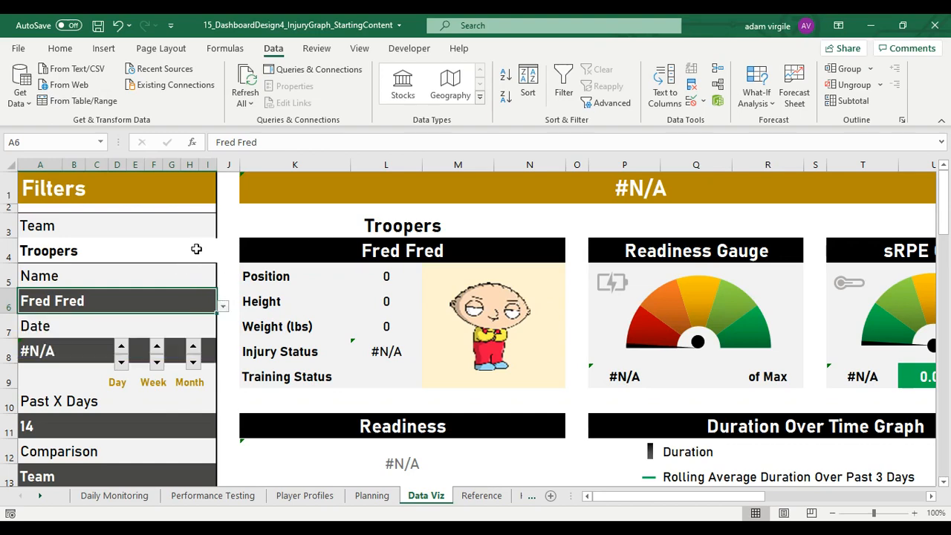
# Set the Team filter to Monstars and the Name filter to Curious George
pyautogui.click(196, 246)
pyautogui.click(223, 256)
pyautogui.click(205, 268)
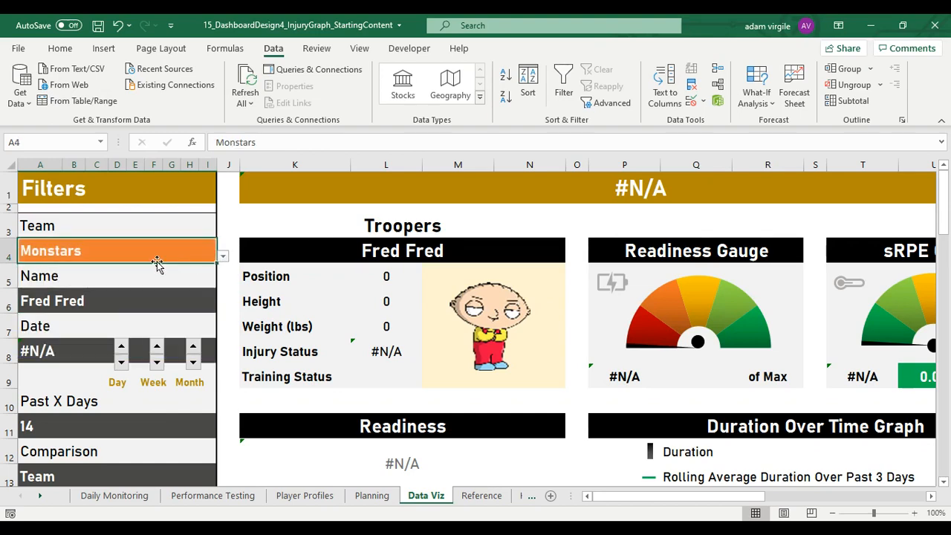
pyautogui.click(198, 278)
pyautogui.click(211, 301)
pyautogui.click(223, 305)
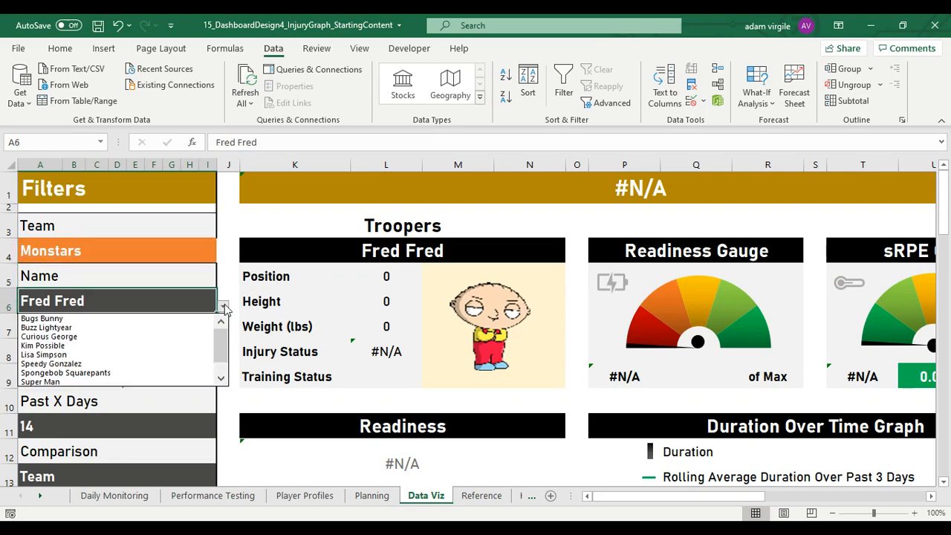
pyautogui.click(48, 336)
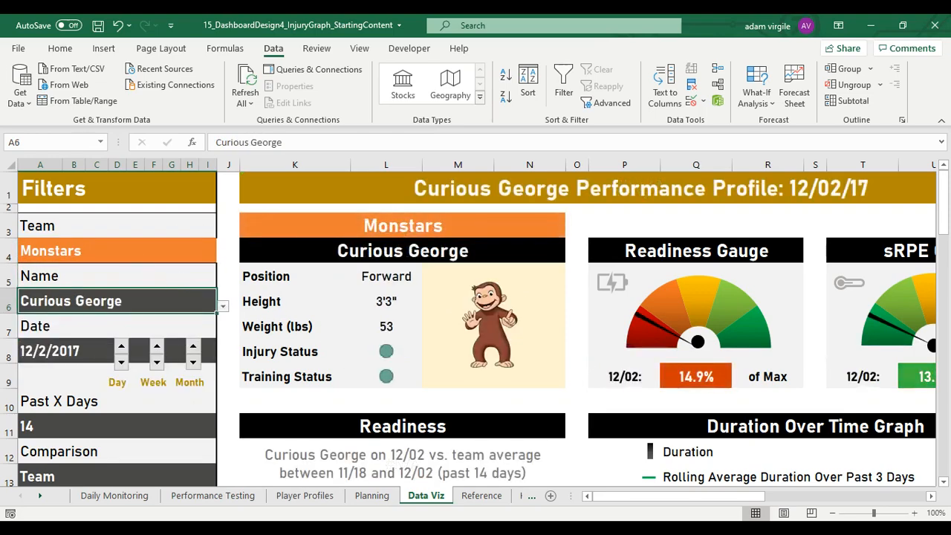
# Delete rows 10 to 13, the four Troopers players, from the Player Profiles sheet
pyautogui.click(293, 497)
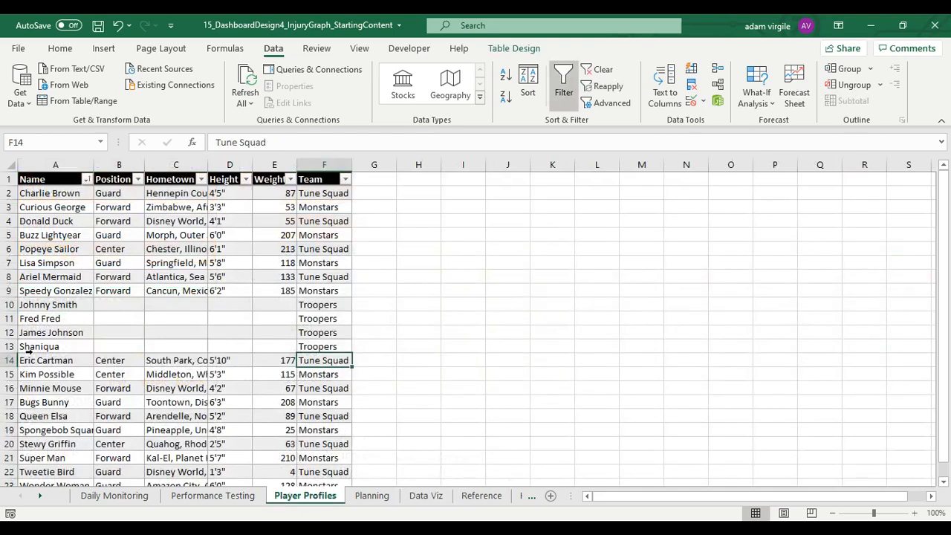
pyautogui.click(9, 346)
pyautogui.keyDown('shift'); pyautogui.click(9, 303); pyautogui.keyUp('shift')
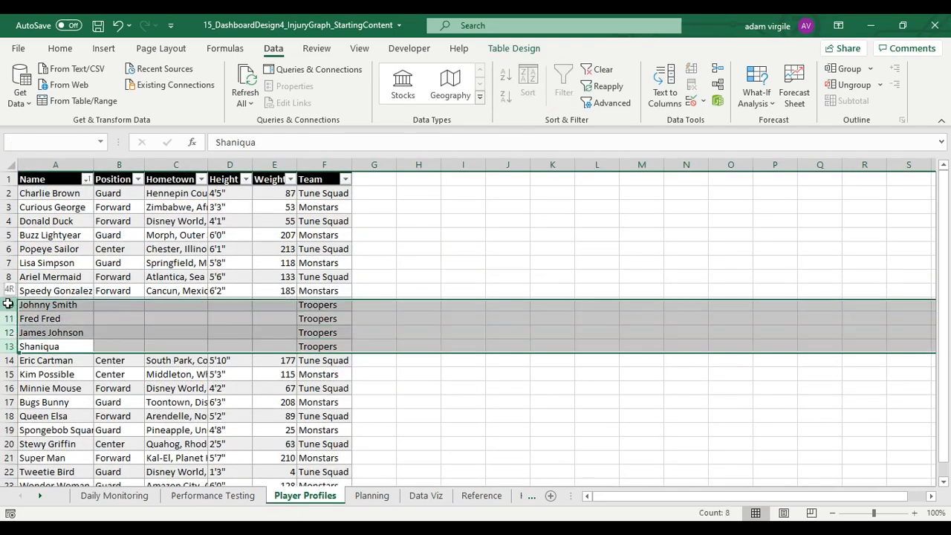
pyautogui.rightClick(9, 303)
pyautogui.click(57, 194)
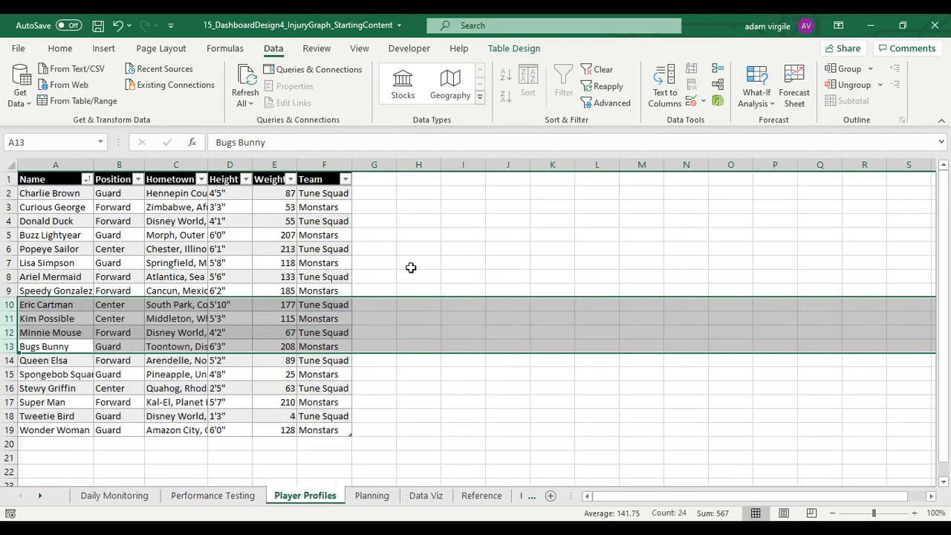
# Check the Teams list on the Reference sheet and return to the Data Viz sheet
pyautogui.click(409, 265)
pyautogui.click(481, 495)
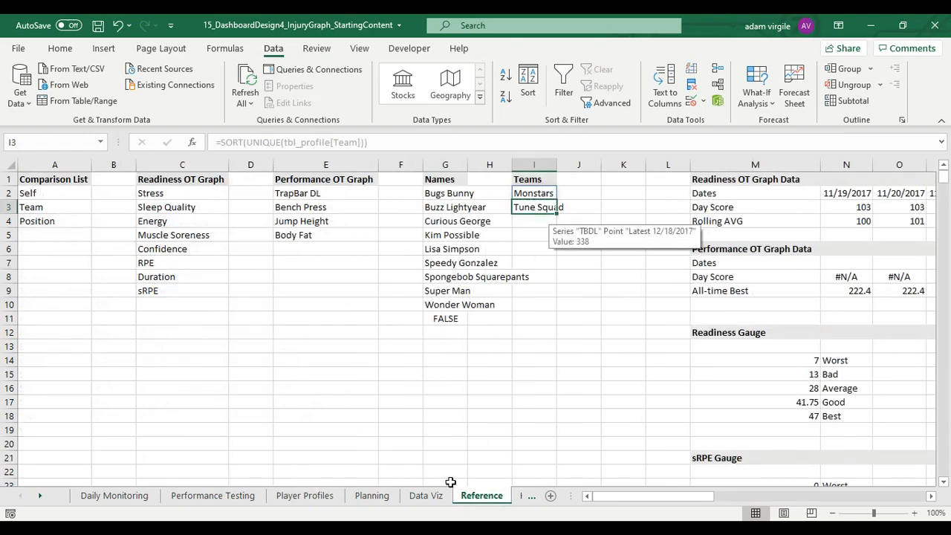
pyautogui.click(426, 495)
# Test the filters with Team set to Tune Squad and Name set to Donald Duck
pyautogui.click(184, 251)
pyautogui.click(223, 256)
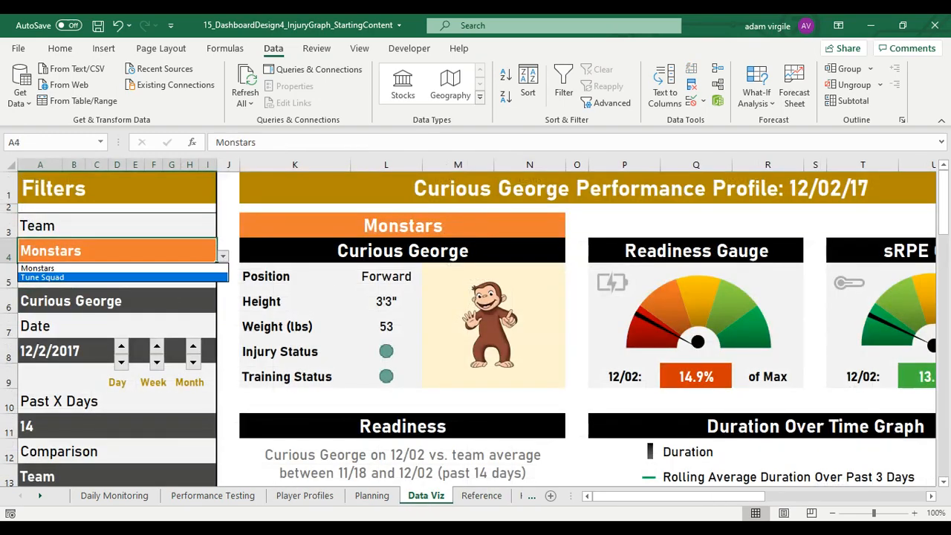
pyautogui.click(185, 279)
pyautogui.click(223, 257)
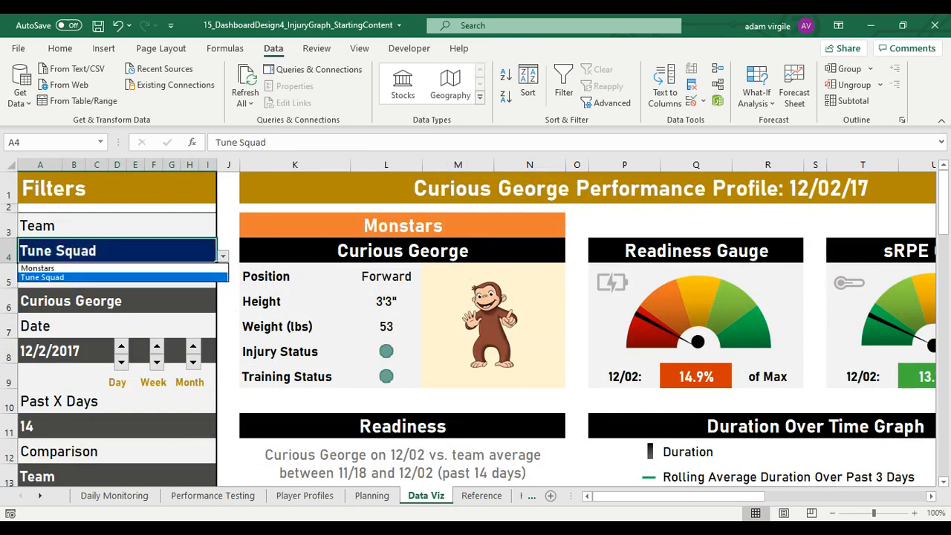
pyautogui.click(199, 278)
pyautogui.click(202, 303)
pyautogui.click(222, 306)
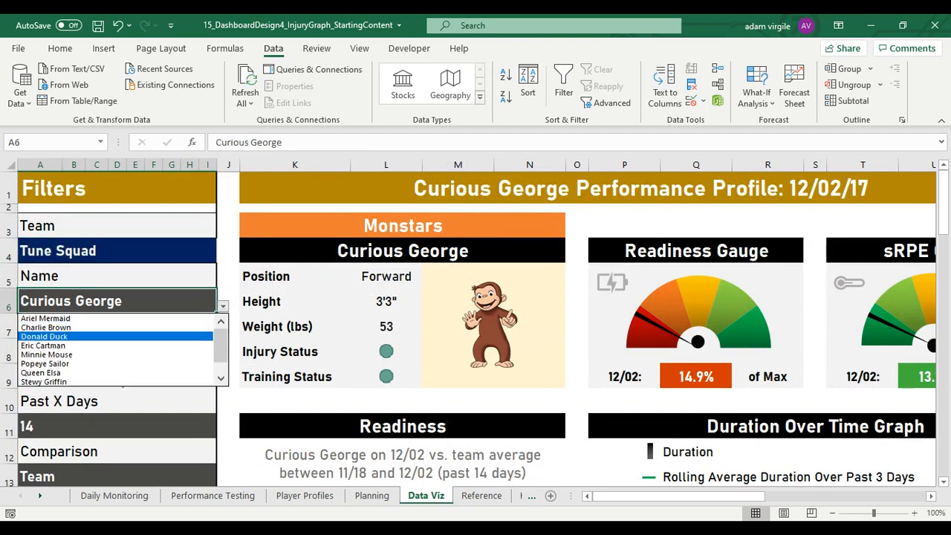
pyautogui.click(194, 336)
# Test the Name filter with Popeye Sailor, the FALSE entry, Popeye Sailor again and Eric Cartman
pyautogui.click(223, 307)
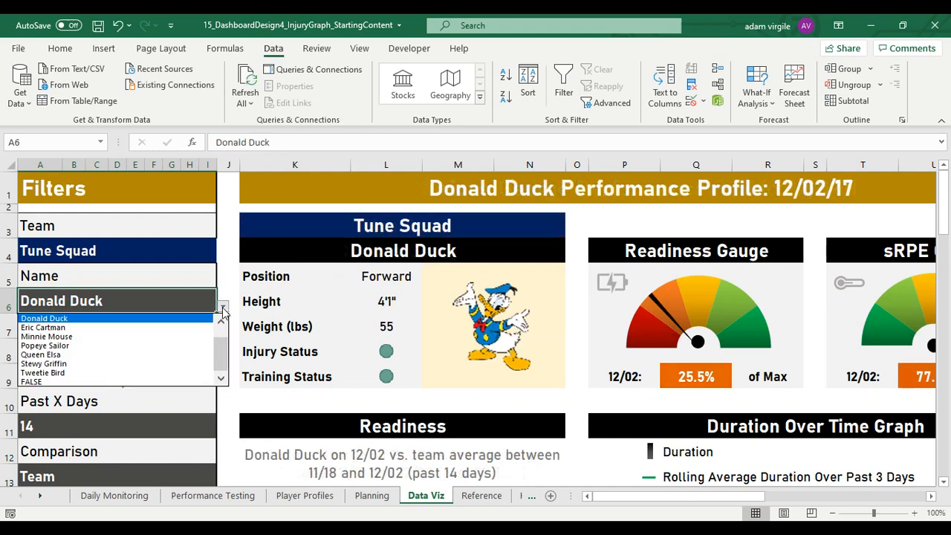
pyautogui.click(197, 346)
pyautogui.click(223, 306)
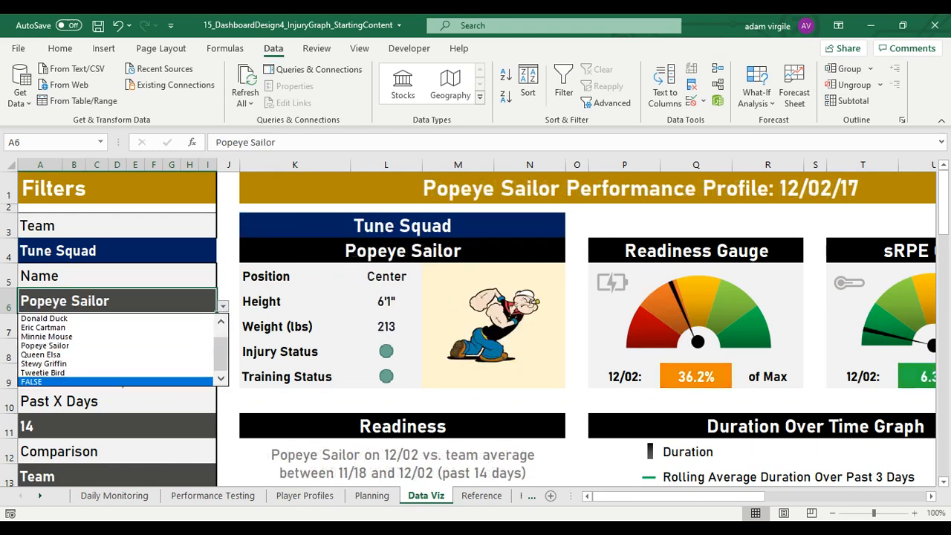
pyautogui.click(44, 381)
pyautogui.click(223, 306)
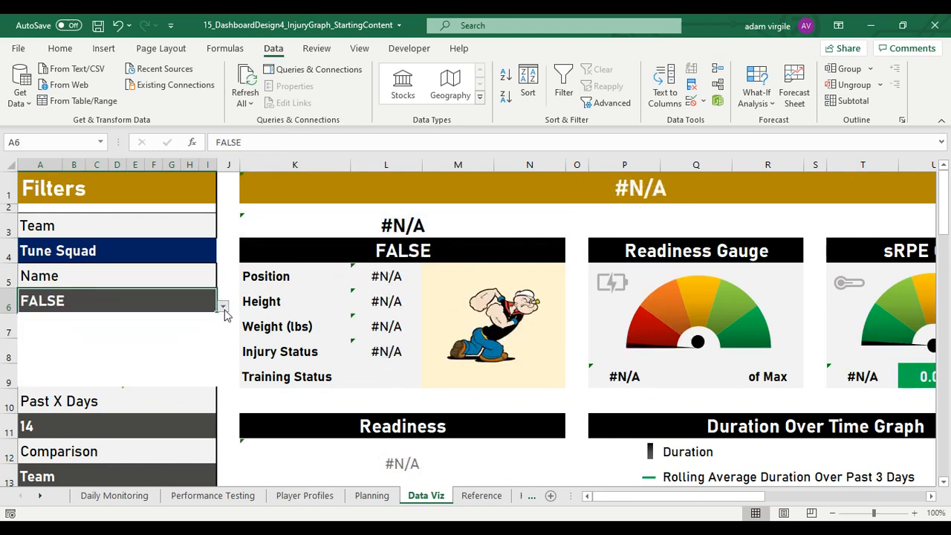
pyautogui.click(45, 345)
pyautogui.click(223, 307)
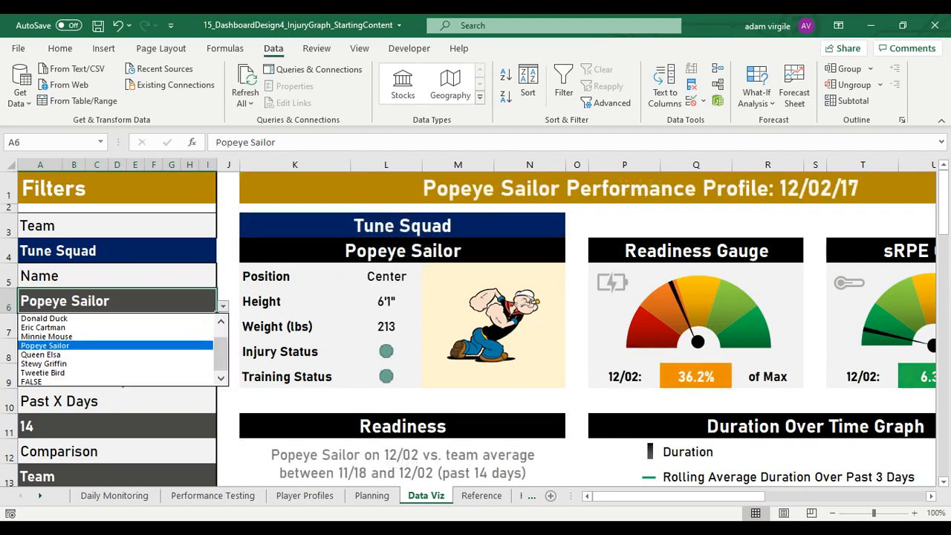
pyautogui.click(43, 326)
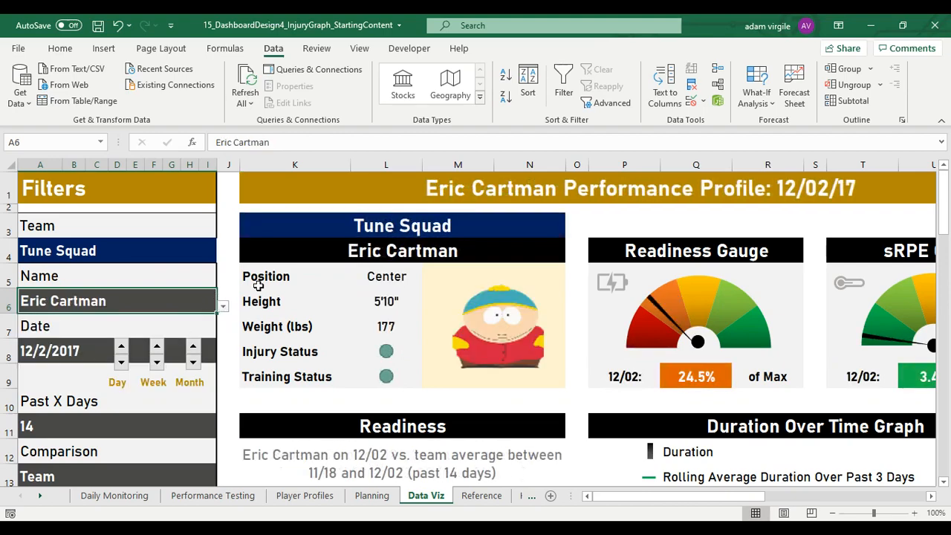
# Set the Team filter to Monstars and the Name filter to Spongebob Squarepants
pyautogui.click(832, 513)
pyautogui.click(832, 512)
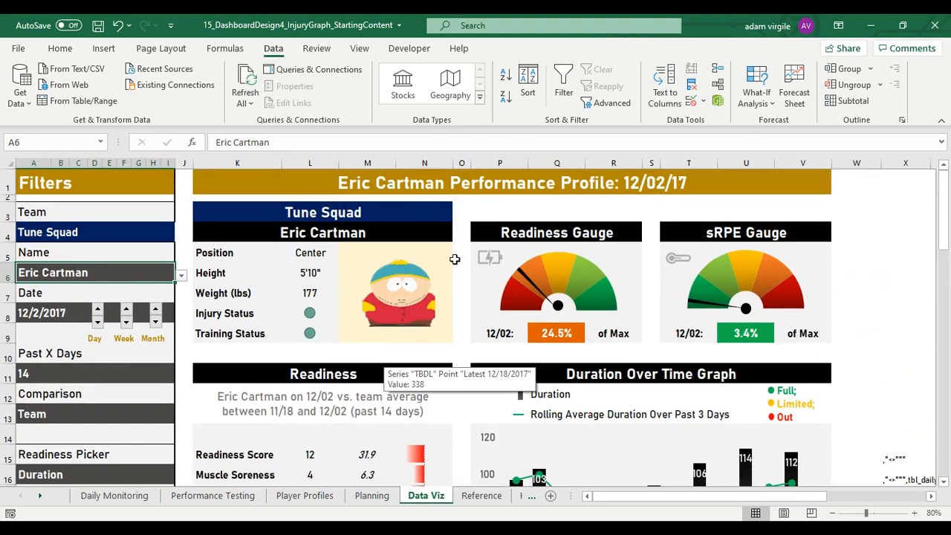
pyautogui.scroll(-3, 372, 388)
pyautogui.scroll(3, 378, 315)
pyautogui.click(167, 234)
pyautogui.click(181, 235)
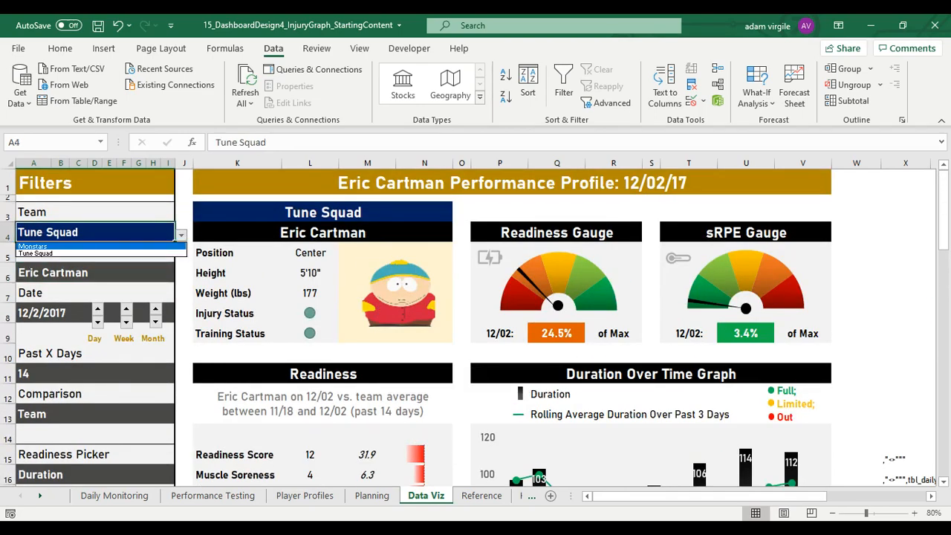
pyautogui.click(162, 251)
pyautogui.click(162, 272)
pyautogui.click(180, 275)
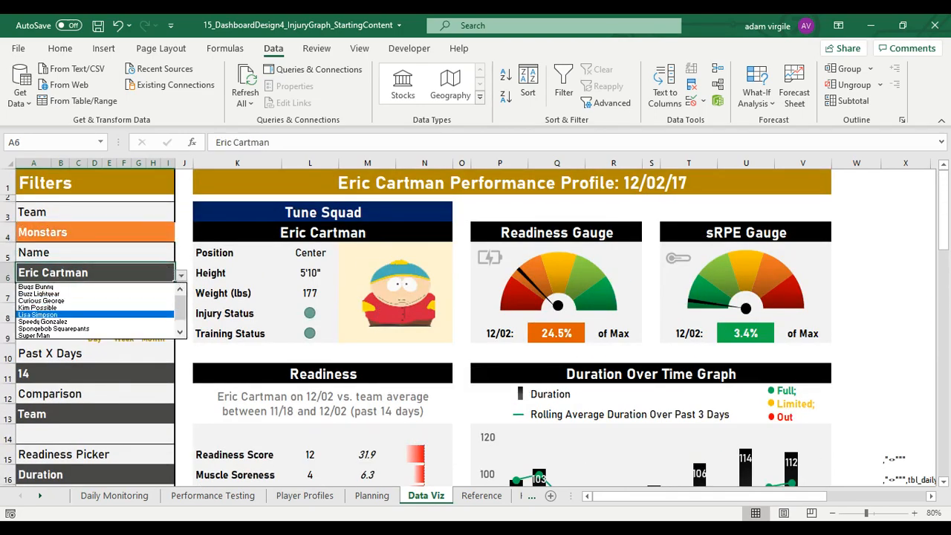
pyautogui.click(148, 328)
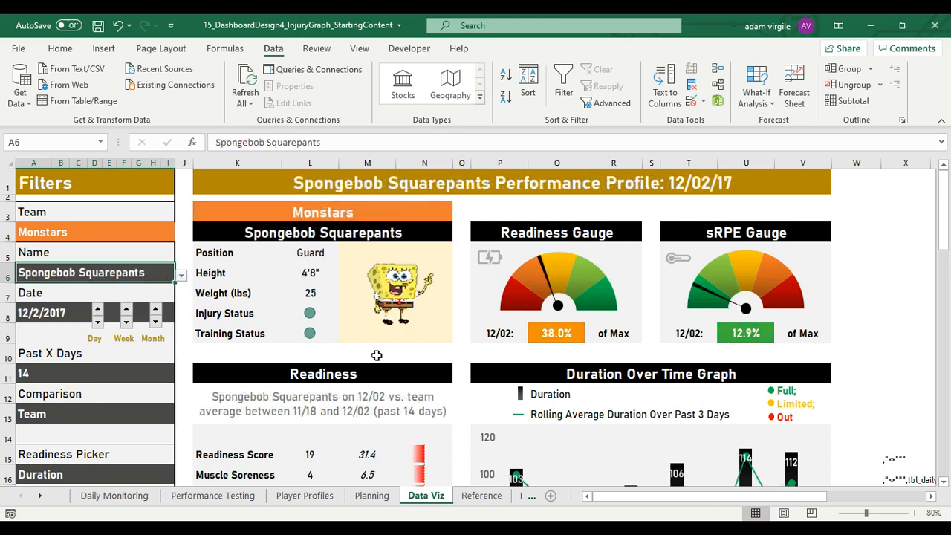
# Look over the Readiness section and the Daily Monitoring table, and return to the Data Viz sheet
pyautogui.scroll(-2, 377, 355)
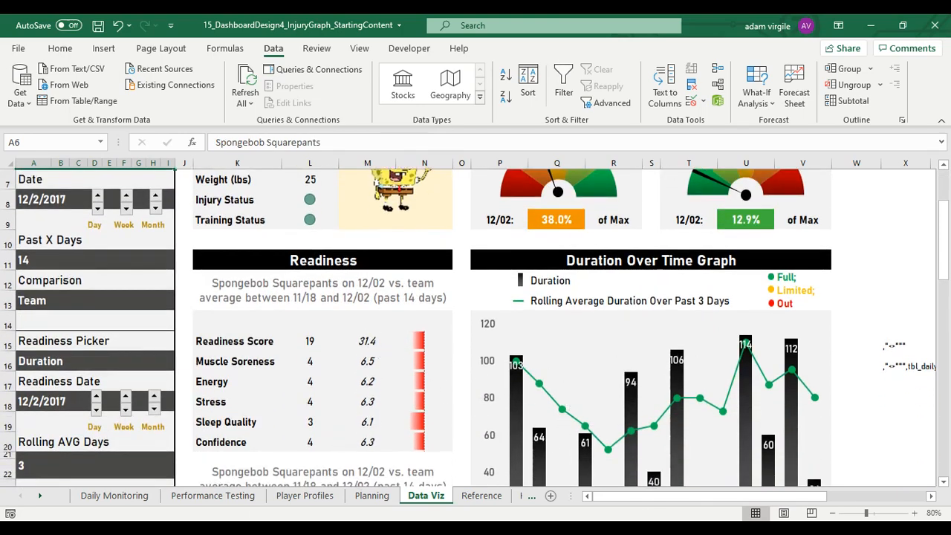
pyautogui.click(133, 498)
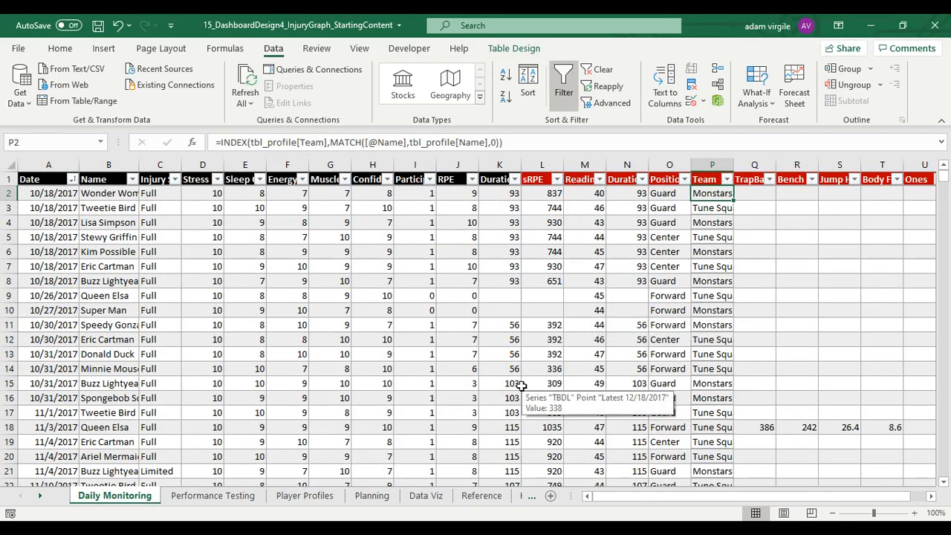
pyautogui.click(425, 496)
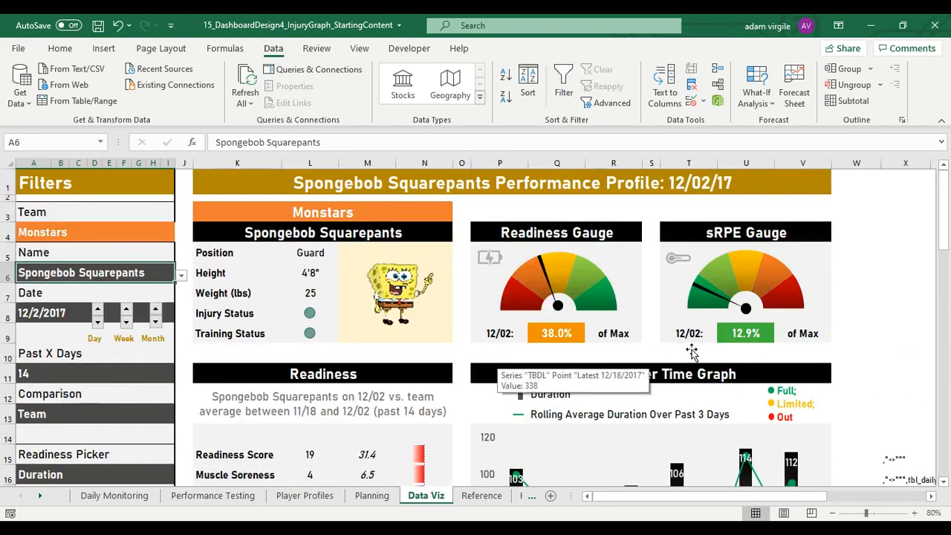
# Clear the leftover formula text from the cells starting at W15, beside the Duration Over Time Graph
pyautogui.scroll(-2, 691, 352)
pyautogui.moveTo(854, 336); pyautogui.dragTo(854, 386)
pyautogui.rightClick(884, 372)
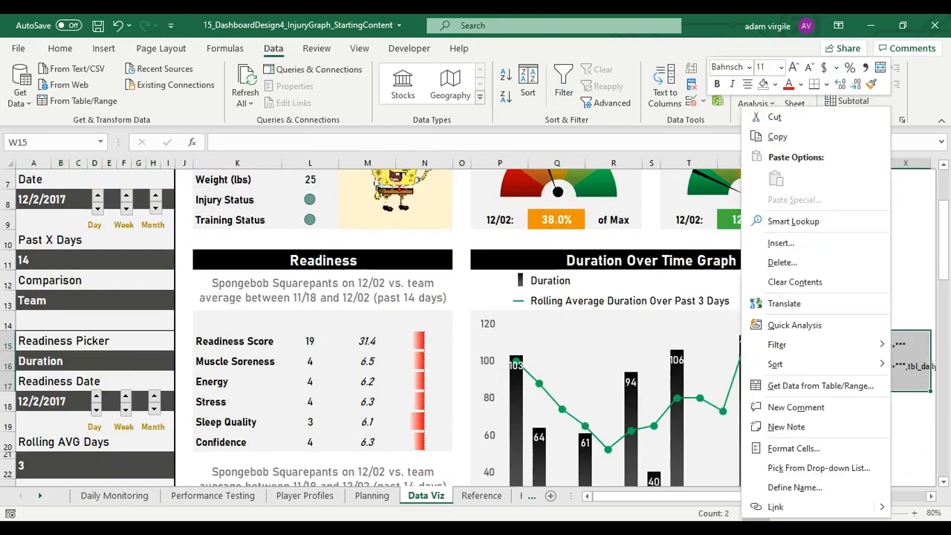
pyautogui.click(854, 326)
pyautogui.scroll(2, 439, 265)
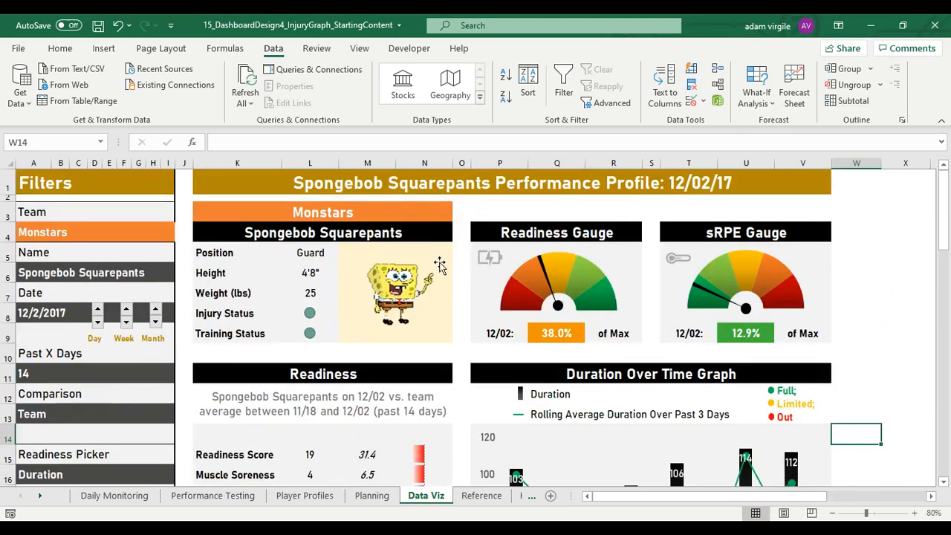